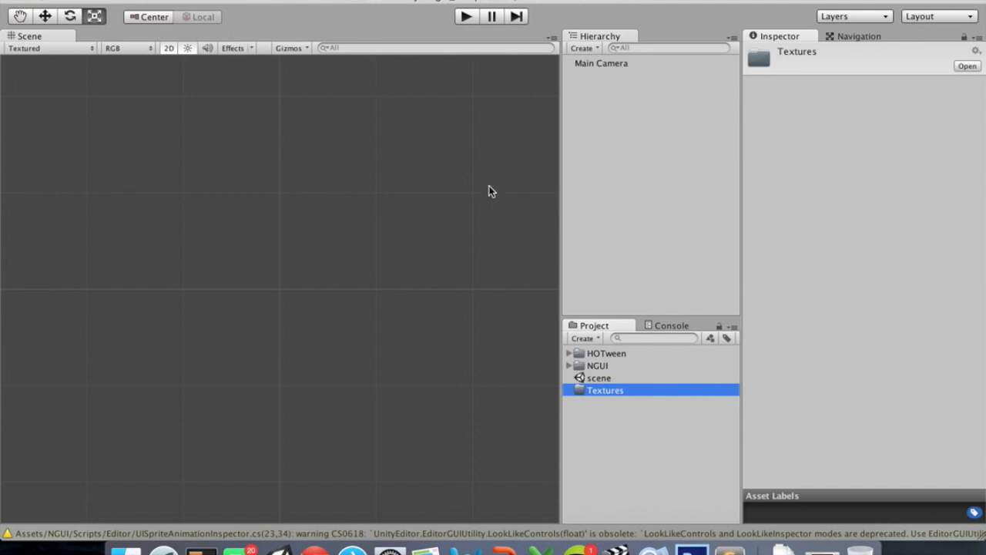
# Switch to Photoshop to view the conceptUI menu design, and return to Unity
pyautogui.hotkey('ctrl', 'Right')
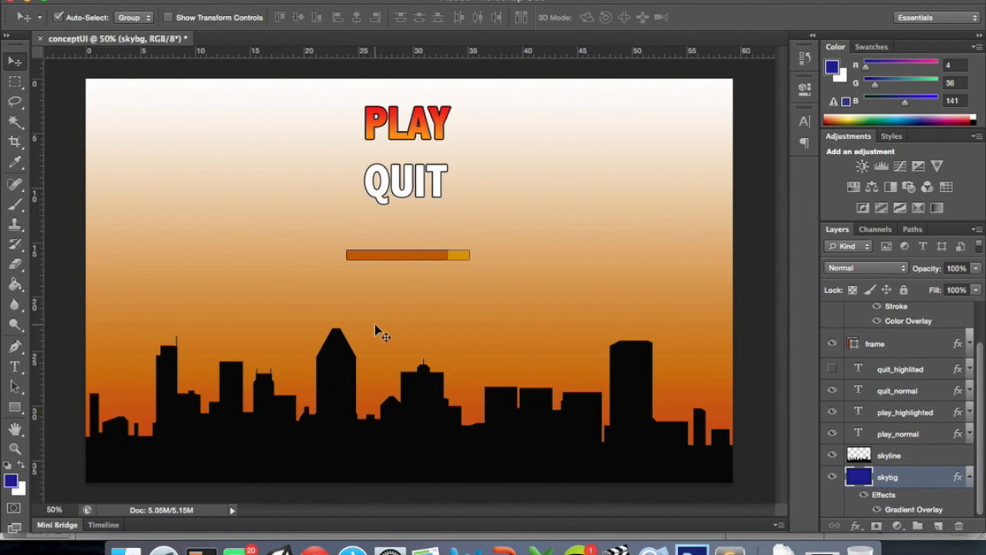
pyautogui.hotkey('ctrl', 'Left')
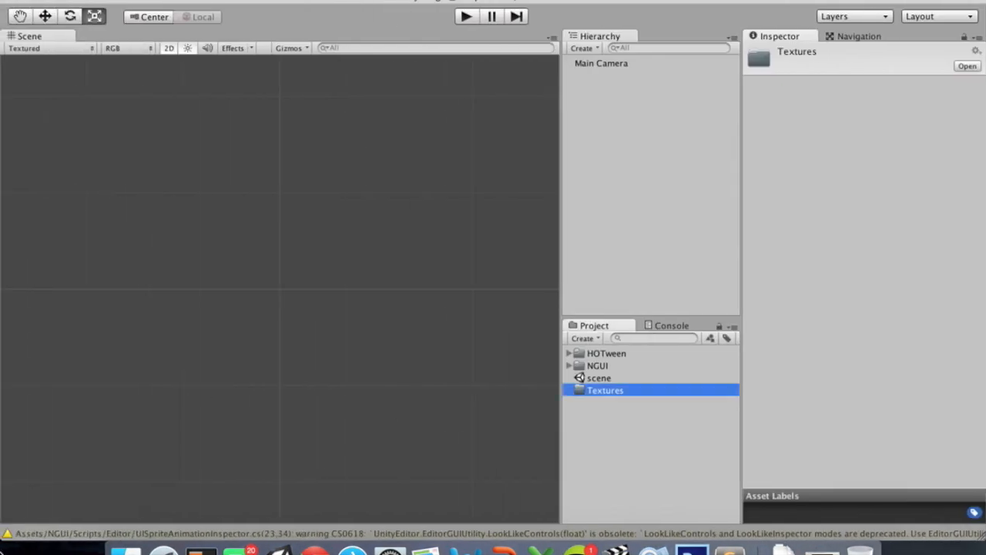
# Switch to Finder and open the SampleTextures folder on the Desktop
pyautogui.click(126, 550)
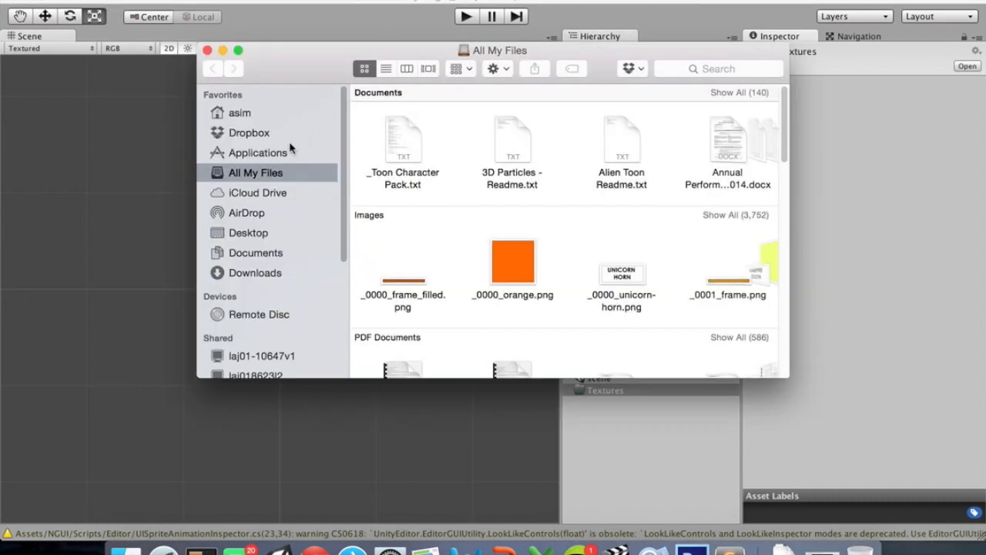
pyautogui.click(247, 272)
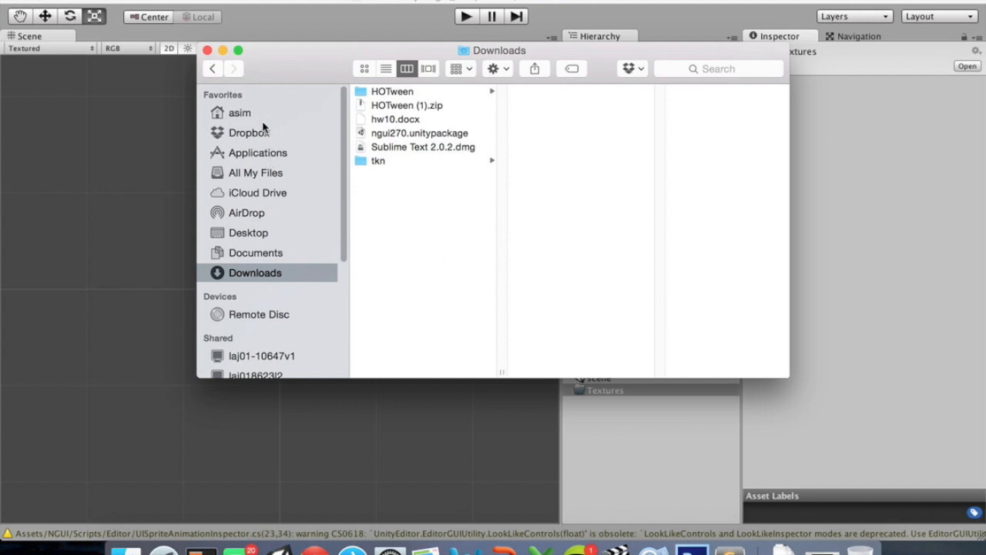
pyautogui.click(247, 233)
pyautogui.click(421, 146)
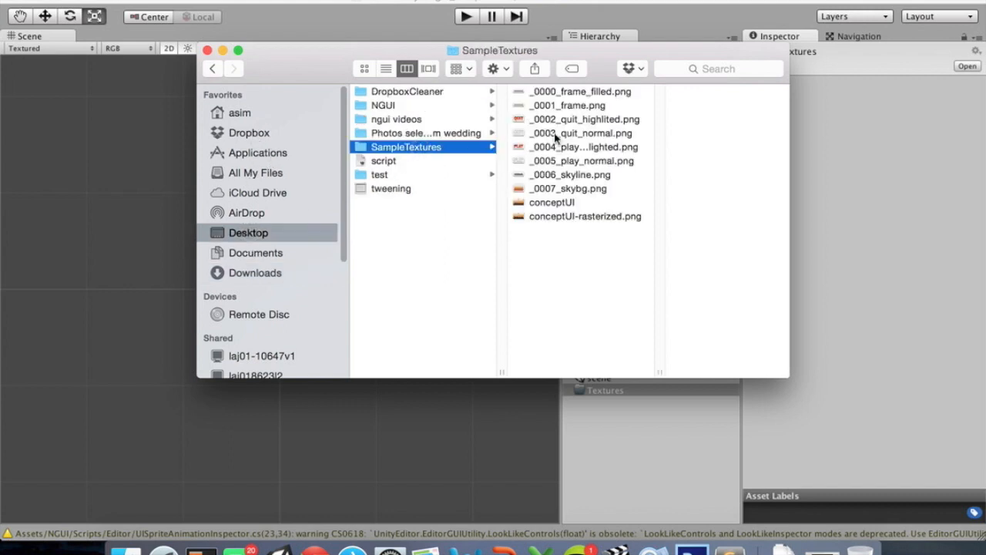
# Preview the texture images one by one, from _0000_frame_filled.png through _0007_skybg.png
pyautogui.click(590, 94)
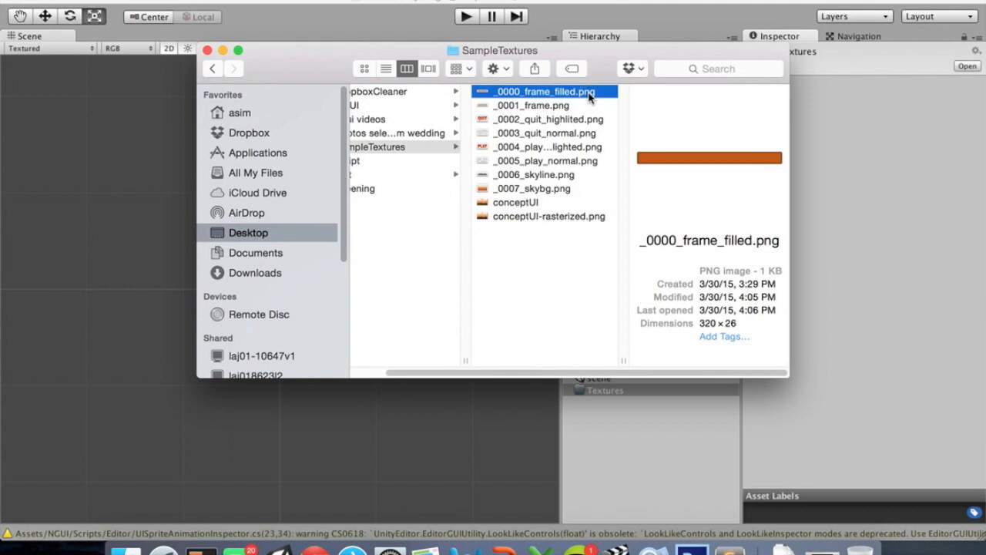
pyautogui.press('Down')
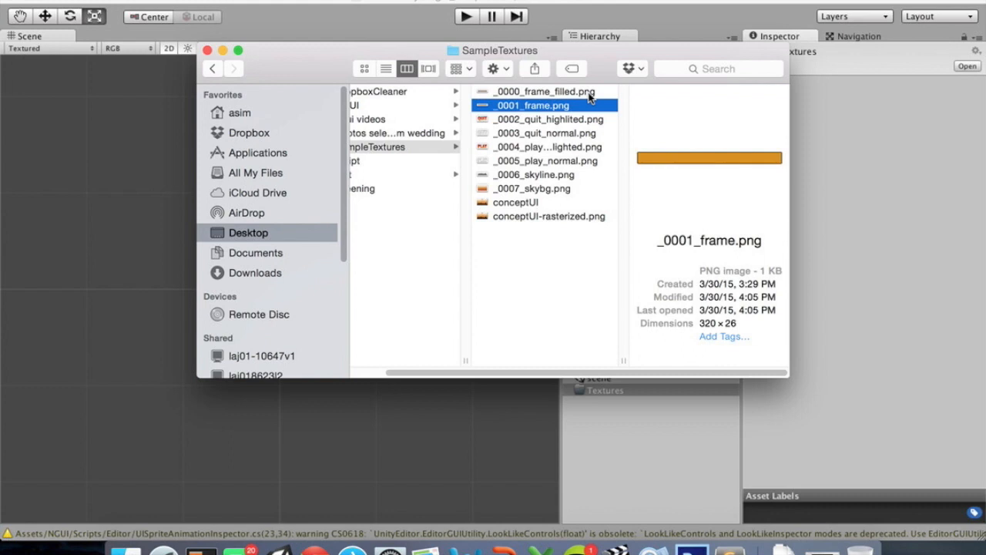
pyautogui.press('Down')
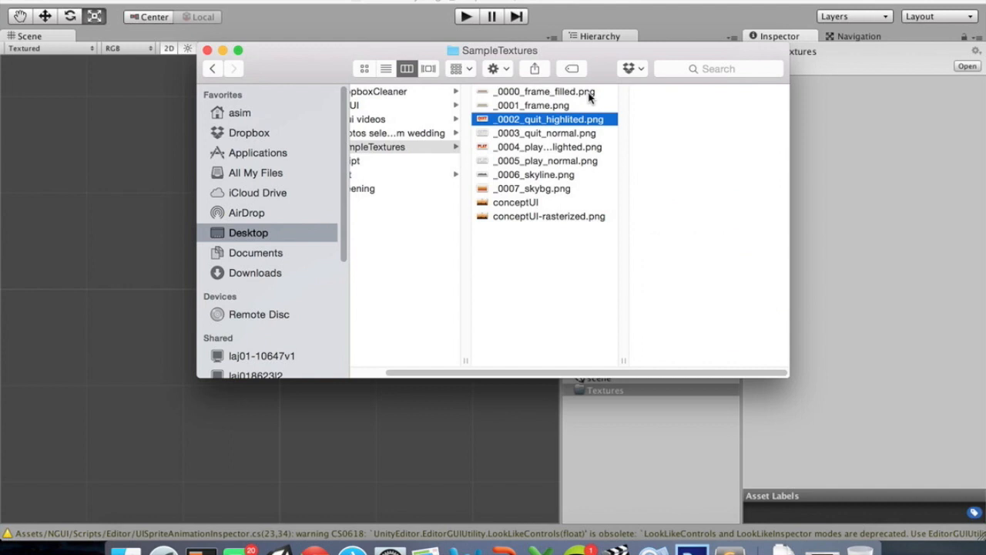
pyautogui.press('Down')
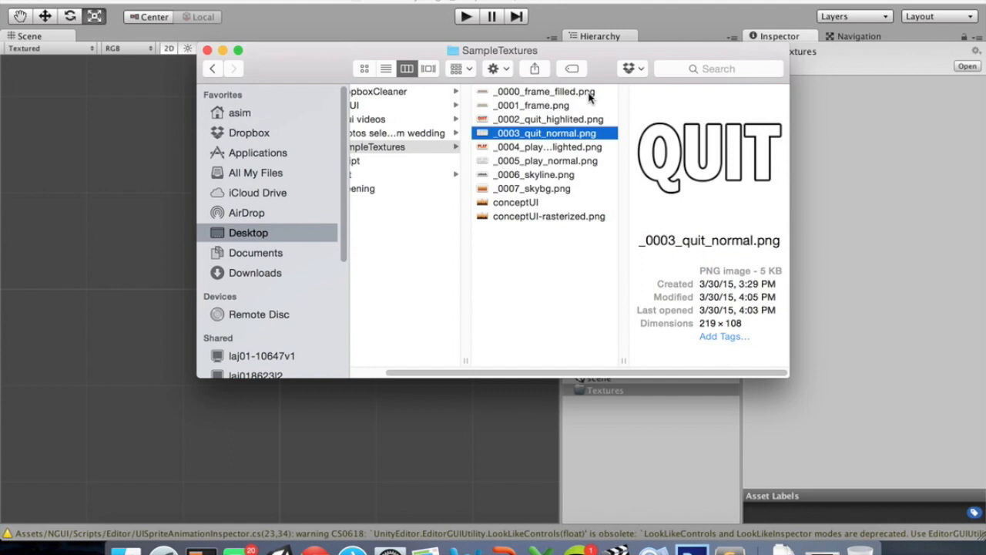
pyautogui.press('Down')
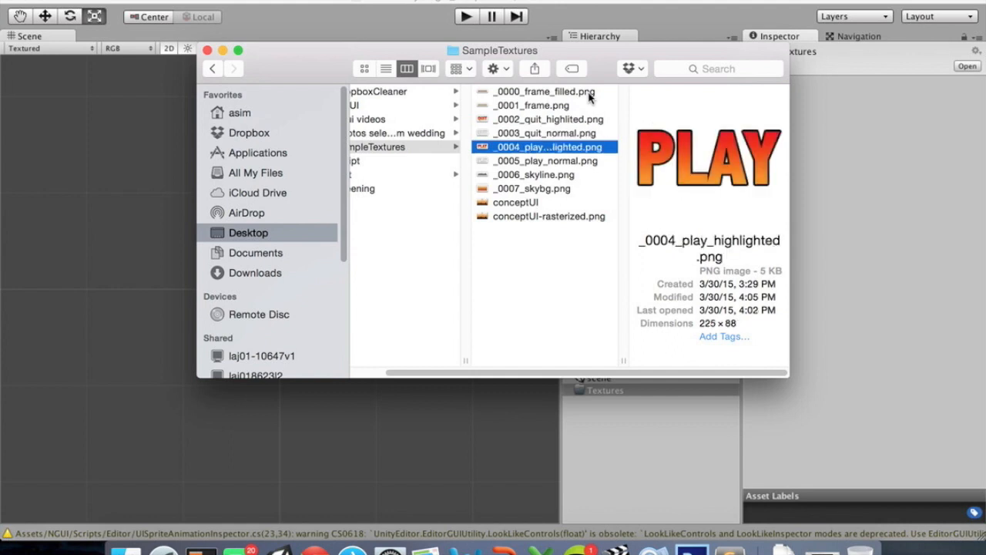
pyautogui.press('Down')
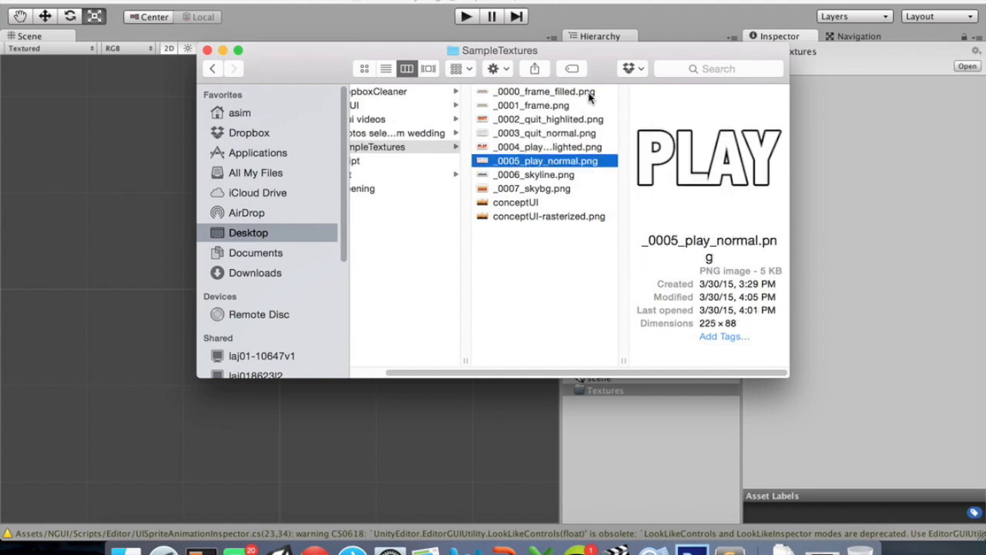
pyautogui.press('Down')
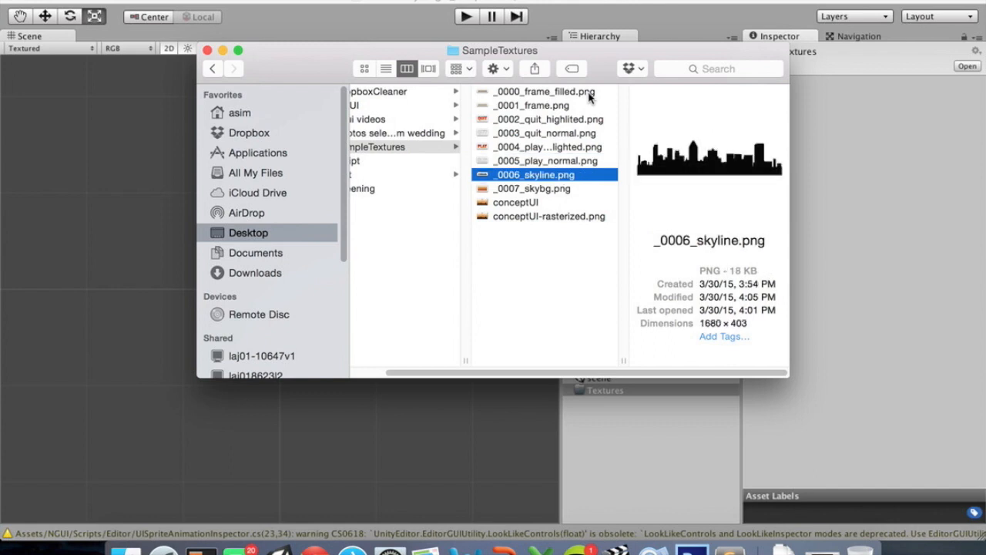
pyautogui.press('Down')
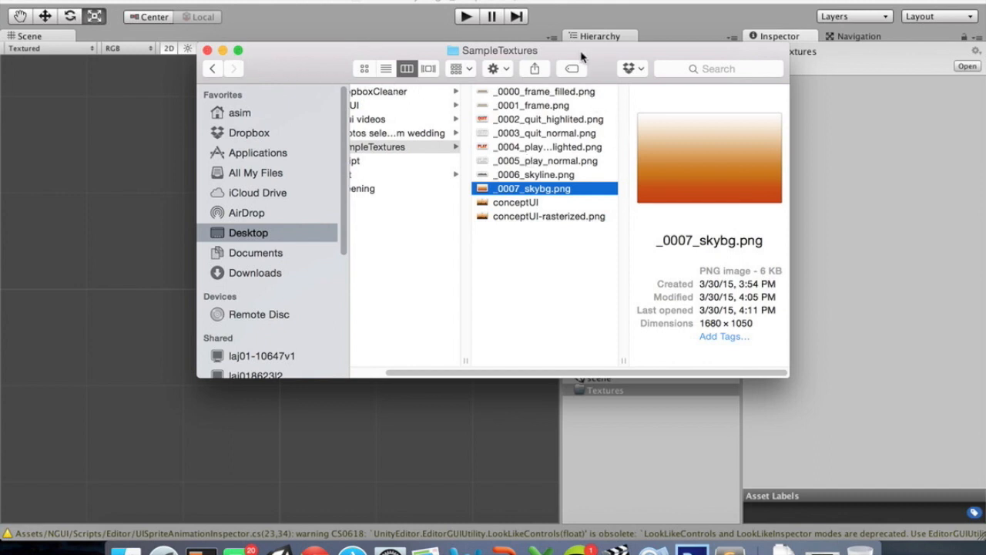
# Import the eight images _0000_frame_filled.png through _0007_skybg.png into the Unity project's Textures folder and minimize the Finder window
pyautogui.moveTo(583, 49); pyautogui.dragTo(348, 93)
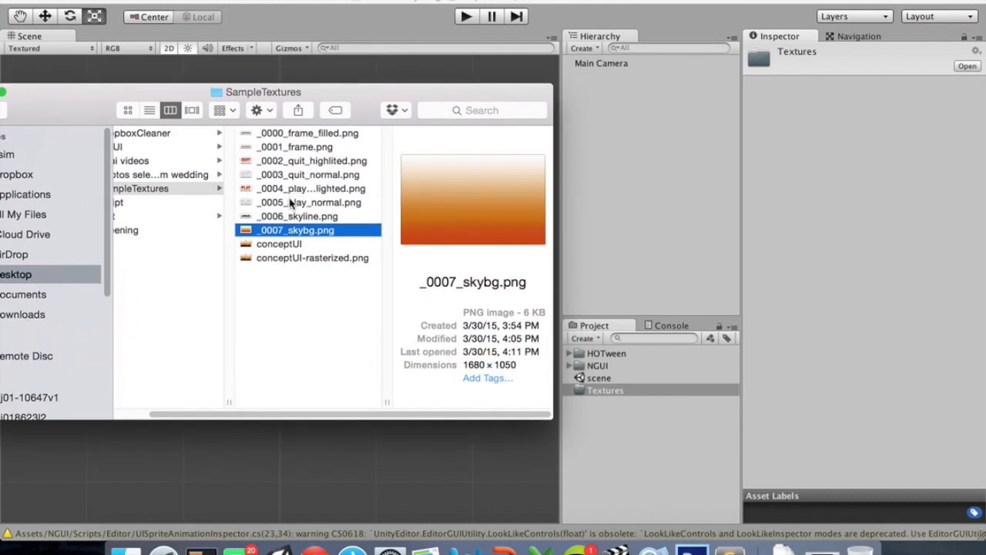
pyautogui.keyDown('shift'); pyautogui.moveTo(298, 134); pyautogui.dragTo(630, 389); pyautogui.keyUp('shift')
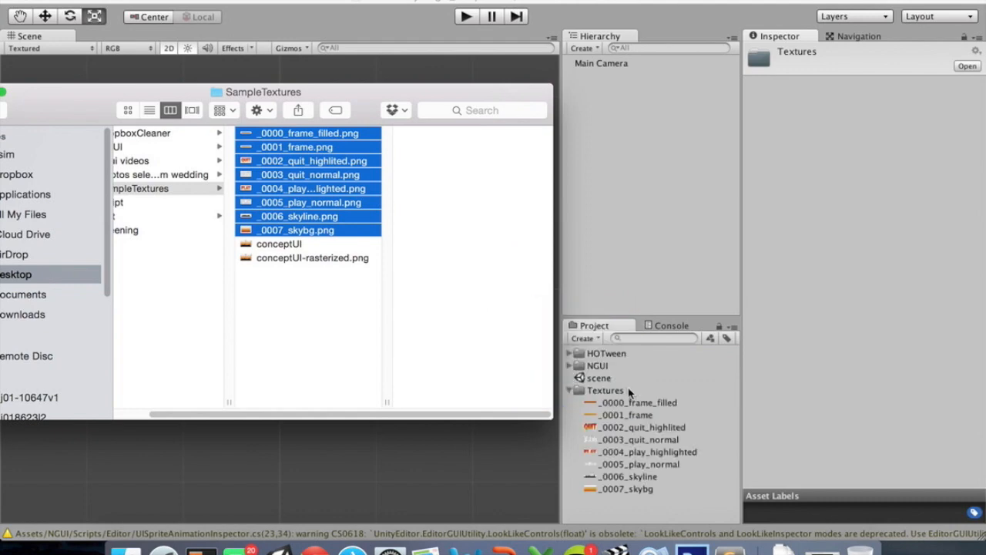
pyautogui.moveTo(66, 99); pyautogui.dragTo(256, 96)
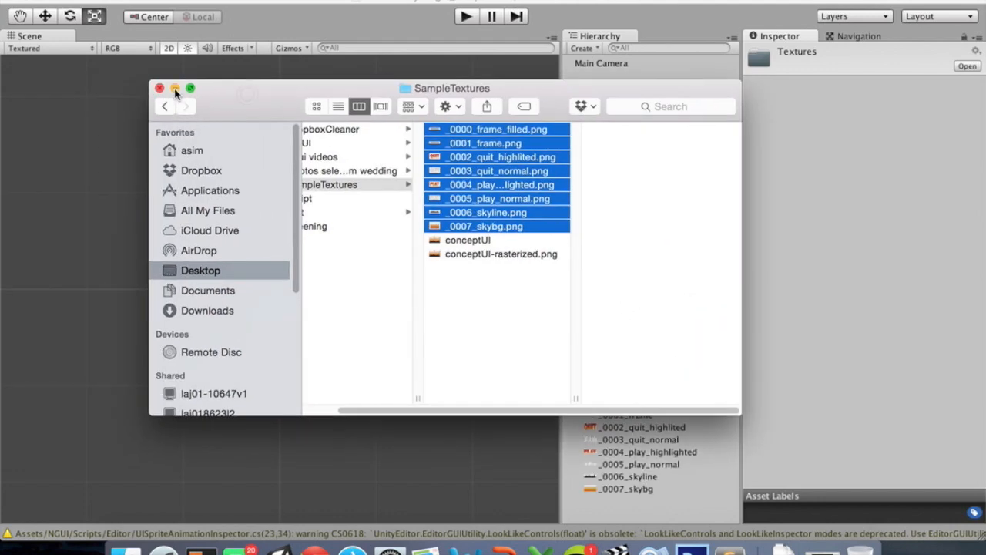
pyautogui.click(175, 88)
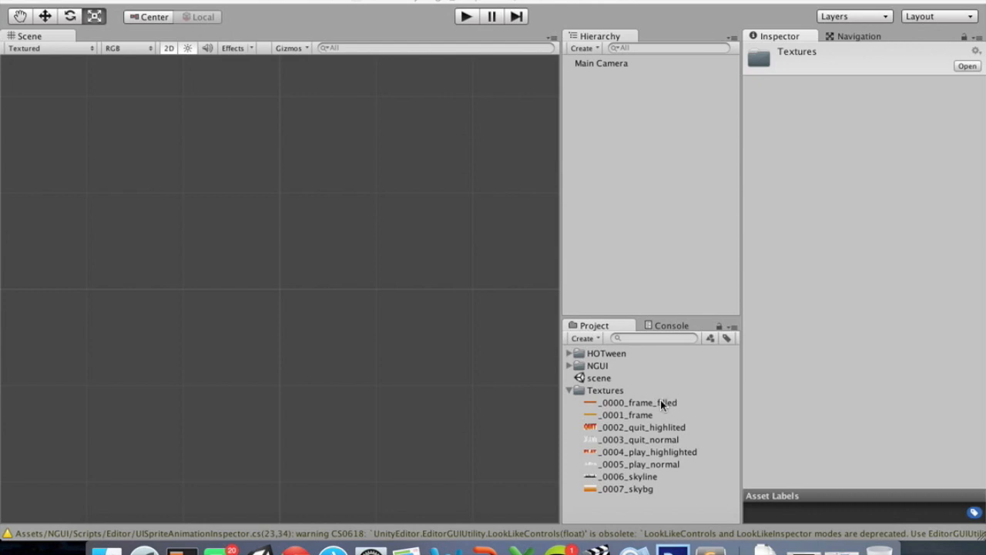
# Select all eight imported textures, _0000_frame_filled through _0007_skybg, and open the NGUI Atlas Maker
pyautogui.click(660, 404)
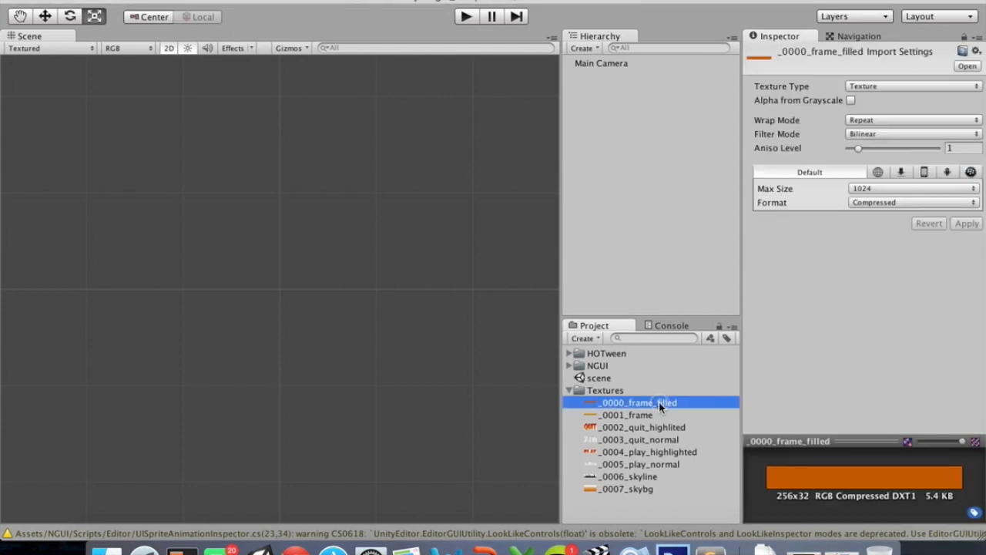
pyautogui.keyDown('shift'); pyautogui.click(640, 488); pyautogui.keyUp('shift')
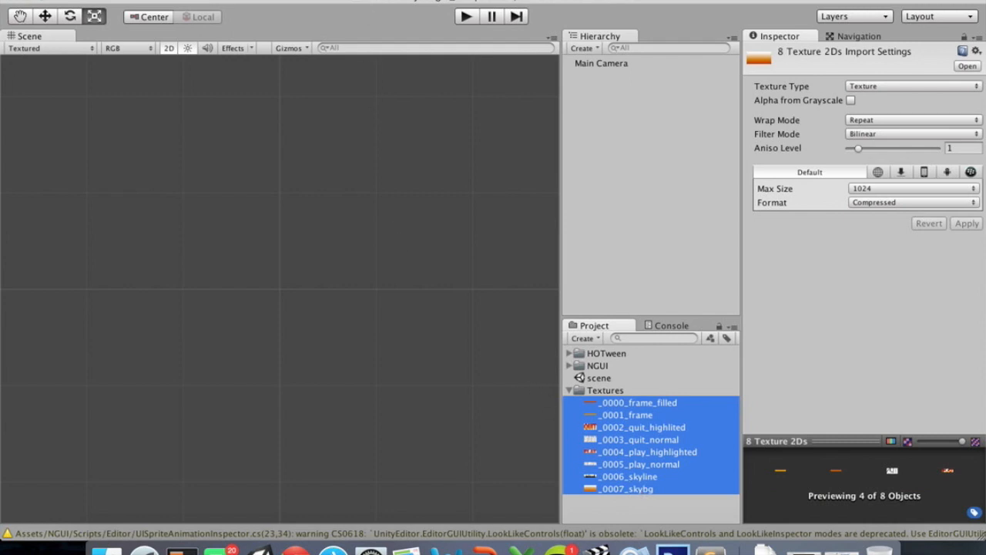
pyautogui.click(360, 0)
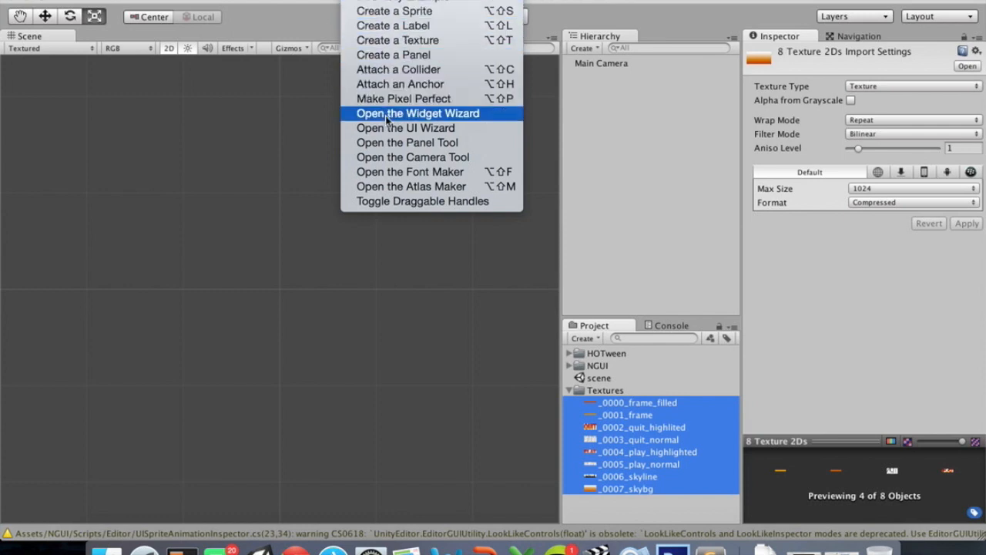
pyautogui.click(394, 186)
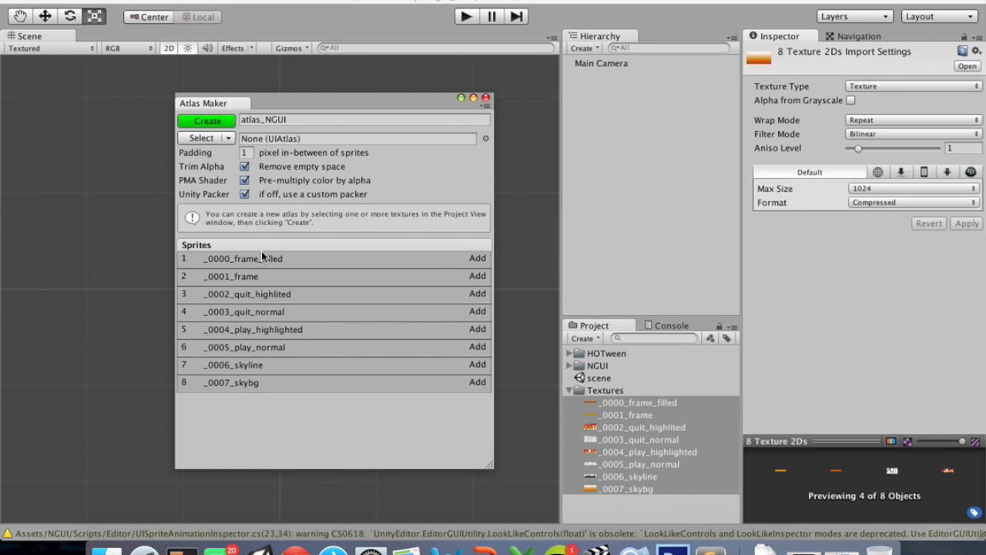
# Create a new atlas named atlas_menuScreen from the selected textures and close the Atlas Maker
pyautogui.click(299, 120)
pyautogui.doubleClick(299, 120)
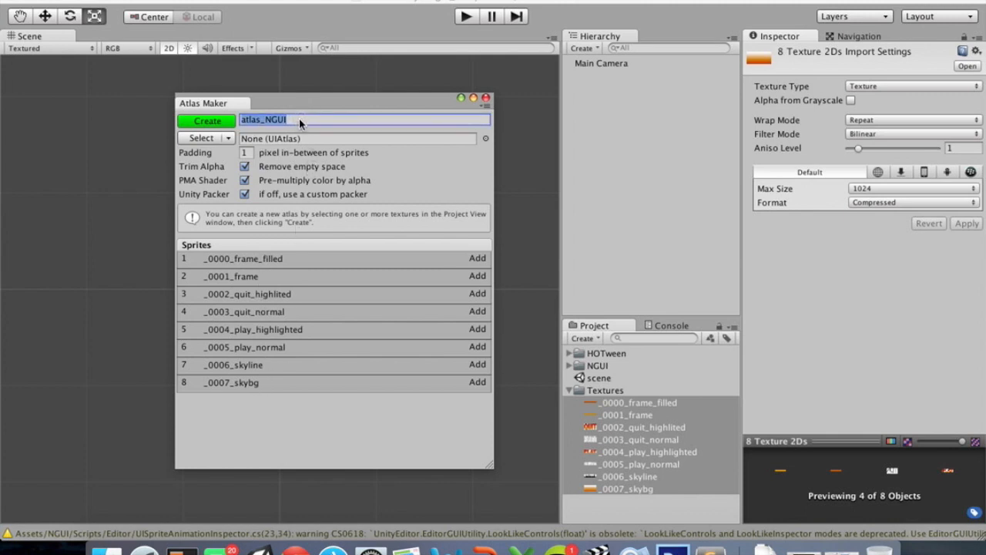
pyautogui.write('atlas_cit')
pyautogui.write('menuScreen')
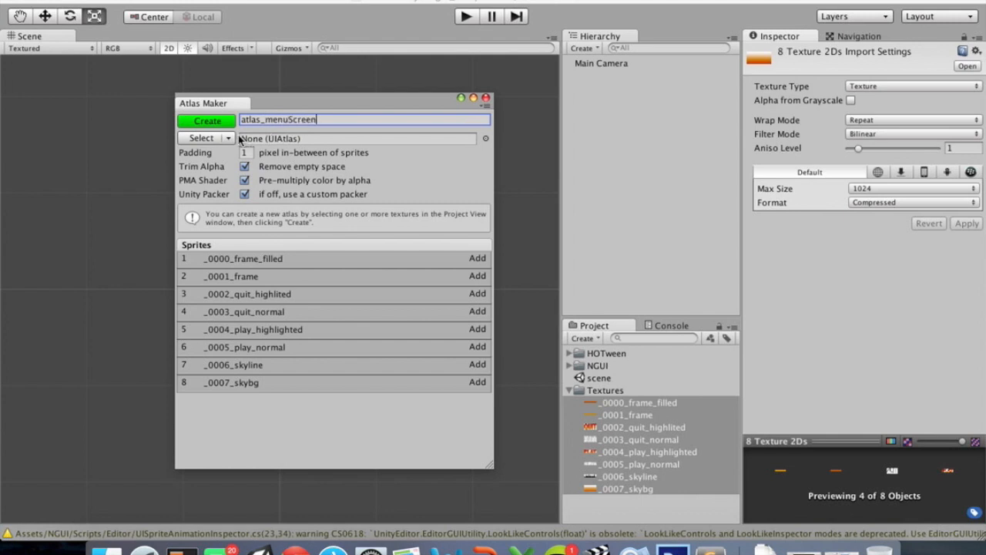
pyautogui.click(212, 123)
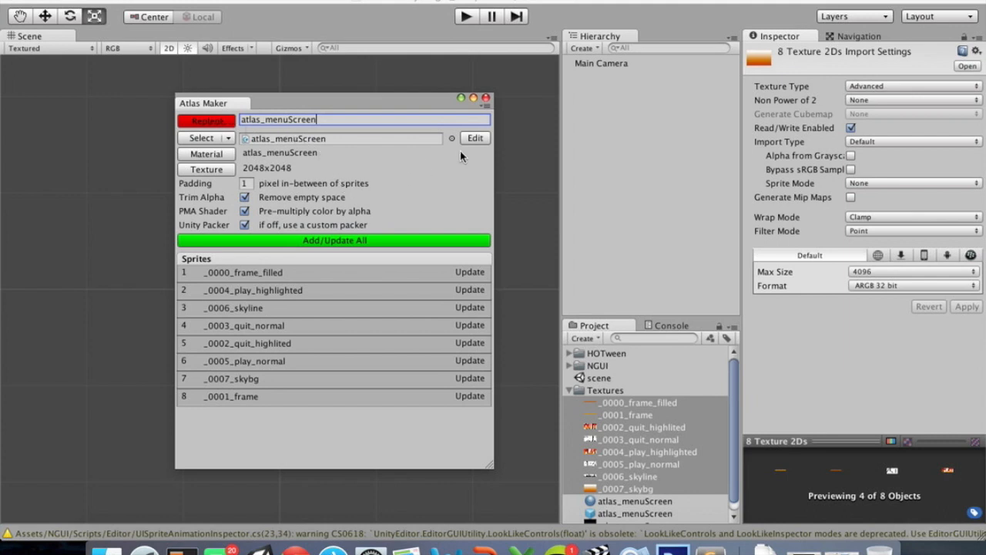
pyautogui.click(486, 97)
# Examine the atlas_menuScreen texture in an enlarged preview and collapse the Textures folder
pyautogui.scroll(-1, 634, 398)
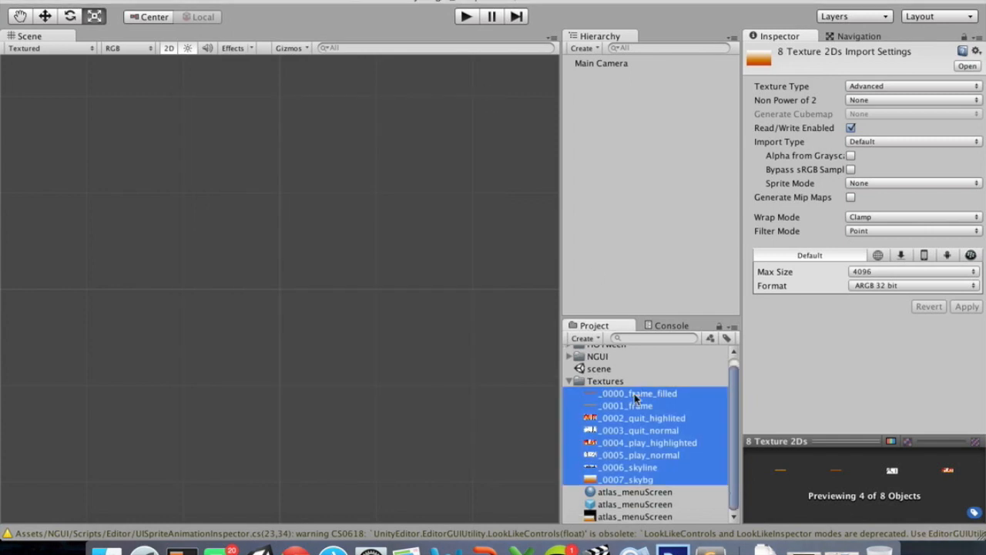
pyautogui.click(623, 518)
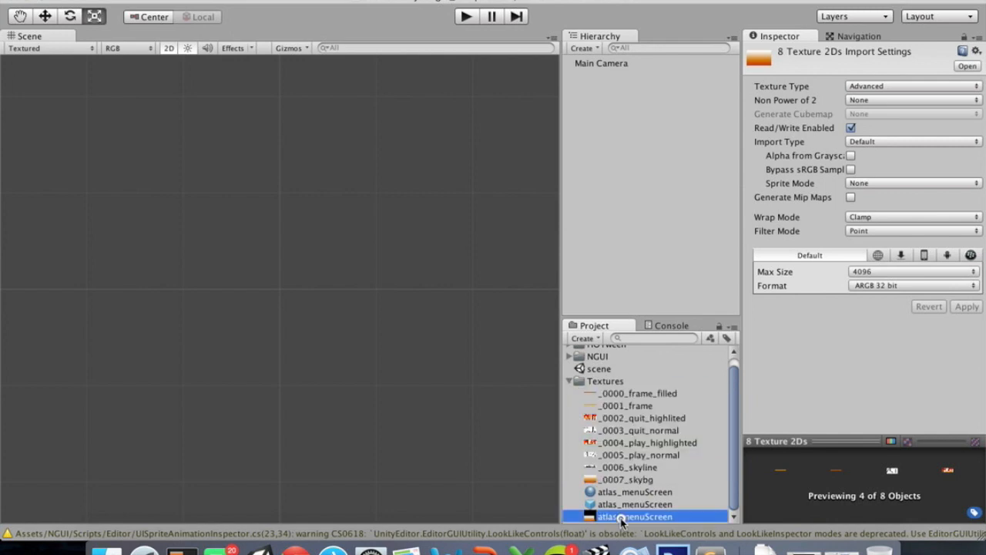
pyautogui.moveTo(835, 441); pyautogui.dragTo(839, 288)
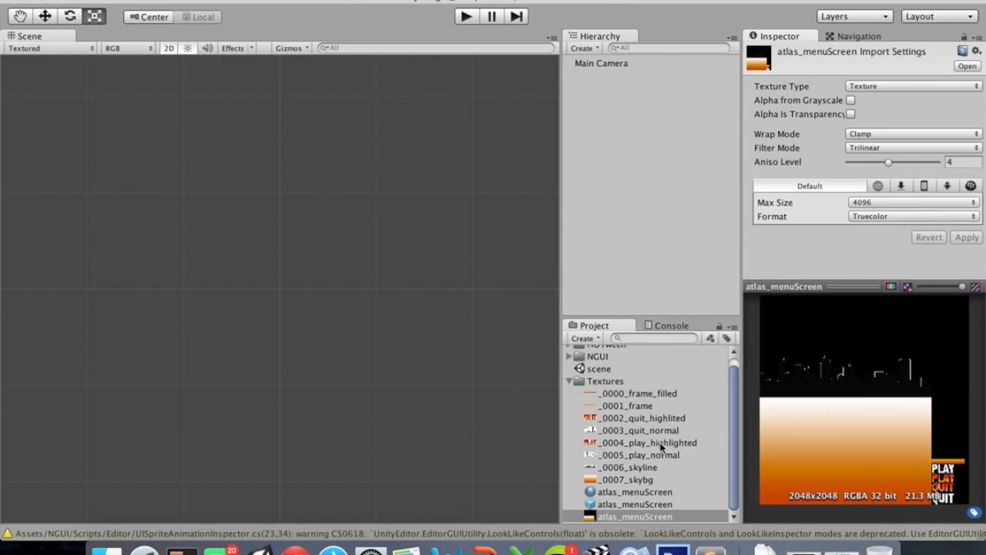
pyautogui.moveTo(734, 427); pyautogui.dragTo(733, 459)
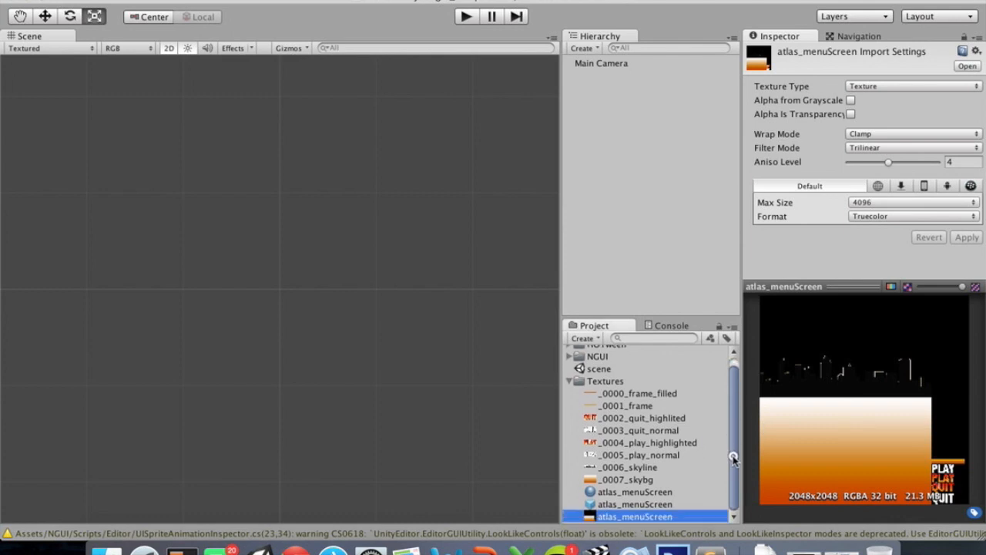
pyautogui.click(569, 381)
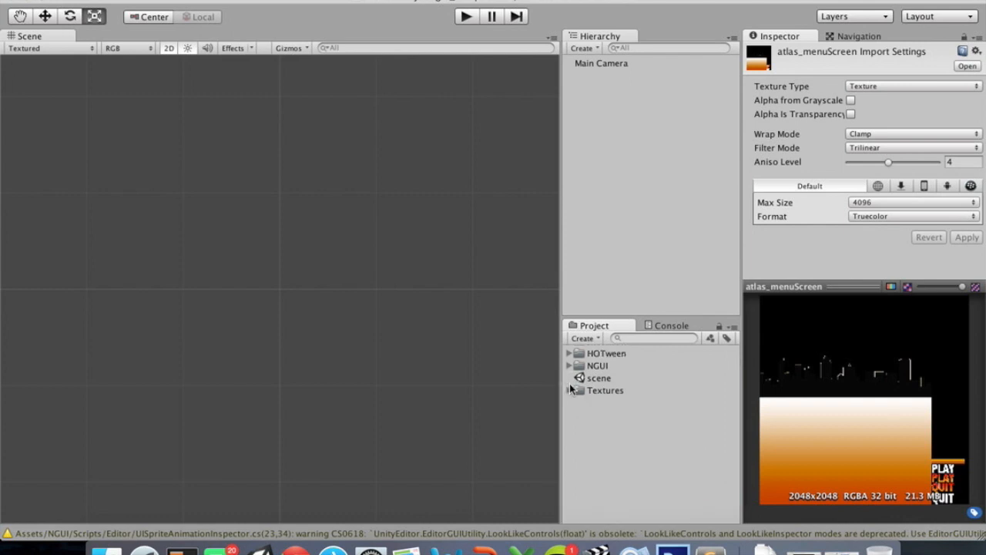
pyautogui.click(358, 1)
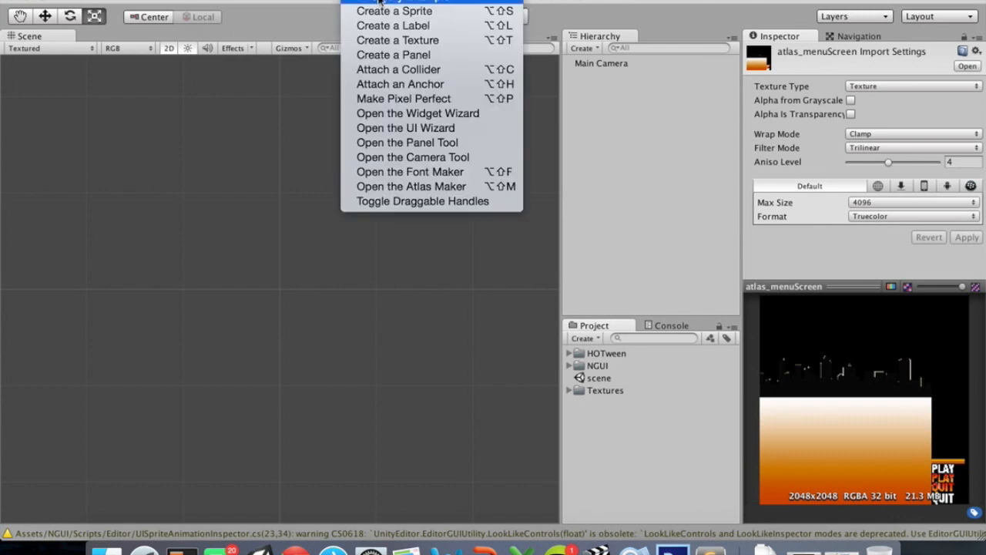
pyautogui.click(413, 133)
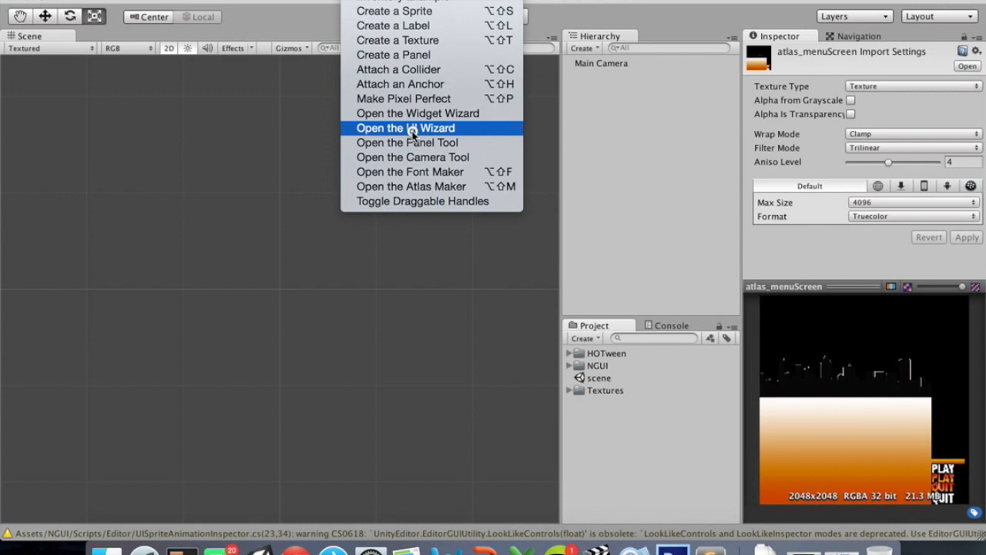
pyautogui.moveTo(205, 78); pyautogui.dragTo(211, 100)
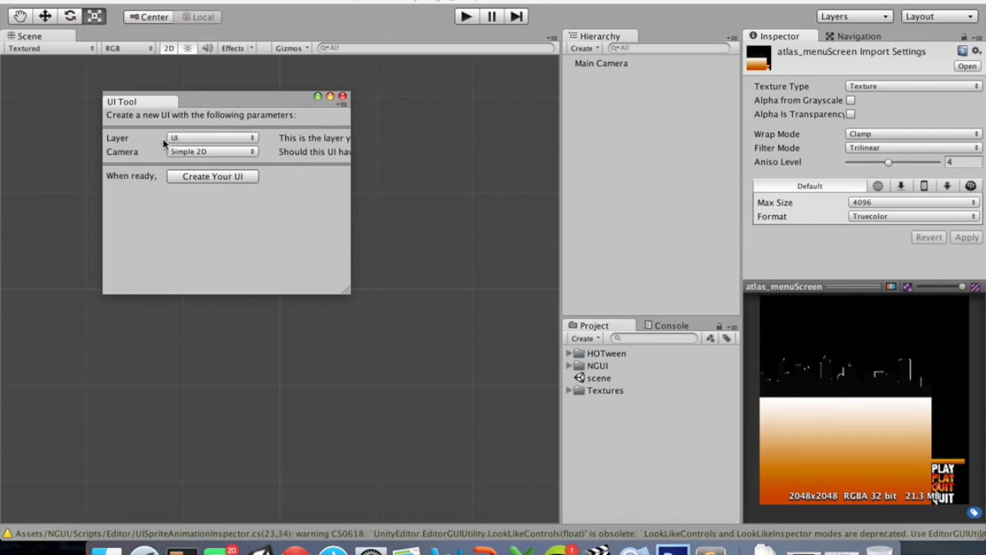
pyautogui.click(187, 143)
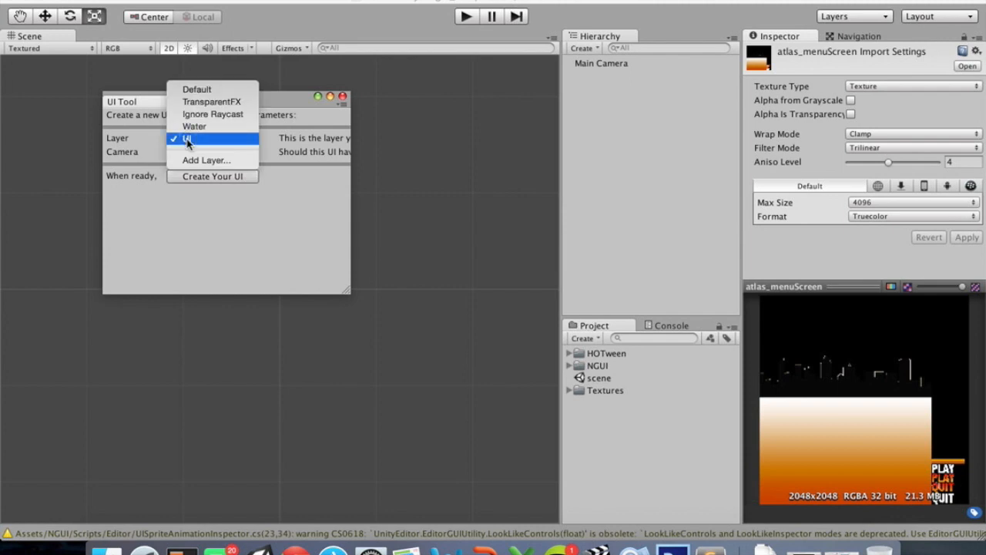
pyautogui.click(187, 139)
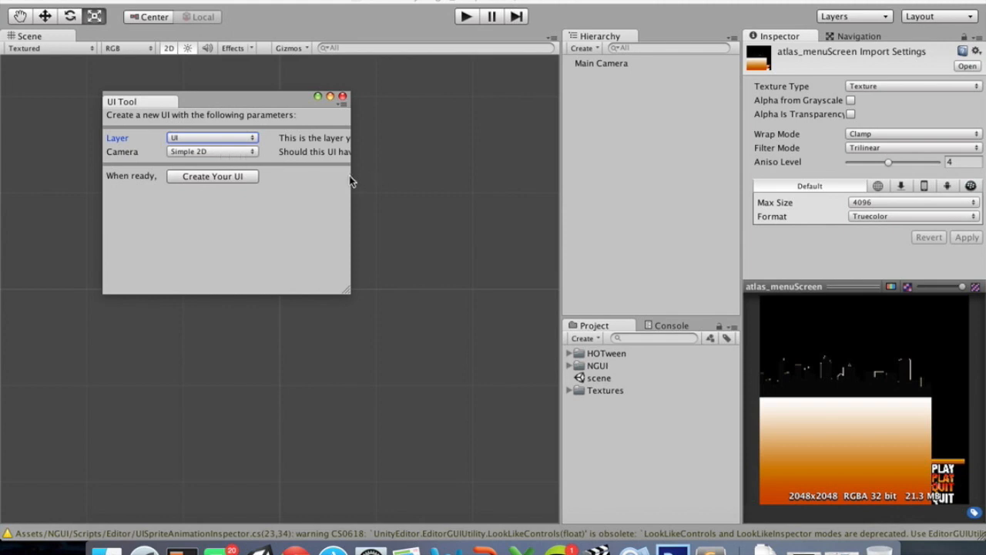
pyautogui.click(352, 299)
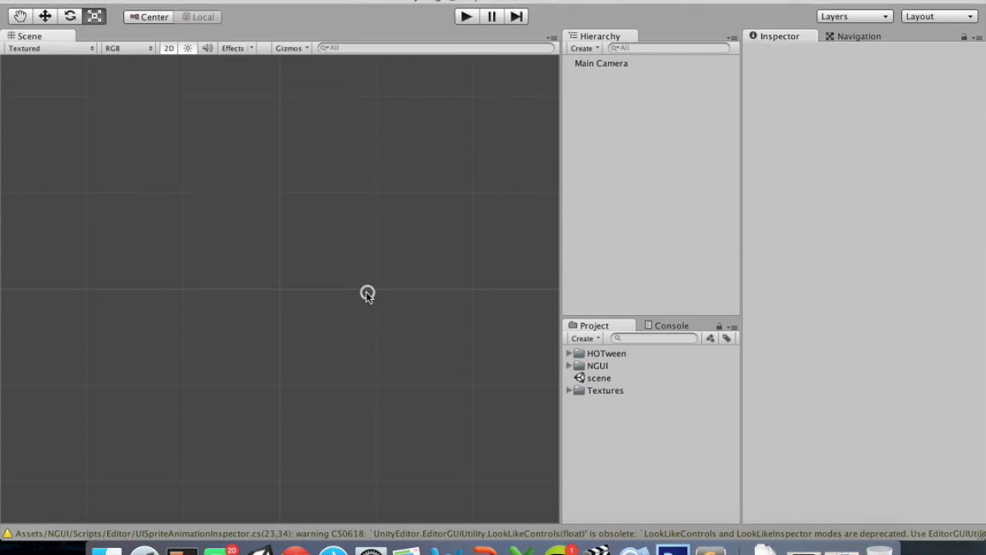
# Create a new NGUI UI on the UI layer with a Simple 2D camera using the UI Wizard, and close the wizard
pyautogui.click(360, 0)
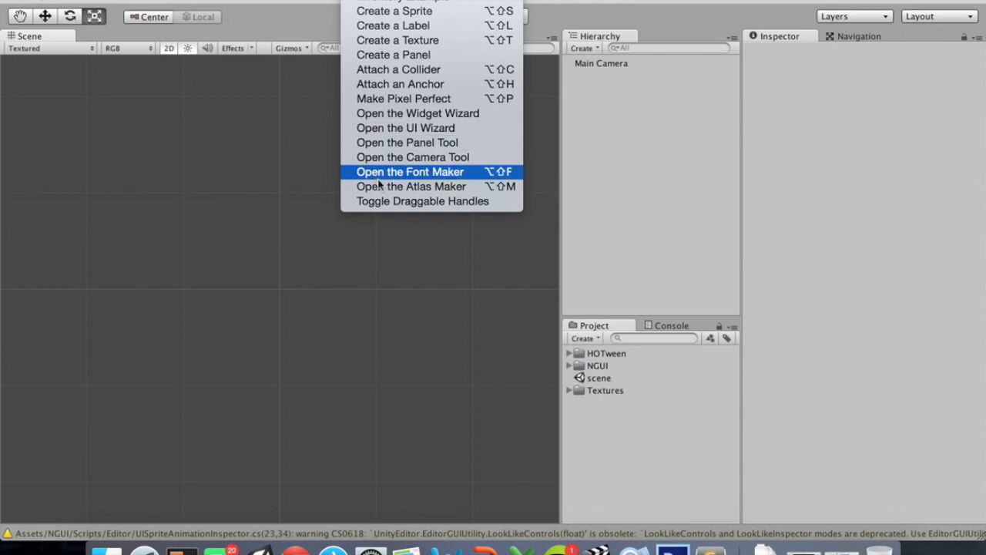
pyautogui.click(377, 128)
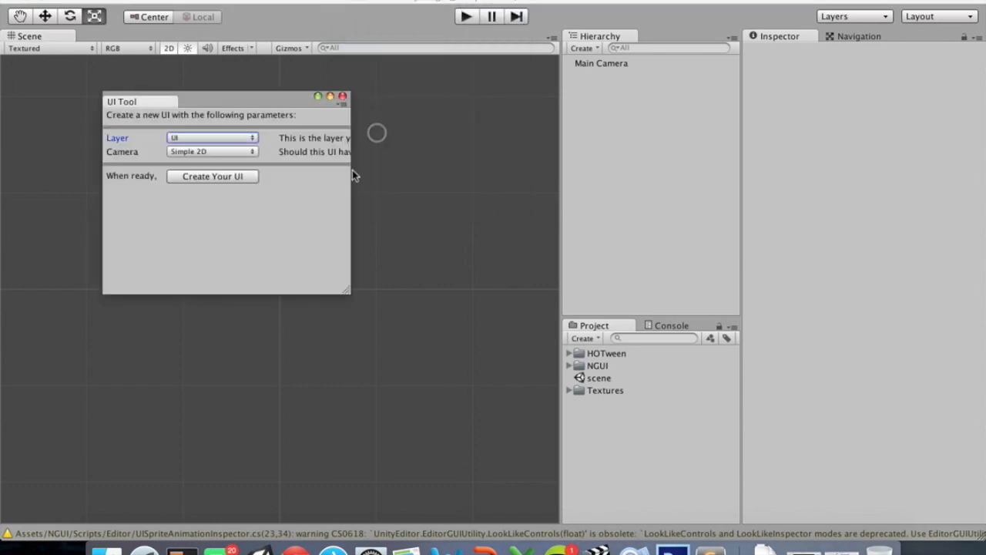
pyautogui.moveTo(345, 293); pyautogui.dragTo(496, 340)
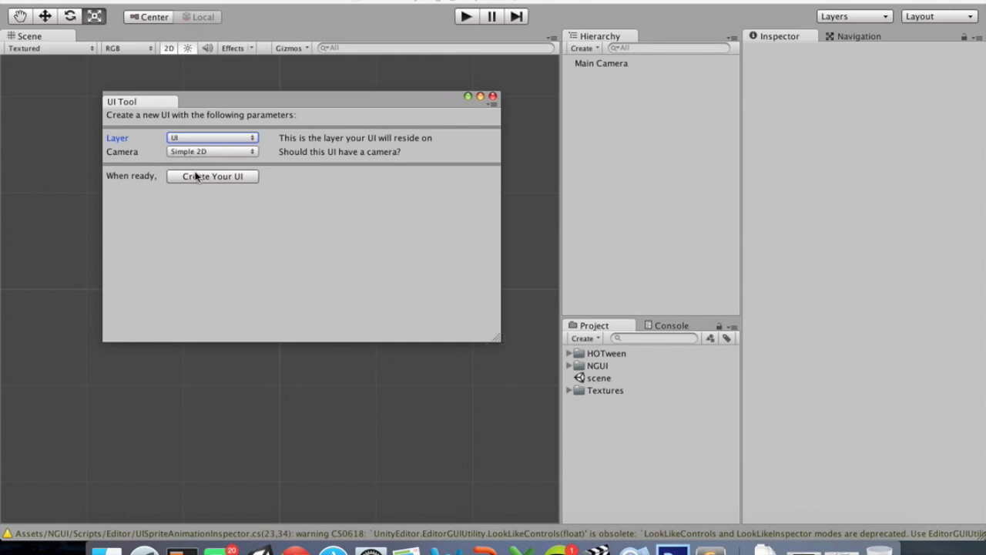
pyautogui.click(218, 153)
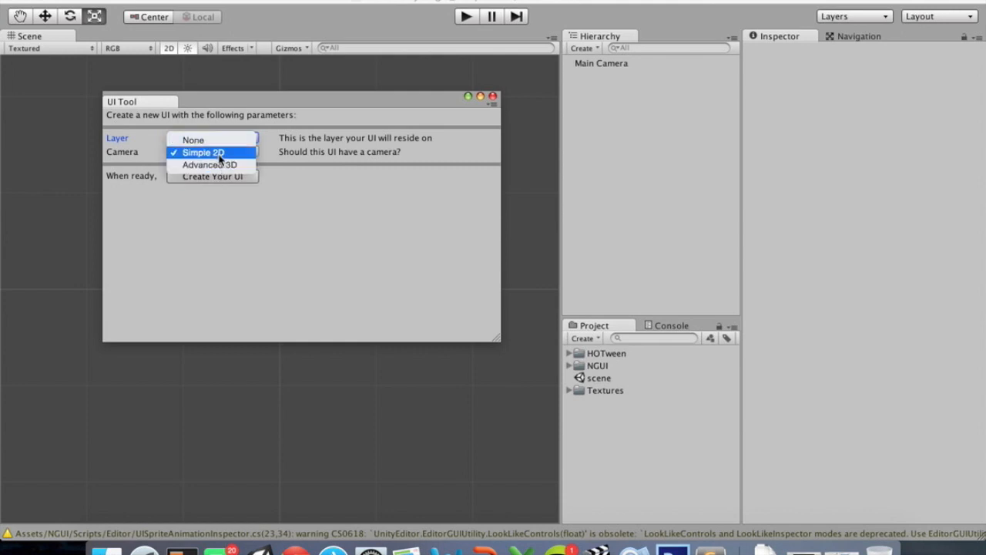
pyautogui.click(220, 156)
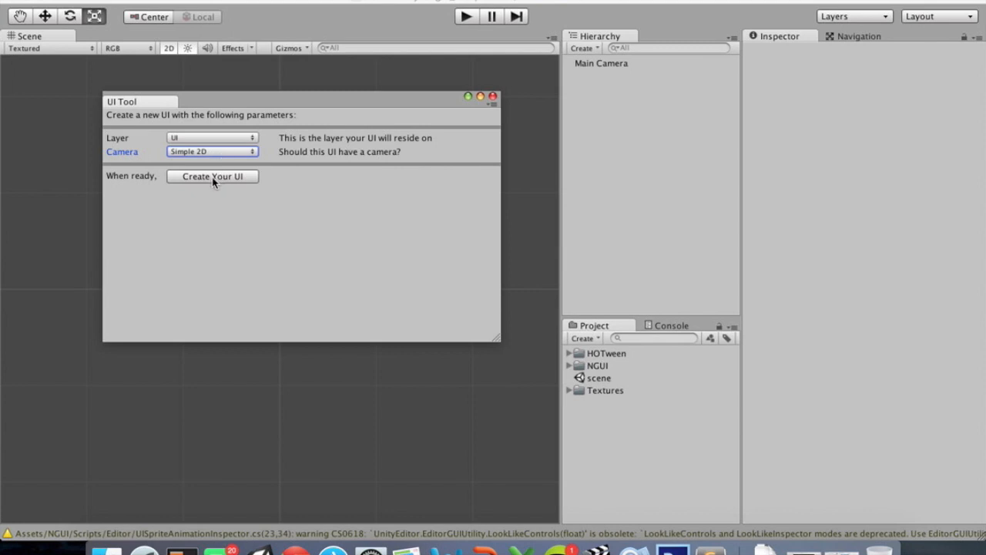
pyautogui.click(213, 176)
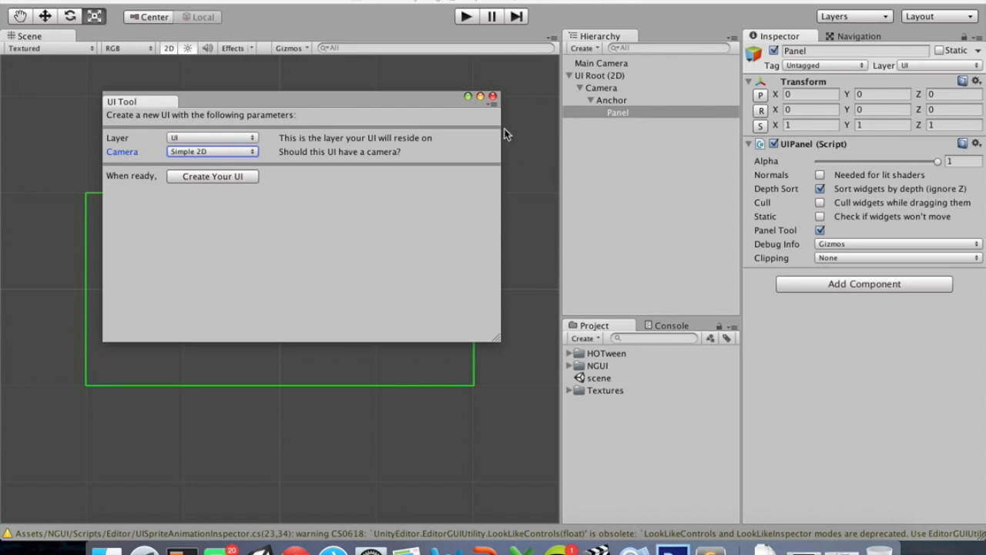
pyautogui.click(492, 97)
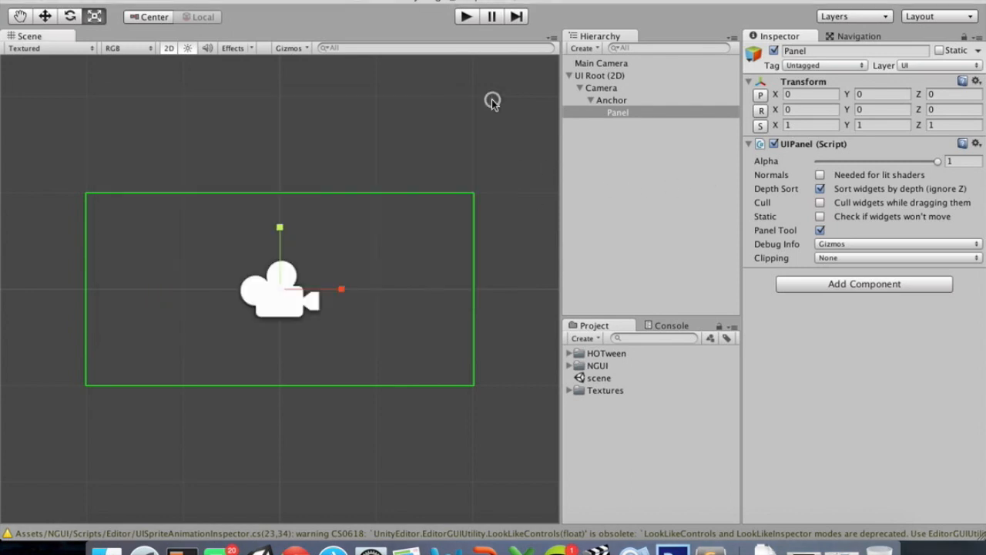
# Examine the settings of UI Root (2D) and its child Camera, including the camera's Culling Mask options
pyautogui.click(601, 77)
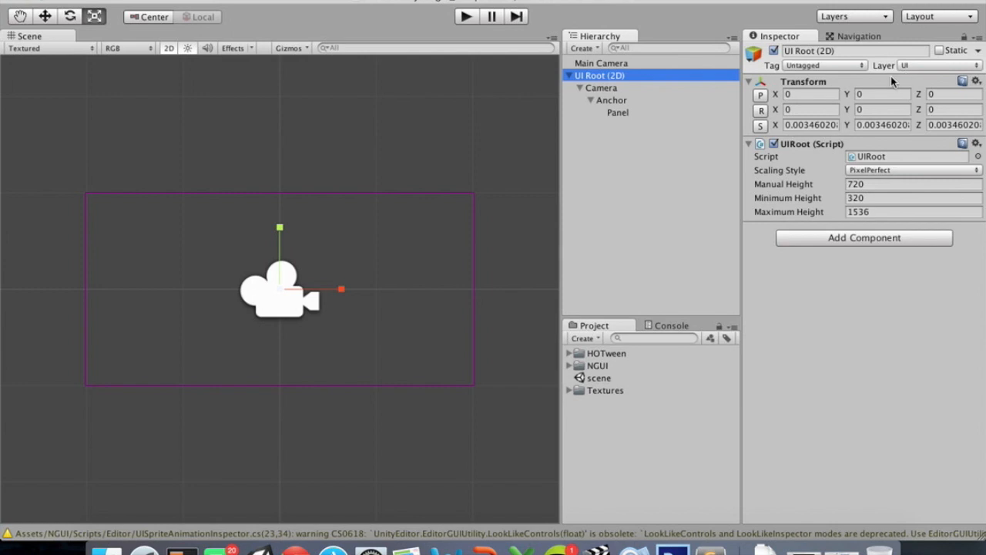
pyautogui.click(601, 88)
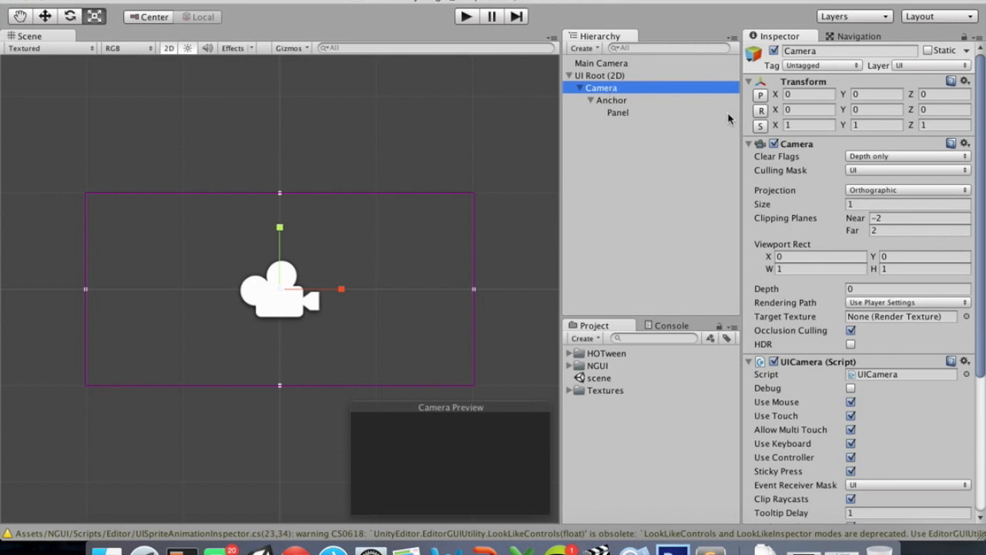
pyautogui.click(855, 170)
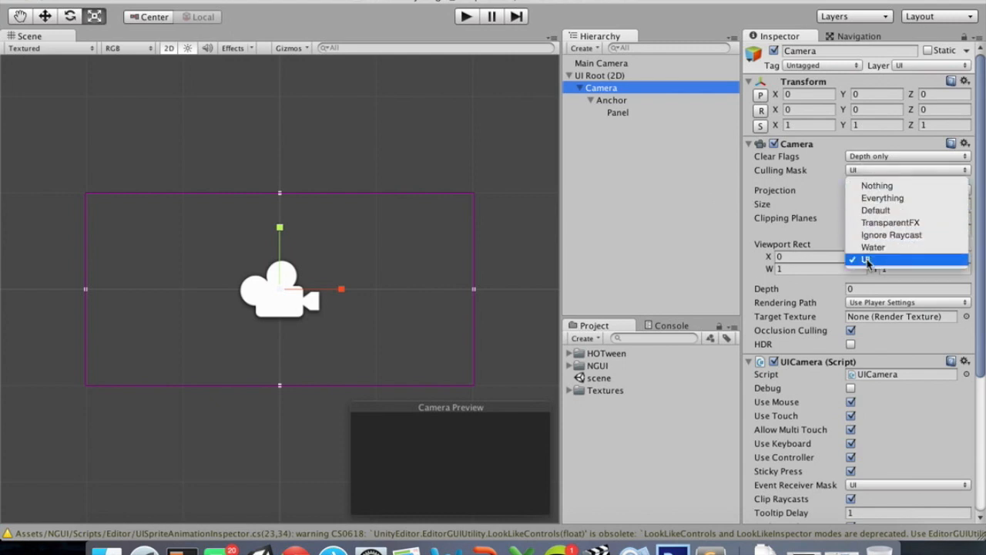
pyautogui.click(857, 174)
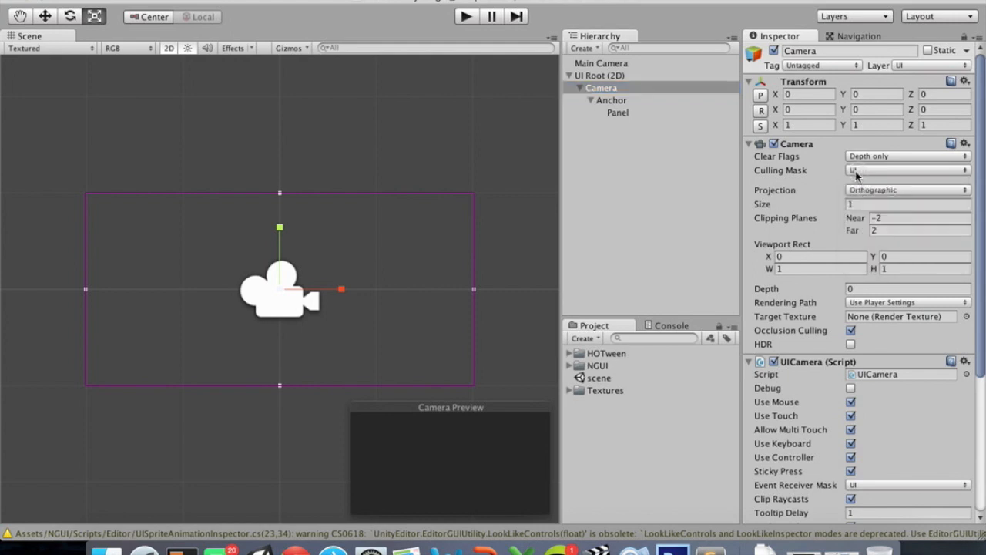
pyautogui.click(622, 89)
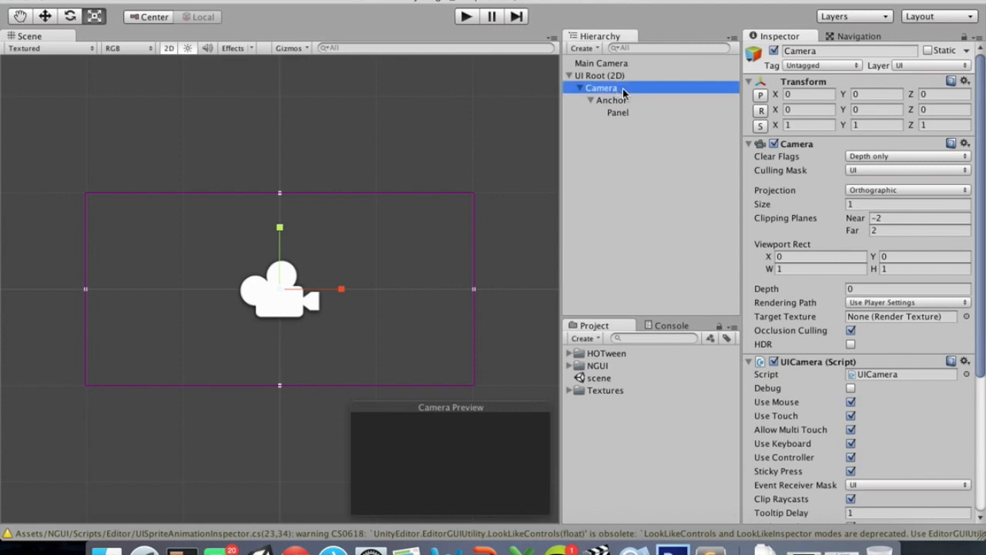
# Create an NGUI sprite as a child of the Panel object
pyautogui.click(620, 112)
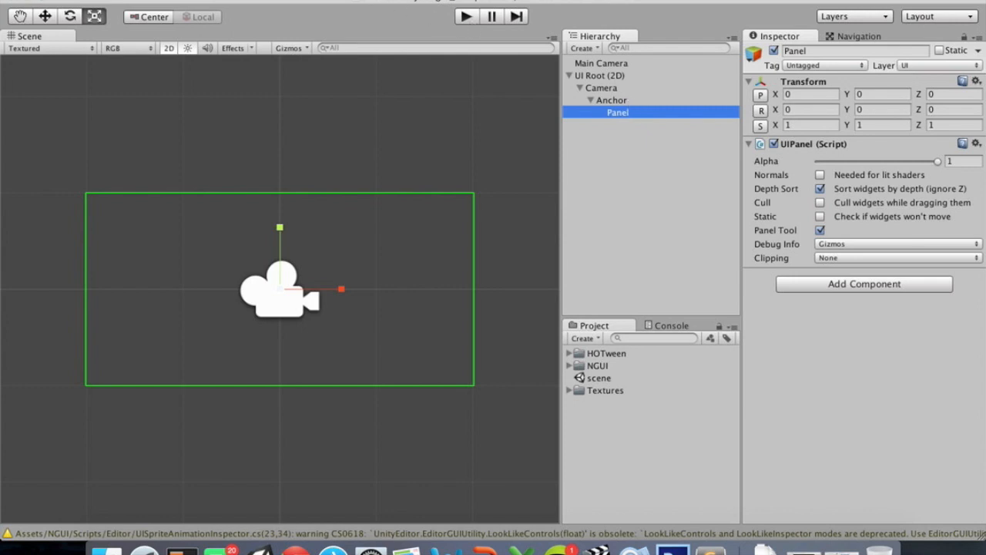
pyautogui.click(362, 0)
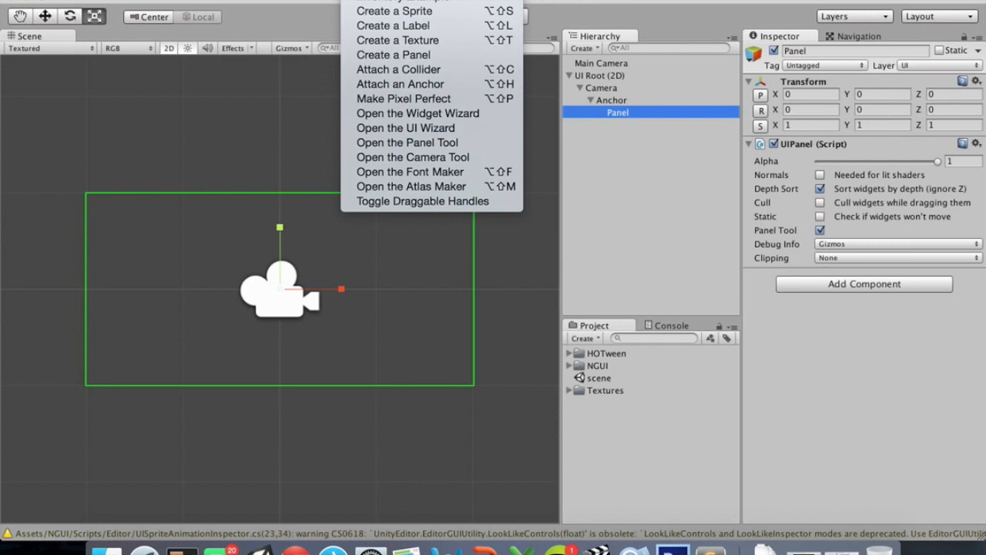
pyautogui.click(389, 14)
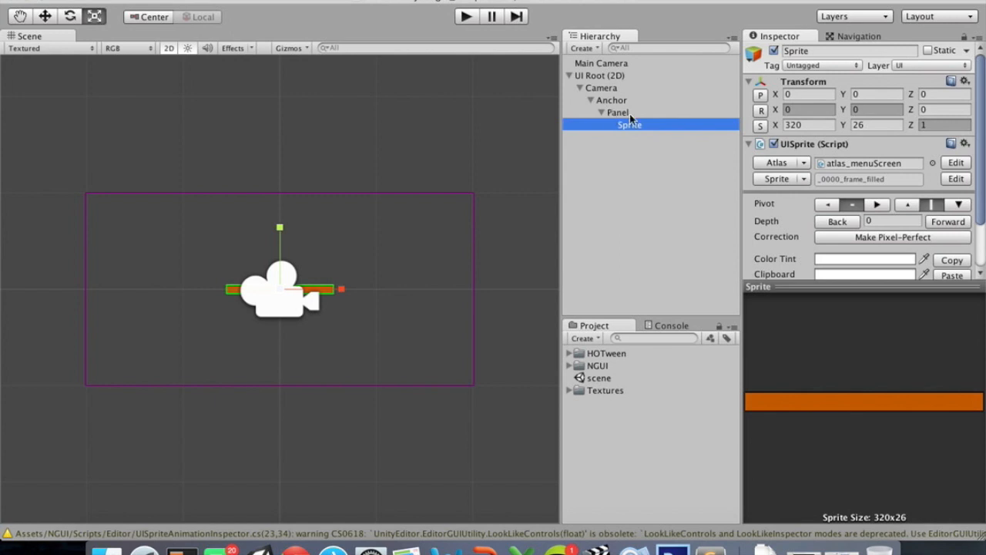
# Assign the _0007_skybg image from atlas_menuScreen to the new sprite and close the sprite picker
pyautogui.click(801, 179)
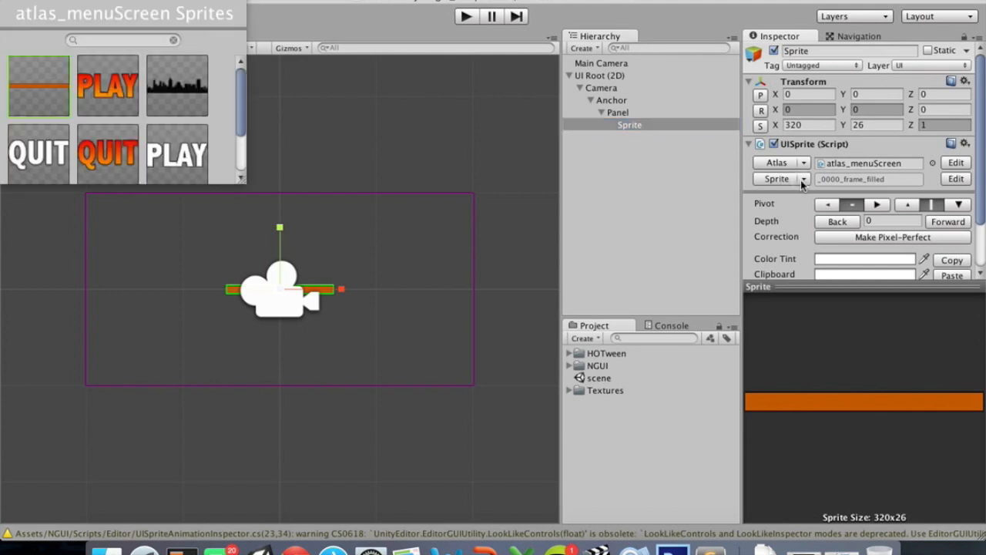
pyautogui.scroll(-3, 183, 153)
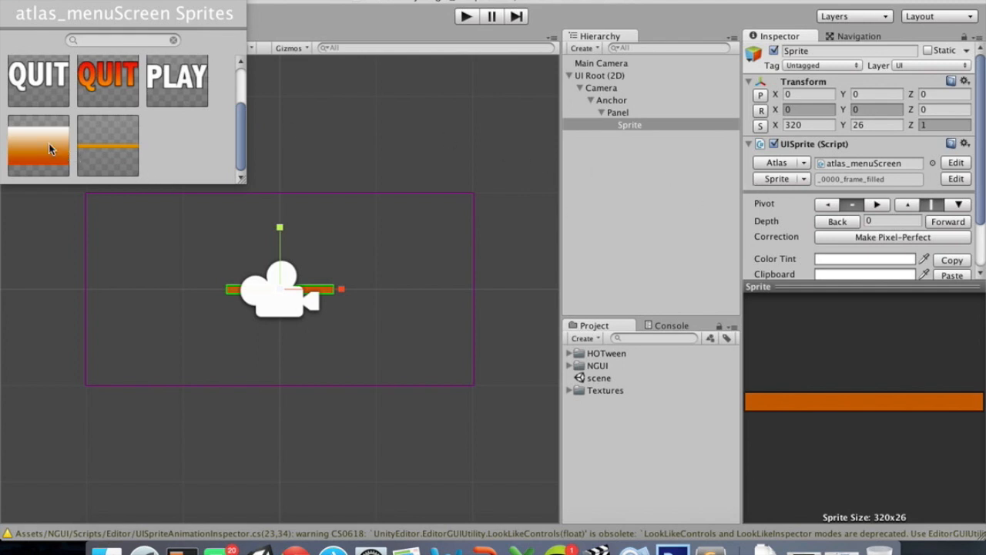
pyautogui.scroll(2, 192, 112)
pyautogui.scroll(-2, 192, 117)
pyautogui.click(49, 144)
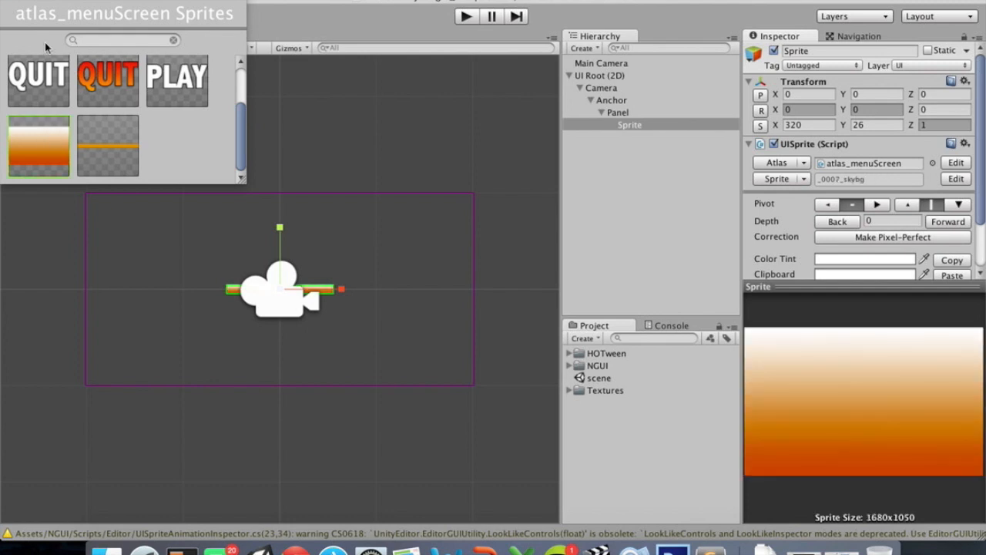
pyautogui.click(9, 3)
# Set the sky background sprite's scale to X 1680 and Y 1050
pyautogui.scroll(3, 376, 279)
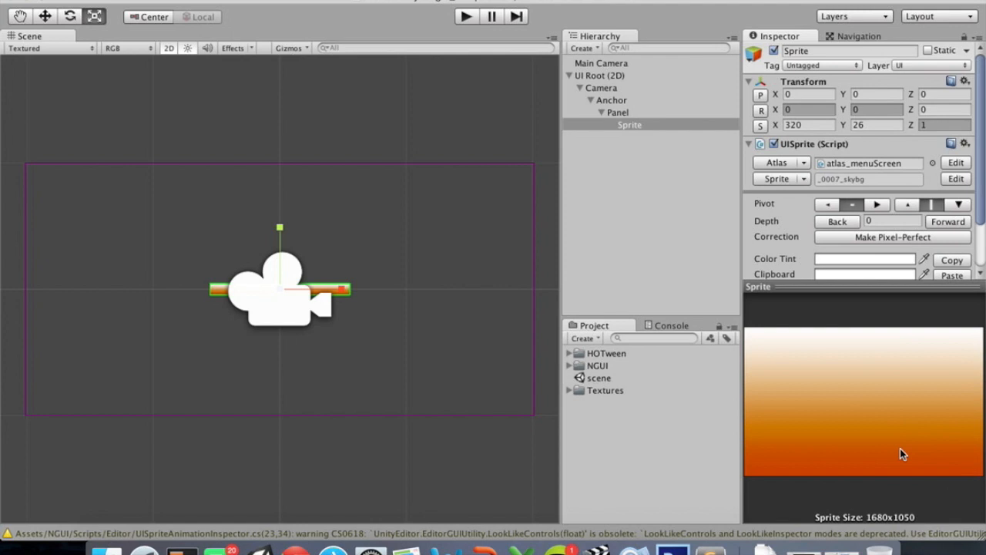
pyautogui.click(814, 126)
pyautogui.scroll(-3, 814, 126)
pyautogui.scroll(3, 814, 128)
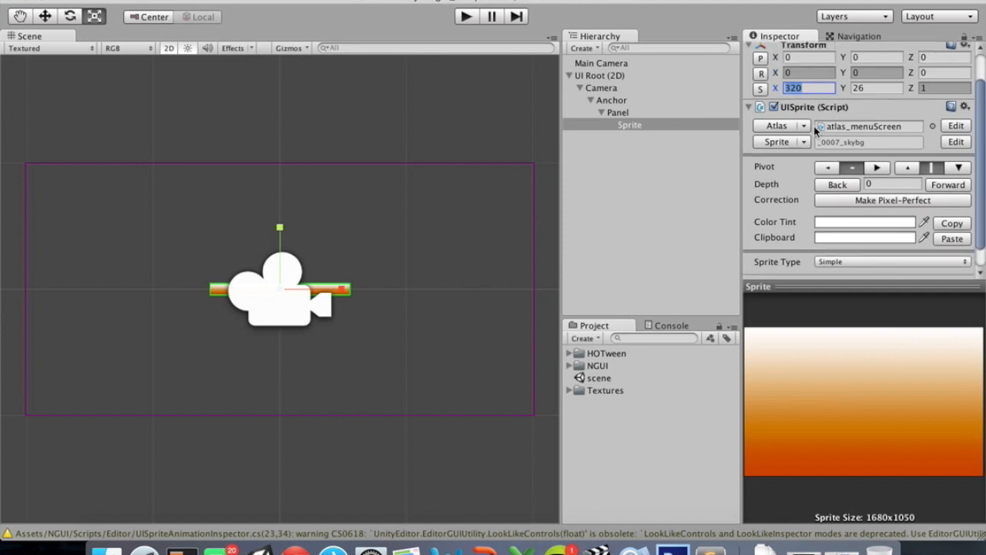
pyautogui.write('1680')
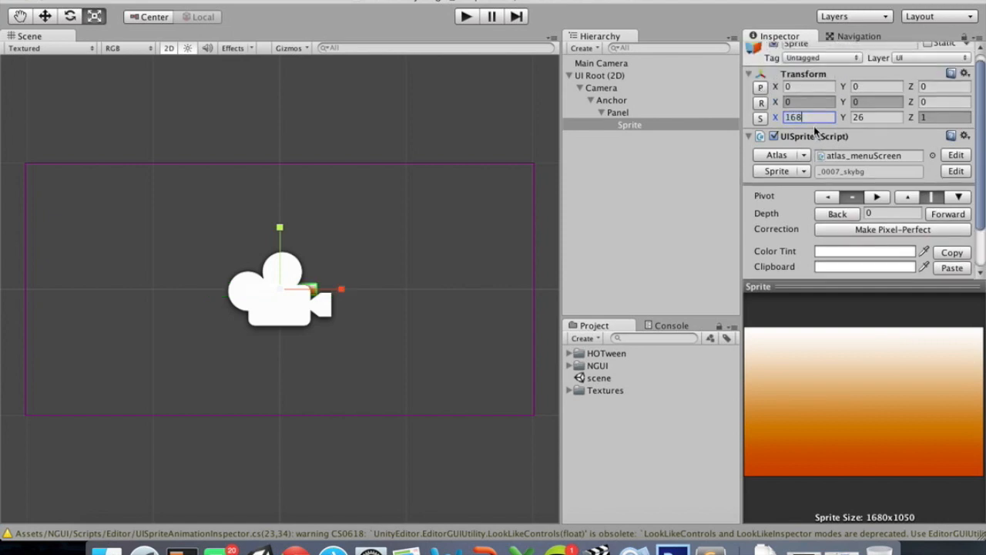
pyautogui.click(869, 117)
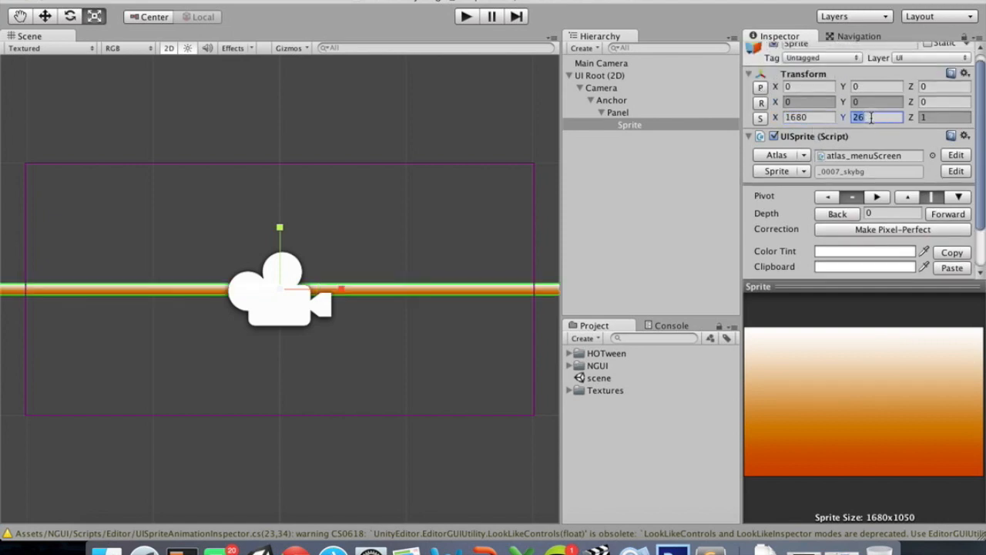
pyautogui.write('1050')
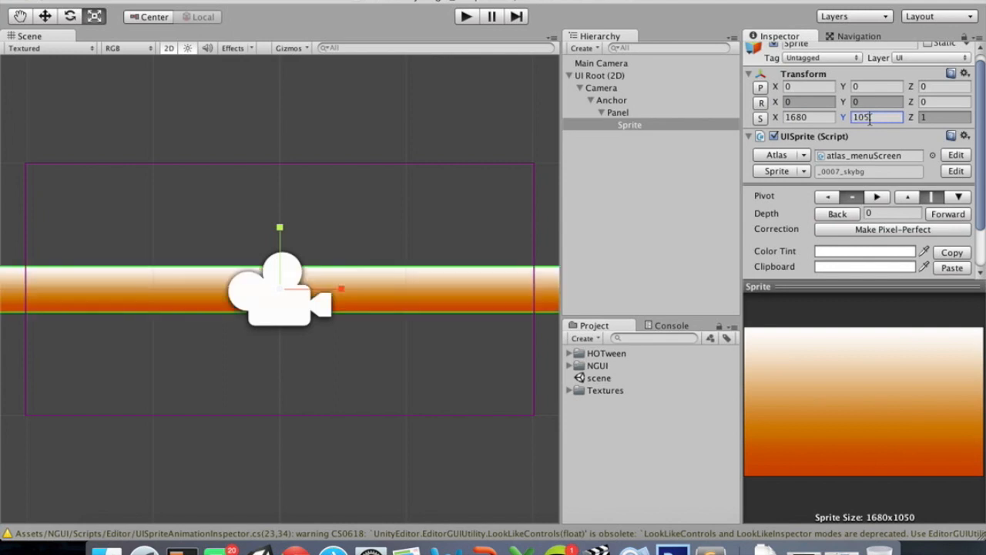
pyautogui.scroll(-3, 298, 268)
pyautogui.scroll(-2, 298, 263)
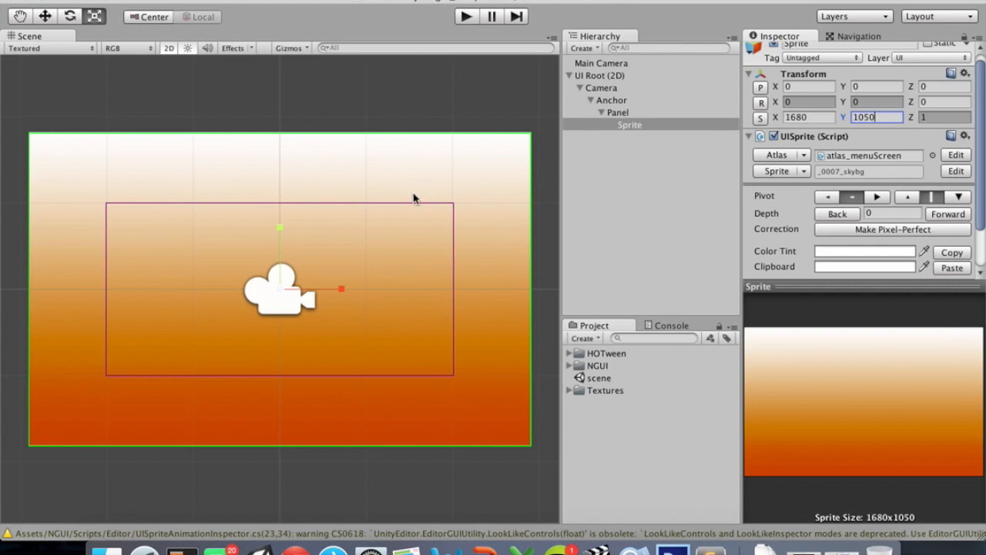
# Scale the sky sprite down uniformly to about 1169 × 731 to match the UI frame's width, and open the Game view
pyautogui.moveTo(283, 296); pyautogui.dragTo(260, 303)
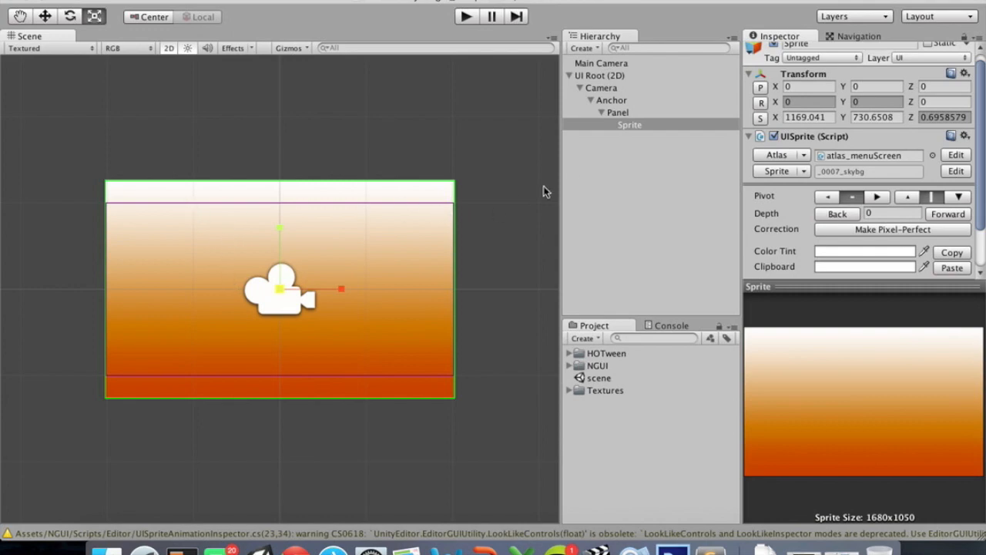
pyautogui.click(600, 77)
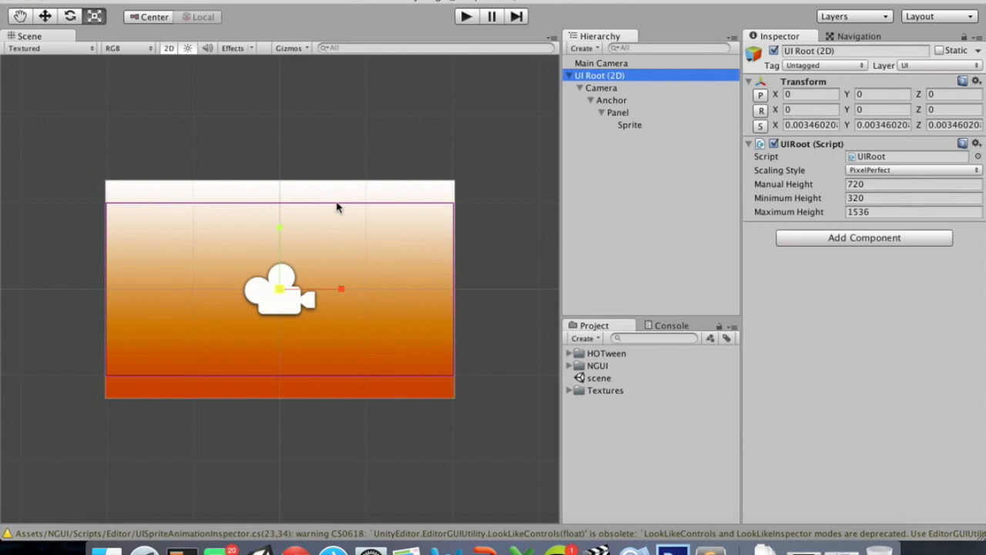
pyautogui.click(630, 126)
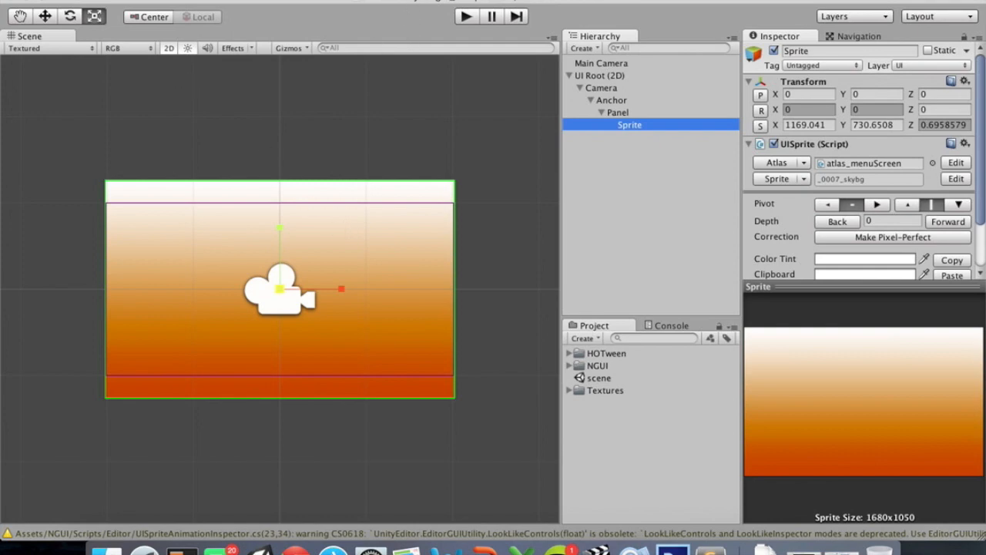
pyautogui.click(393, 0)
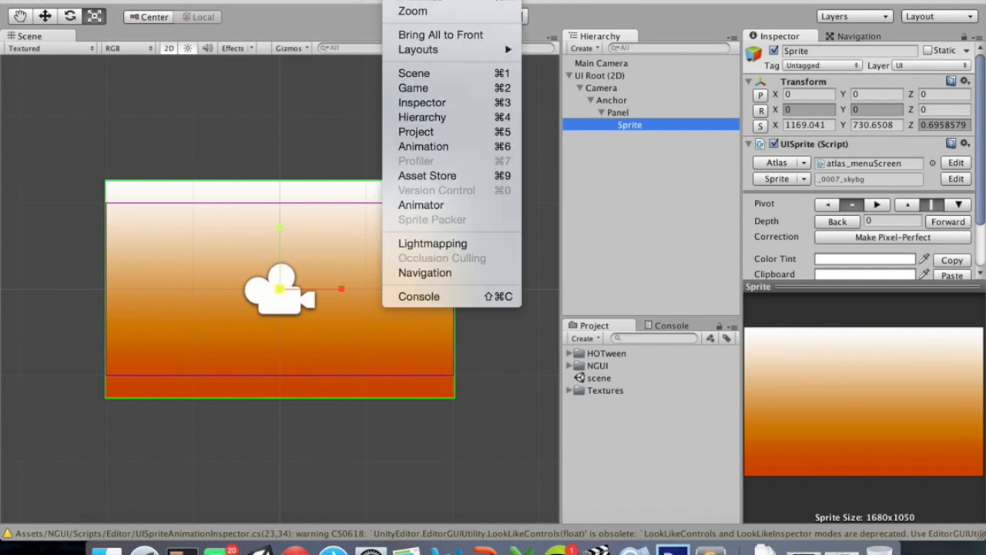
pyautogui.click(420, 89)
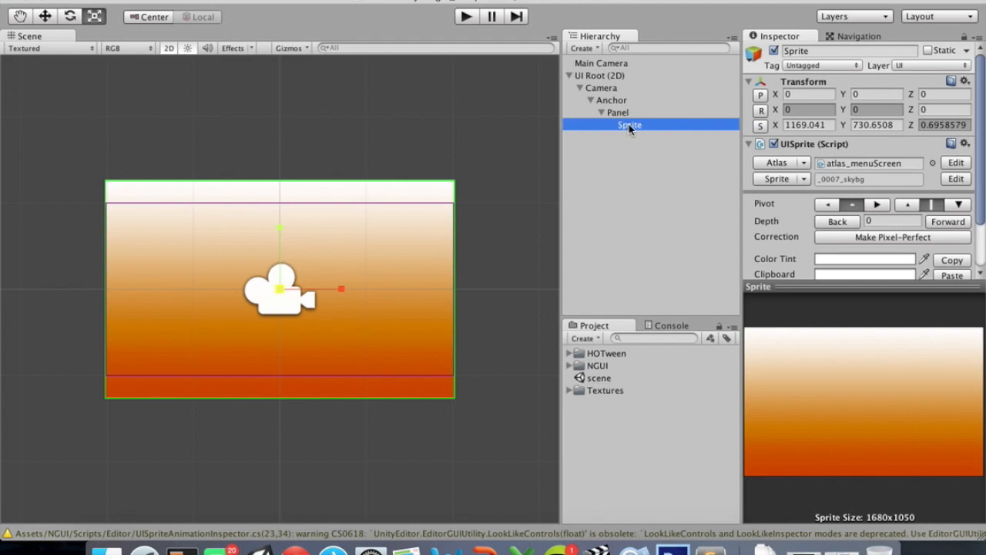
# Attach an NGUI anchor to the sky background sprite
pyautogui.scroll(-4, 777, 181)
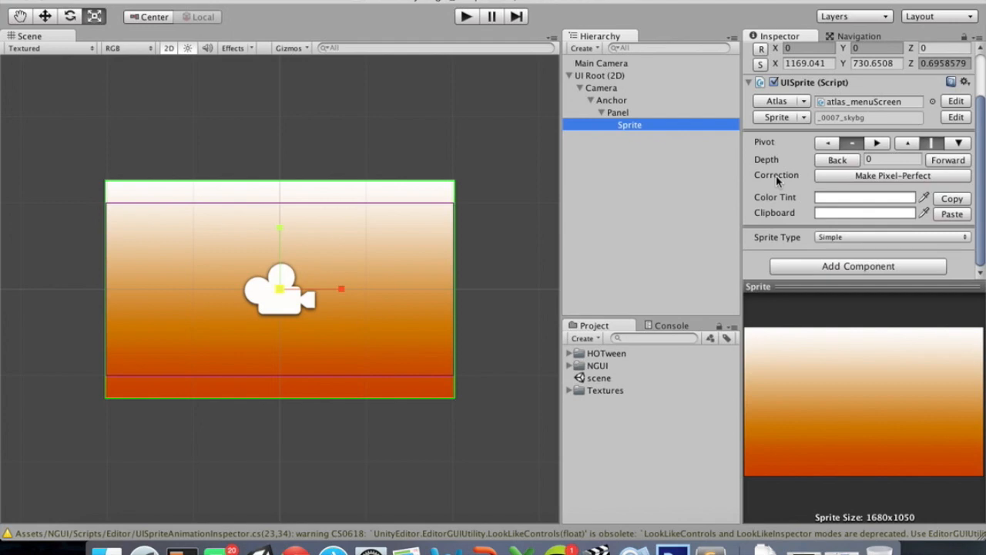
pyautogui.click(401, 0)
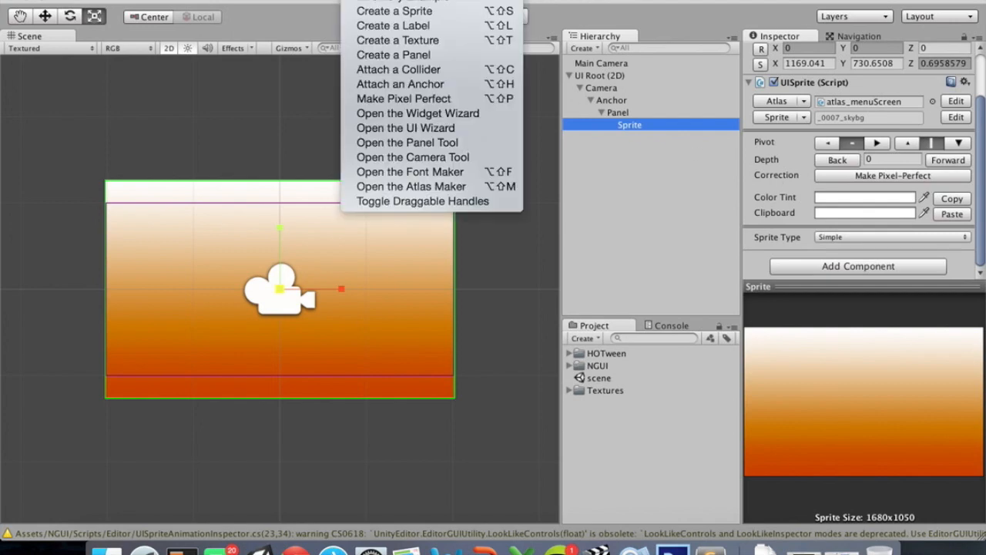
pyautogui.click(381, 86)
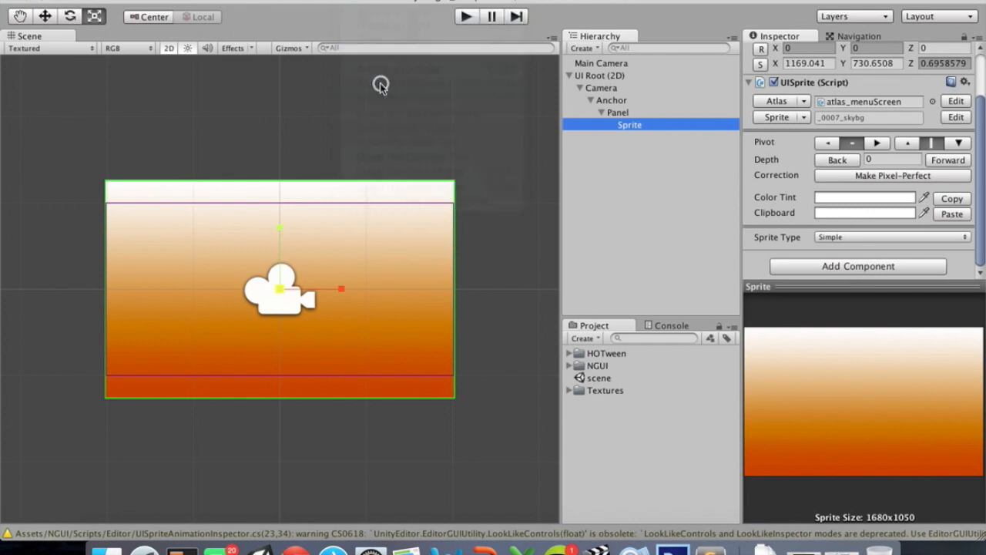
pyautogui.scroll(-5, 821, 208)
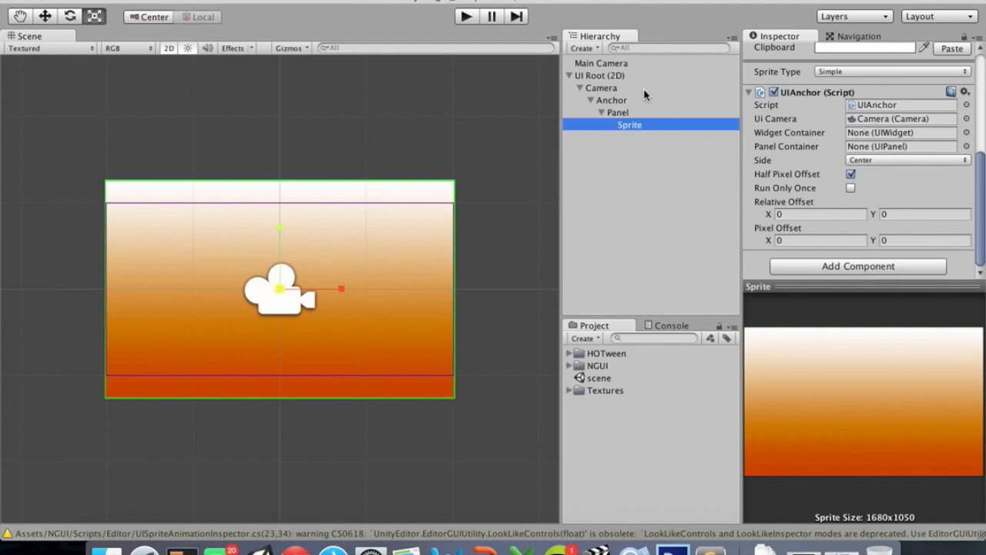
# Assign the Panel object as the sky sprite anchor's Panel Container and keep its Side at Center
pyautogui.click(892, 122)
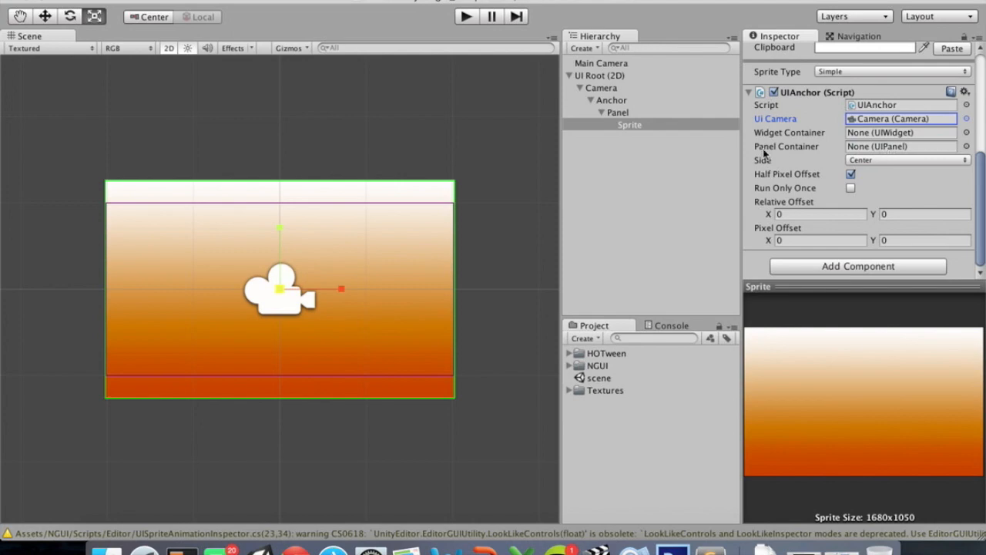
pyautogui.moveTo(624, 114); pyautogui.dragTo(859, 154)
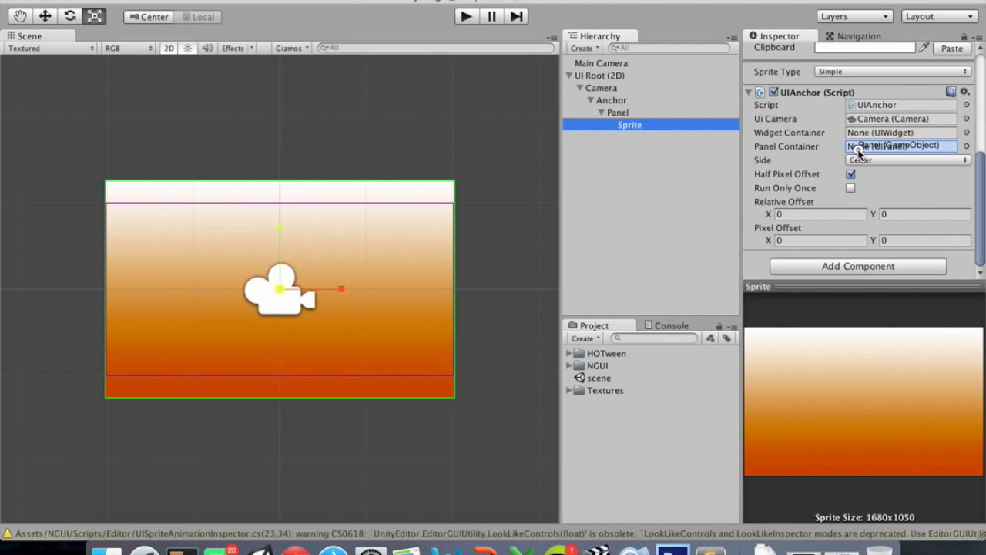
pyautogui.moveTo(859, 153); pyautogui.dragTo(859, 153)
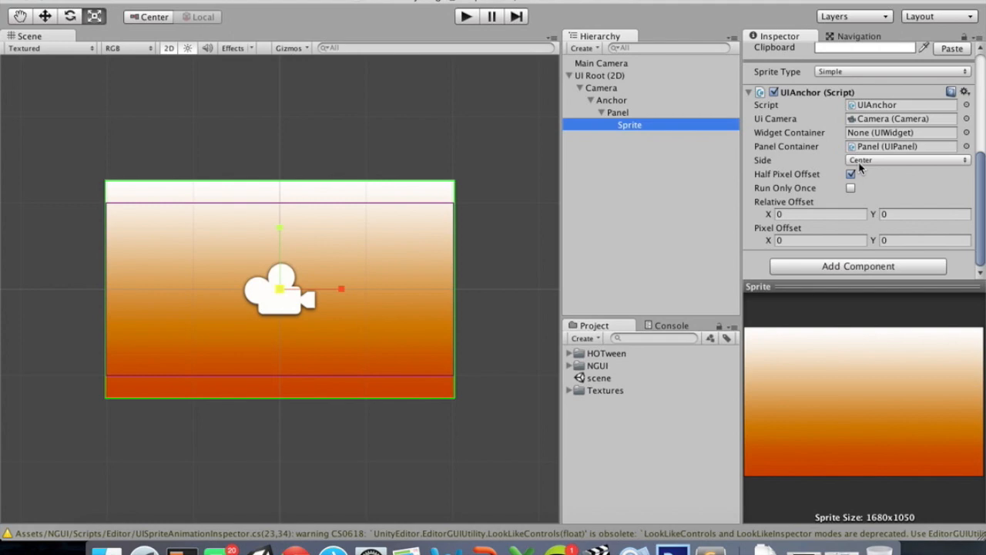
pyautogui.click(860, 162)
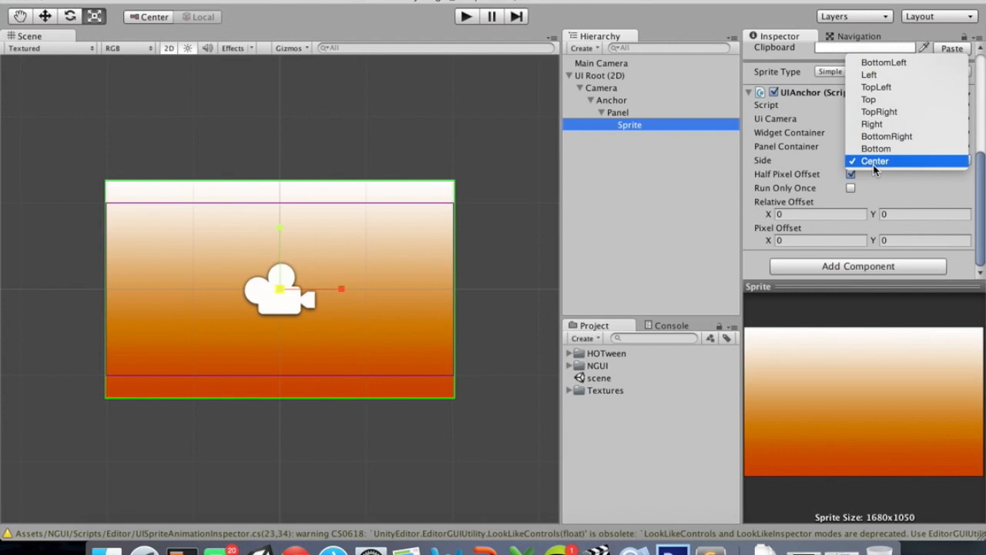
pyautogui.click(883, 187)
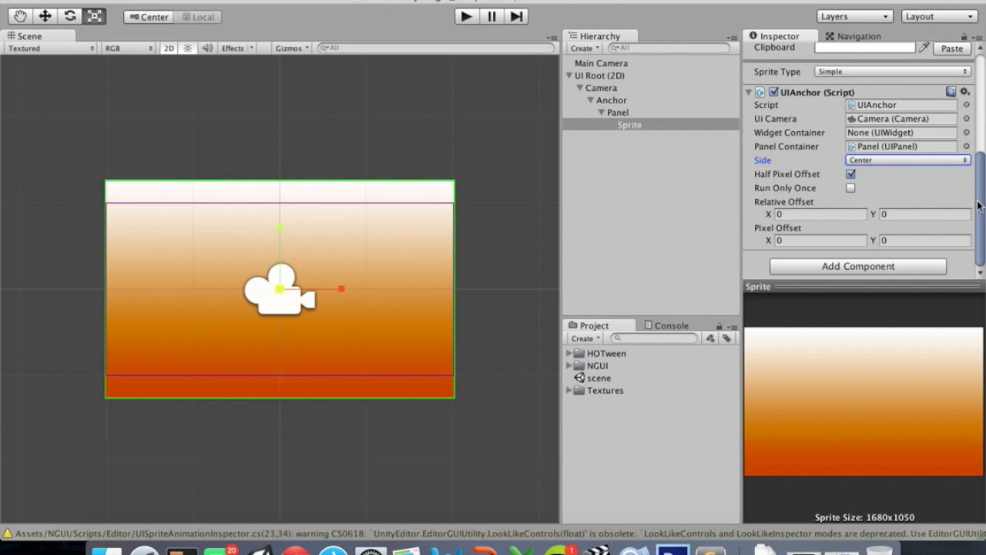
pyautogui.moveTo(979, 230); pyautogui.dragTo(982, 204)
# Rename the sky sprite as Background
pyautogui.click(629, 125)
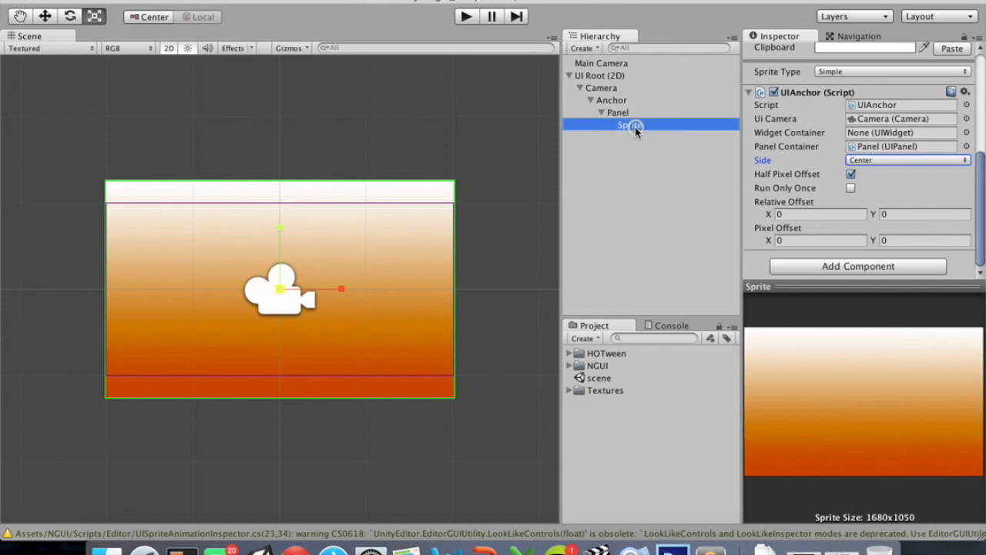
pyautogui.doubleClick(630, 125)
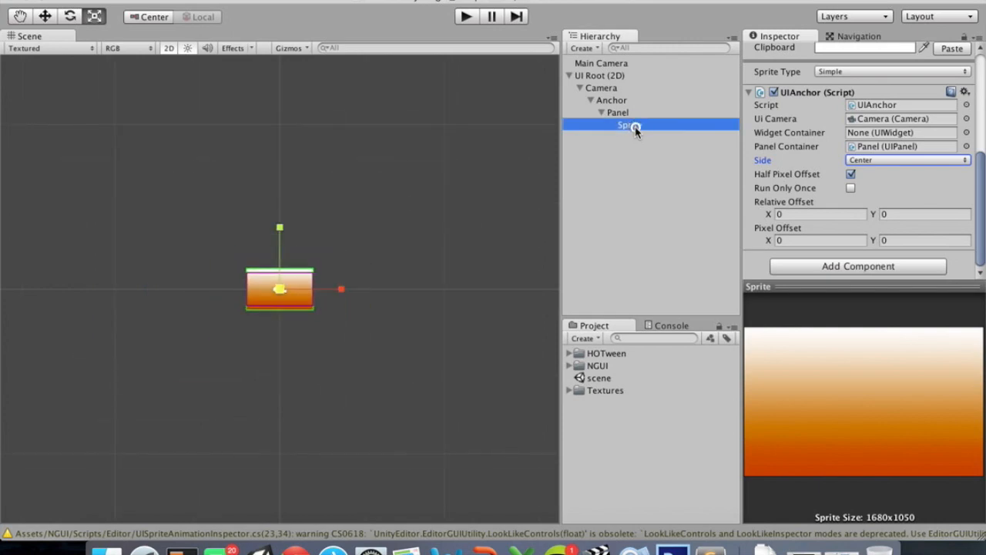
pyautogui.scroll(10, 775, 115)
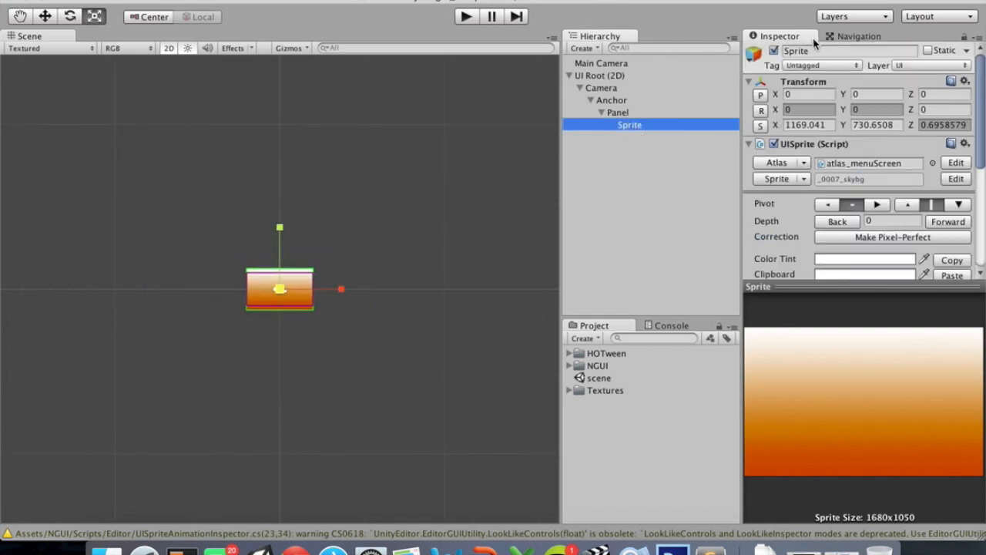
pyautogui.click(814, 48)
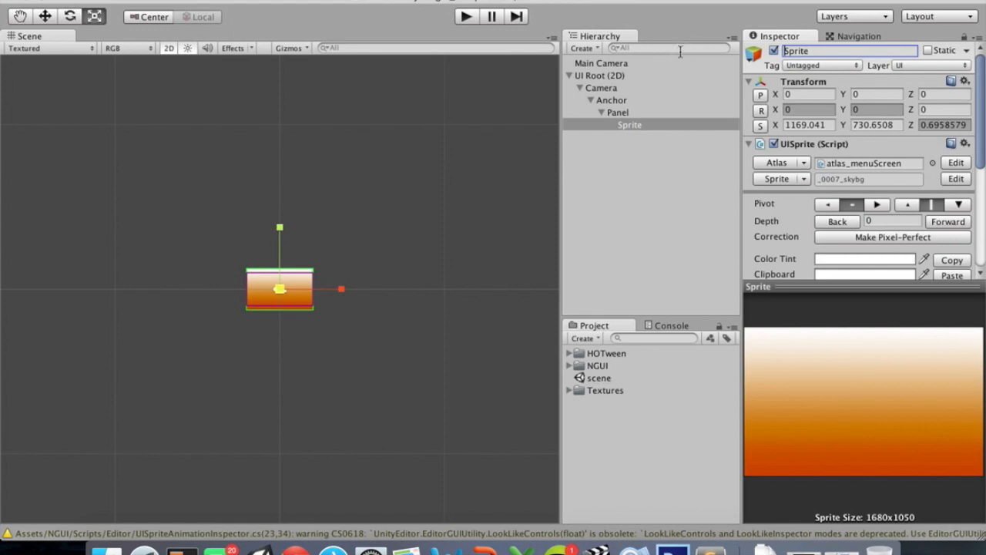
pyautogui.press('End')
pyautogui.hotkey('shift', 'Home')
pyautogui.write('Background')
pyautogui.press('Return')
pyautogui.scroll(10, 334, 278)
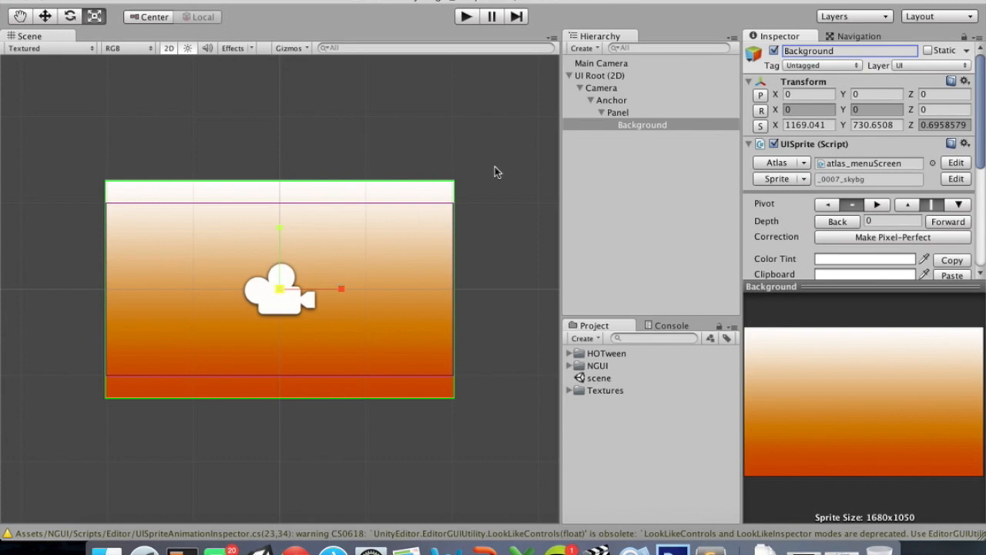
# Create another NGUI sprite under the Panel object and assign it the _0006_skyline image from atlas_menuScreen
pyautogui.click(618, 113)
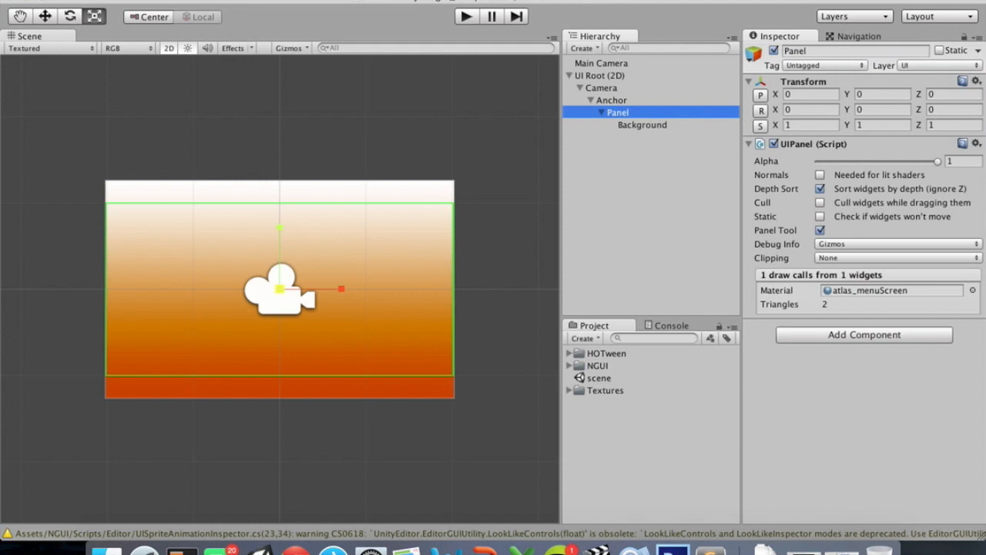
pyautogui.click(359, 0)
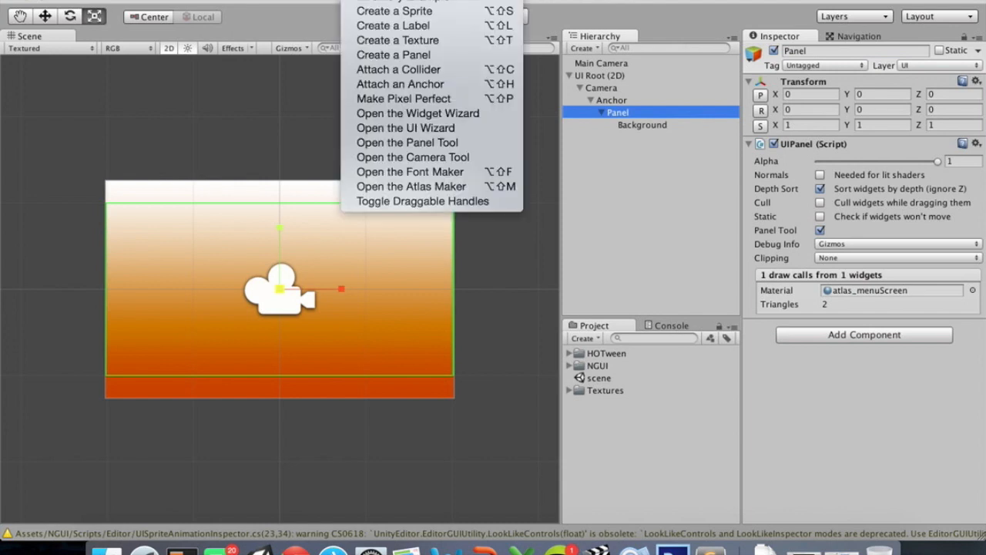
pyautogui.click(389, 17)
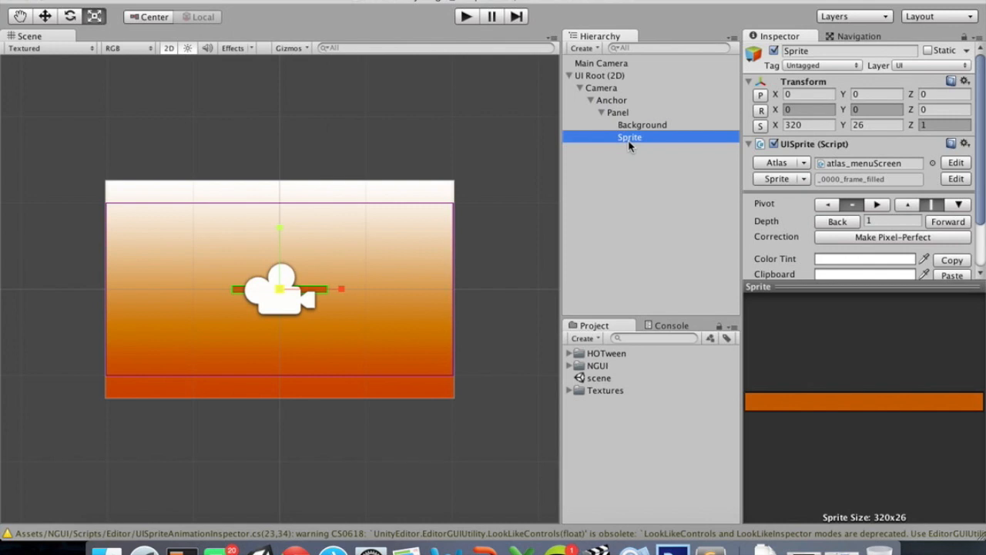
pyautogui.click(805, 179)
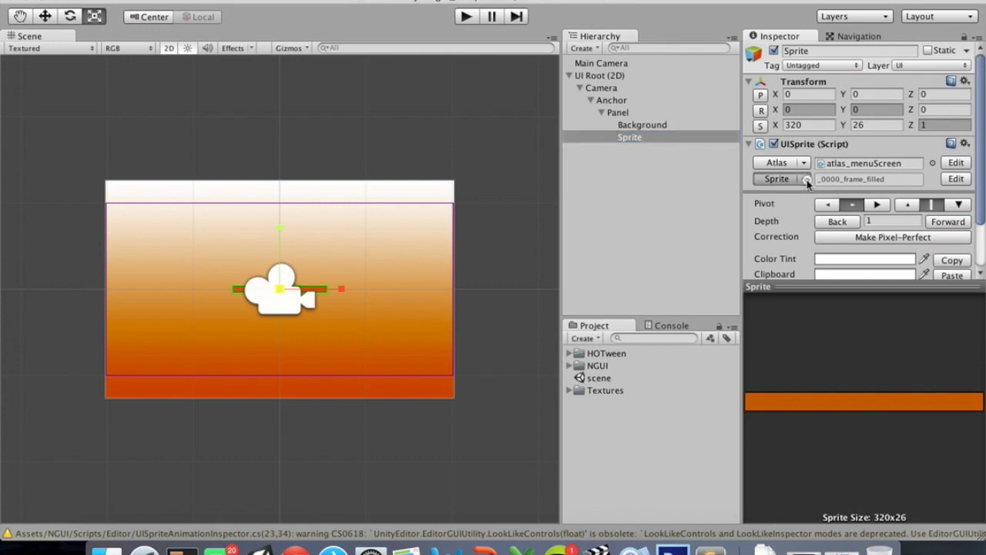
pyautogui.click(175, 85)
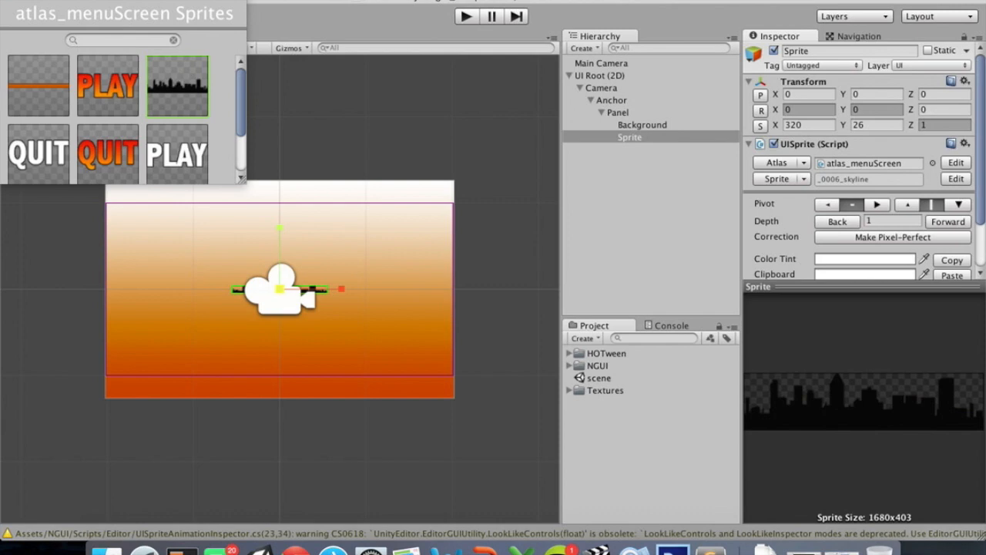
pyautogui.click(11, 1)
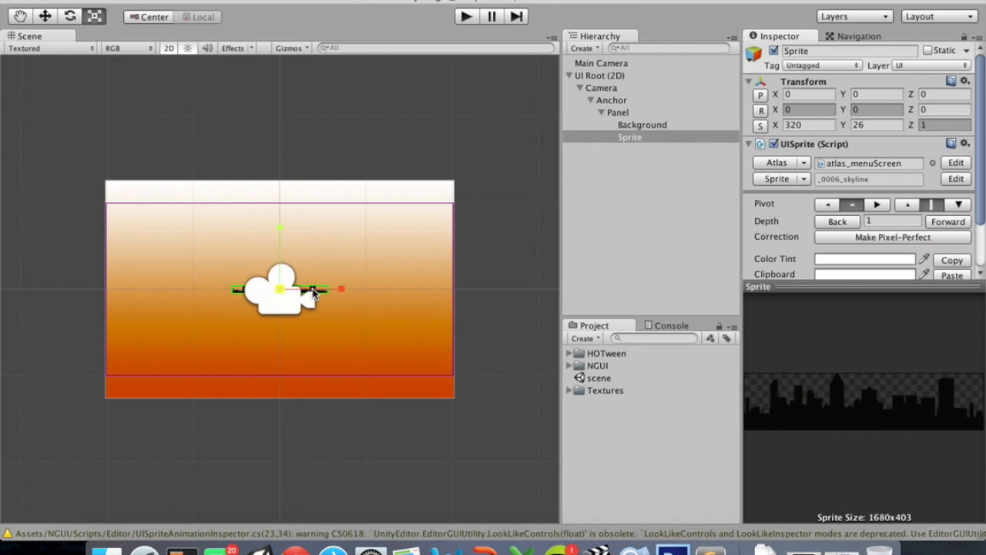
# Set the skyline sprite's scale to X 1680 and Y 403, and scale it down uniformly to about 1181 × 283 to match the background's width
pyautogui.click(805, 127)
pyautogui.click(699, 137)
pyautogui.click(815, 125)
pyautogui.write('16')
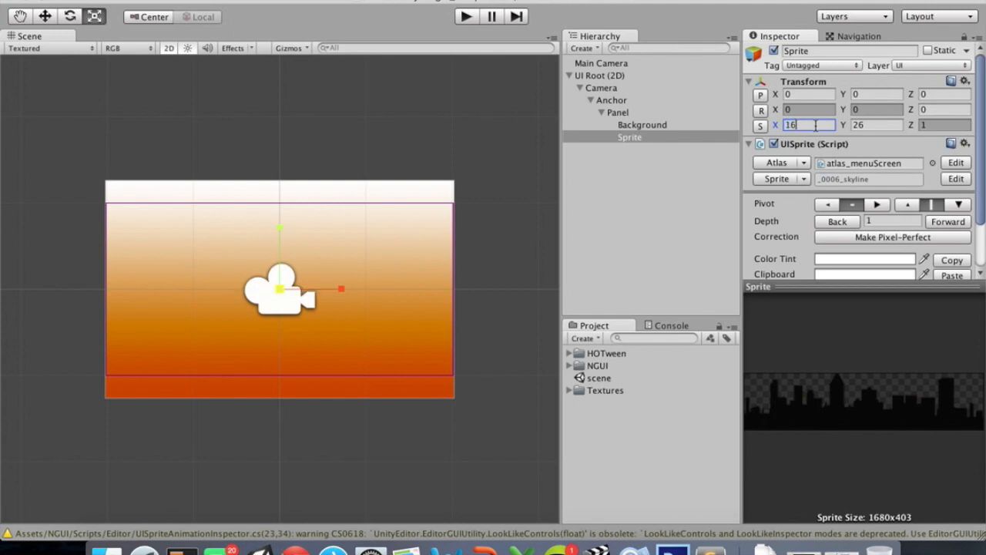
pyautogui.write('80')
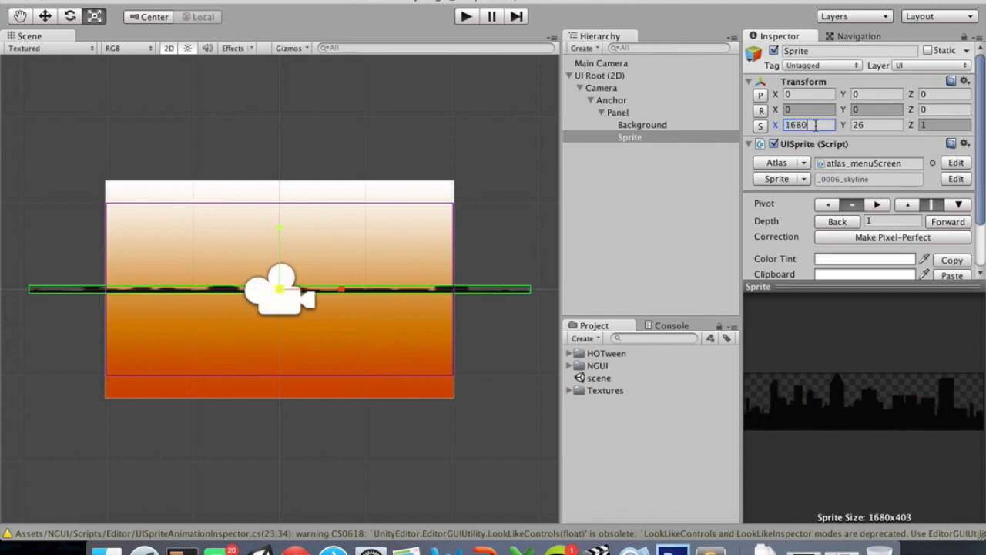
pyautogui.press('Tab')
pyautogui.write('403')
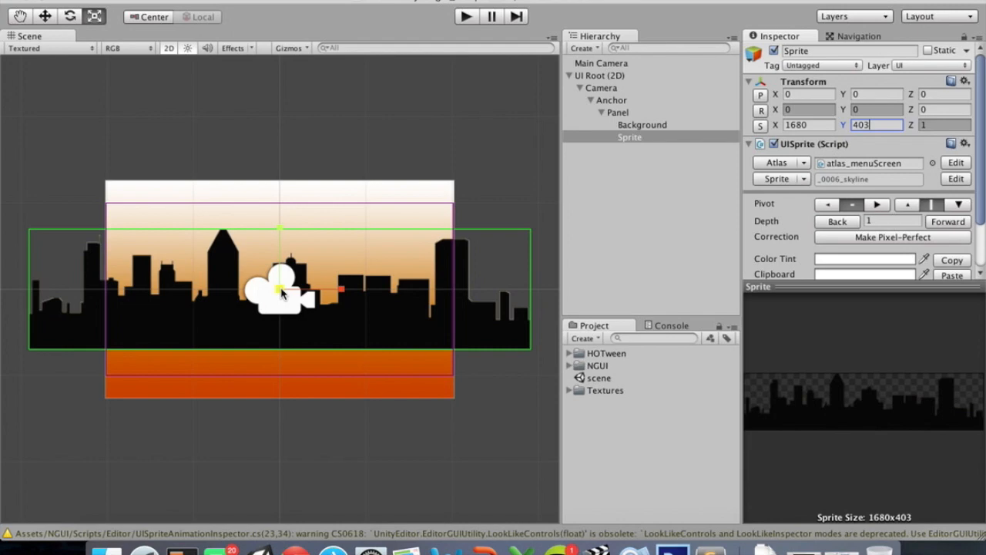
pyautogui.moveTo(281, 293); pyautogui.dragTo(265, 303)
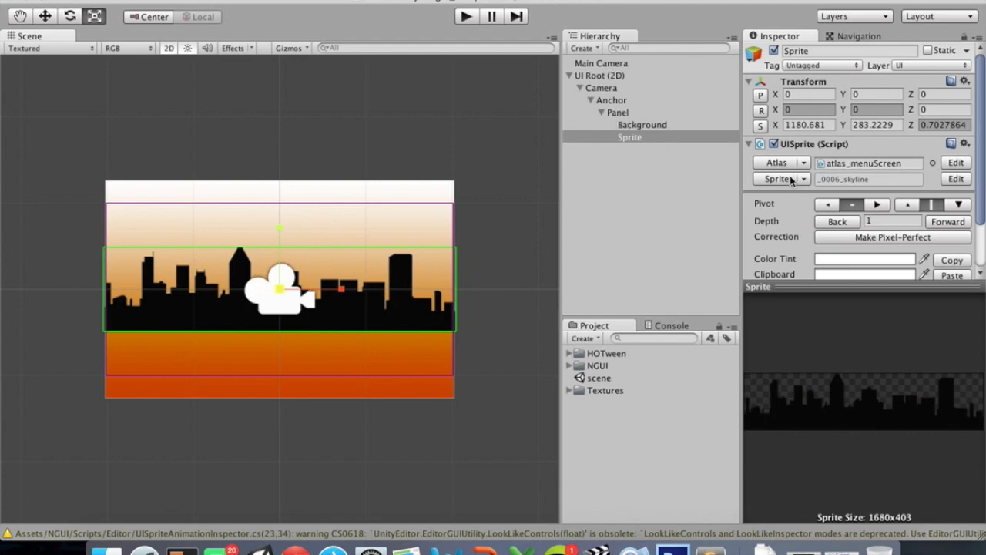
# Attach an NGUI anchor to the skyline sprite and assign the Panel object as its Panel Container
pyautogui.scroll(-2, 794, 182)
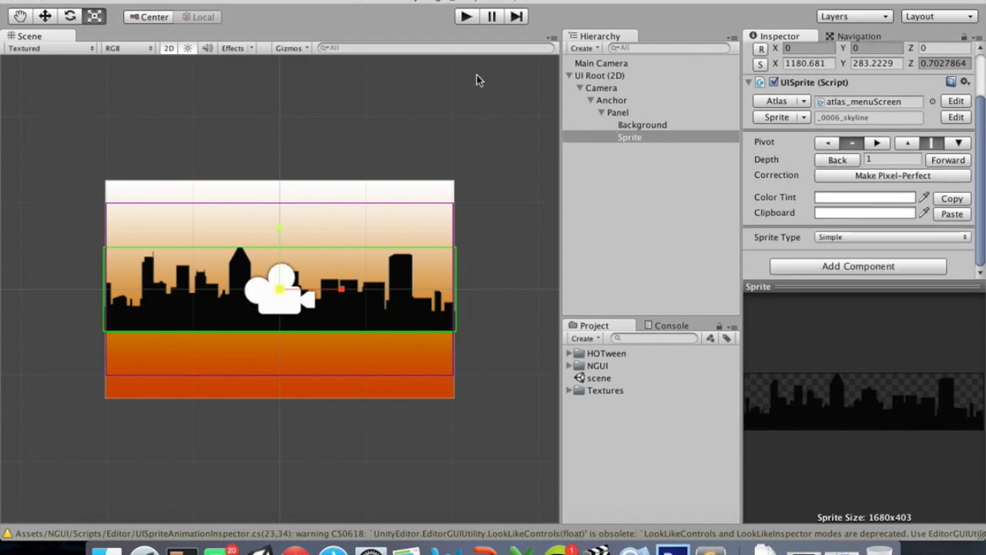
pyautogui.click(358, 0)
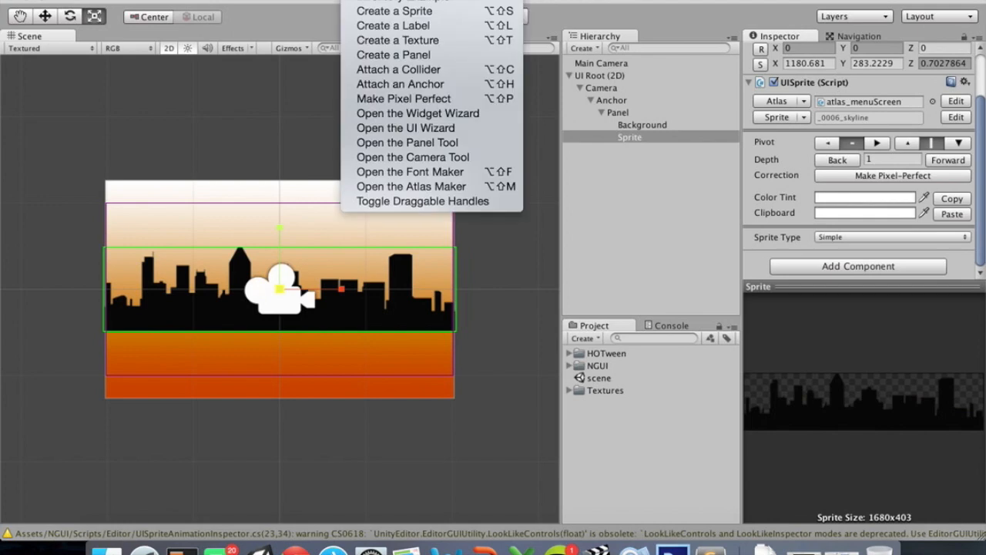
pyautogui.click(389, 86)
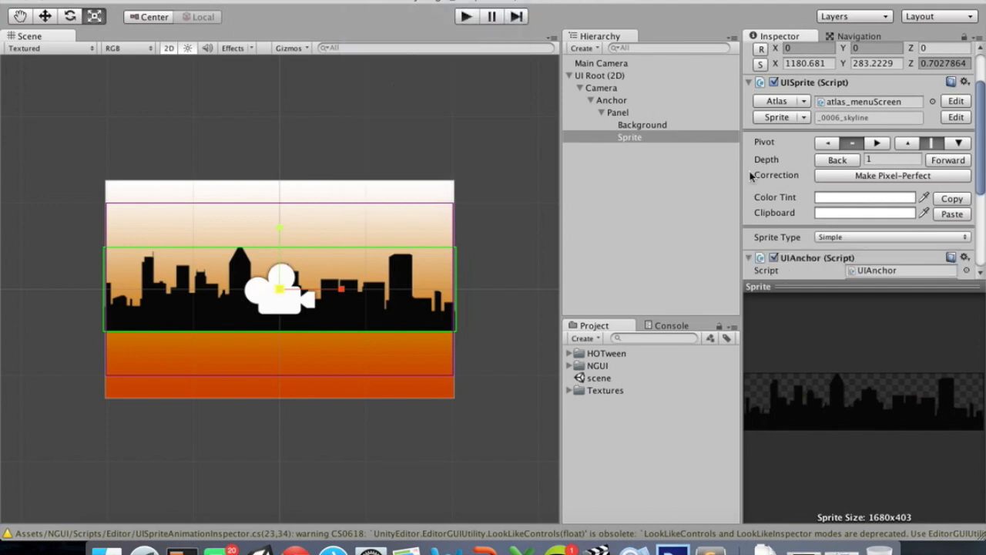
pyautogui.scroll(-4, 750, 176)
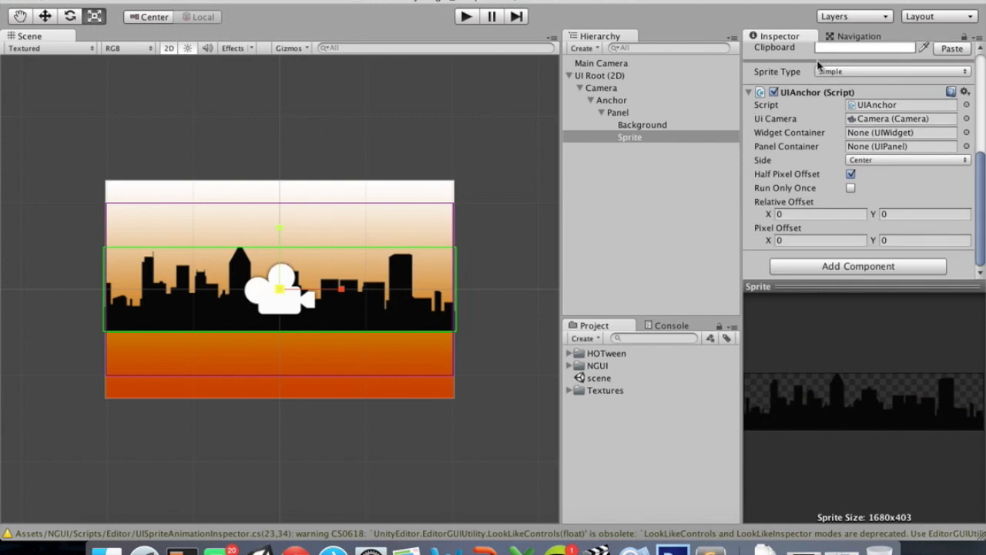
pyautogui.moveTo(617, 112); pyautogui.dragTo(860, 154)
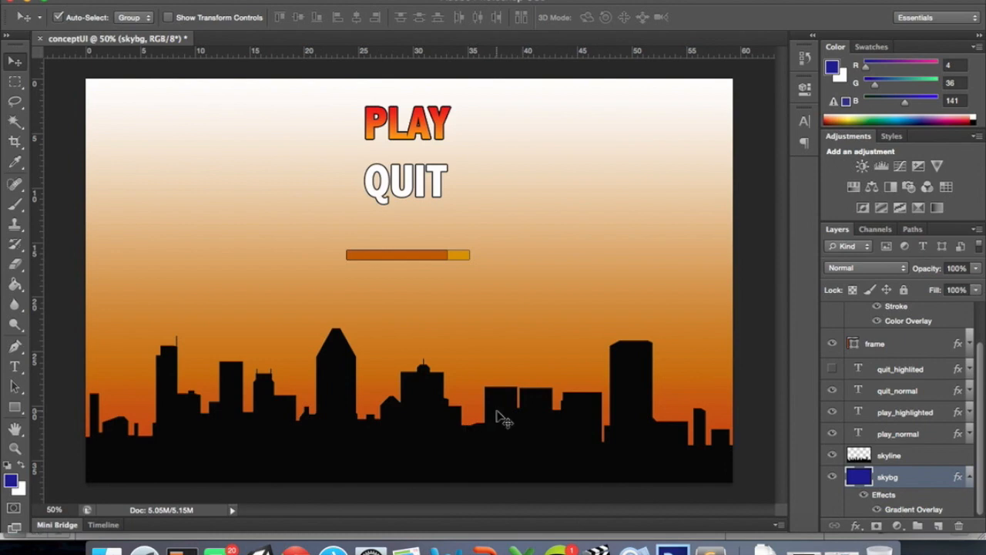
# Check the skyline in the Game view, return to the Unity editor and set the skyline anchor's Side to Bottom
pyautogui.hotkey('ctrl', 'Left')
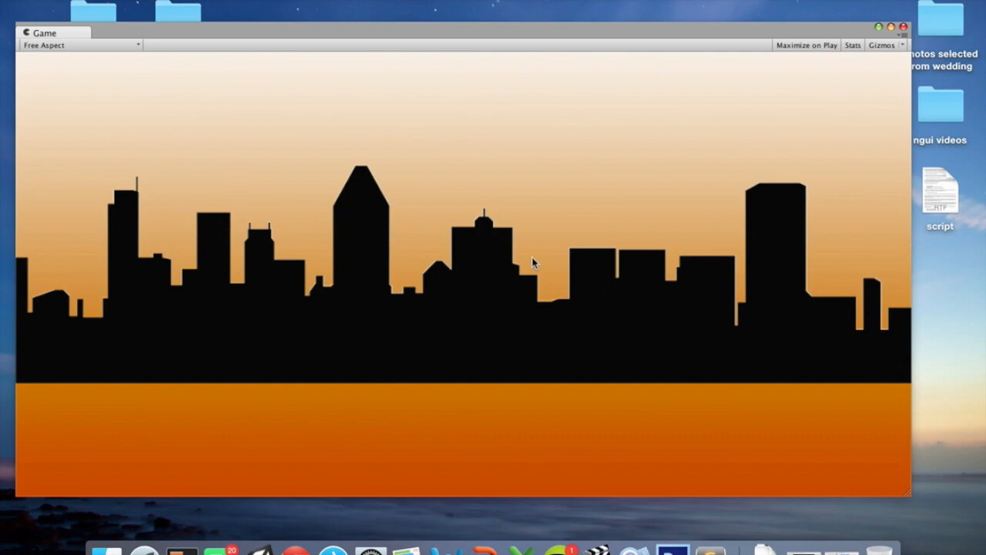
pyautogui.hotkey('ctrl', 'Left')
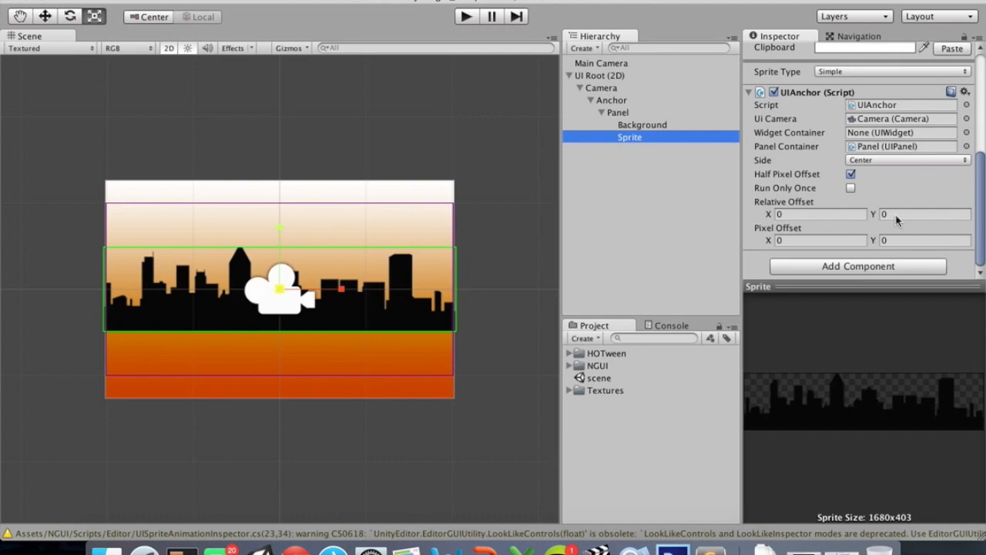
pyautogui.click(897, 161)
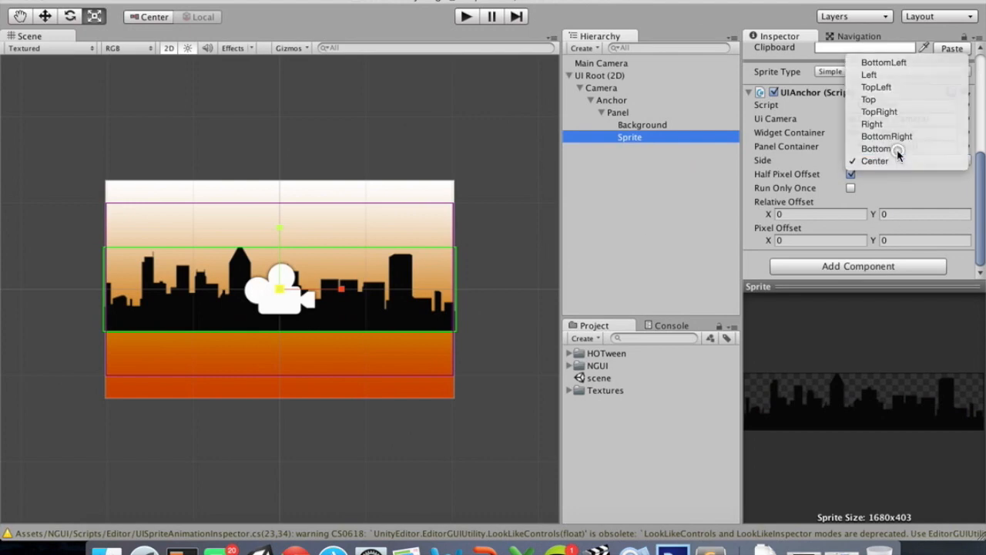
pyautogui.click(897, 150)
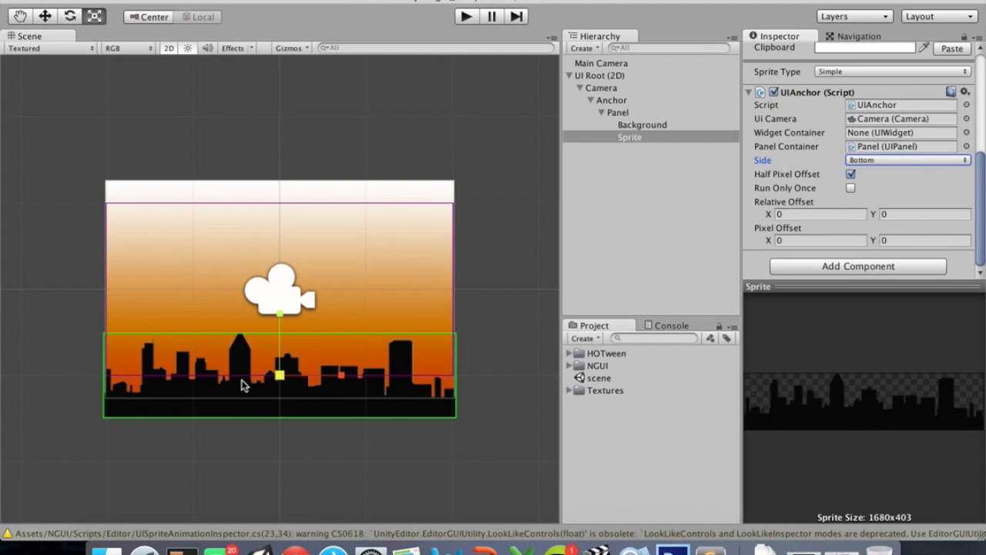
pyautogui.scroll(5, 236, 382)
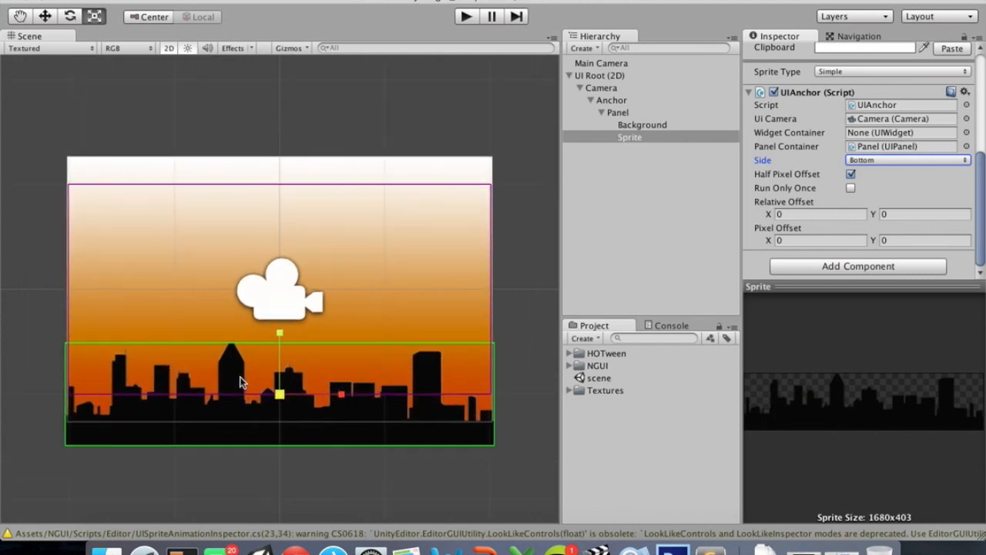
pyautogui.scroll(1, 241, 382)
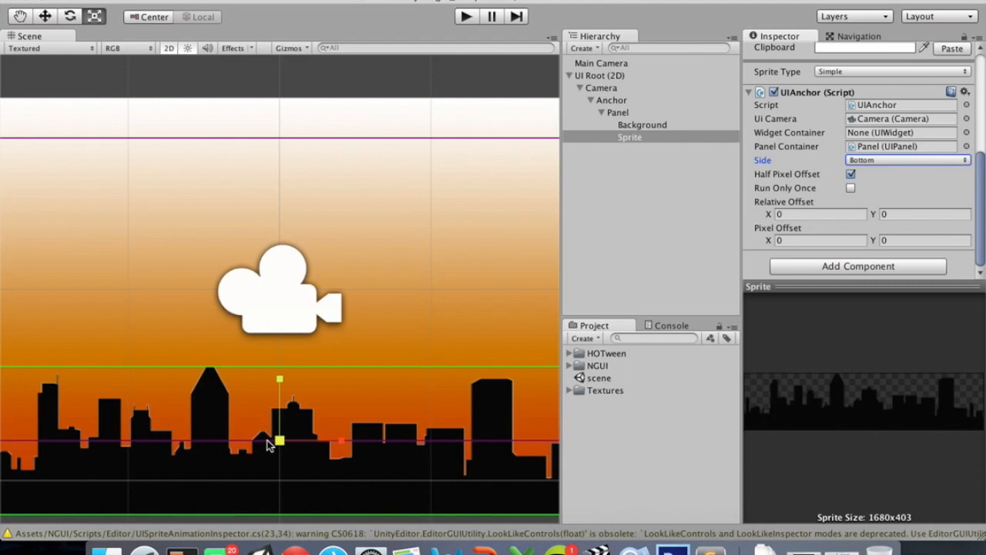
# Check the skyline in the Game view, then raise it by setting its anchor's Relative Offset Y to 0.23
pyautogui.hotkey('ctrl', 'Right')
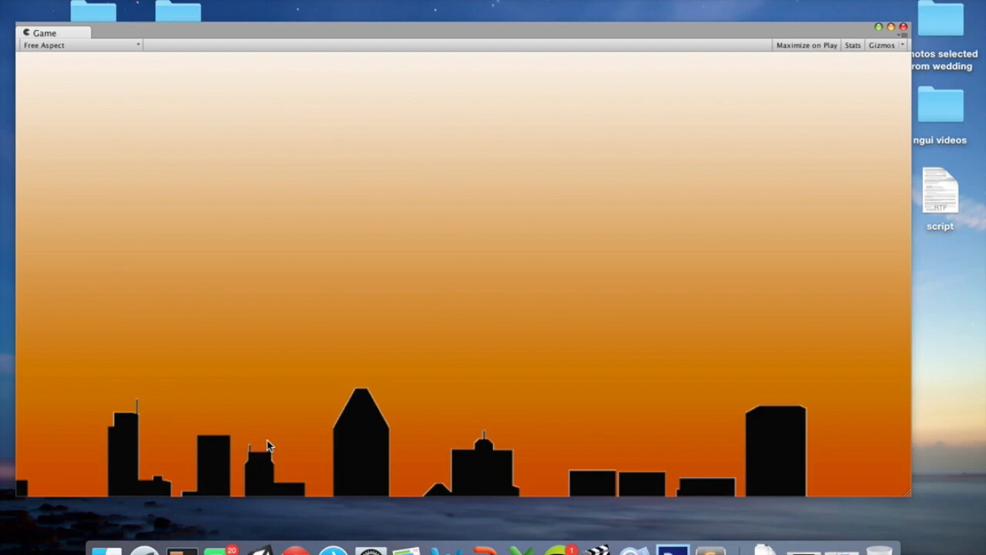
pyautogui.hotkey('ctrl', 'Left')
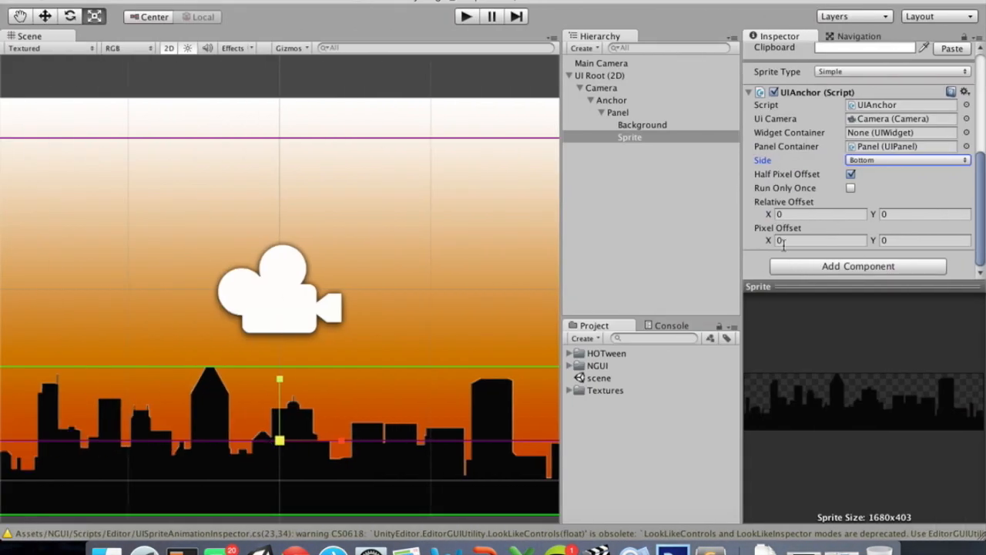
pyautogui.click(877, 215)
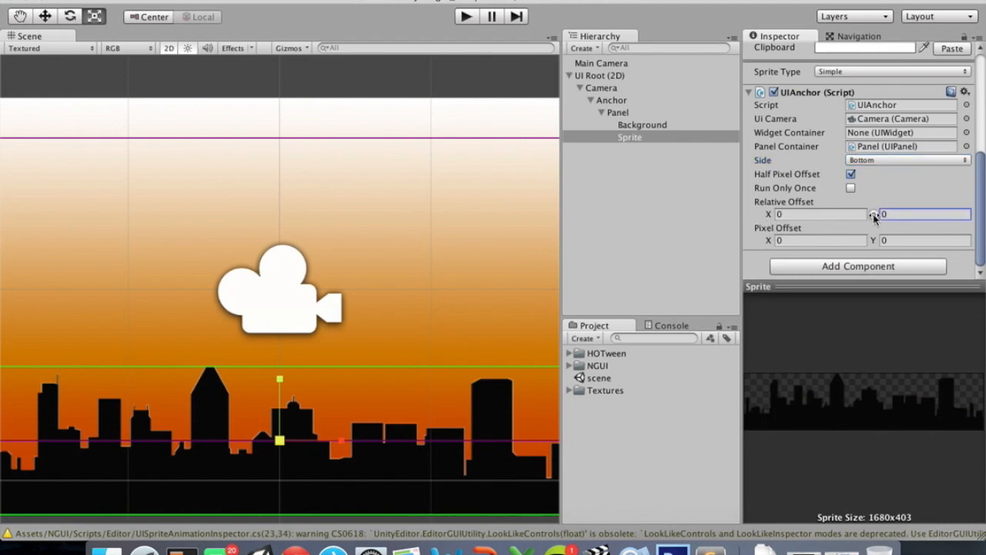
pyautogui.moveTo(875, 218); pyautogui.dragTo(894, 215)
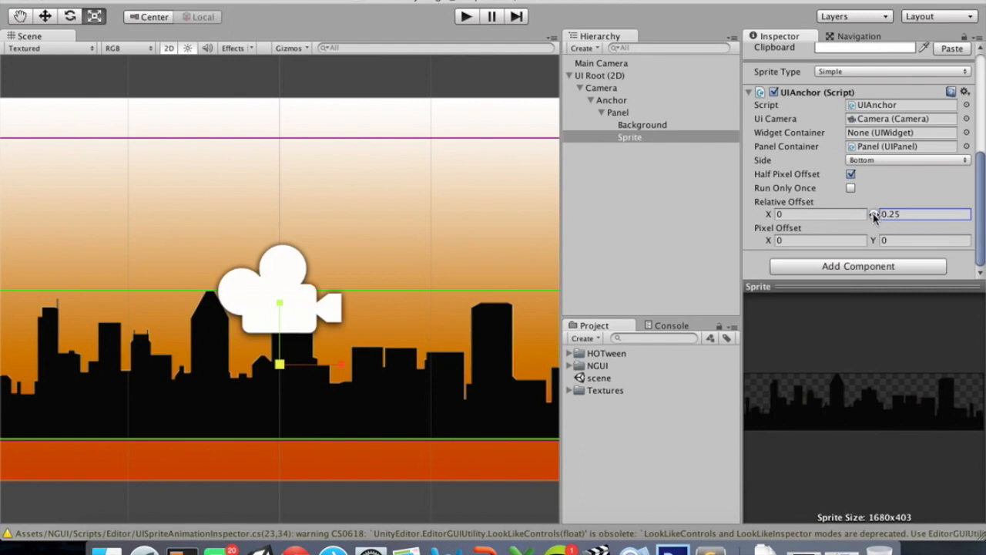
pyautogui.moveTo(870, 212); pyautogui.dragTo(872, 213)
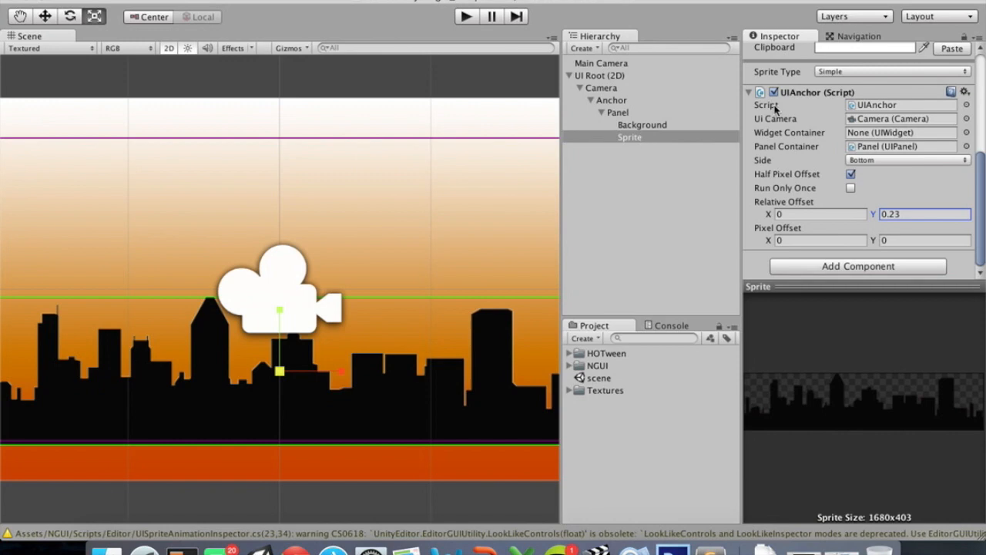
# Rename the skyline image's Sprite object as skyline
pyautogui.click(628, 138)
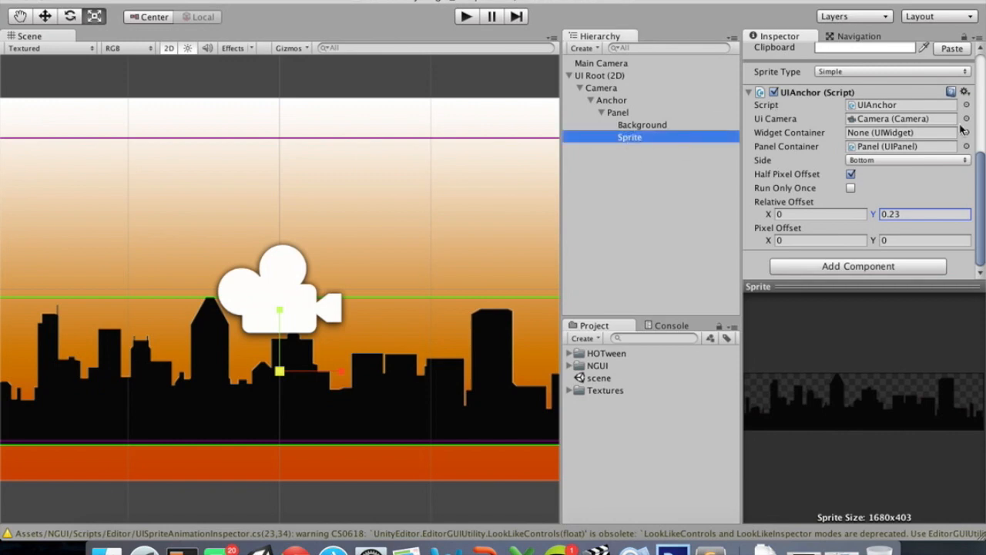
pyautogui.scroll(5, 959, 129)
pyautogui.click(861, 51)
pyautogui.doubleClick(861, 52)
pyautogui.write('skyline')
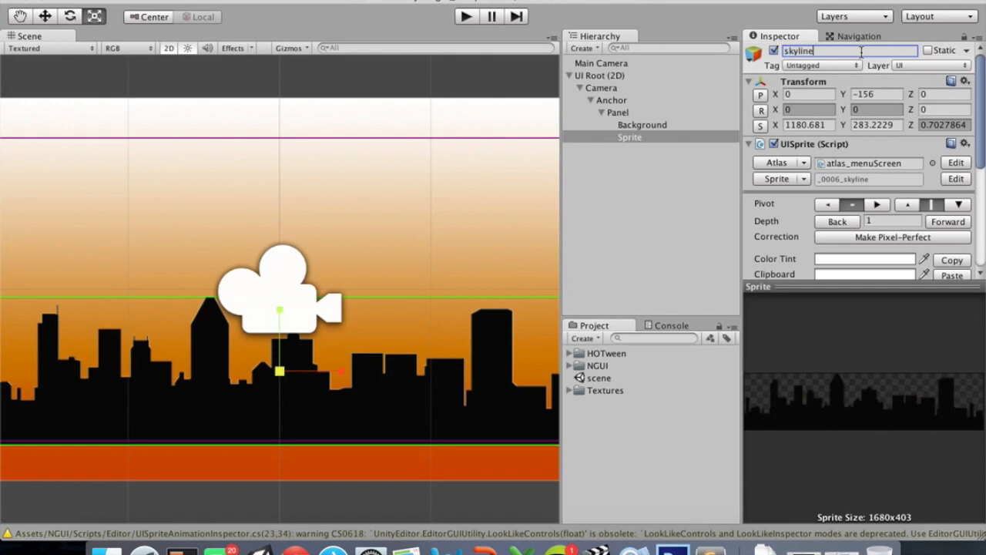
pyautogui.press('Return')
# Create another NGUI sprite under the Panel object and assign it the _0005_play_normal image from atlas_menuScreen
pyautogui.click(651, 174)
pyautogui.click(612, 113)
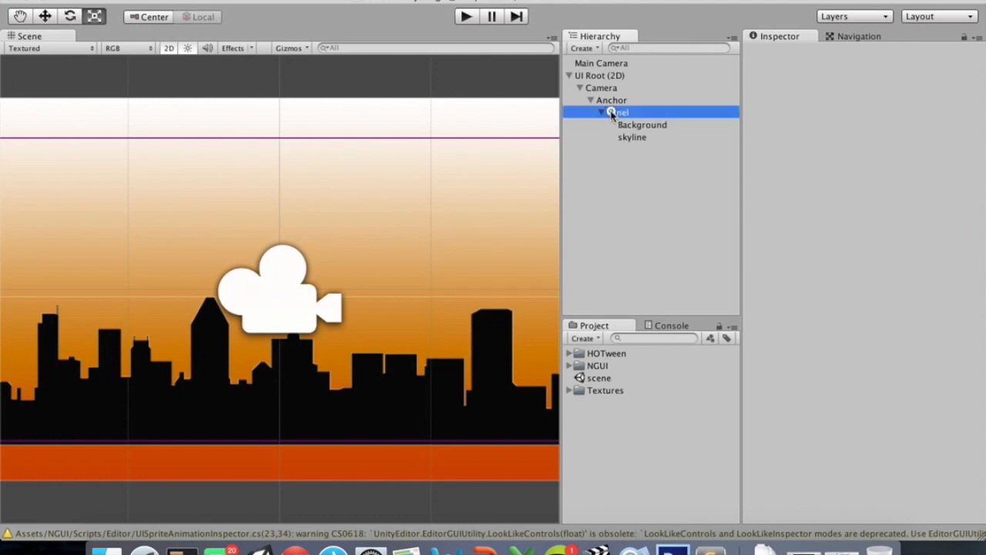
pyautogui.click(356, 0)
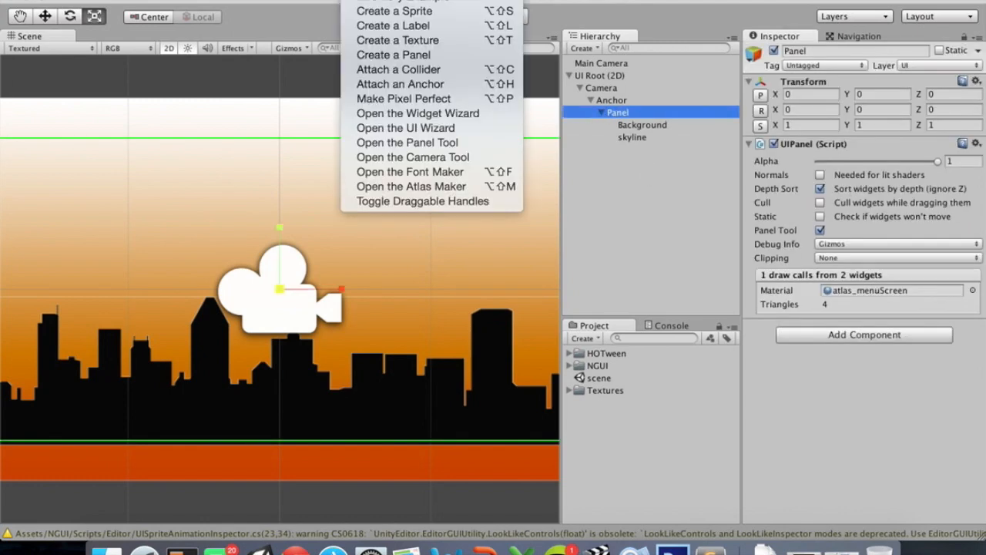
pyautogui.click(376, 12)
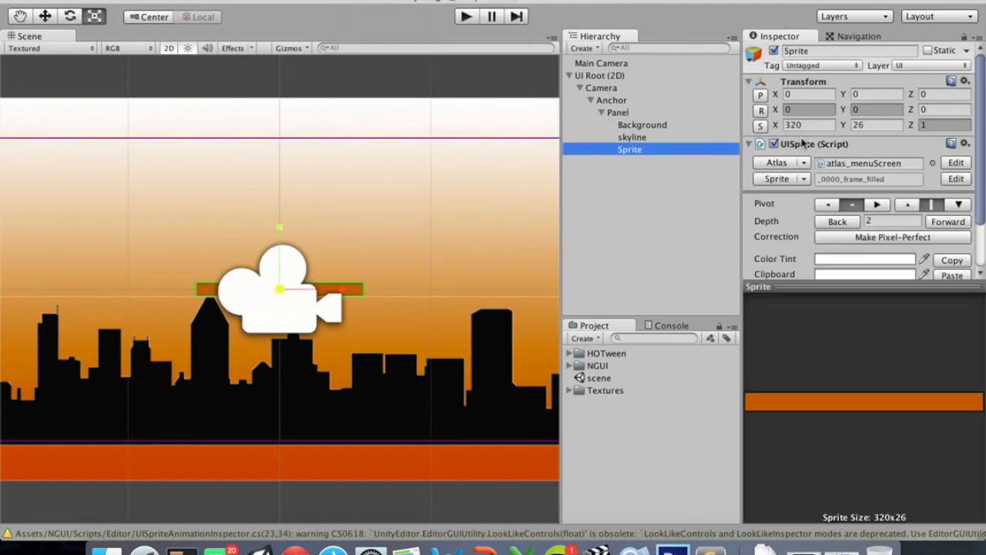
pyautogui.click(802, 179)
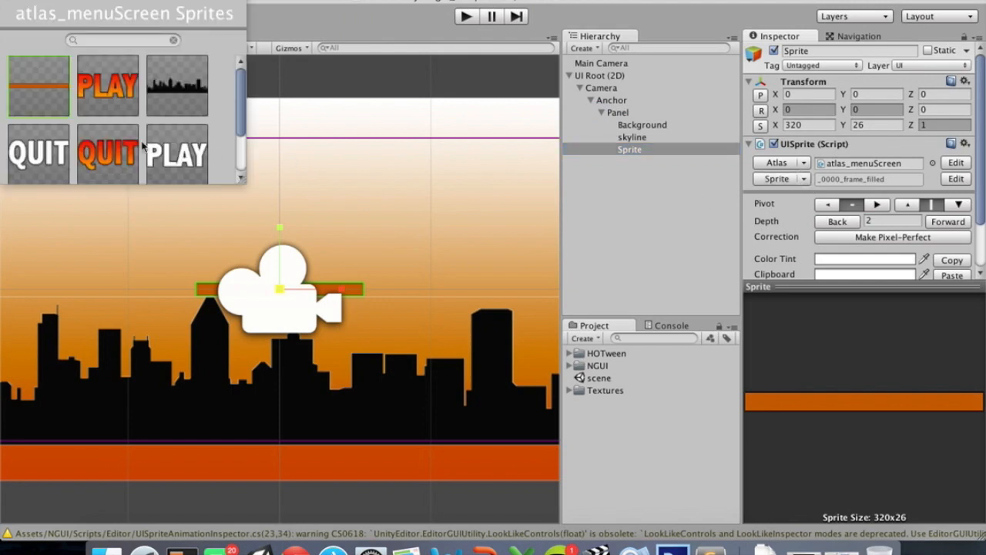
pyautogui.click(178, 148)
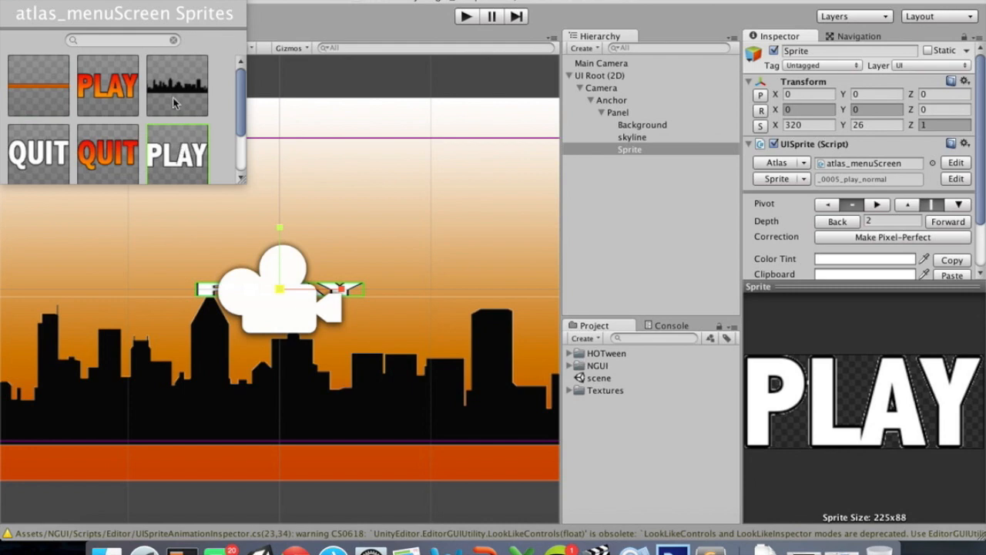
pyautogui.click(10, 0)
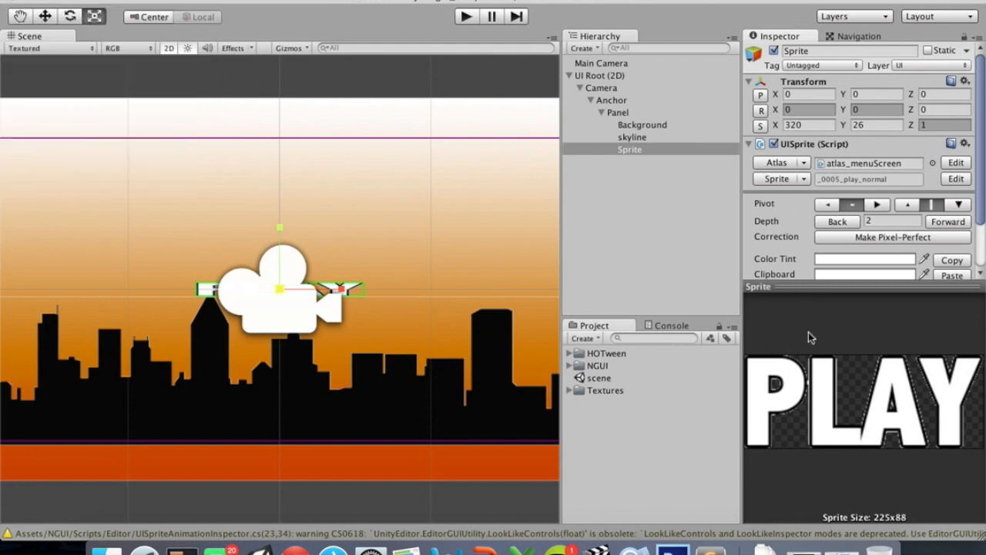
# Set the PLAY sprite's scale to X 225 and Y 88
pyautogui.click(803, 125)
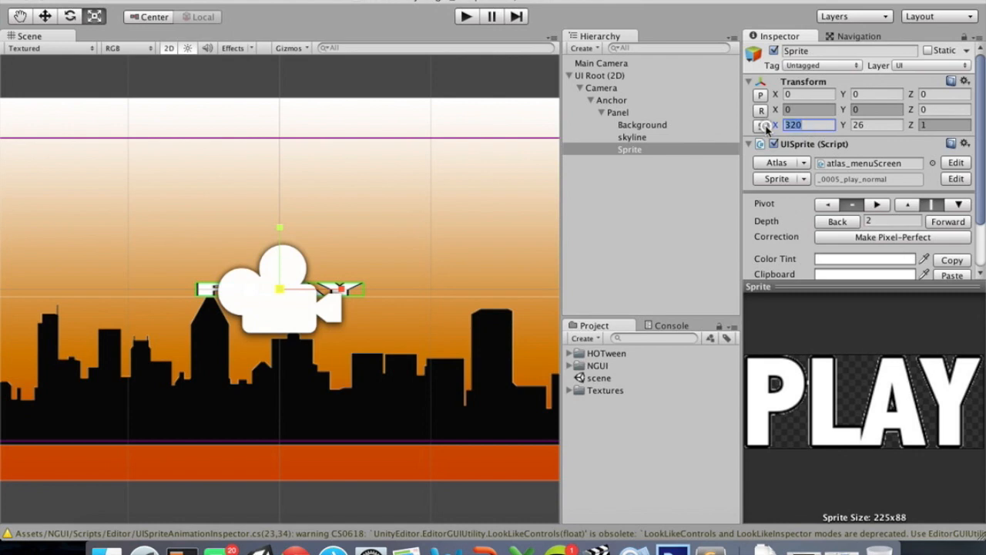
pyautogui.write('225')
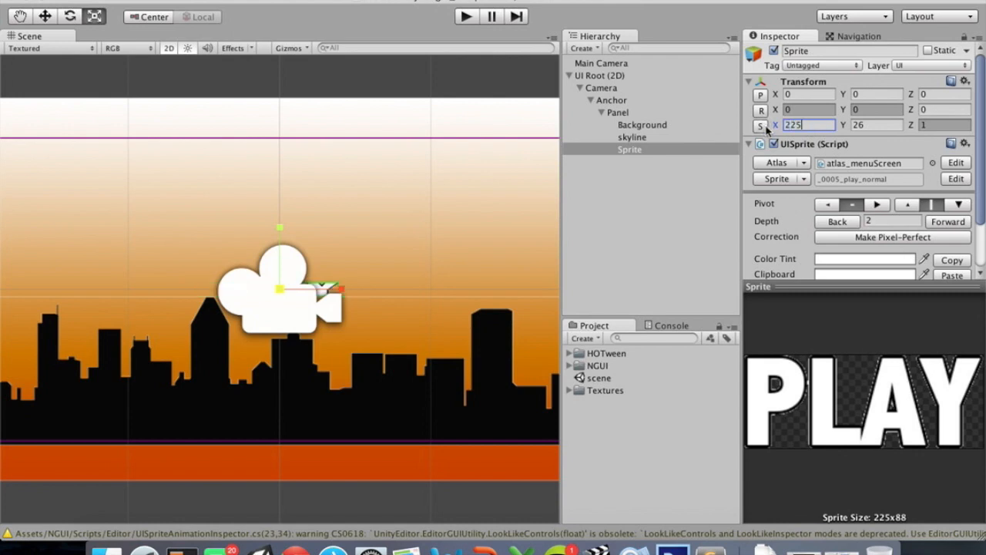
pyautogui.press('Tab')
pyautogui.write('88')
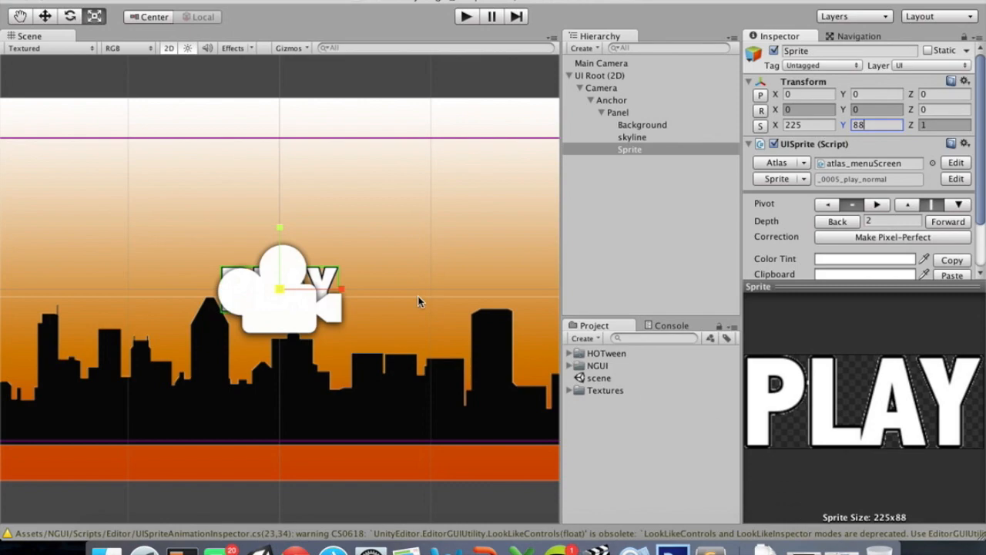
pyautogui.hotkey('ctrl', 'Right')
pyautogui.hotkey('ctrl', 'Right')
# Attach an NGUI anchor to the PLAY sprite and assign the Panel object as its Panel Container
pyautogui.click(365, 0)
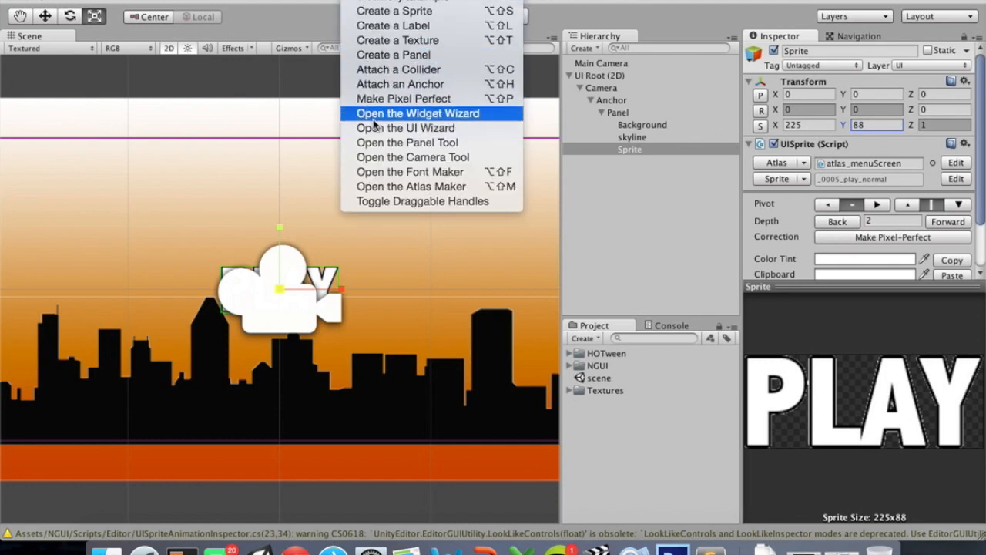
pyautogui.click(377, 86)
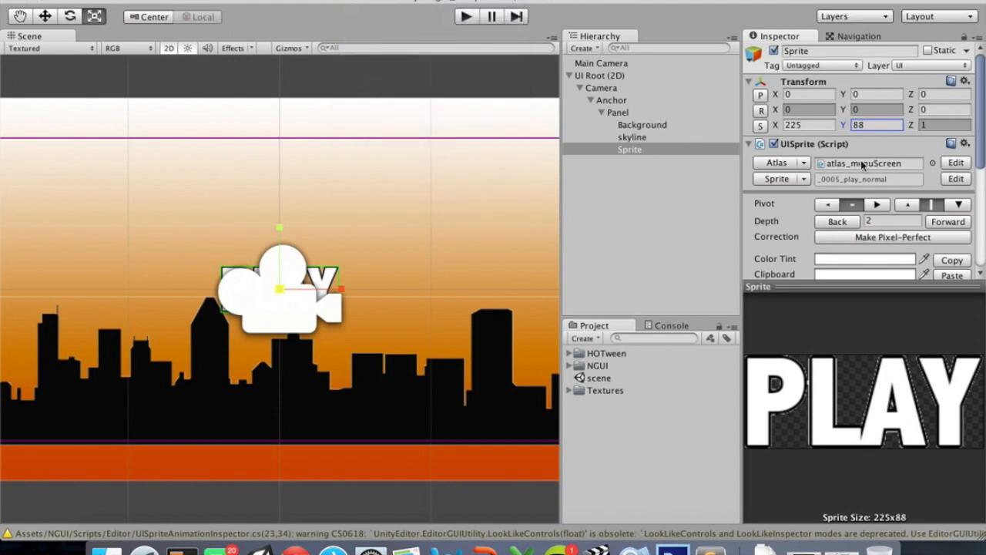
pyautogui.scroll(-5, 860, 160)
pyautogui.moveTo(617, 113); pyautogui.dragTo(863, 152)
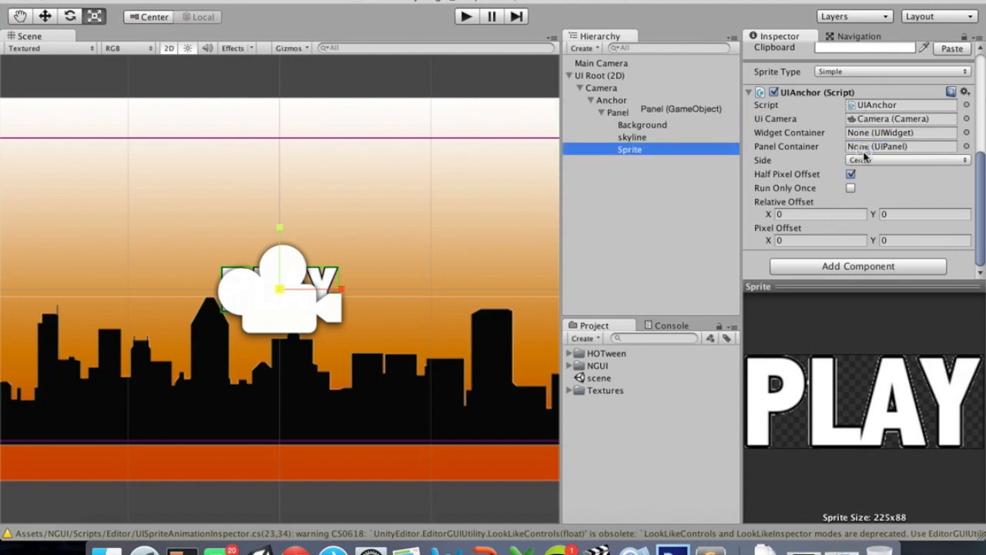
pyautogui.moveTo(616, 113); pyautogui.dragTo(854, 152)
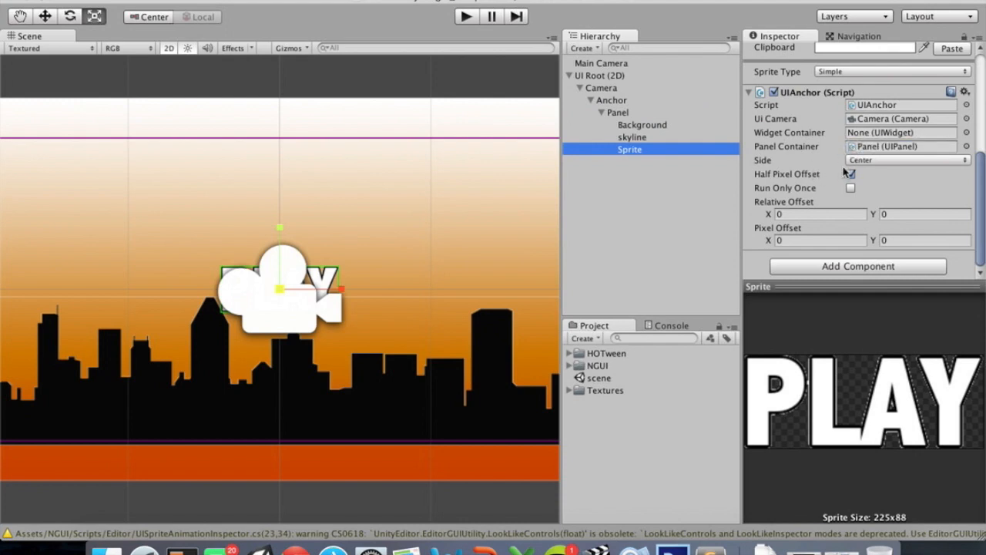
# Anchor the PLAY sprite to the Top side with a Relative Offset Y of -0.15
pyautogui.click(860, 160)
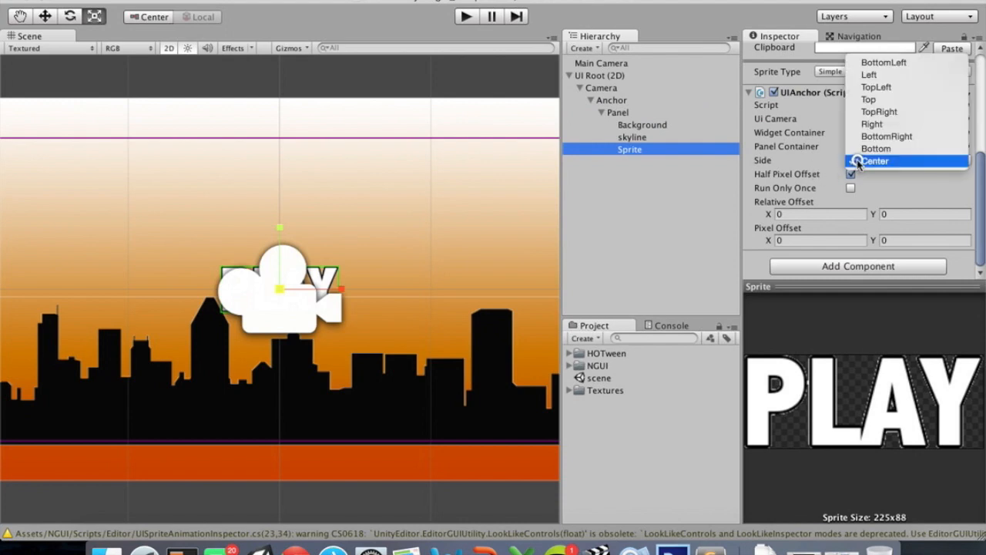
pyautogui.click(868, 100)
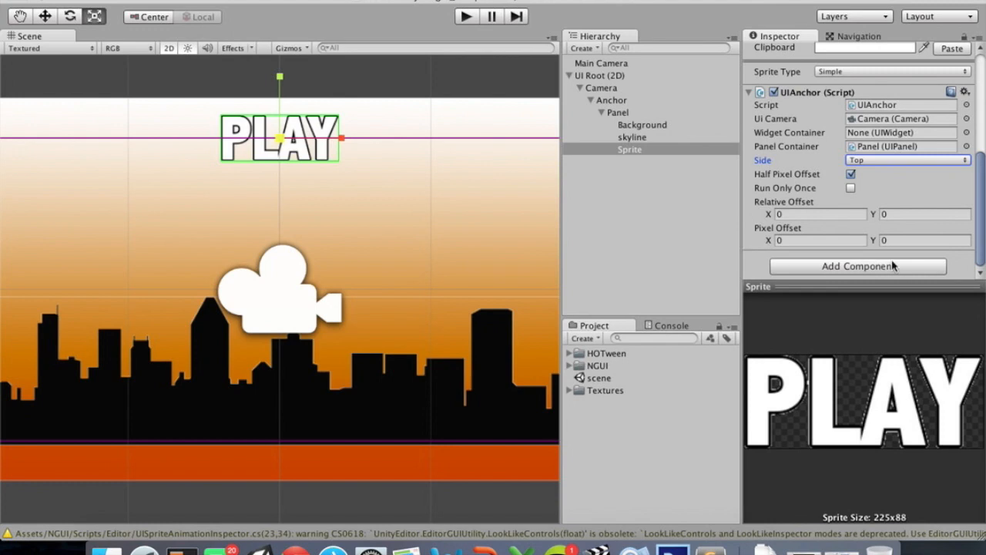
pyautogui.click(876, 214)
pyautogui.moveTo(875, 213); pyautogui.dragTo(871, 216)
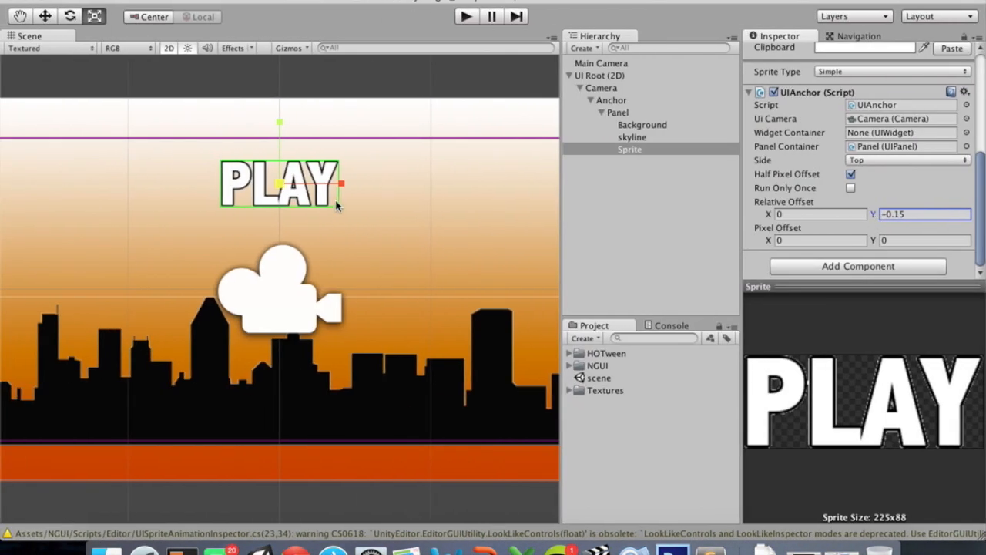
# Scale the PLAY sprite down uniformly to about 127 × 49 and rename it actionPlay
pyautogui.moveTo(281, 181); pyautogui.dragTo(252, 190)
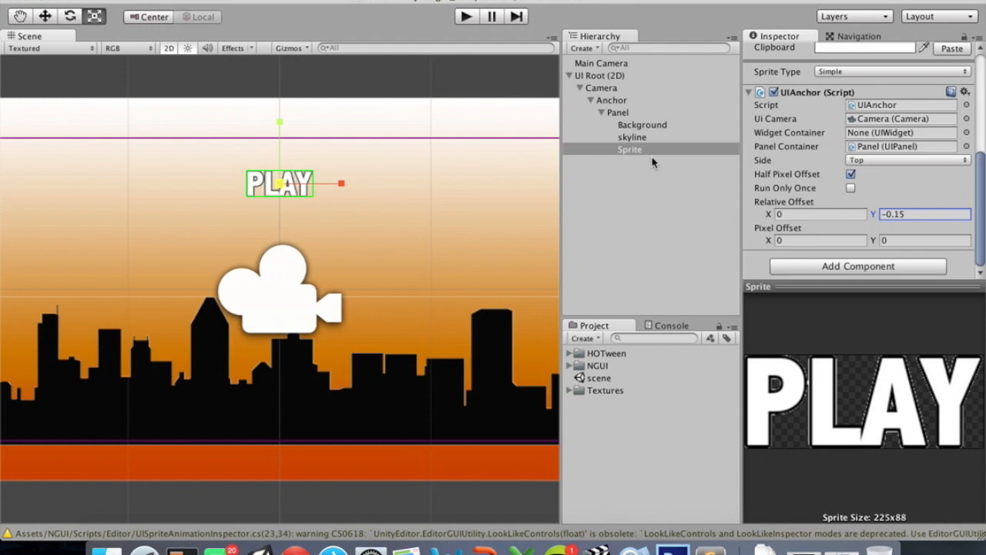
pyautogui.click(638, 150)
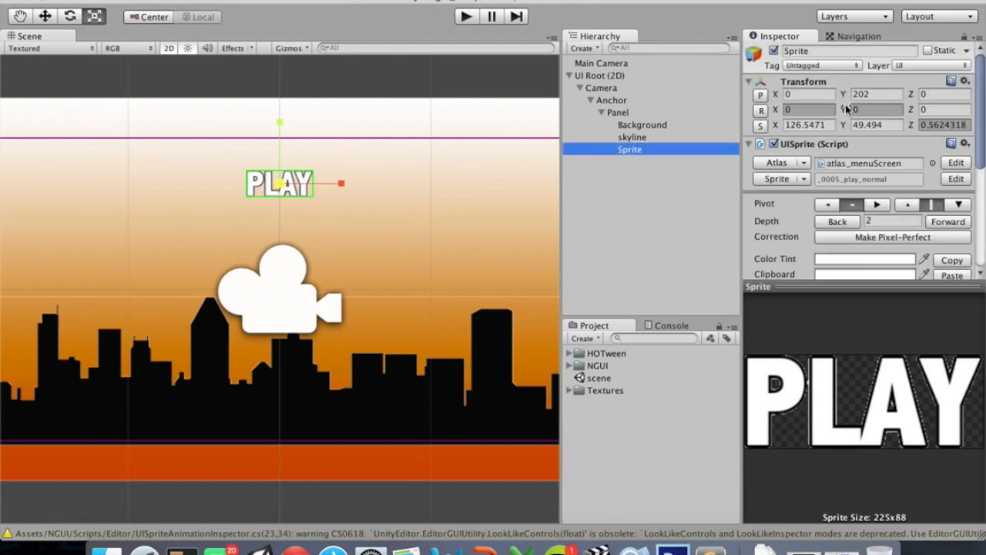
pyautogui.click(836, 50)
pyautogui.write('actionPlay')
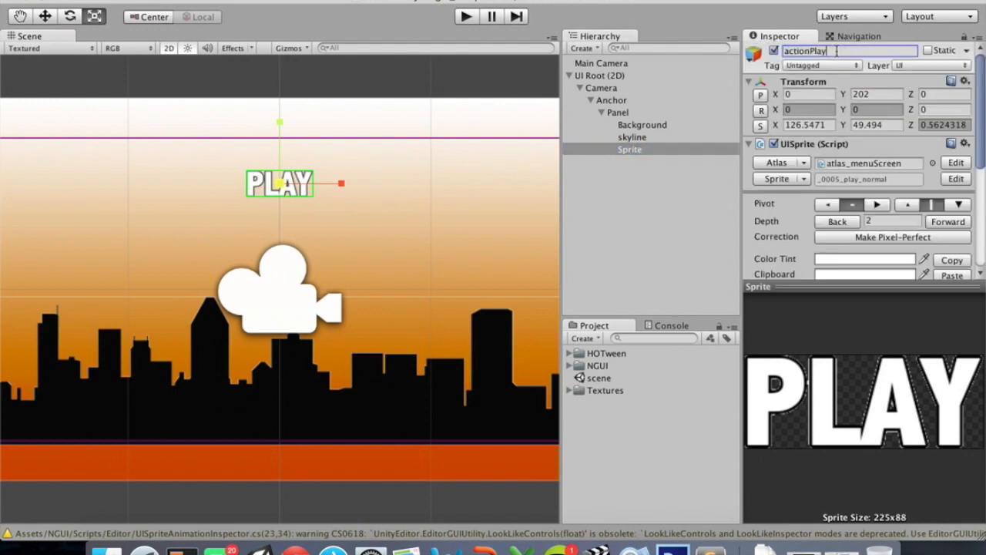
pyautogui.press('Return')
# Duplicate the actionPlay sprite and try to rename the copy actionQuit
pyautogui.rightClick(638, 154)
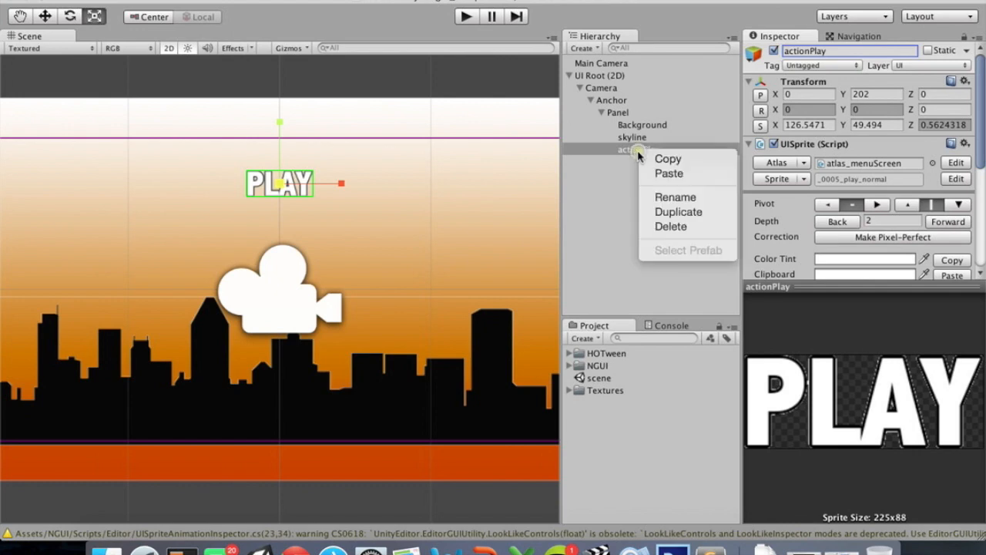
pyautogui.click(661, 213)
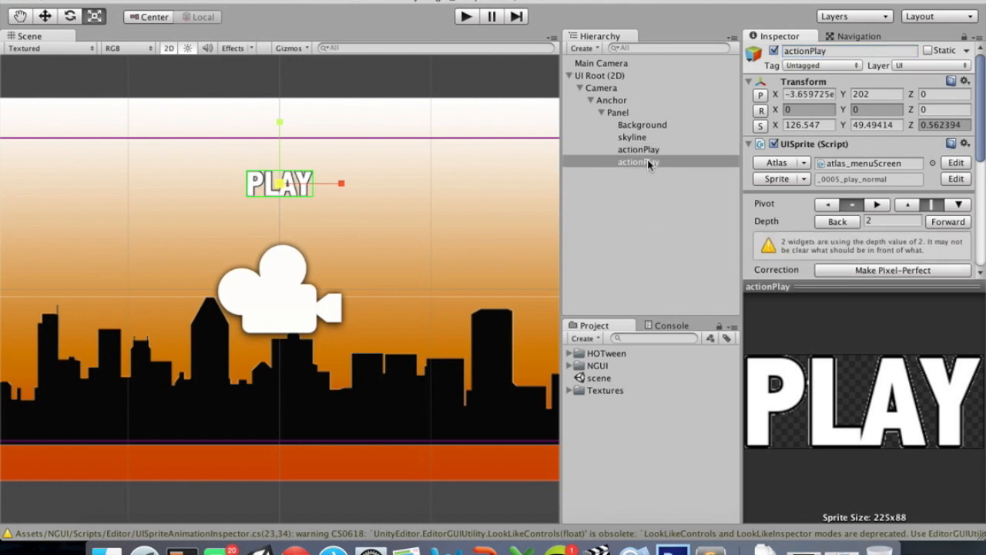
pyautogui.click(829, 51)
pyautogui.press('Right')
pyautogui.press('BackSpace')
pyautogui.press('BackSpace')
pyautogui.press('BackSpace')
pyautogui.press('BackSpace')
pyautogui.write('Quit')
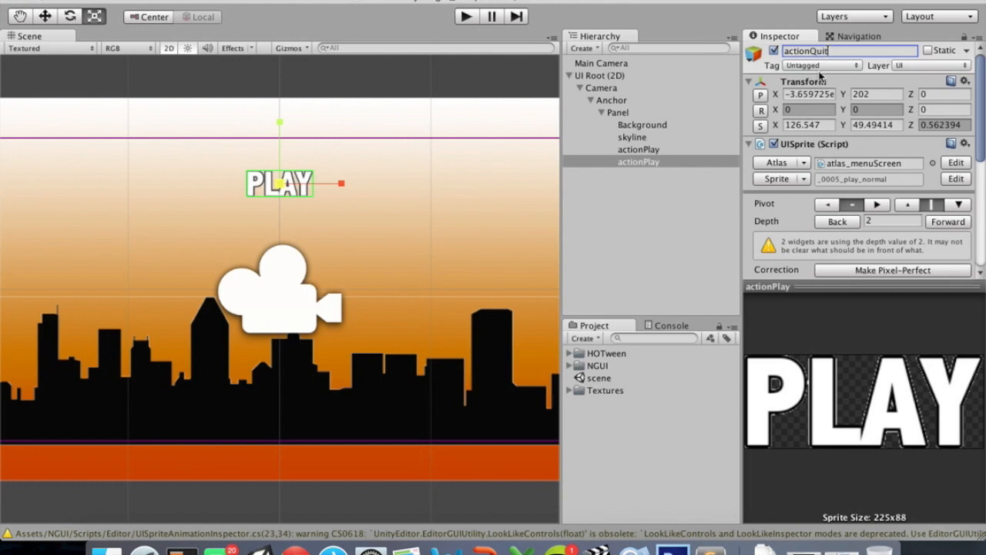
# Assign the _0003_quit_normal image from atlas_menuScreen to the duplicated sprite
pyautogui.click(803, 180)
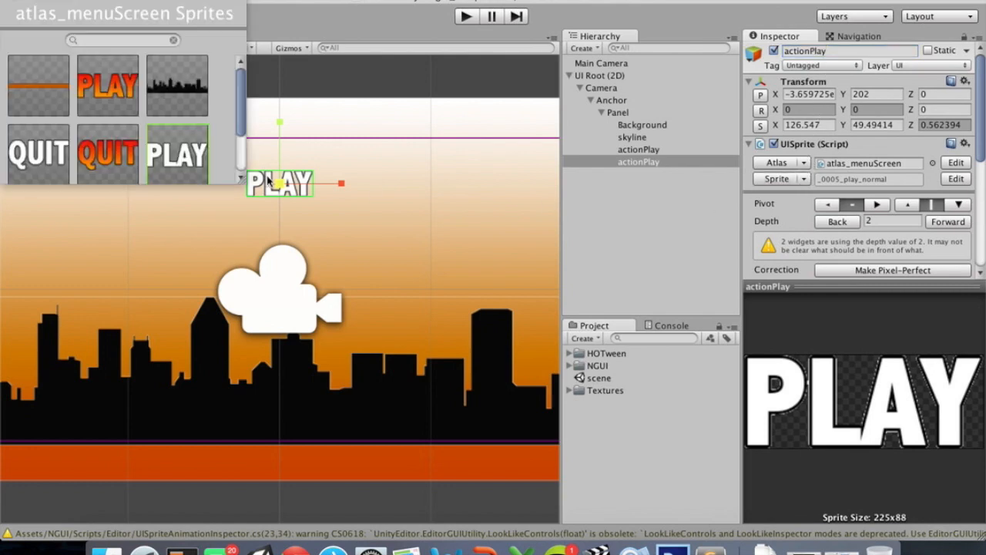
pyautogui.click(37, 157)
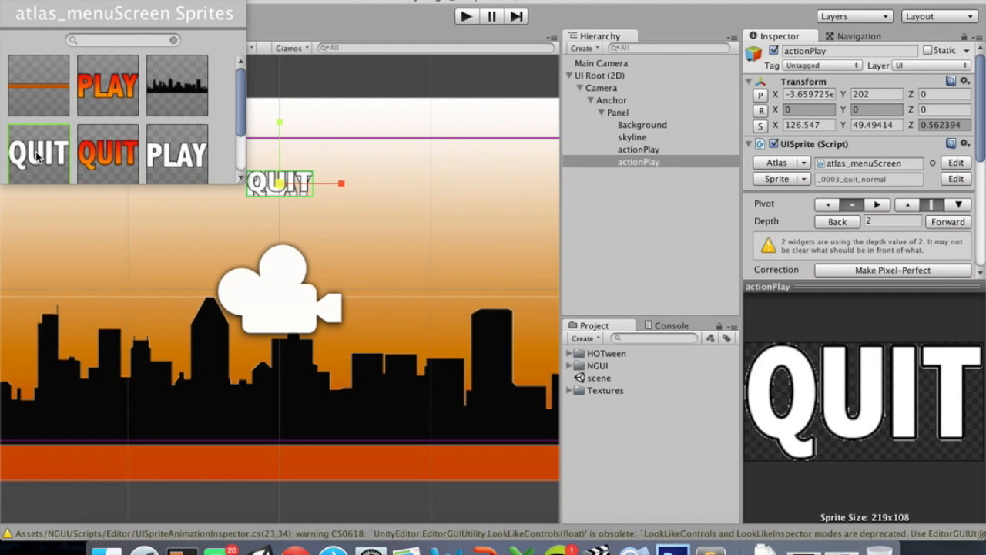
pyautogui.click(6, 0)
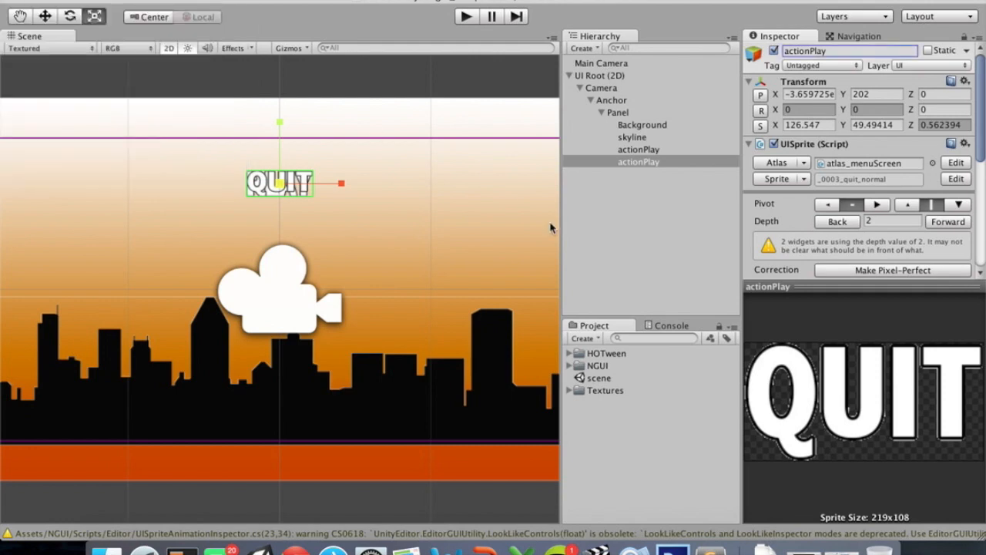
# Place the QUIT sprite below PLAY by setting its anchor's Relative Offset Y to -0.29
pyautogui.scroll(-5, 815, 213)
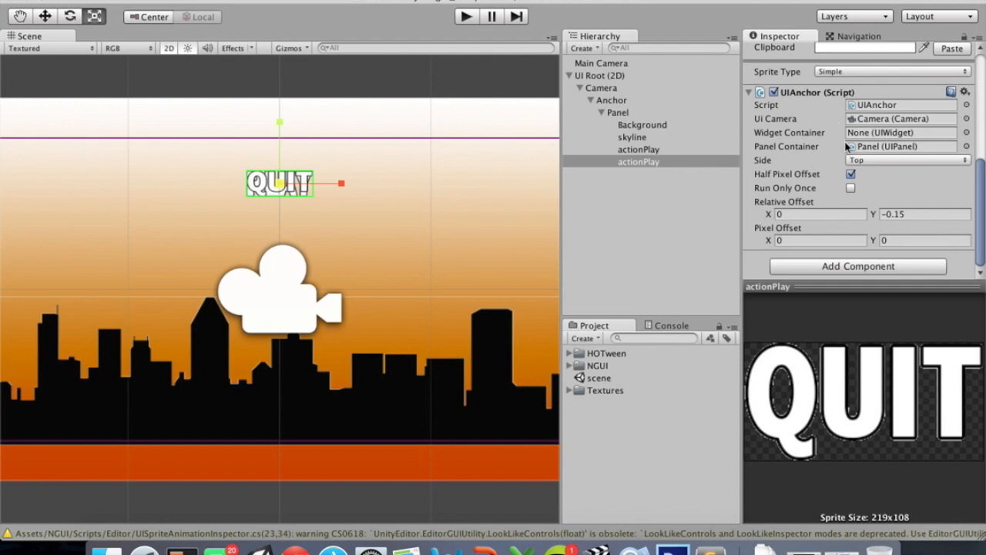
pyautogui.click(874, 215)
pyautogui.moveTo(881, 218); pyautogui.dragTo(881, 218)
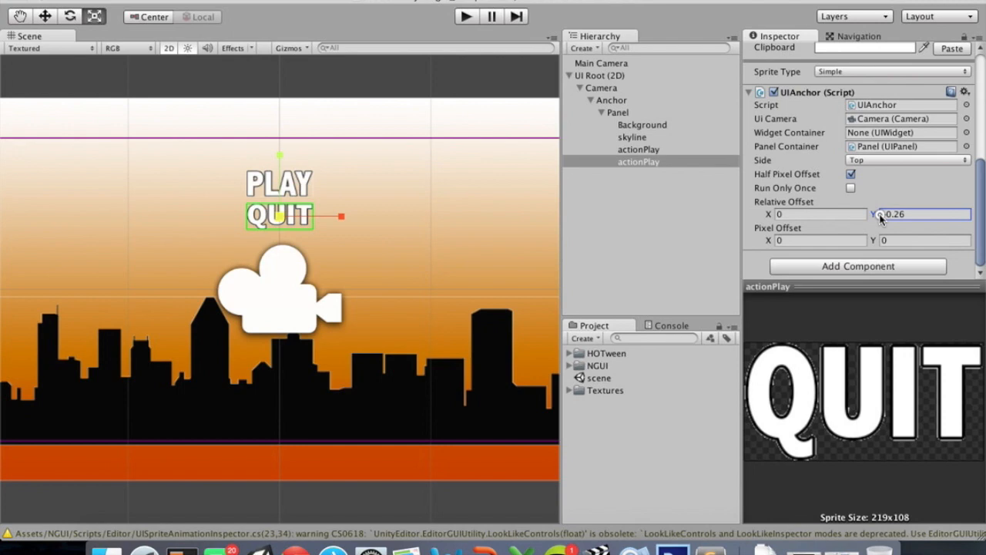
pyautogui.click(880, 216)
pyautogui.write('-')
pyautogui.moveTo(875, 215); pyautogui.dragTo(874, 218)
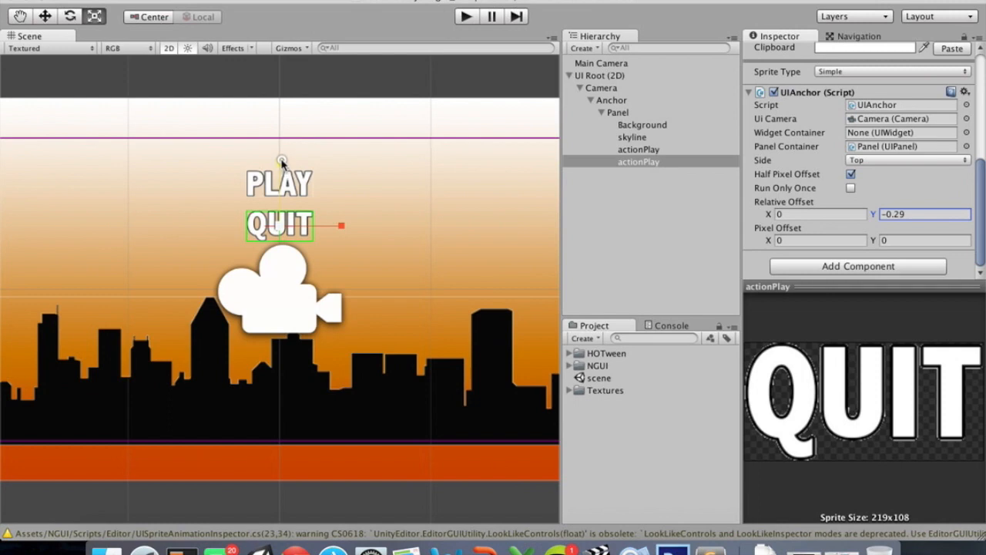
# Lower the QUIT sprite by setting its anchor's Relative Offset Y to -0.32, comparing the game view with the Photoshop concept design
pyautogui.hotkey('ctrl', 'Right')
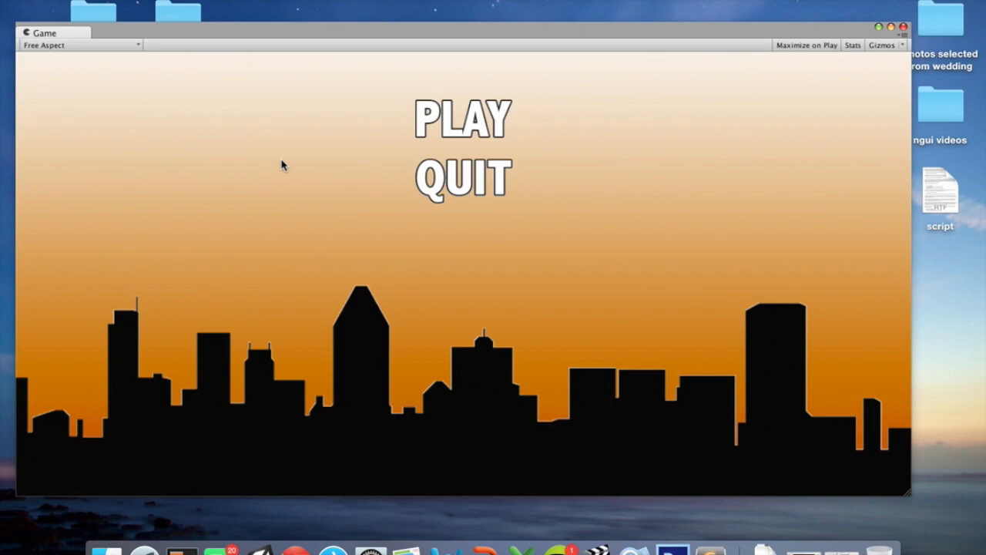
pyautogui.hotkey('ctrl', 'Left')
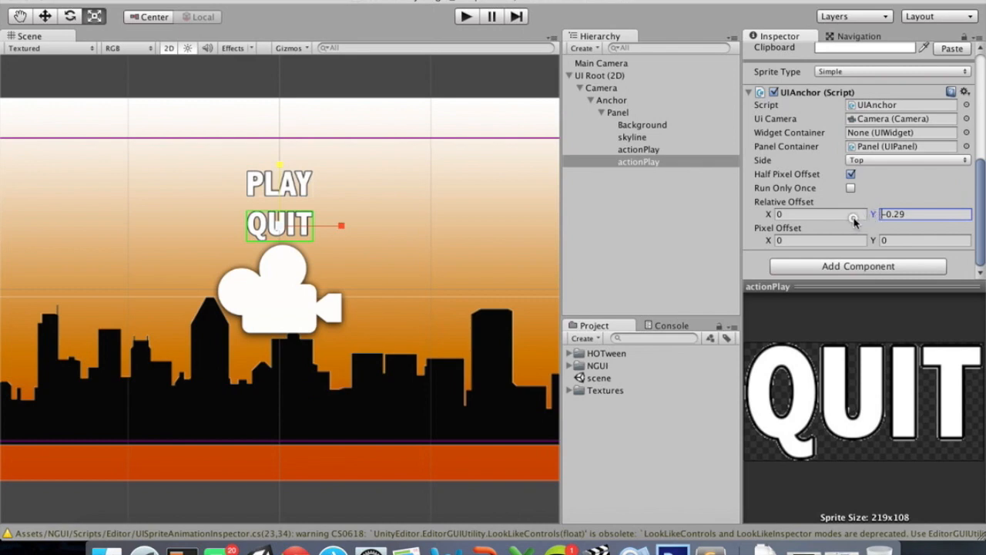
pyautogui.moveTo(876, 214); pyautogui.dragTo(869, 214)
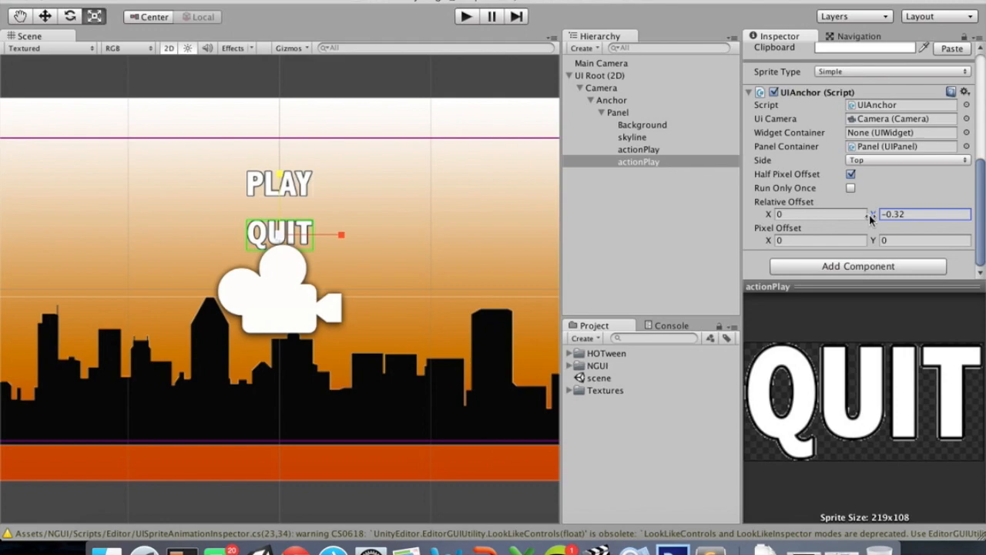
pyautogui.hotkey('ctrl', 'Right')
pyautogui.hotkey('ctrl', 'Right')
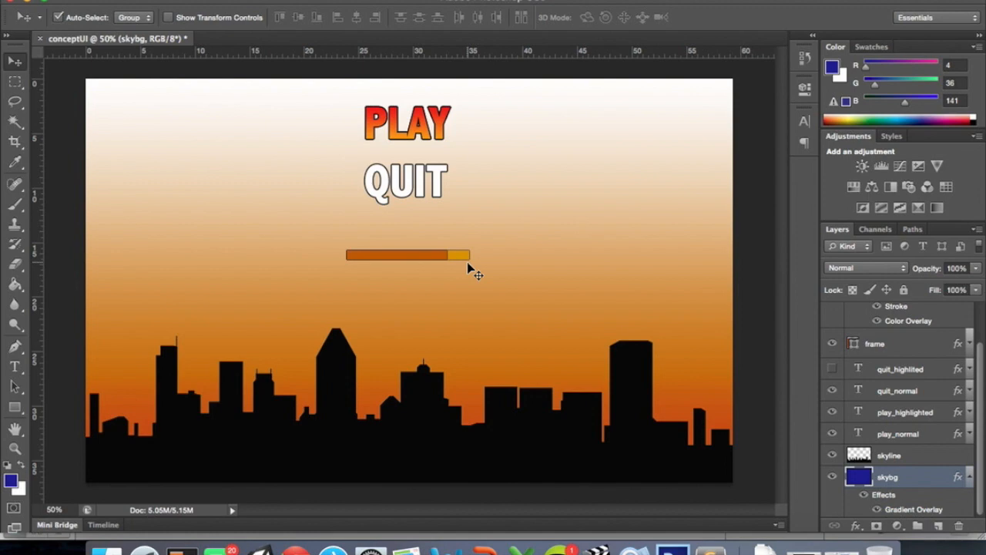
pyautogui.hotkey('ctrl', 'Left')
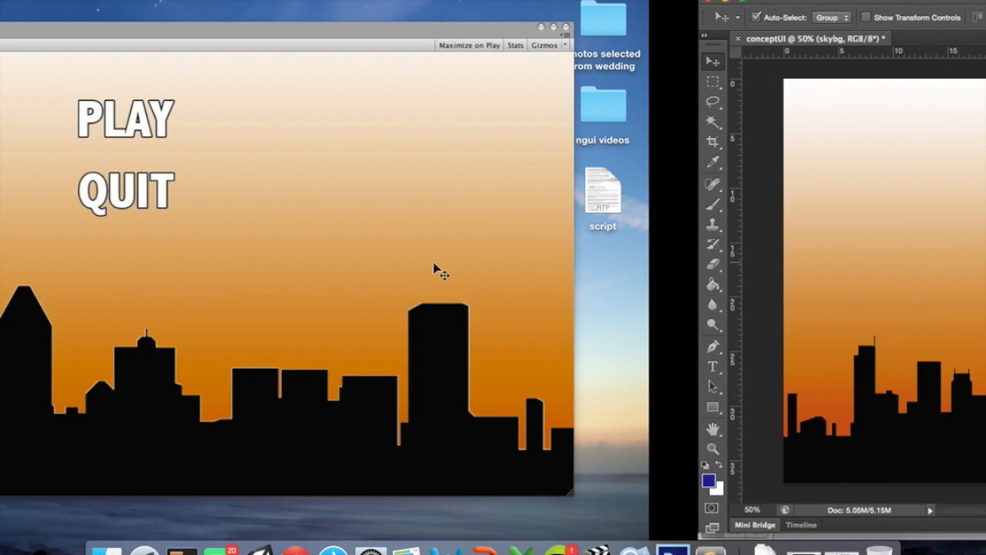
pyautogui.hotkey('ctrl', 'Right')
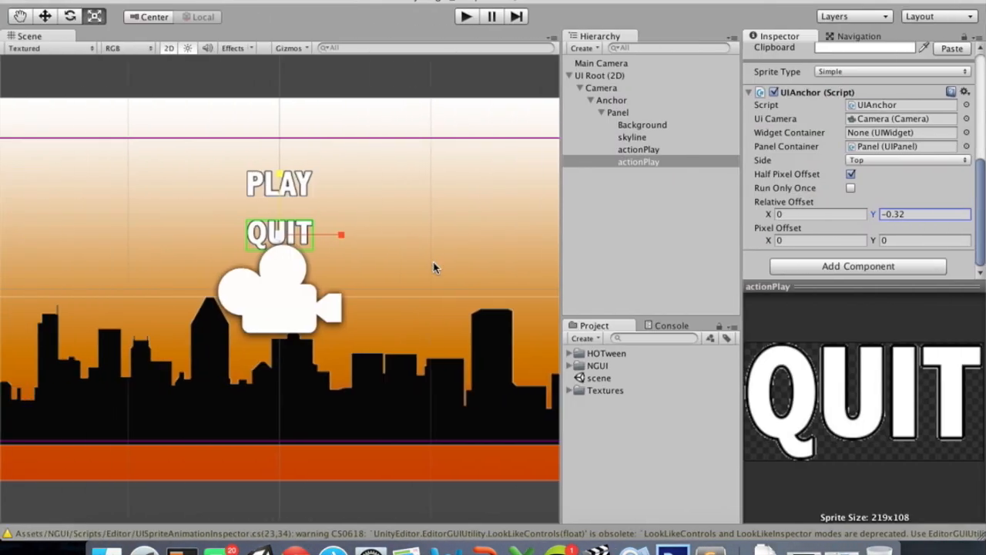
# Create a new NGUI sprite under the Panel and assign it the _0001_frame image from atlas_menuScreen
pyautogui.click(661, 200)
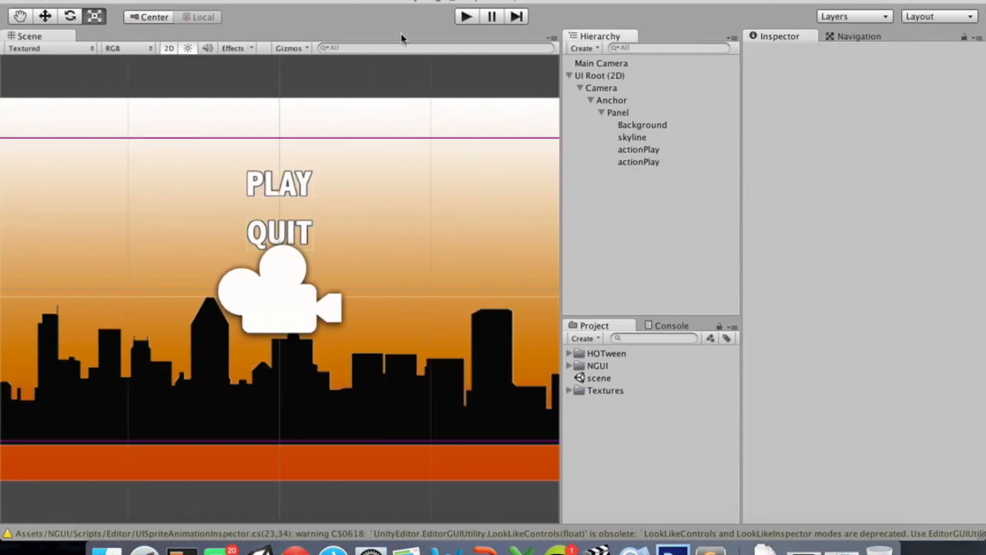
pyautogui.click(358, 0)
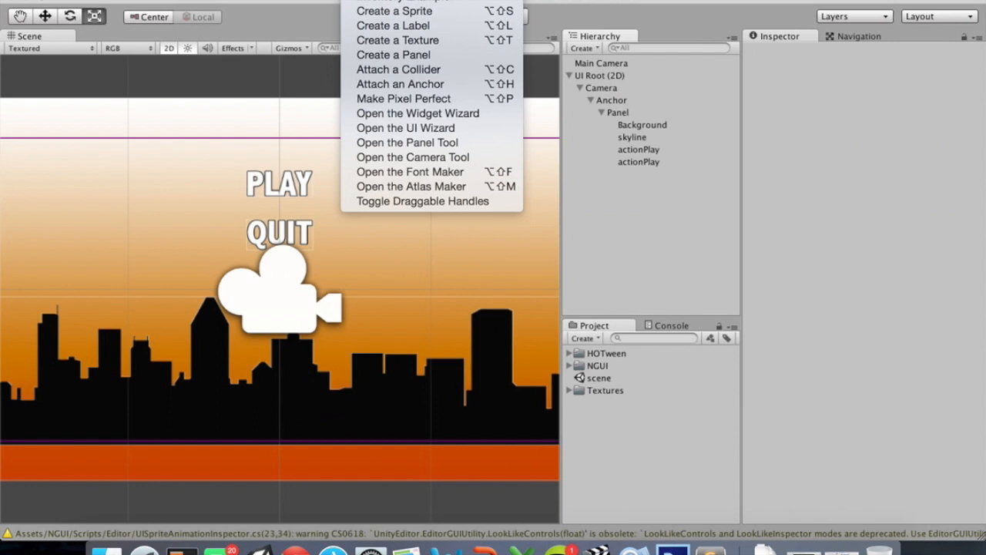
pyautogui.click(390, 12)
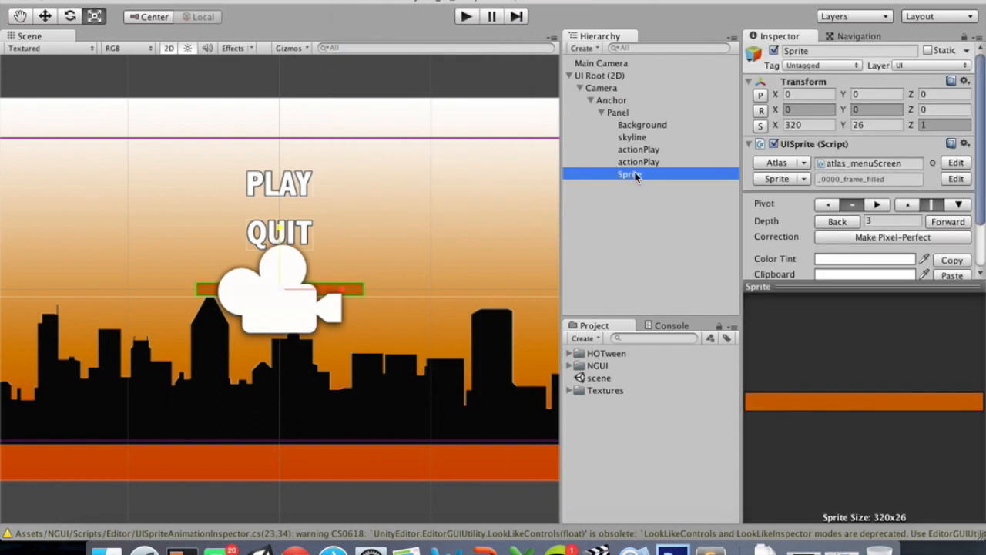
pyautogui.click(804, 180)
pyautogui.scroll(-2, 29, 117)
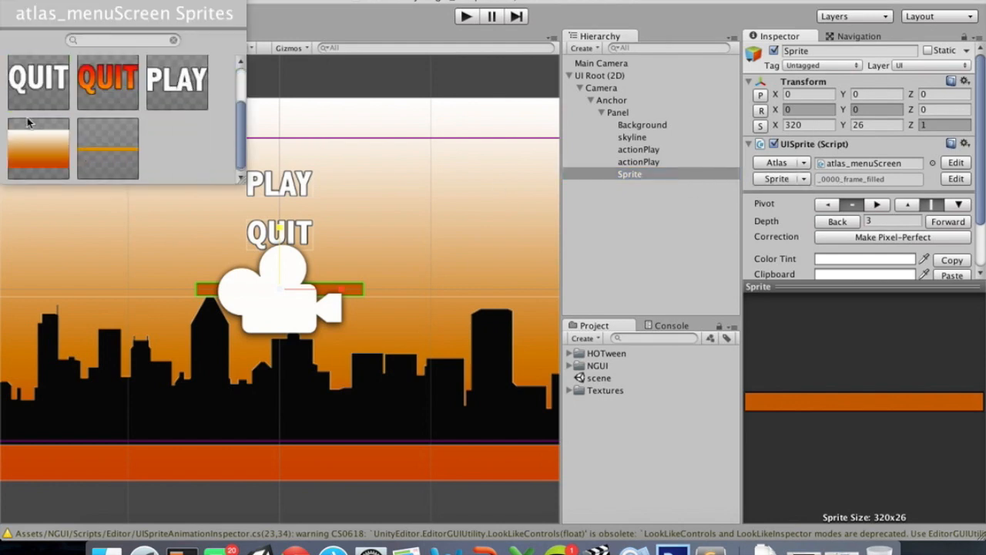
pyautogui.click(107, 152)
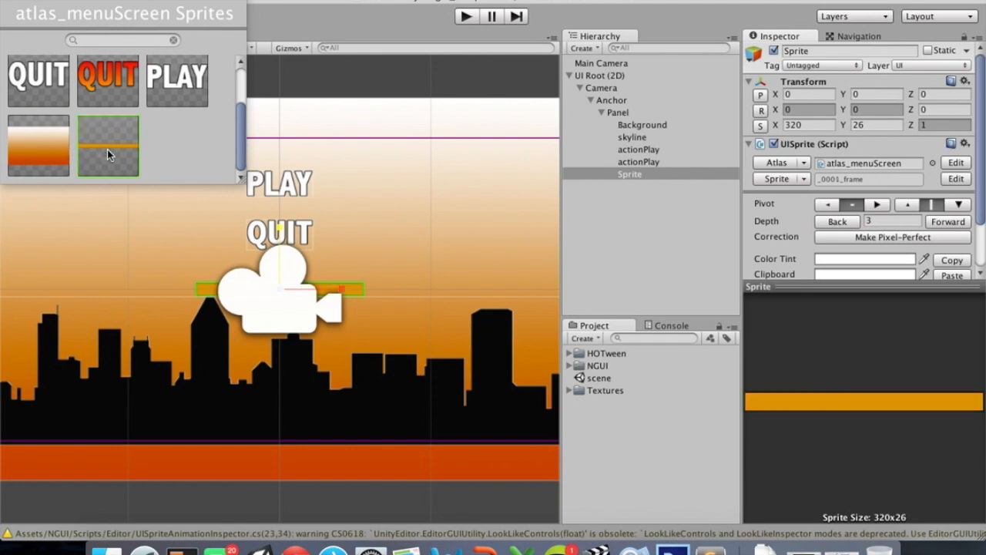
pyautogui.click(107, 150)
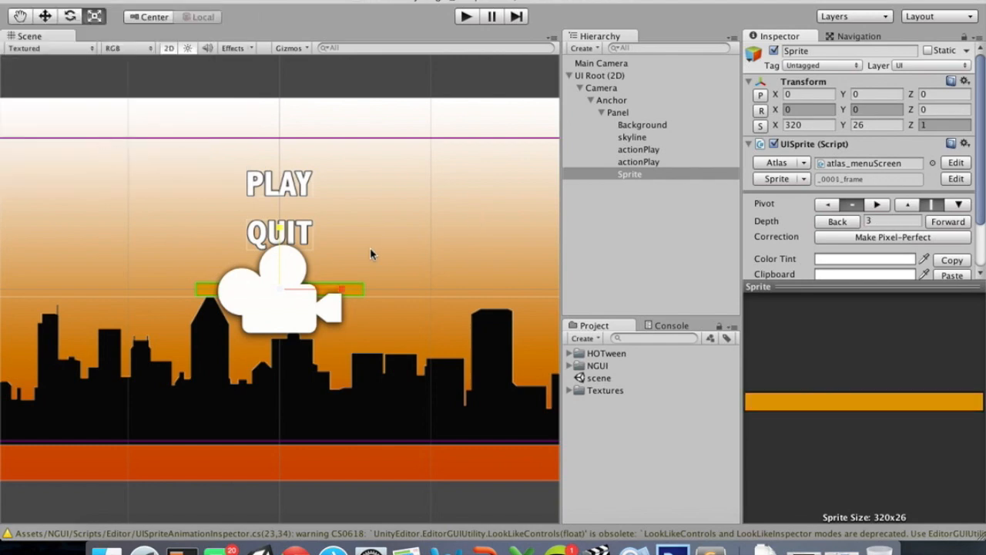
# Scale the frame sprite down uniformly to about 234 × 19 and attach an anchor to it
pyautogui.moveTo(280, 289); pyautogui.dragTo(251, 288)
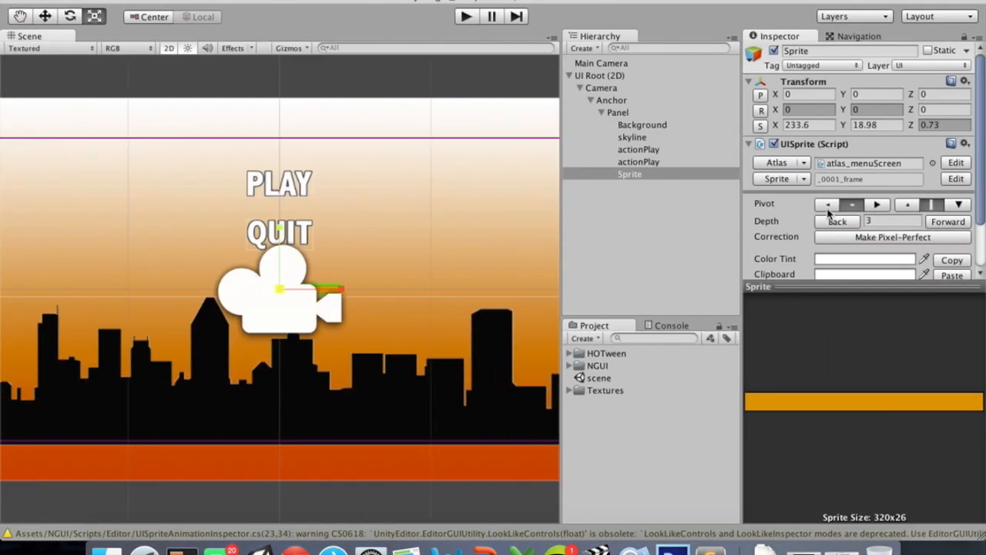
pyautogui.scroll(-3, 857, 226)
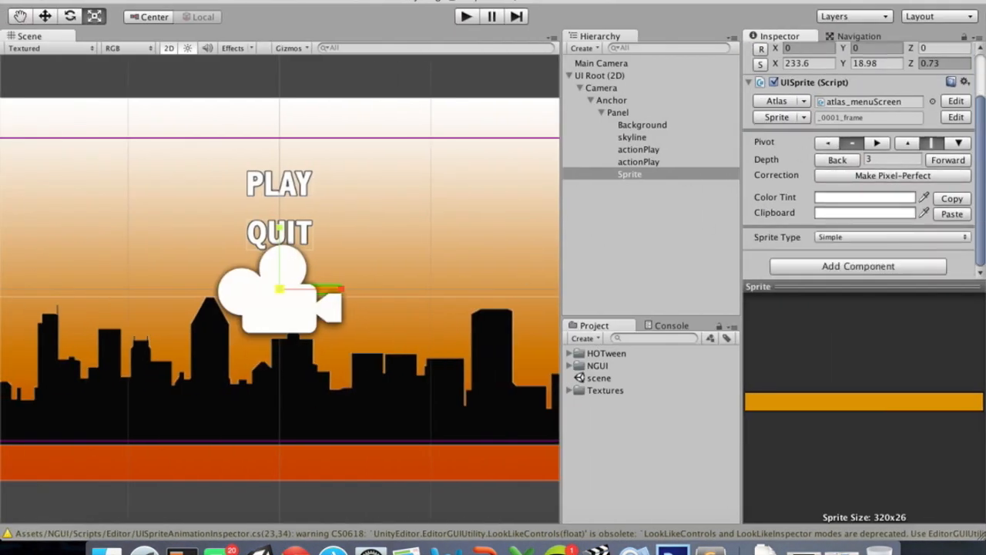
pyautogui.click(355, 0)
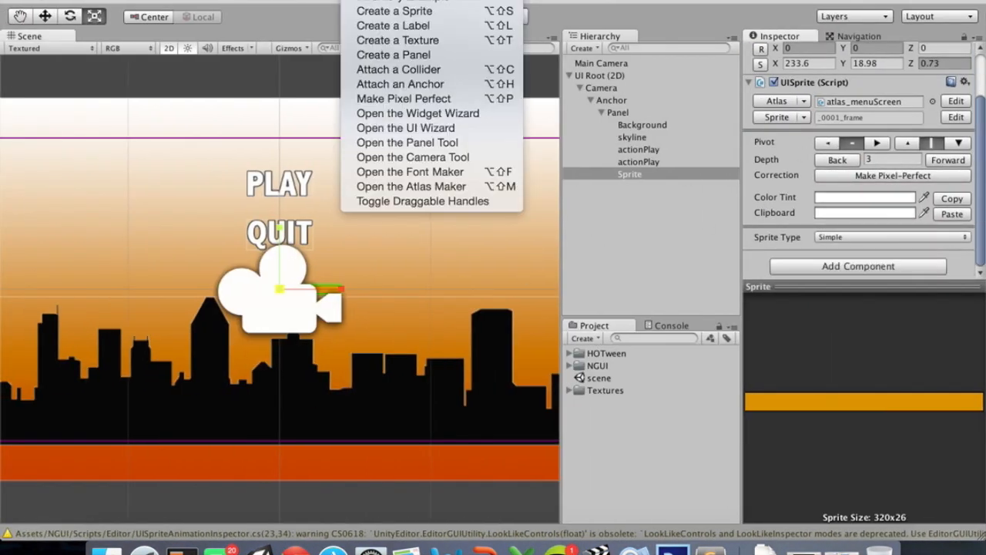
pyautogui.click(392, 84)
pyautogui.scroll(-4, 824, 230)
pyautogui.click(850, 175)
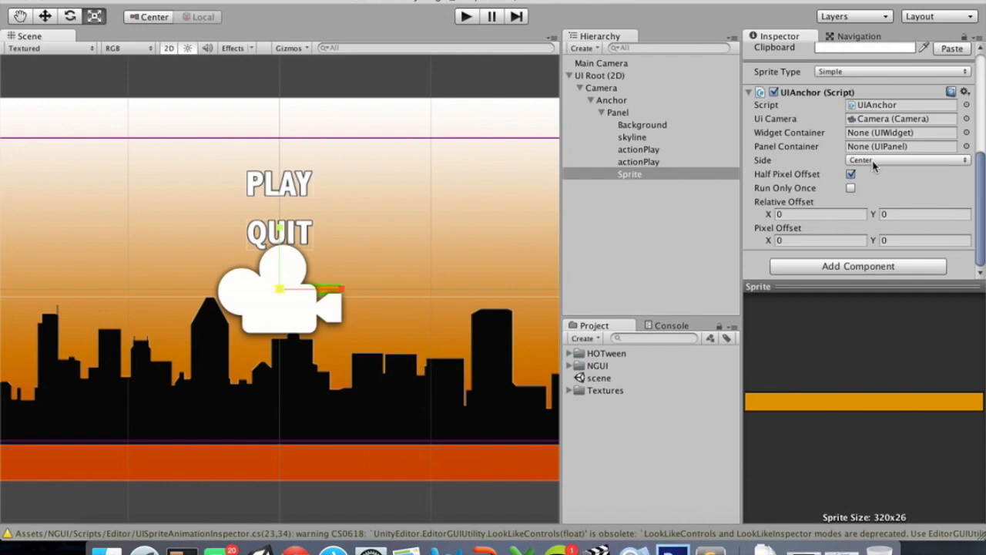
# Anchor the frame sprite to the Top side of the Panel container with a Relative Offset Y of -0.45
pyautogui.moveTo(618, 112); pyautogui.dragTo(870, 146)
pyautogui.click(876, 160)
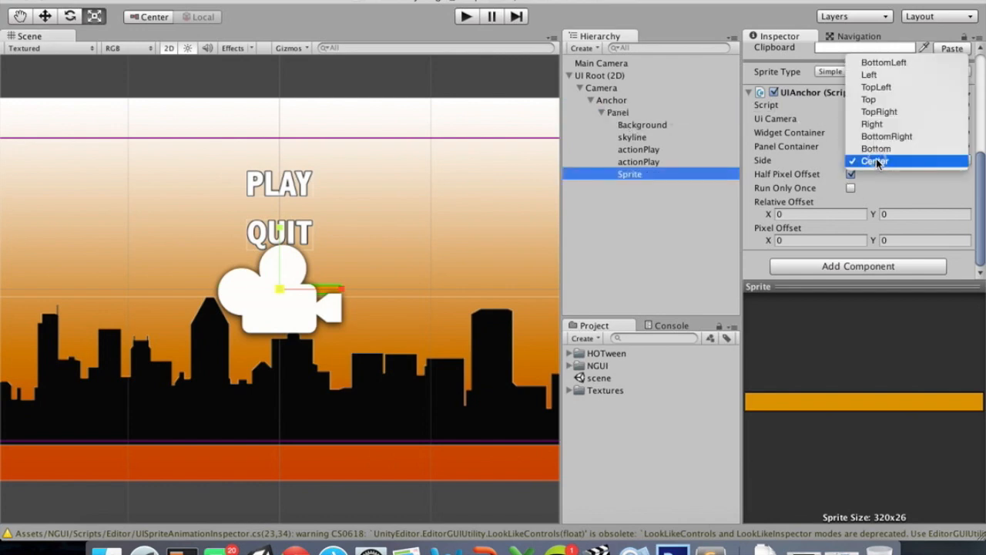
pyautogui.click(881, 100)
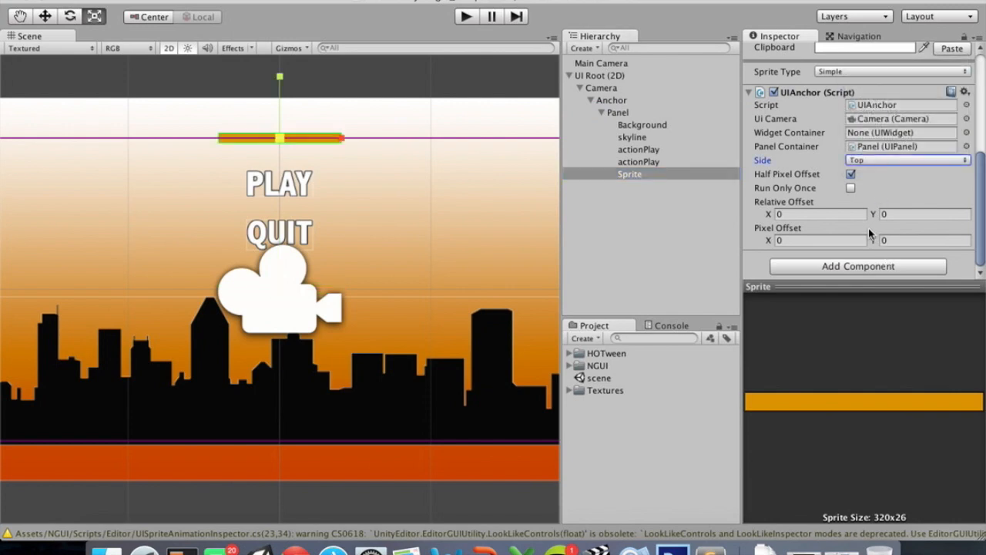
pyautogui.moveTo(871, 214)
pyautogui.mouseDown()
pyautogui.moveTo(855, 216)
pyautogui.moveTo(869, 218)
pyautogui.mouseUp()
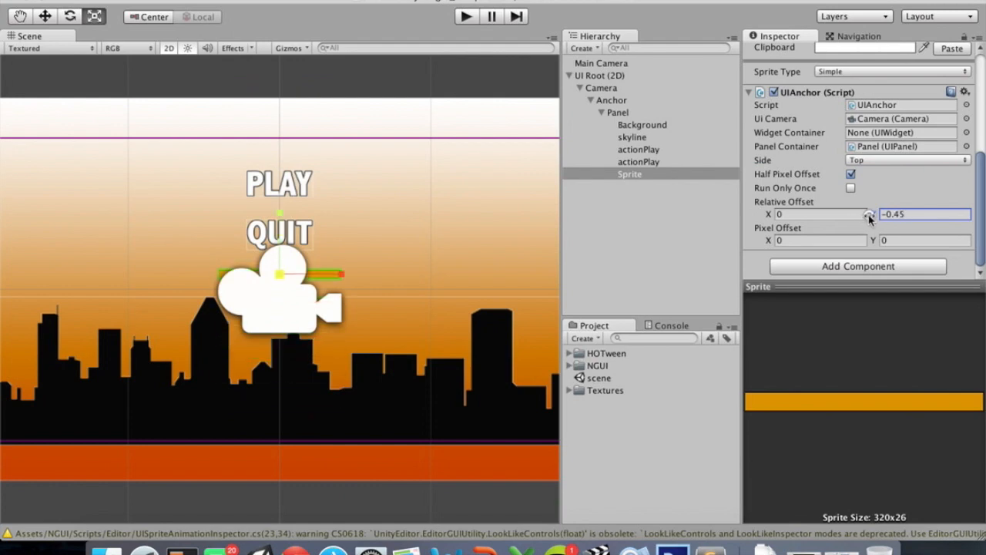
# Lower the skyline sprite by setting its anchor's Relative Offset Y to 0.17
pyautogui.click(651, 176)
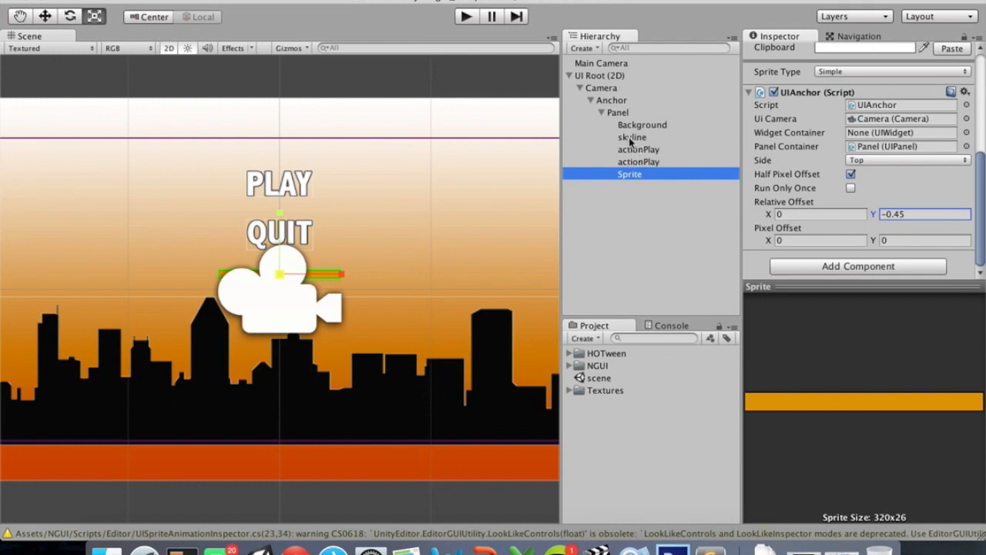
pyautogui.click(630, 138)
pyautogui.moveTo(876, 213); pyautogui.dragTo(872, 216)
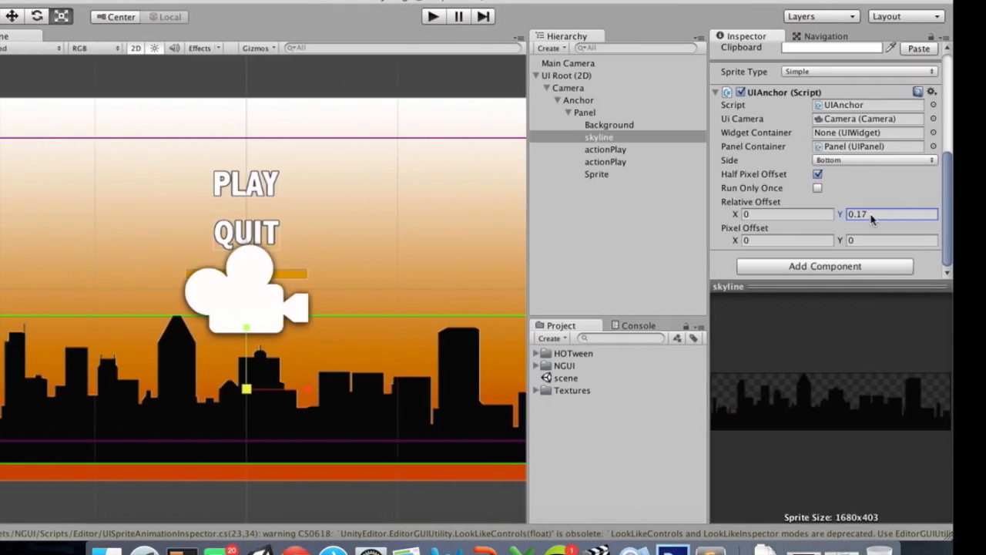
# Rename the new frame sprite pgBar_frame
pyautogui.click(630, 174)
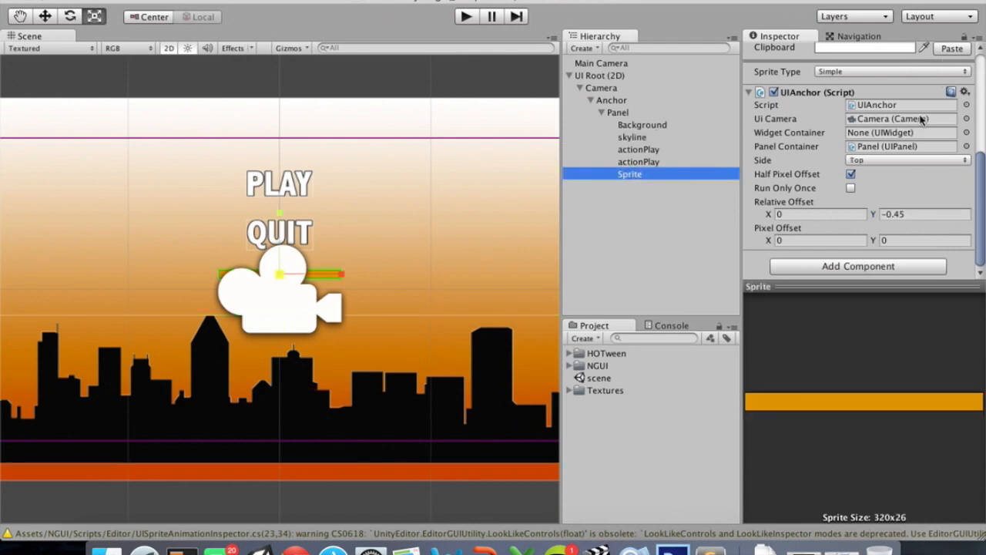
pyautogui.scroll(5, 902, 114)
pyautogui.click(837, 51)
pyautogui.write('pgBar_frame')
pyautogui.press('Return')
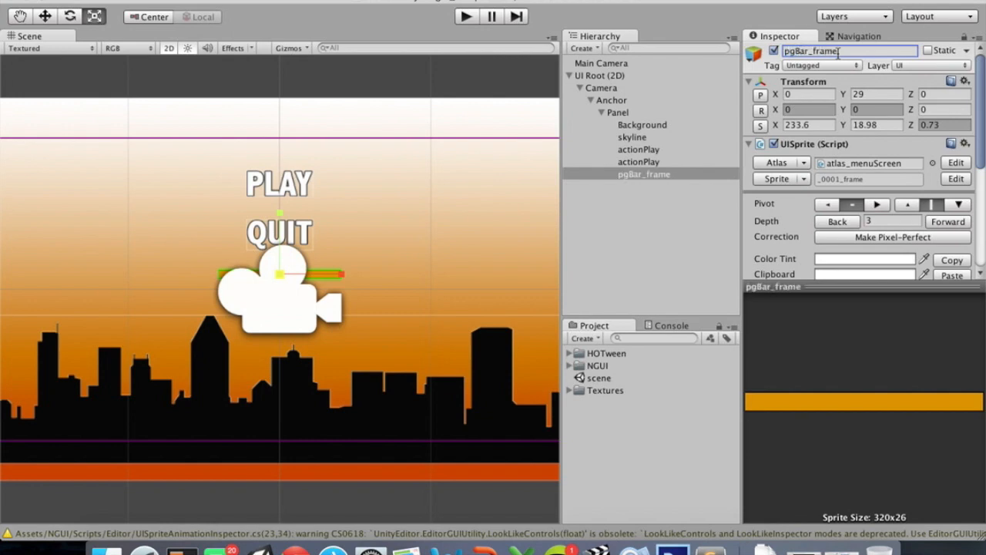
# Rename the QUIT sprite, the second actionPlay object, to actionQuit
pyautogui.click(644, 163)
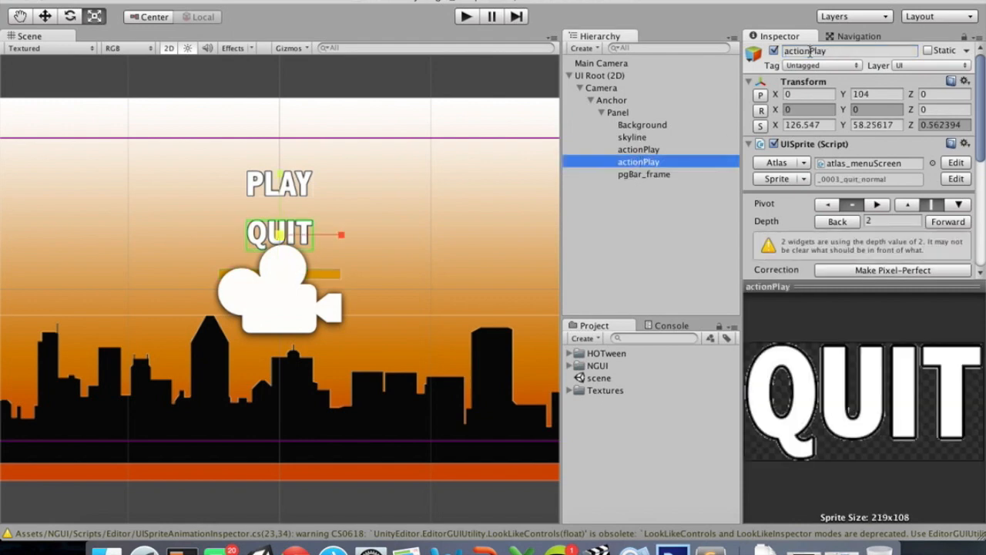
pyautogui.moveTo(807, 50); pyautogui.dragTo(840, 53)
pyautogui.write('Quit')
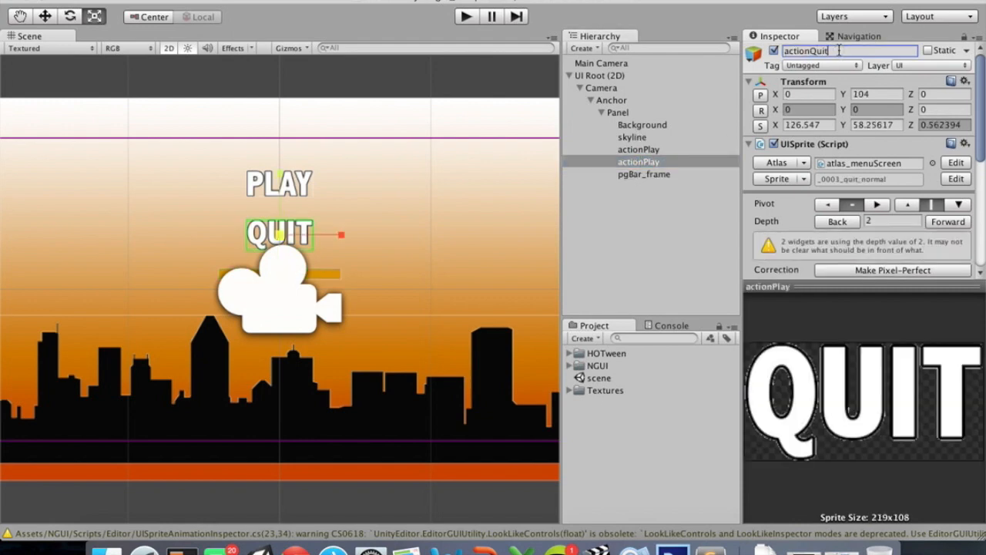
pyautogui.click(669, 184)
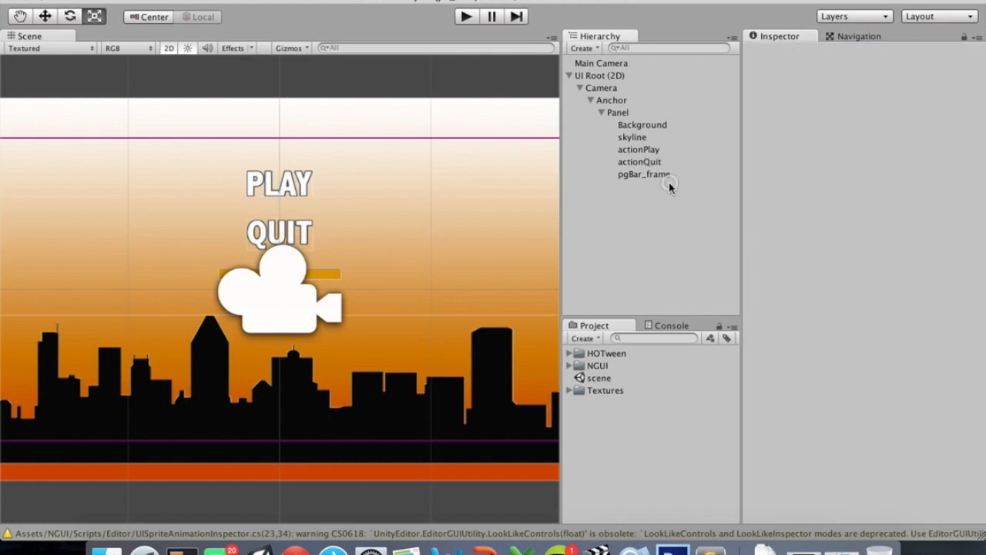
# Duplicate the pgBar_frame sprite and rename the copy pgBar_fill
pyautogui.click(664, 172)
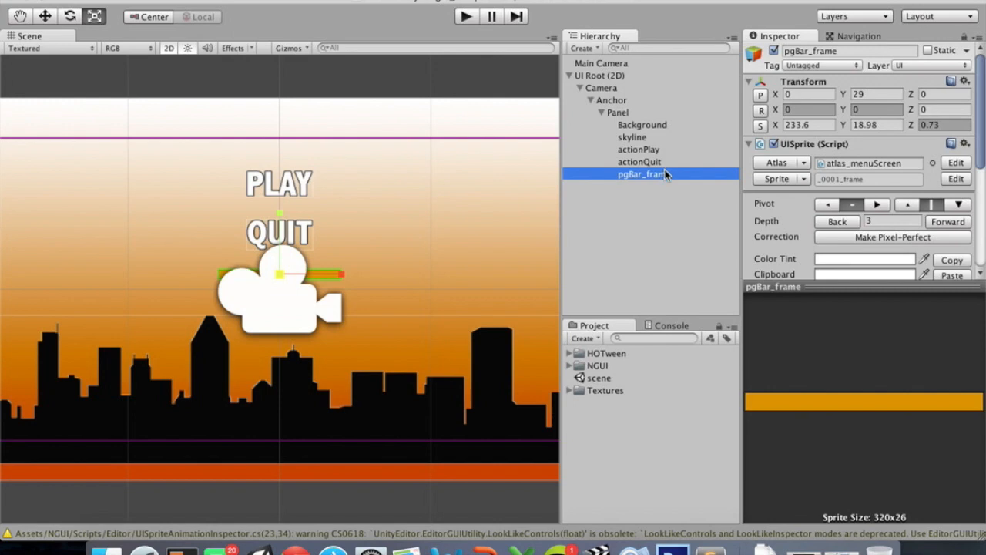
pyautogui.rightClick(665, 174)
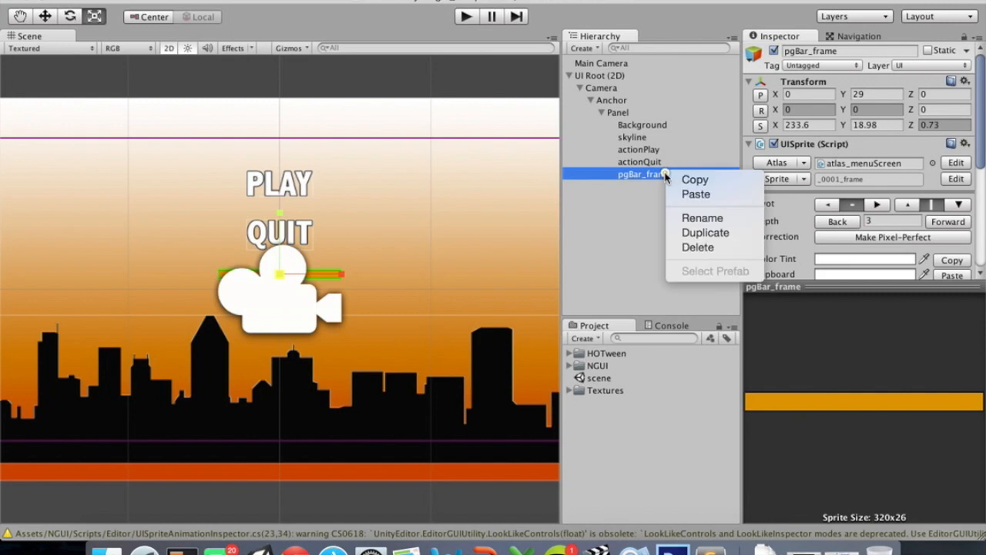
pyautogui.click(698, 233)
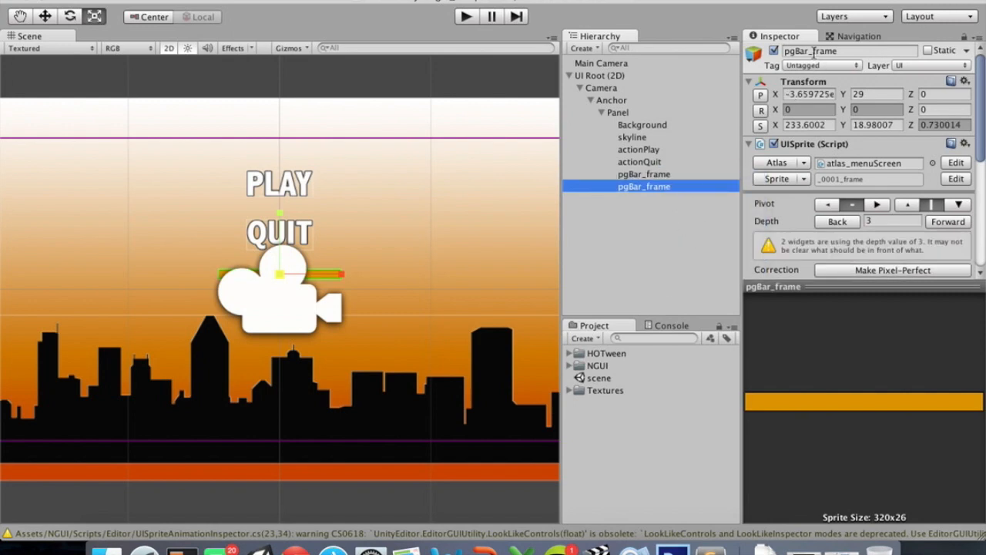
pyautogui.click(864, 51)
pyautogui.write('fill')
pyautogui.press('Return')
# Assign the _0000_frame_filled image to pgBar_fill and review its sprite and anchor settings
pyautogui.click(799, 179)
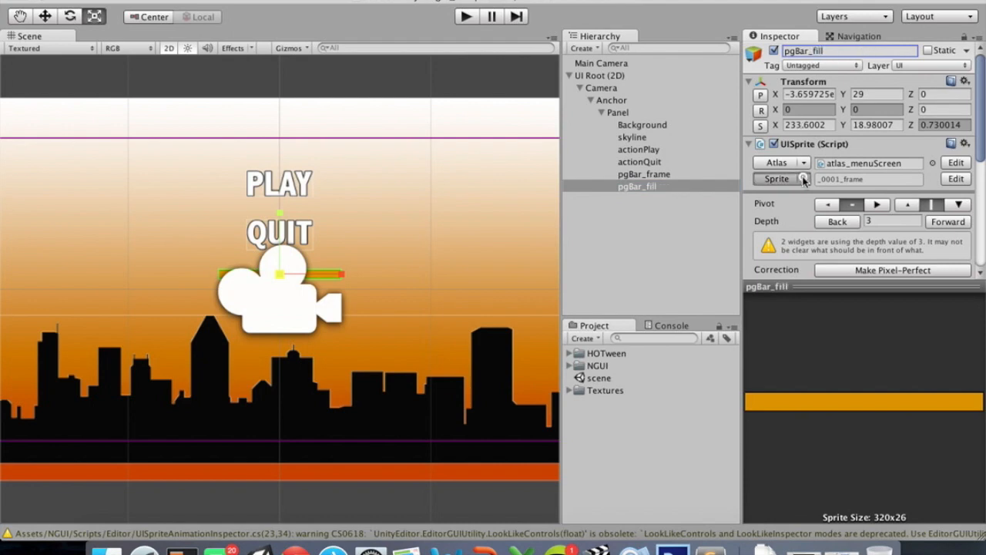
pyautogui.doubleClick(48, 97)
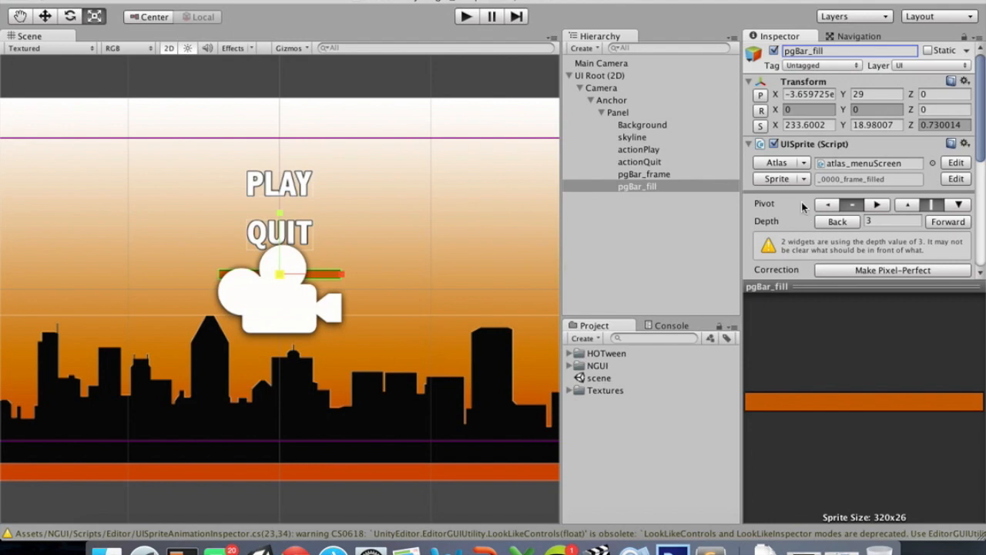
pyautogui.scroll(-8, 801, 200)
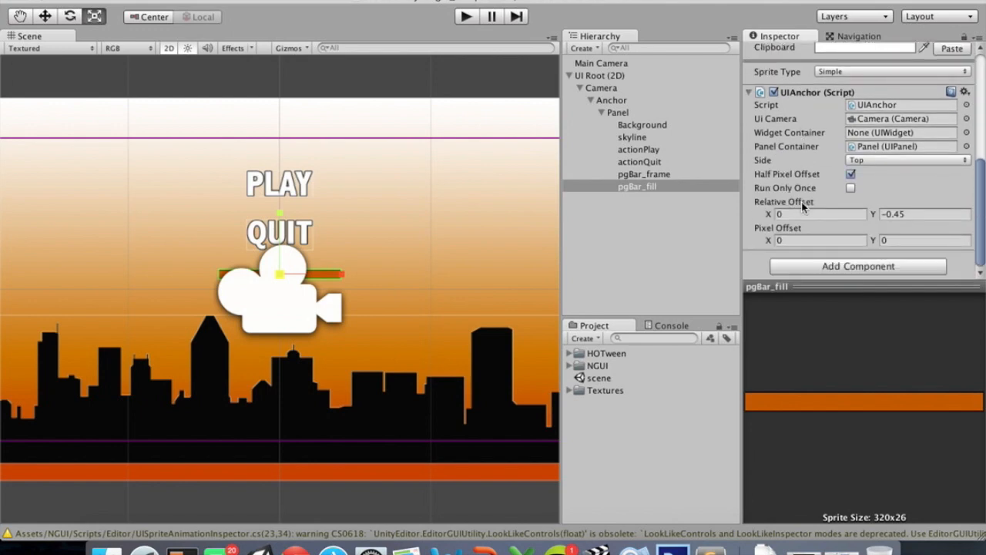
pyautogui.scroll(5, 801, 202)
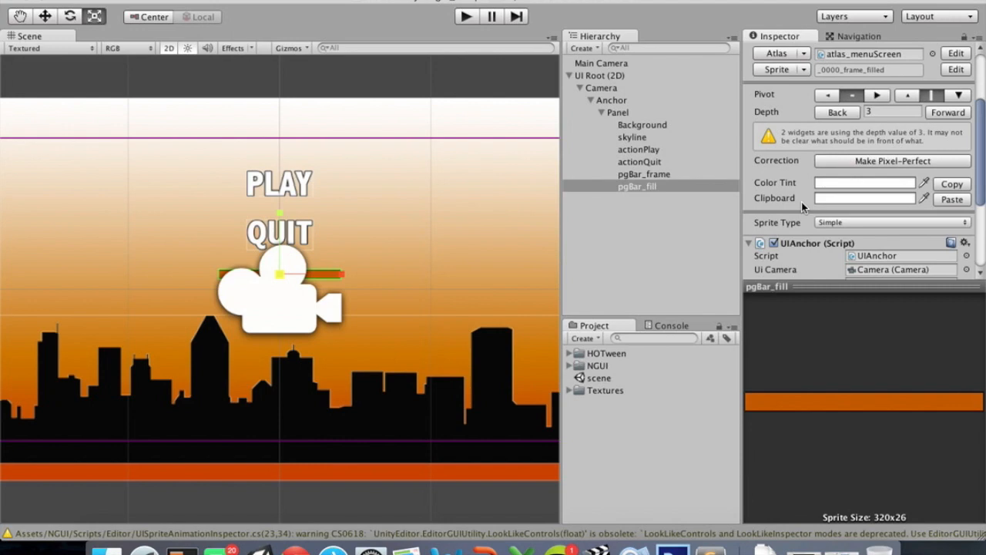
pyautogui.scroll(1, 801, 202)
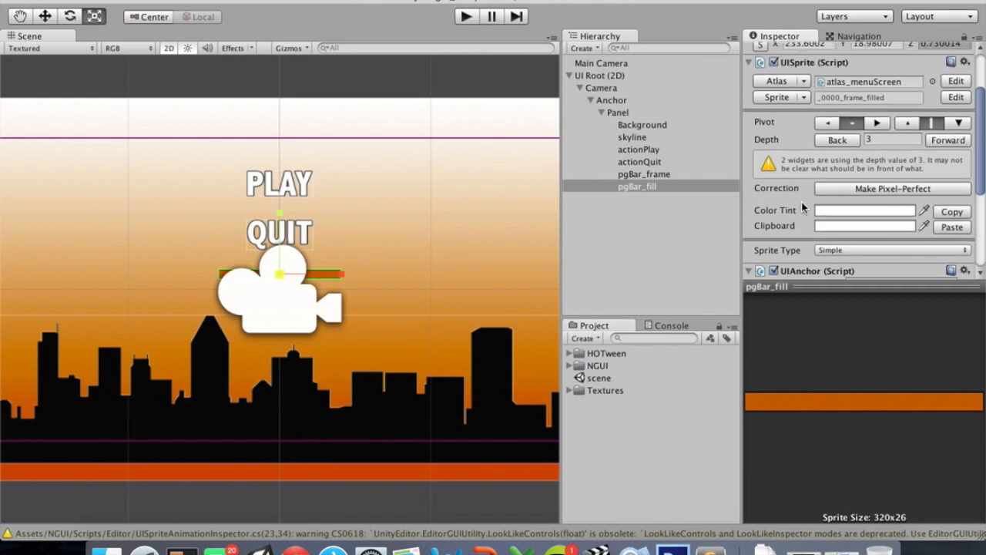
pyautogui.scroll(-4, 801, 201)
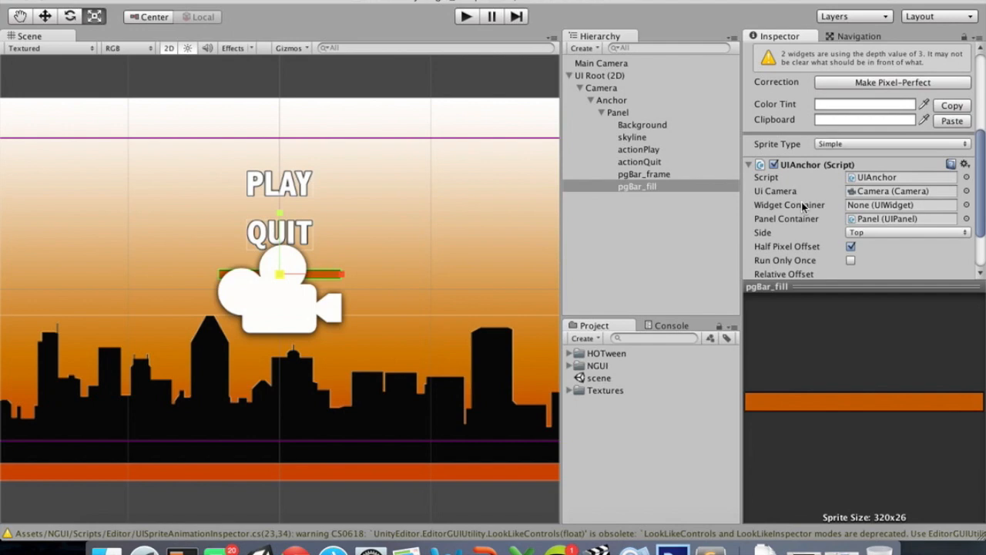
# Set the pgBar_fill sprite's type to Filled with a Horizontal fill direction
pyautogui.scroll(-3, 801, 205)
pyautogui.scroll(8, 801, 201)
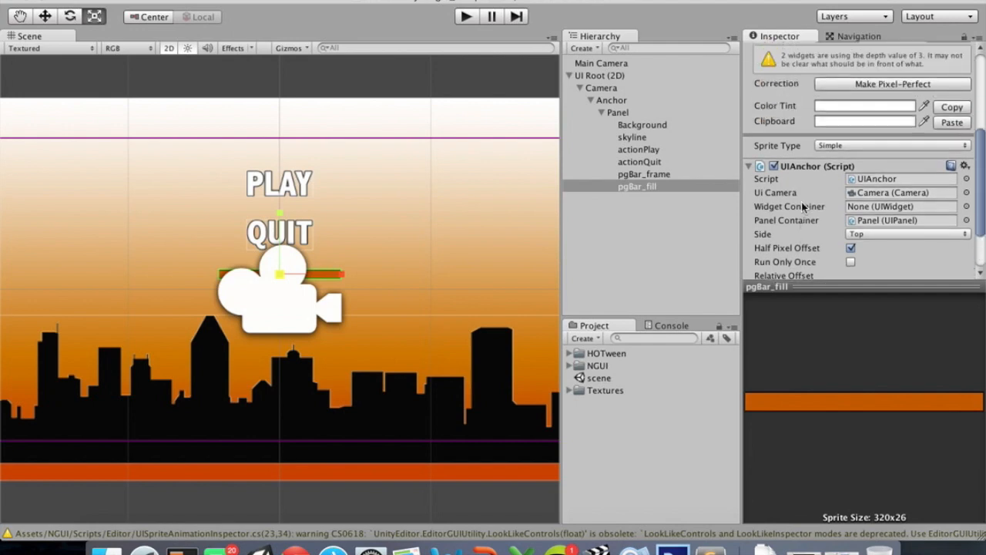
pyautogui.scroll(-7, 801, 205)
pyautogui.scroll(-1, 801, 202)
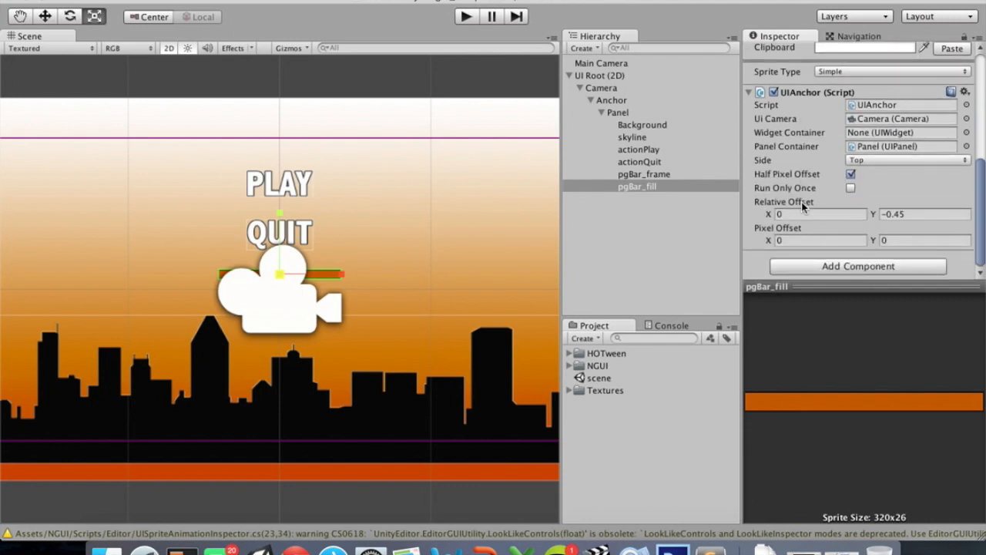
pyautogui.scroll(4, 840, 186)
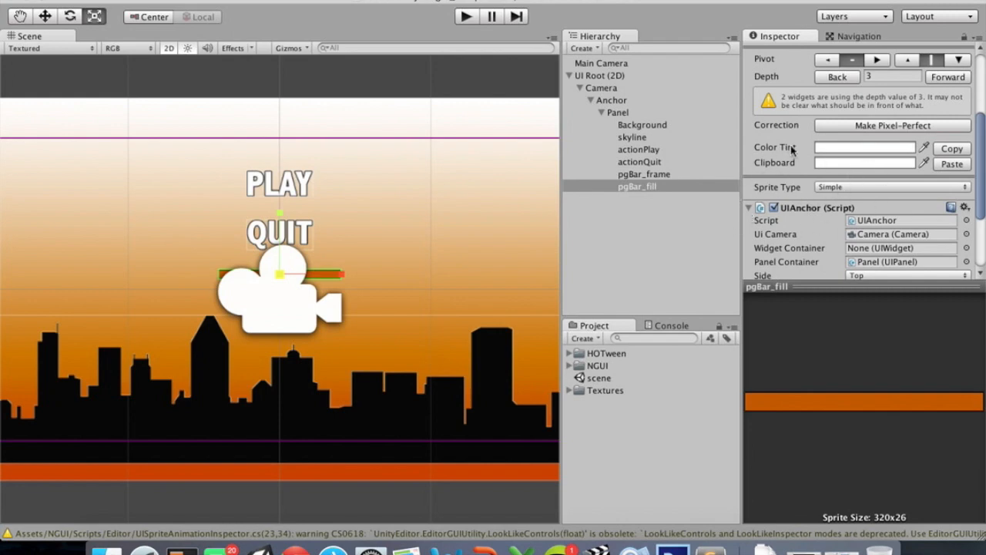
pyautogui.click(850, 189)
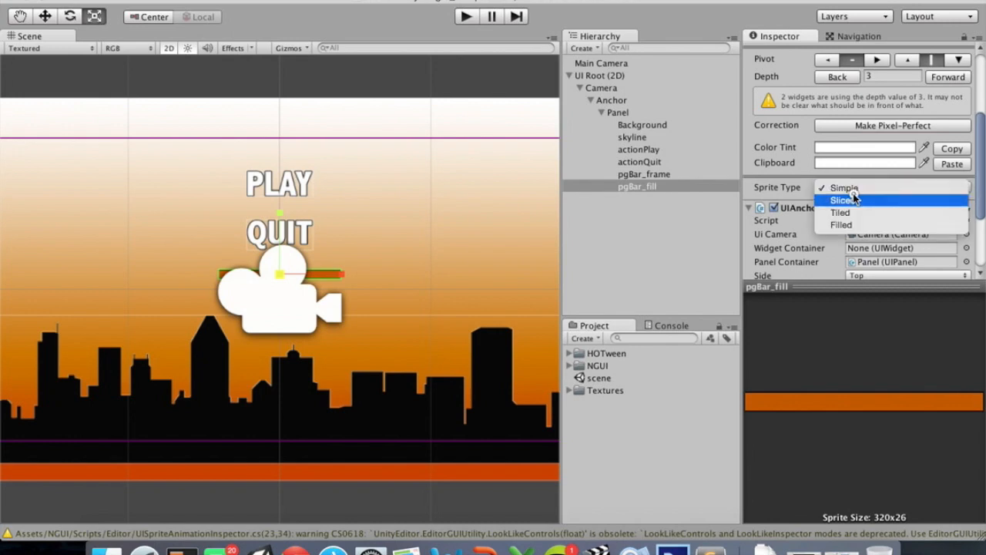
pyautogui.click(855, 224)
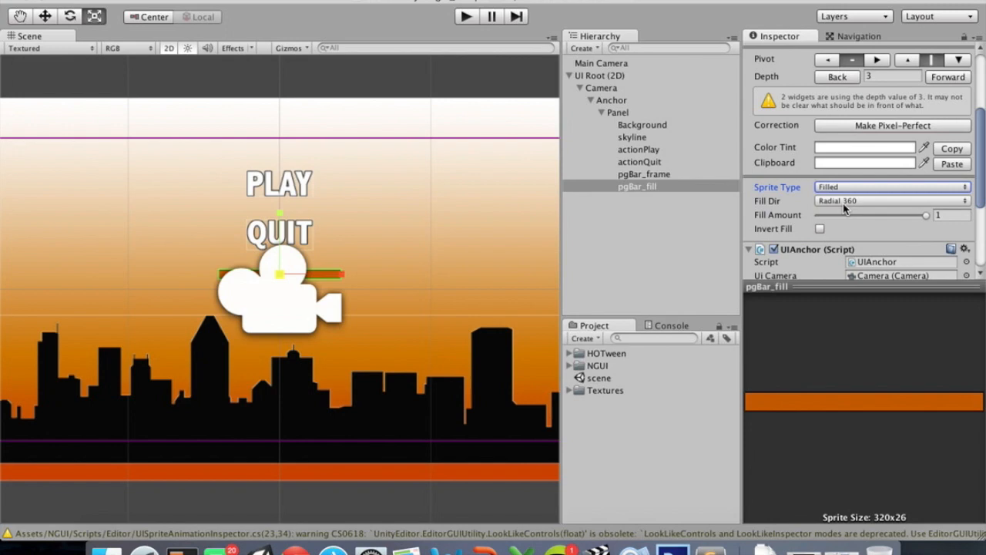
pyautogui.click(846, 200)
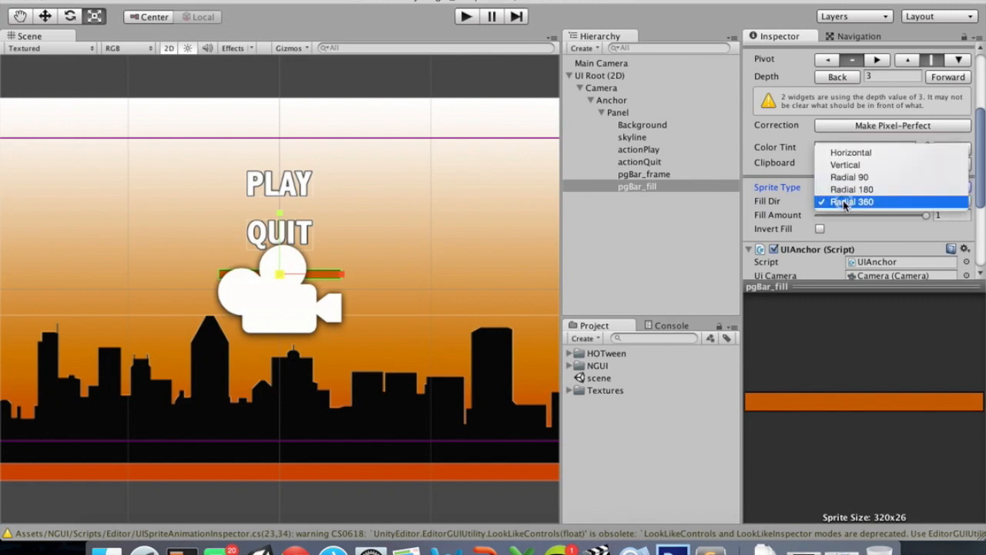
pyautogui.click(845, 156)
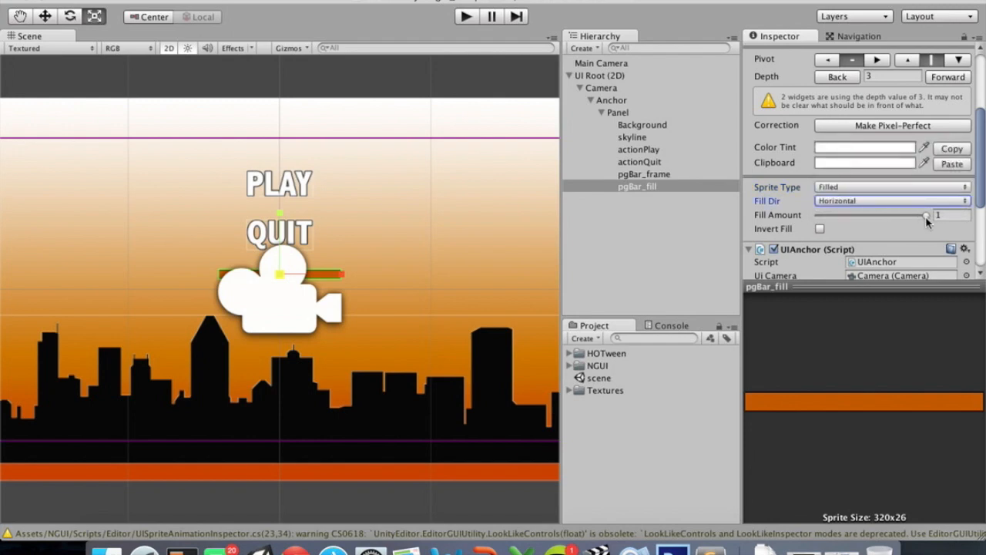
# Test pgBar_fill's fill amount and reduce it to 0.121
pyautogui.moveTo(926, 218); pyautogui.dragTo(955, 241)
pyautogui.scroll(5, 437, 334)
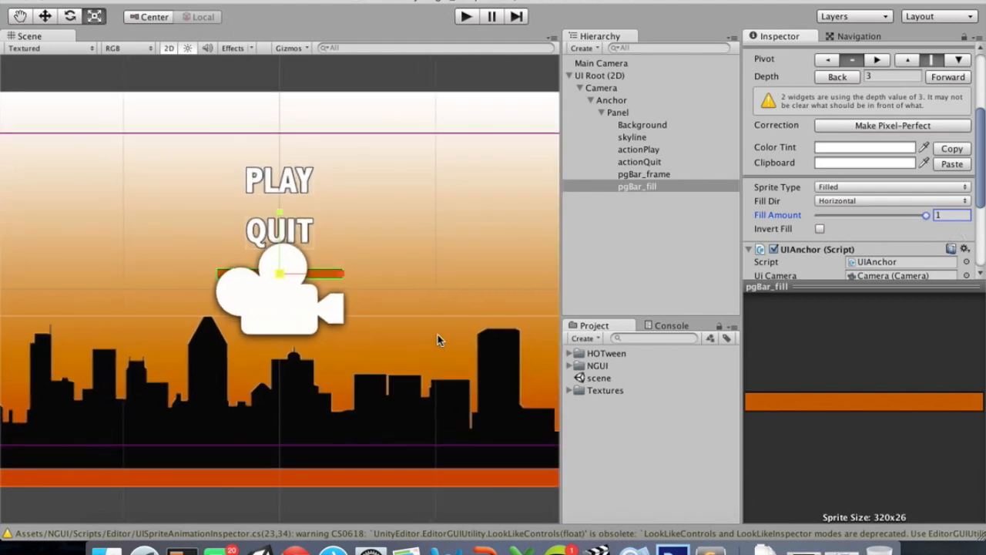
pyautogui.scroll(5, 437, 339)
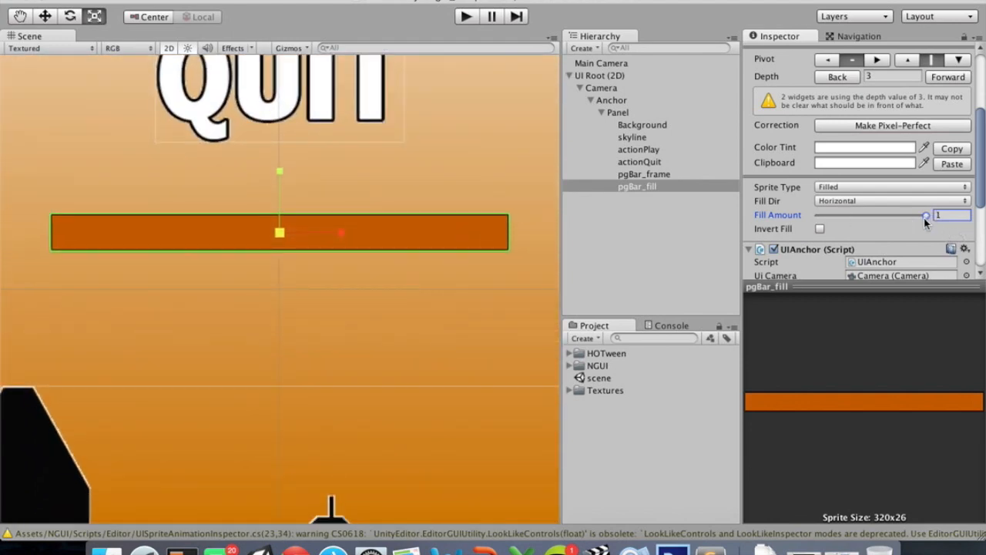
pyautogui.moveTo(926, 218); pyautogui.dragTo(941, 243)
pyautogui.moveTo(925, 216); pyautogui.dragTo(832, 219)
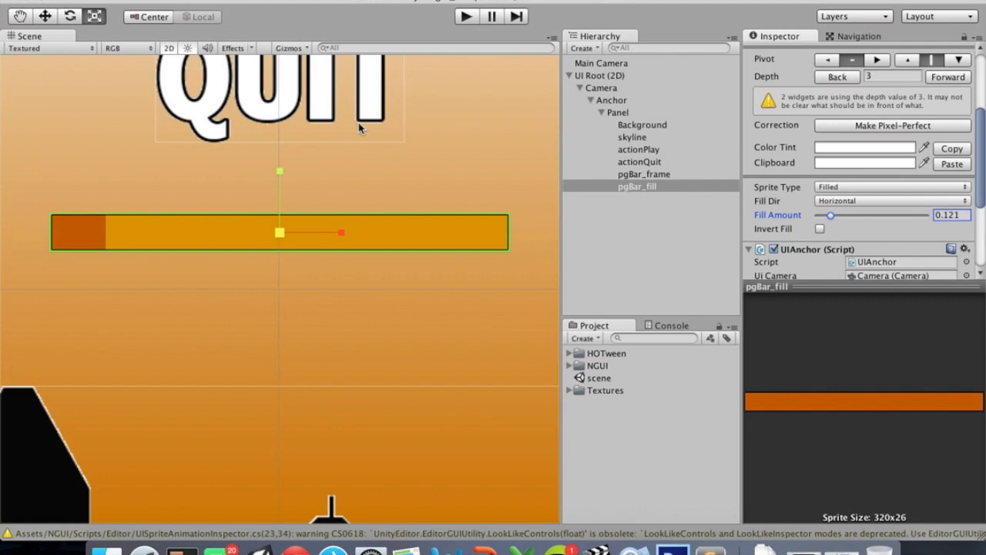
pyautogui.scroll(-5, 358, 128)
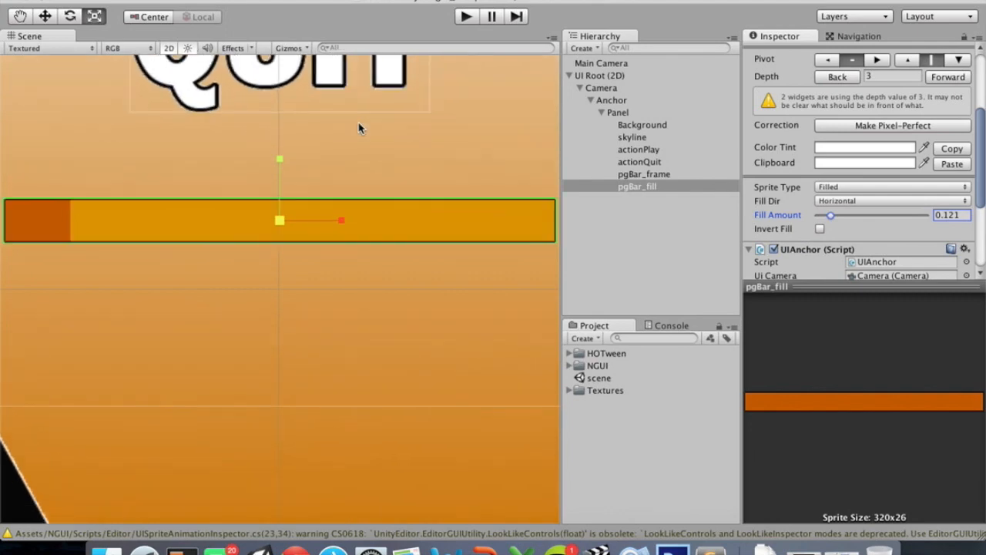
# Compare the menu in the Game window with the conceptUI design in Photoshop, then return to the Unity editor
pyautogui.hotkey('ctrl', 'Right')
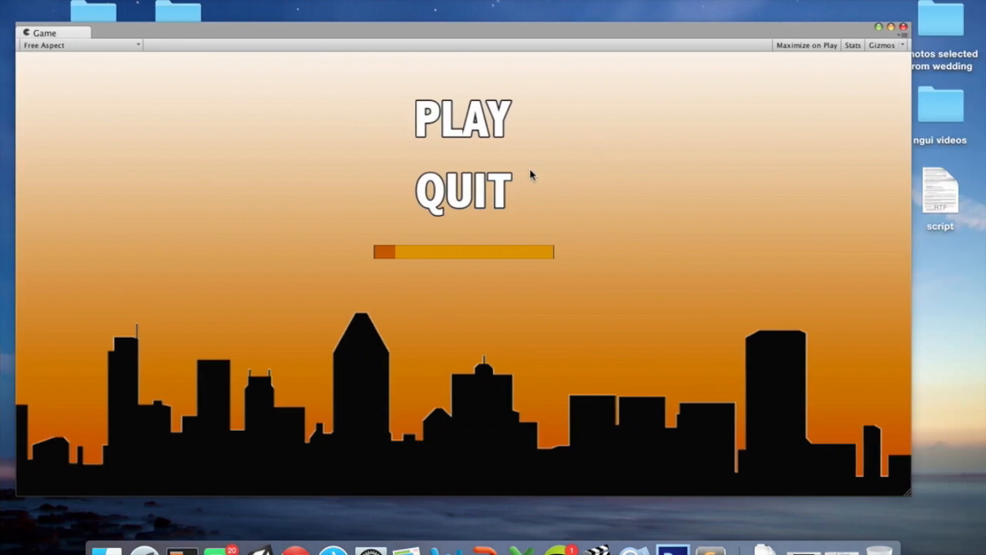
pyautogui.hotkey('ctrl', 'Right')
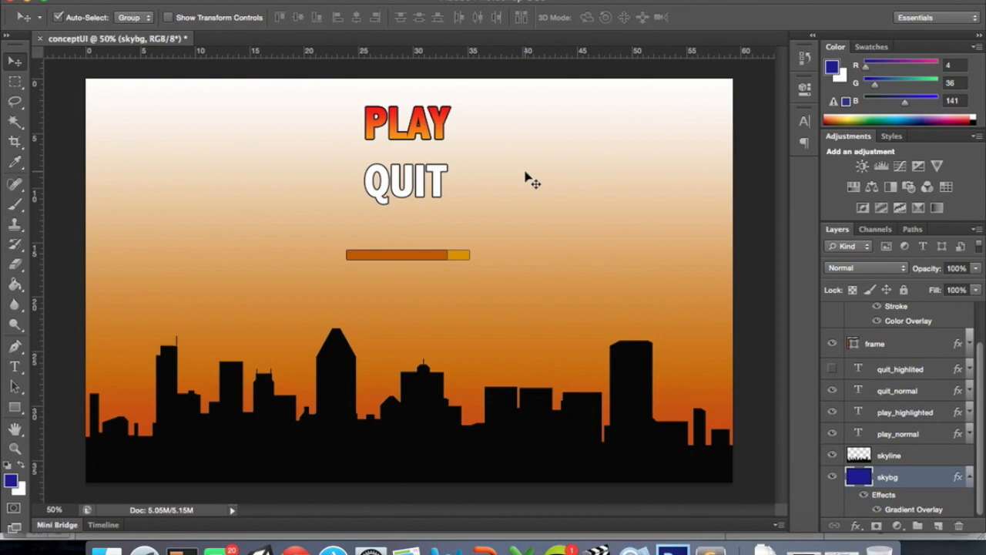
pyautogui.hotkey('ctrl', 'Left')
pyautogui.hotkey('ctrl', 'Right')
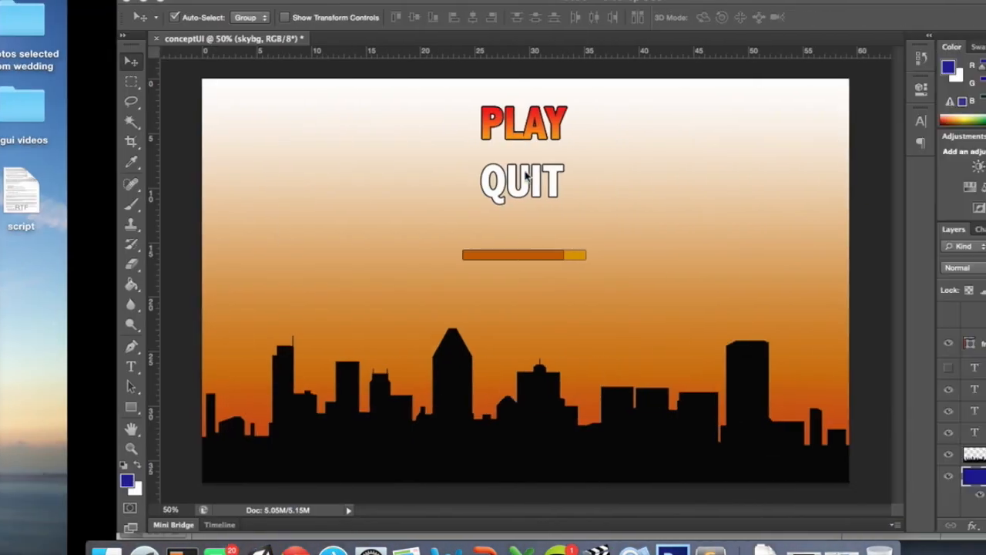
pyautogui.hotkey('ctrl', 'Left')
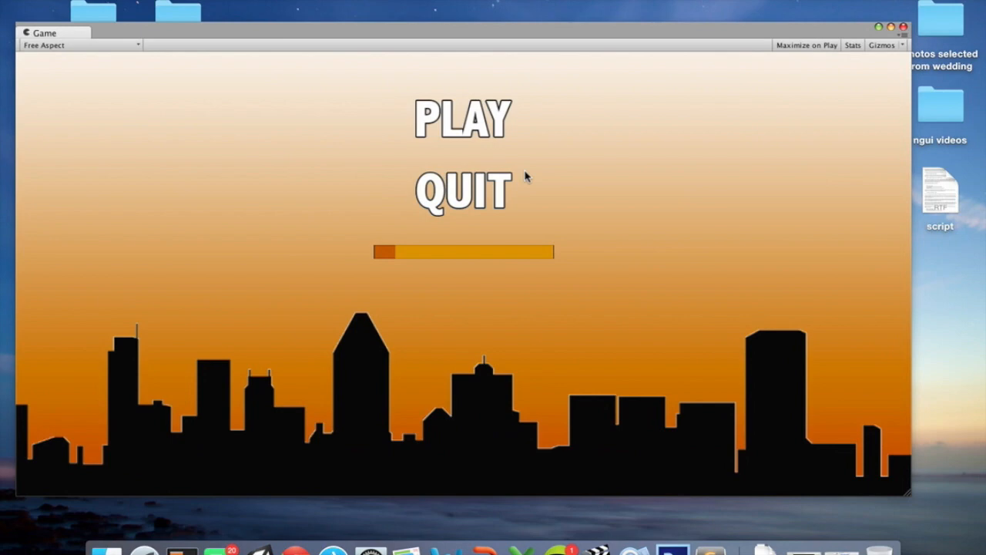
pyautogui.hotkey('ctrl', 'Left')
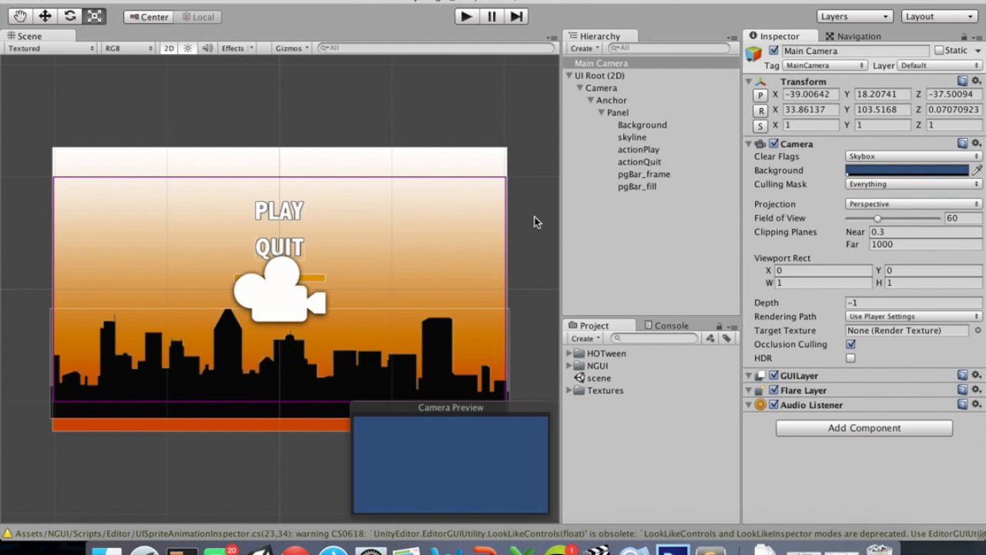
# Create an empty game object at the scene's root level and name it InputControllerObj
pyautogui.scroll(5, 295, 254)
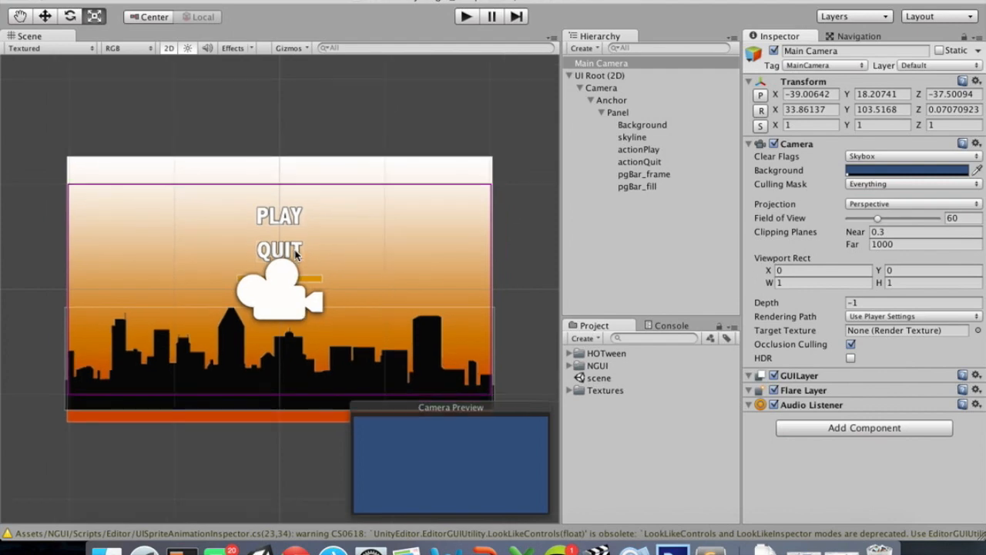
pyautogui.scroll(2, 295, 254)
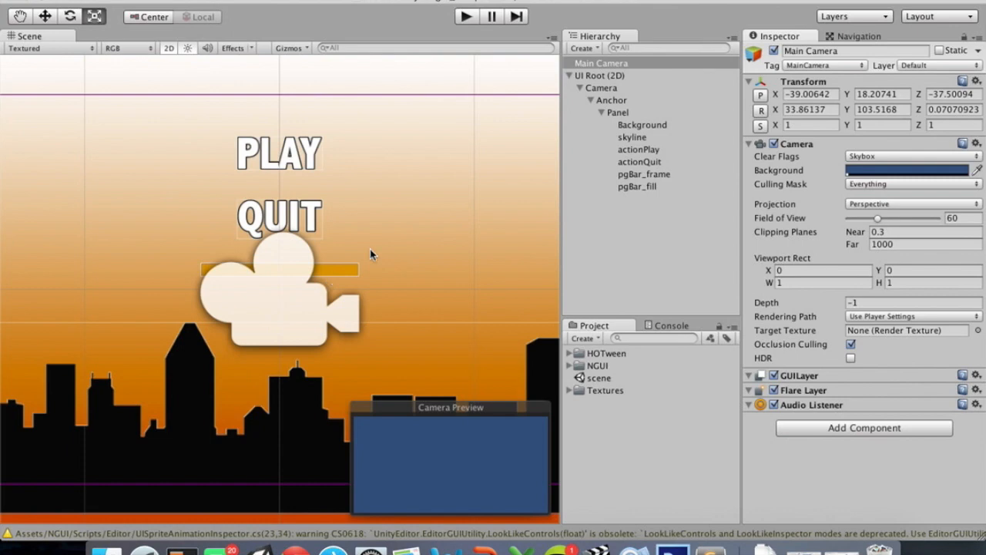
pyautogui.click(589, 50)
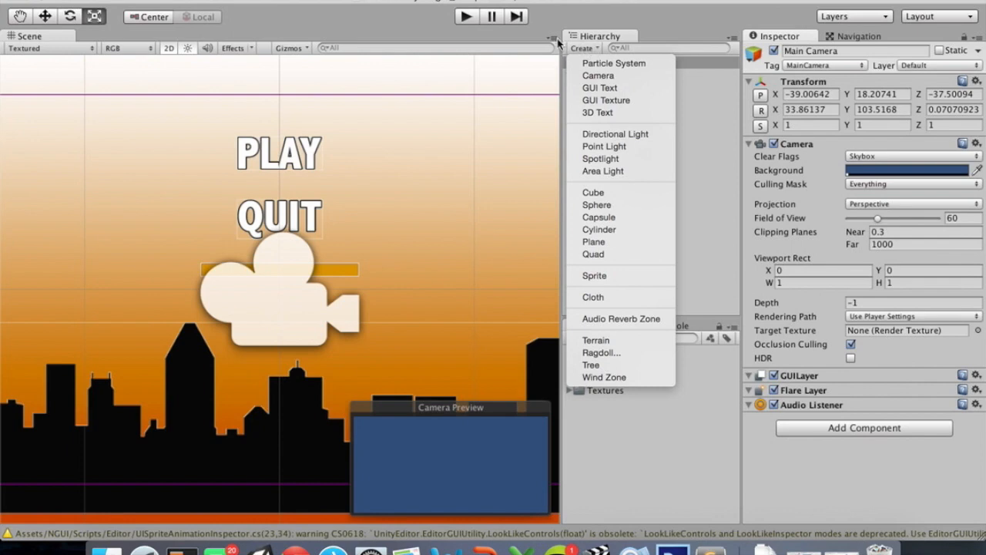
pyautogui.click(216, 0)
pyautogui.click(216, 0)
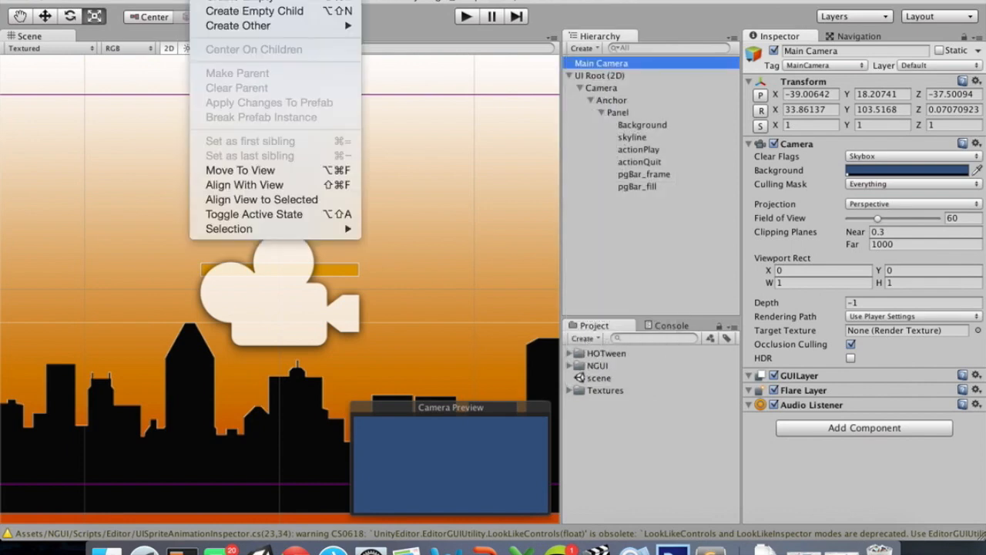
pyautogui.click(231, 2)
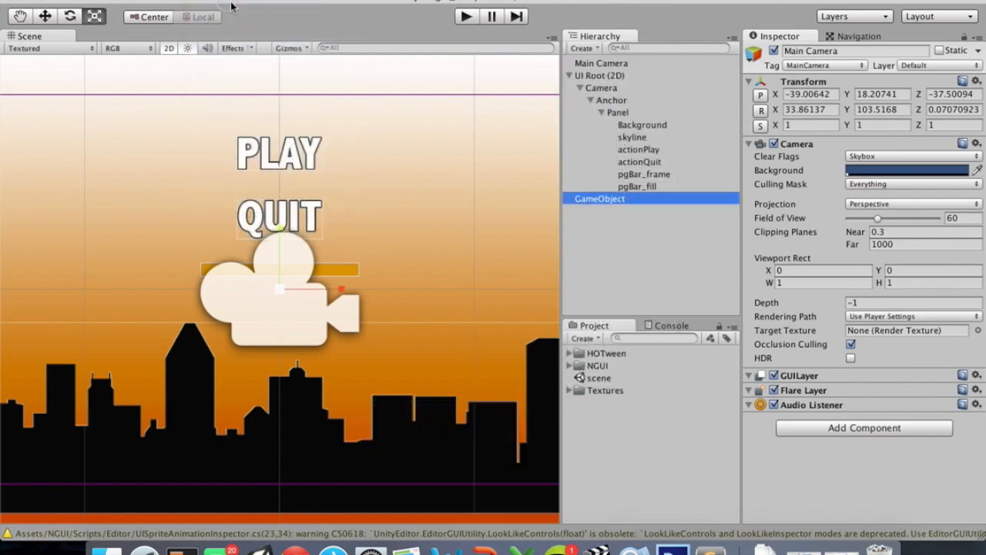
pyautogui.click(627, 199)
pyautogui.write('Input')
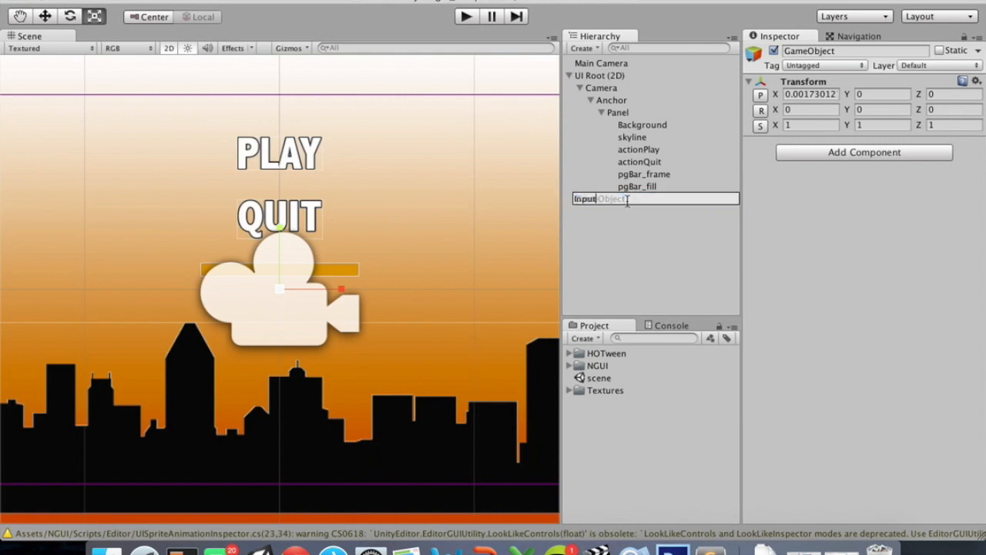
pyautogui.write('ControllerObj')
pyautogui.press('Return')
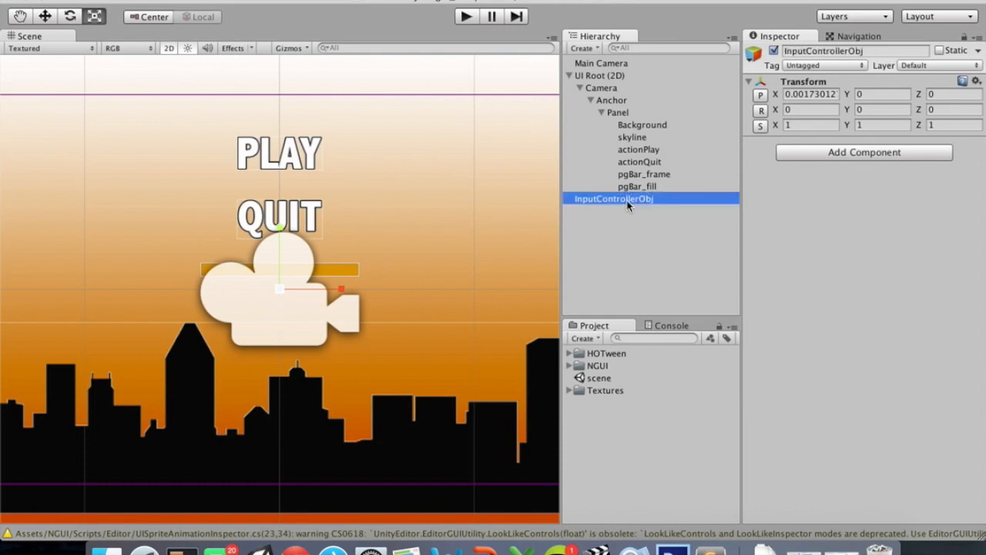
# Add a new C# script component named InputController to InputControllerObj
pyautogui.click(883, 157)
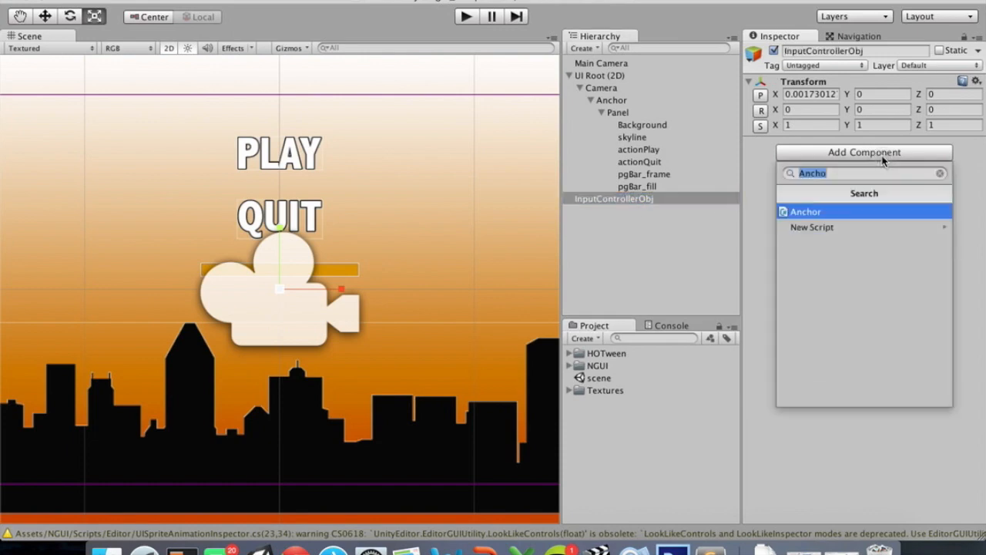
pyautogui.click(846, 225)
pyautogui.write('InputC')
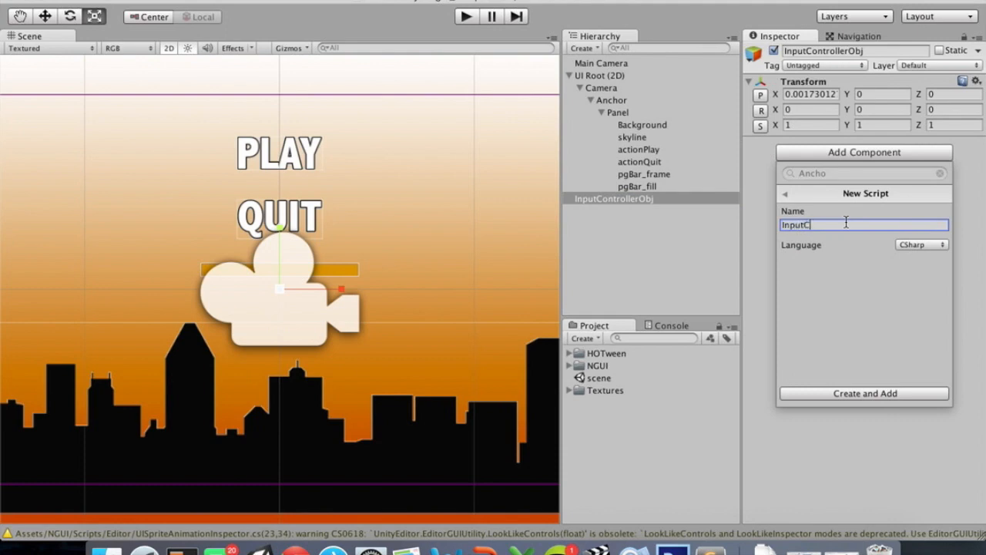
pyautogui.write('ontroller')
pyautogui.press('Return')
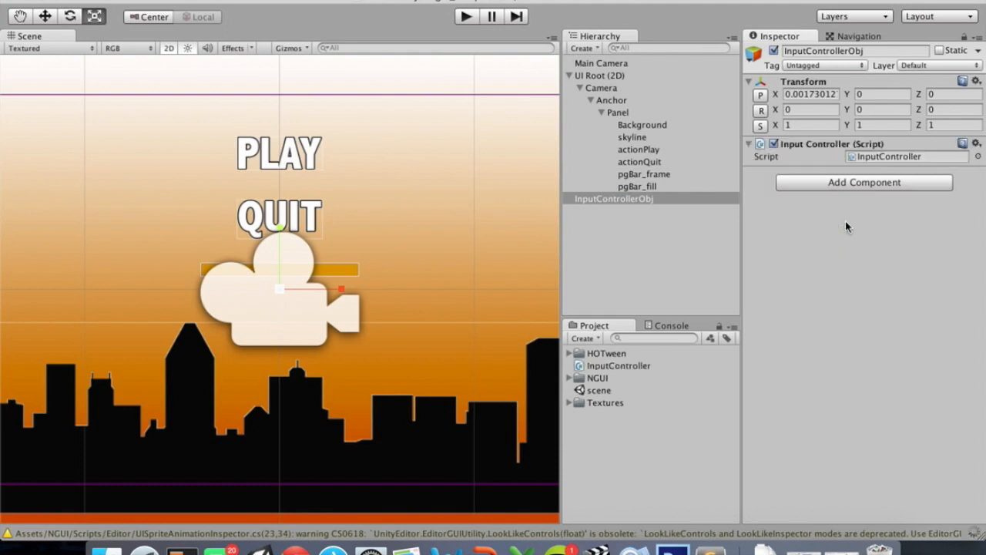
# Open the InputController script in MonoDevelop and declare the UISprite variables spritePlay and spriteQuit above the Start method
pyautogui.doubleClick(917, 156)
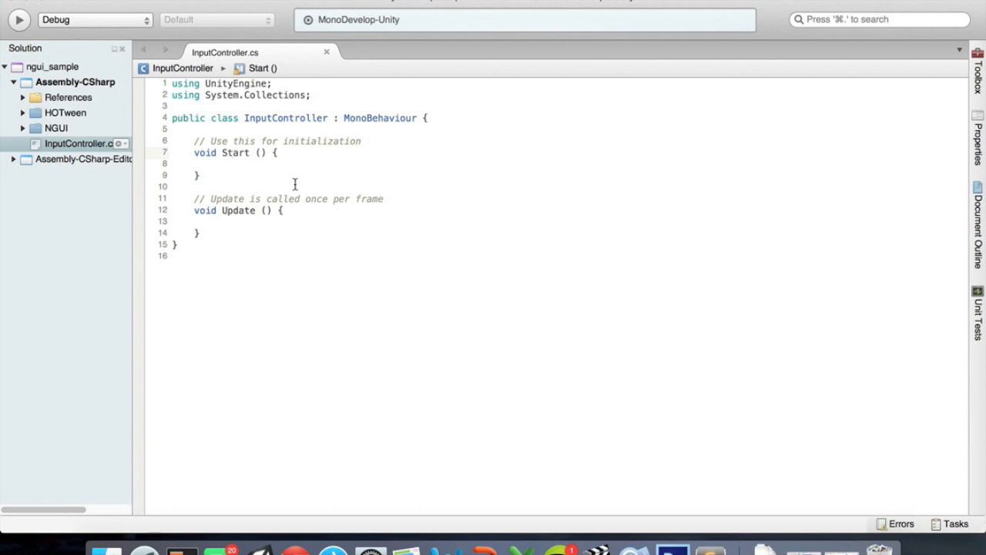
pyautogui.click(216, 128)
pyautogui.press('Return')
pyautogui.press('Return')
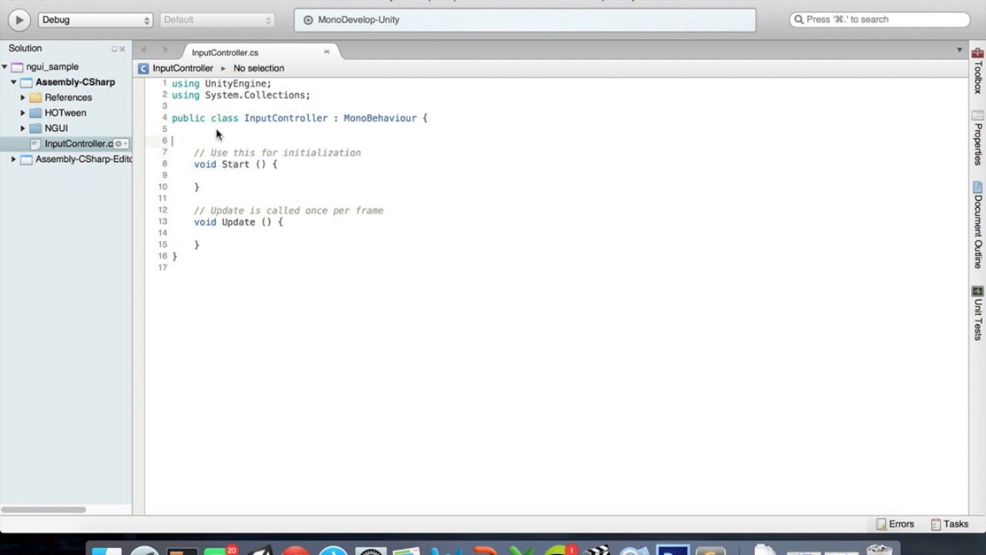
pyautogui.press('Up')
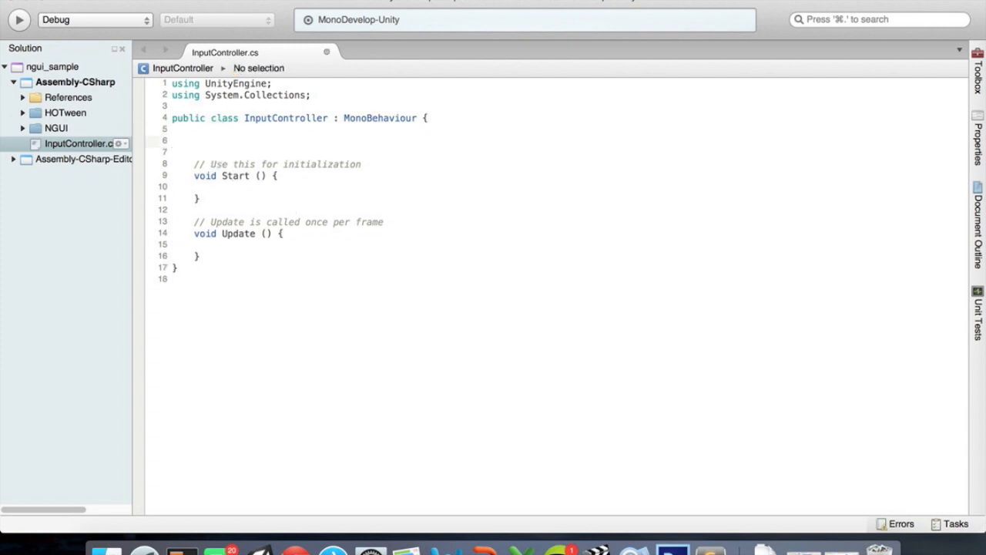
pyautogui.write('UISprit')
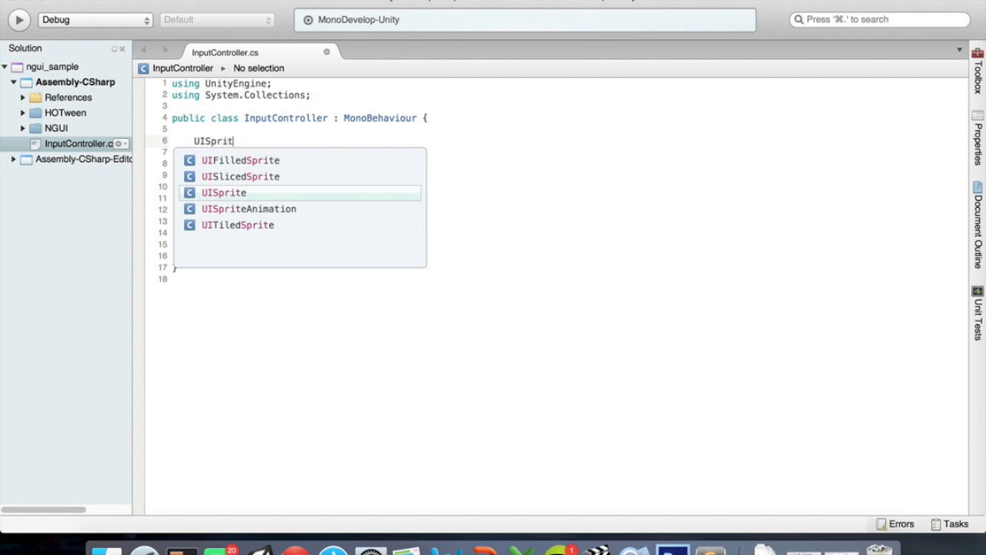
pyautogui.write('e sp')
pyautogui.press('BackSpace')
pyautogui.write('spriteP')
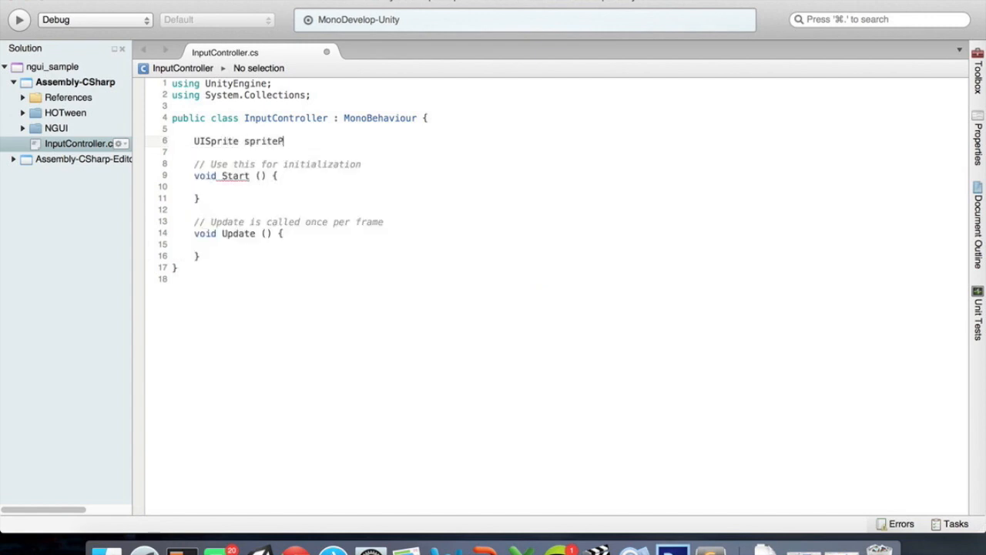
pyautogui.write('lay, spriteQuit;')
# Make the UISprite declaration public and save the script, returning to Unity
pyautogui.click(194, 141)
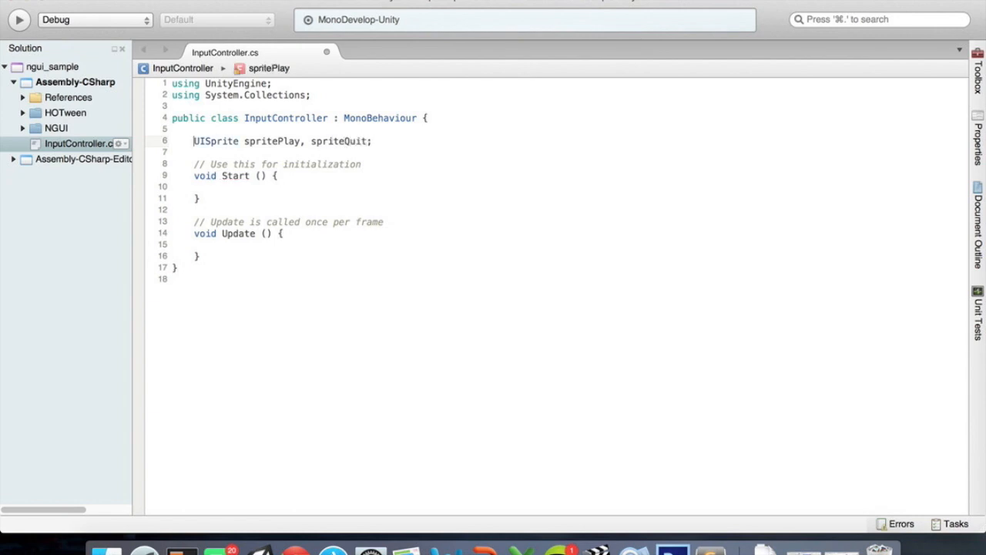
pyautogui.write('public')
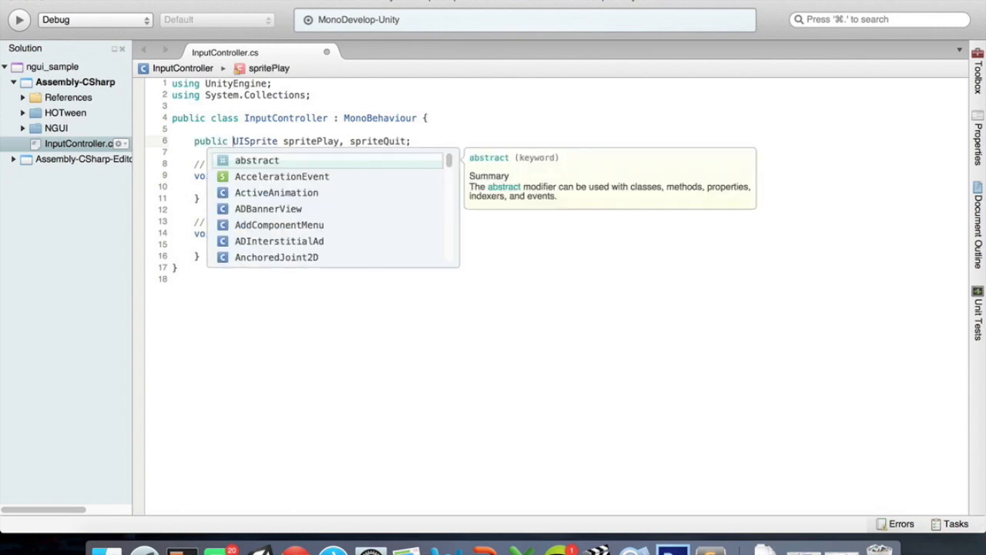
pyautogui.click(419, 141)
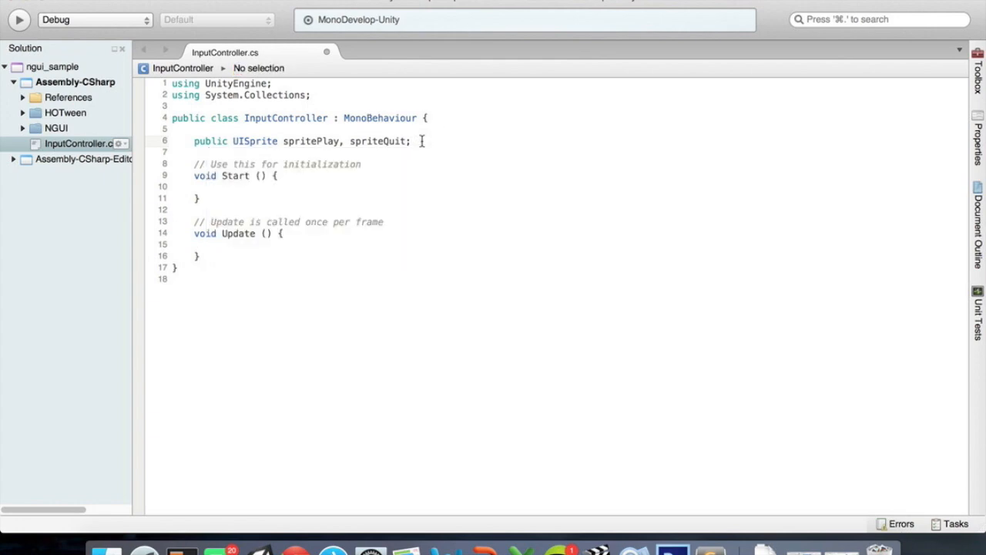
pyautogui.press('super+s')
pyautogui.press('super+Tab')
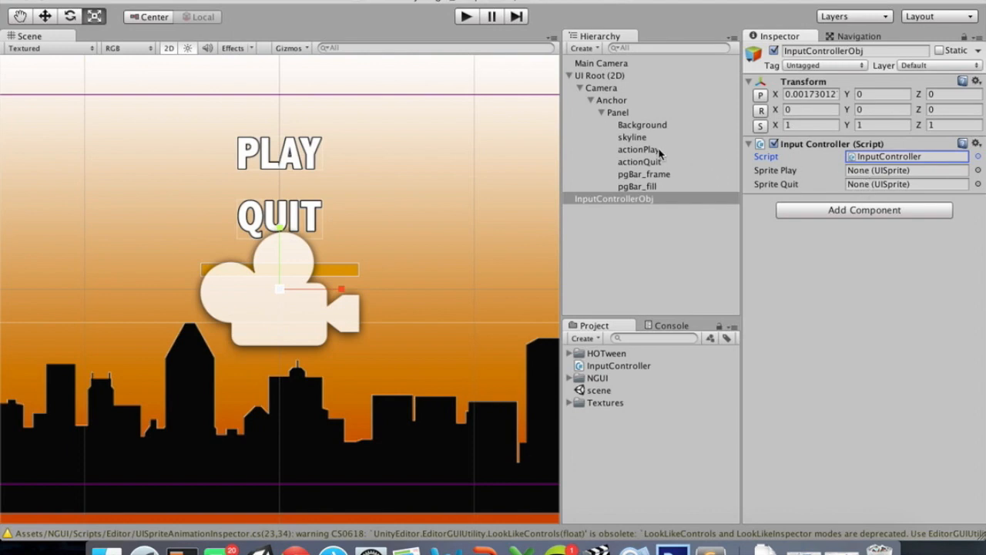
# Assign actionPlay to the Sprite Play field and actionQuit to the Sprite Quit field of InputControllerObj's Input Controller script
pyautogui.moveTo(594, 150); pyautogui.dragTo(881, 171)
pyautogui.moveTo(662, 163); pyautogui.dragTo(867, 189)
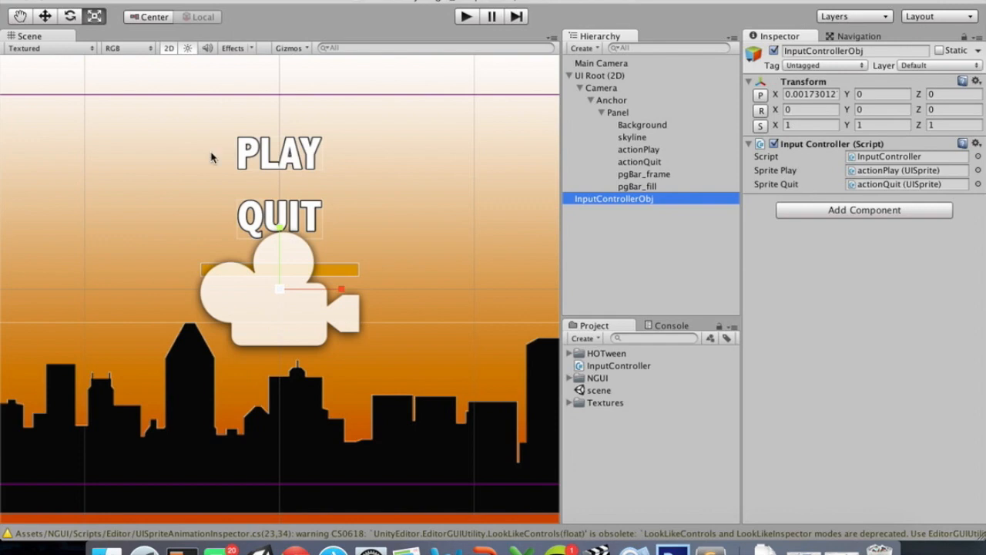
# Switch to MonoDevelop and add an empty method void setHighlightPlay(bool status) below the Update method
pyautogui.hotkey('ctrl', 'Right')
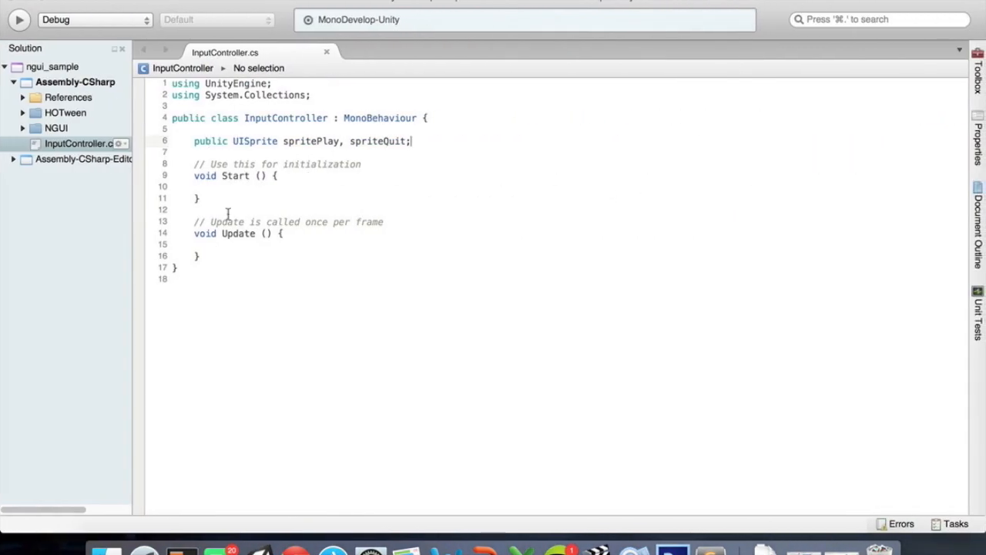
pyautogui.click(222, 256)
pyautogui.press('Return')
pyautogui.press('Return')
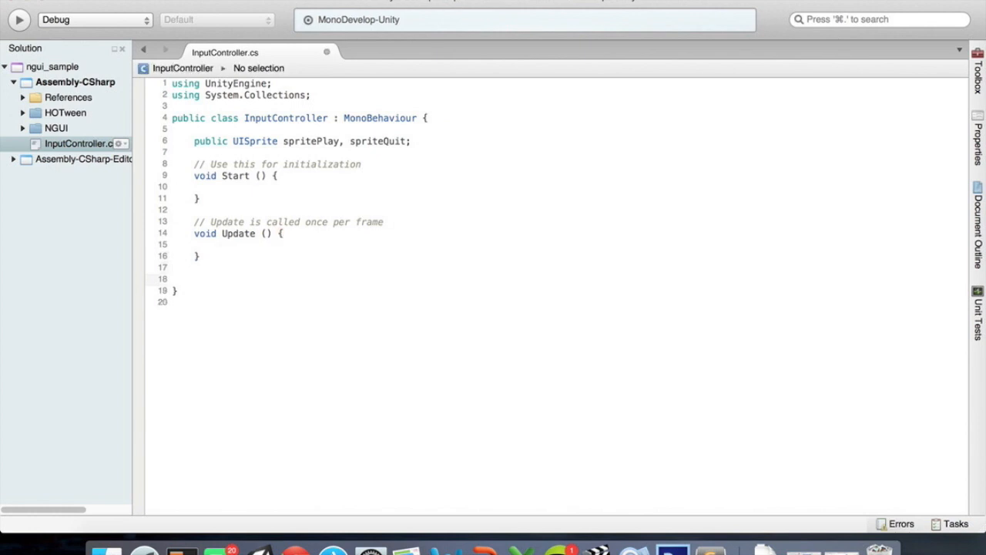
pyautogui.write('set')
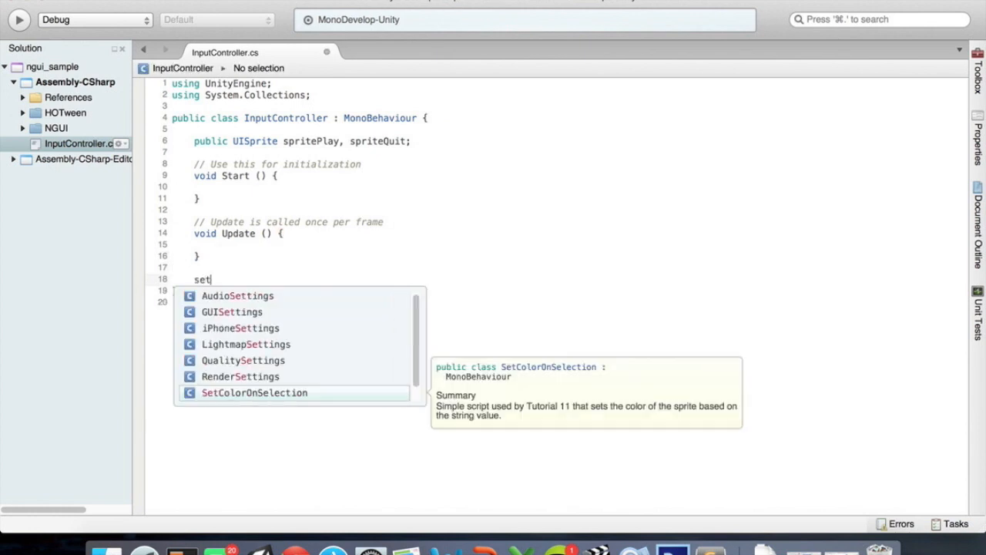
pyautogui.press('BackSpace')
pyautogui.press('BackSpace')
pyautogui.press('BackSpace')
pyautogui.write('void s')
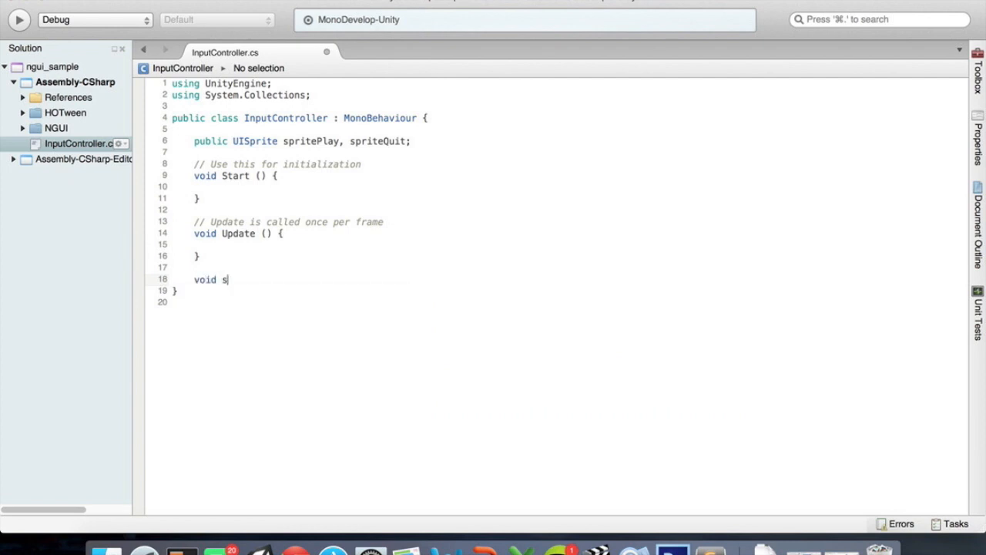
pyautogui.write('etHighlightPlay')
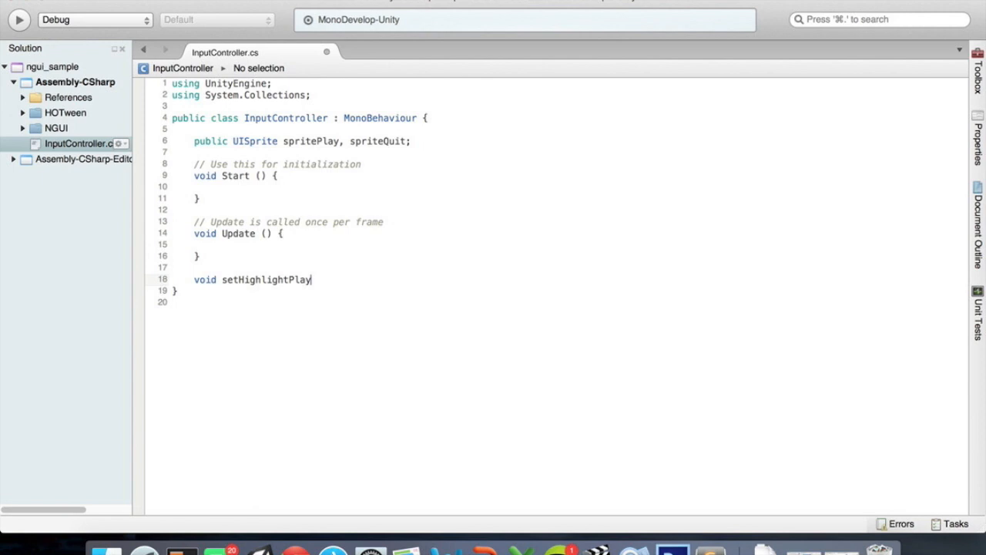
pyautogui.write('(bool status){')
pyautogui.press('Return')
pyautogui.write('}')
# Add an empty method void setHighlightQuit(bool status) below setHighlightPlay, with its closing brace
pyautogui.press('Return')
pyautogui.press('Return')
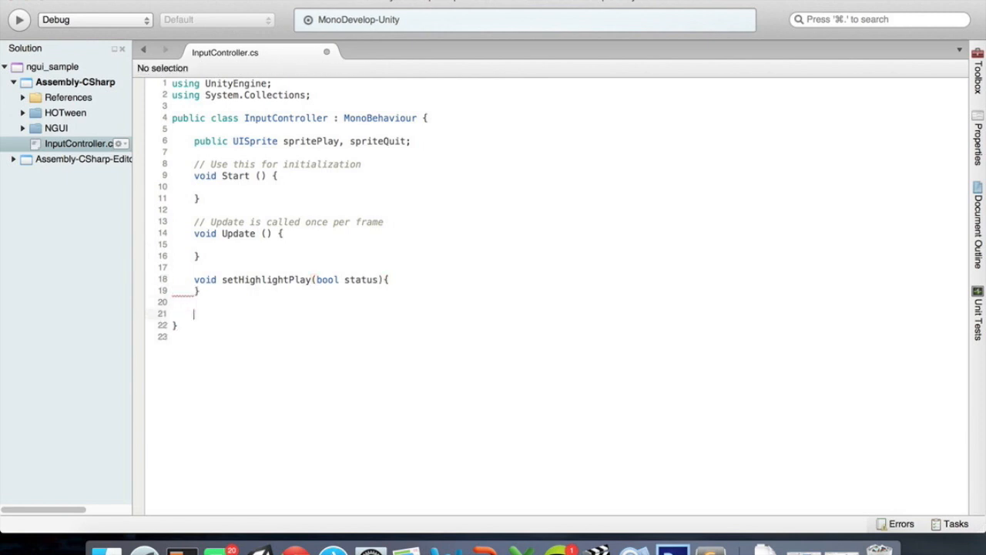
pyautogui.write('void setHi')
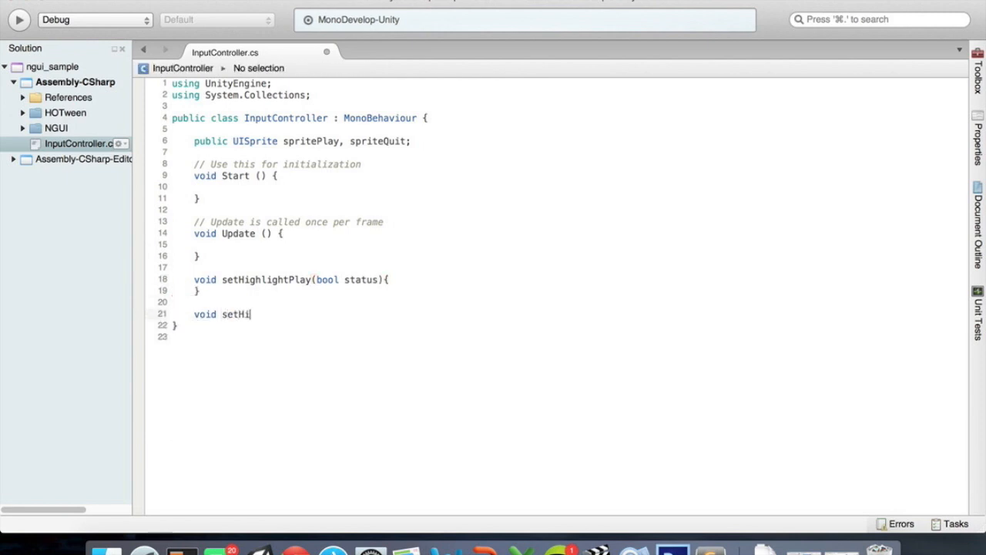
pyautogui.write('ghlightQuit(bool')
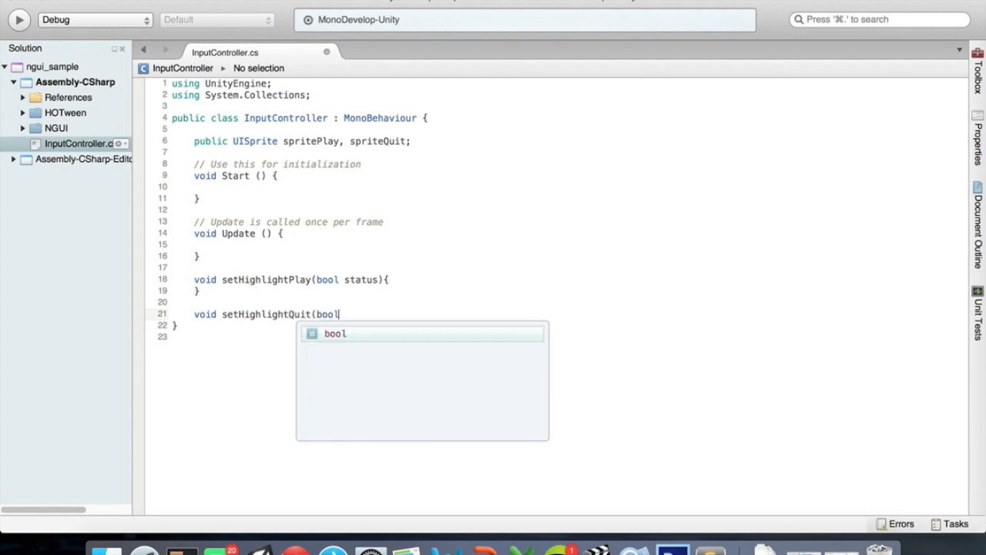
pyautogui.write(' status){')
pyautogui.press('Return')
pyautogui.write('}')
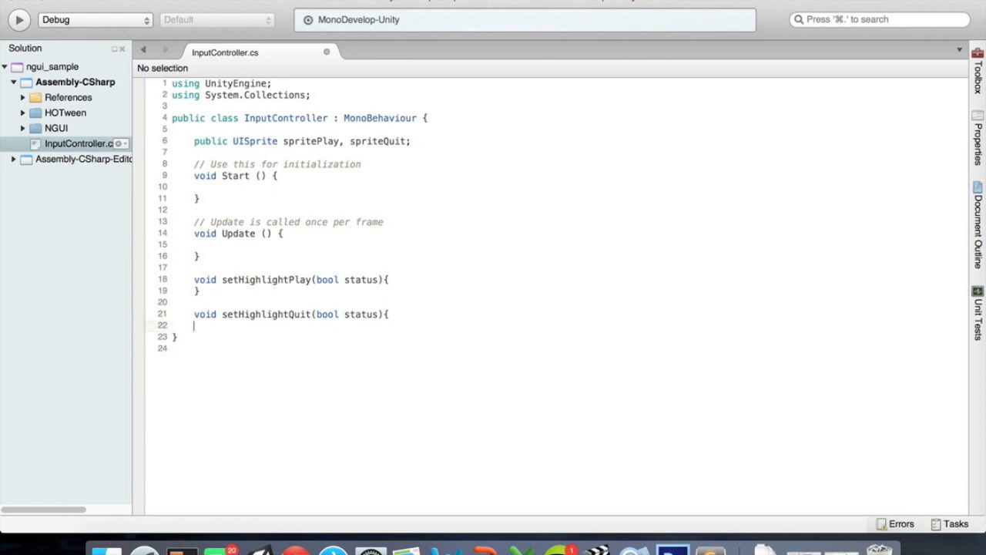
pyautogui.press('BackSpace')
pyautogui.write('}')
# Insert an indented blank line inside the body of the setHighlightPlay method
pyautogui.press('Up')
pyautogui.press('Up')
pyautogui.press('Up')
pyautogui.press('Left')
pyautogui.press('Return')
pyautogui.press('Up')
pyautogui.press('Tab')
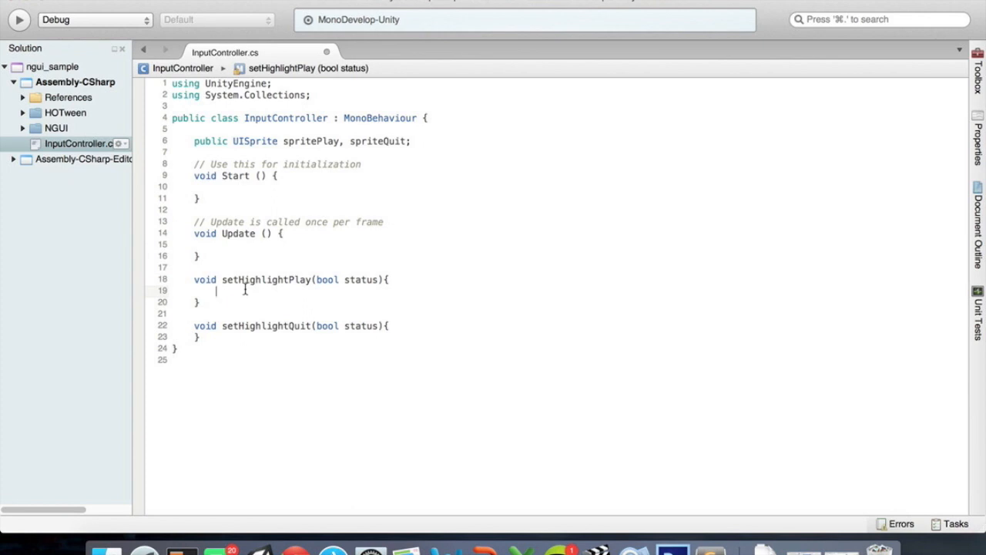
# Switch to Unity, preview the _0004_play_highlighted sprite on actionPlay, and restore its _0005_play_normal sprite
pyautogui.hotkey('ctrl', 'Left')
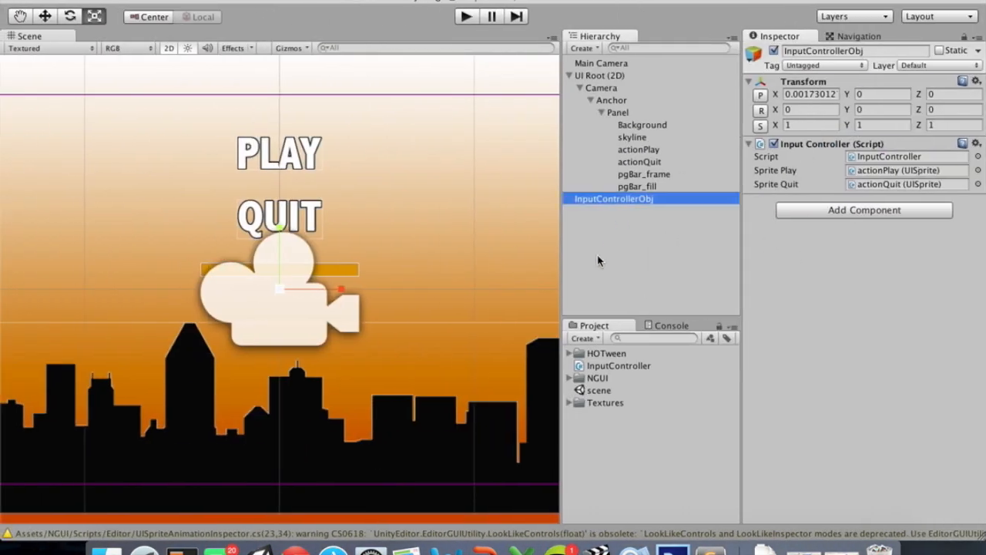
pyautogui.click(636, 151)
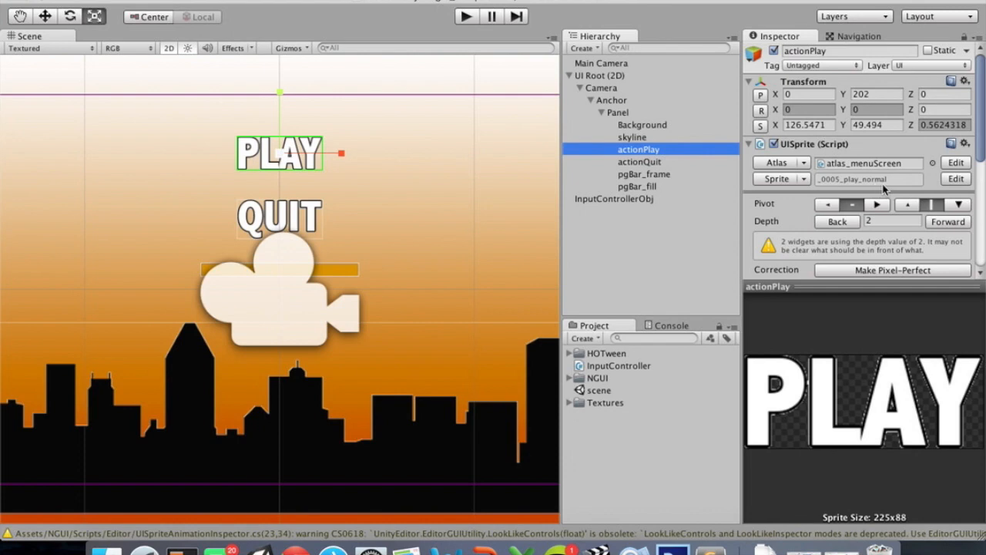
pyautogui.click(804, 180)
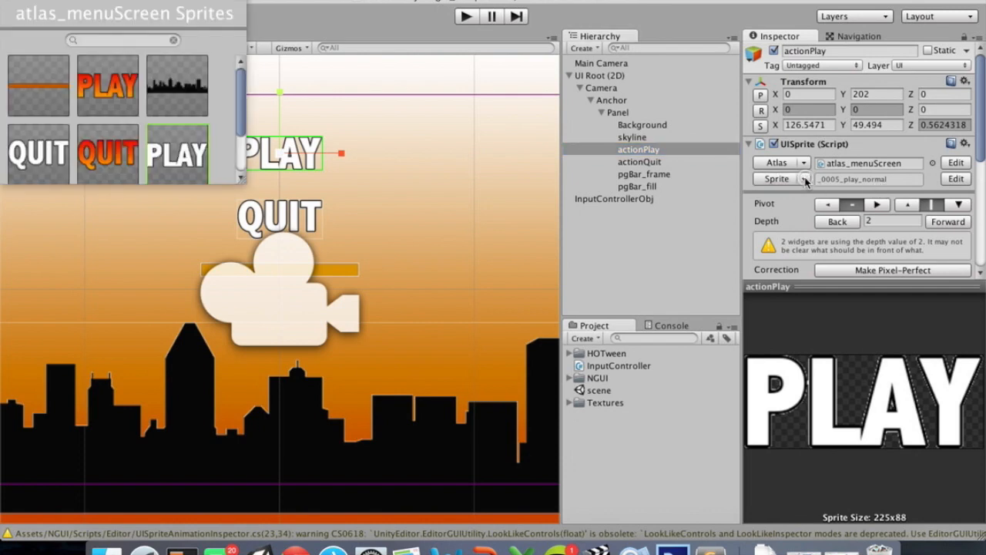
pyautogui.click(120, 98)
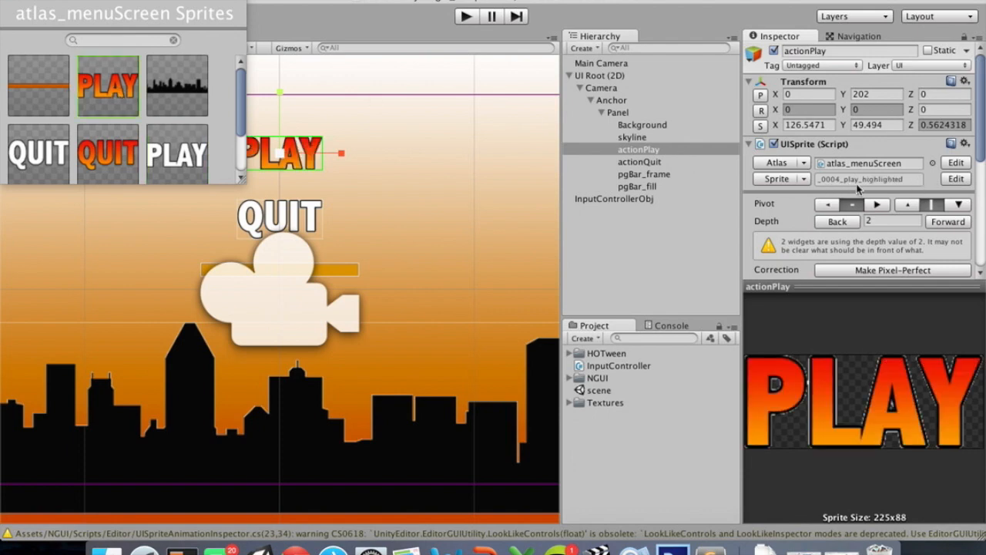
pyautogui.click(163, 151)
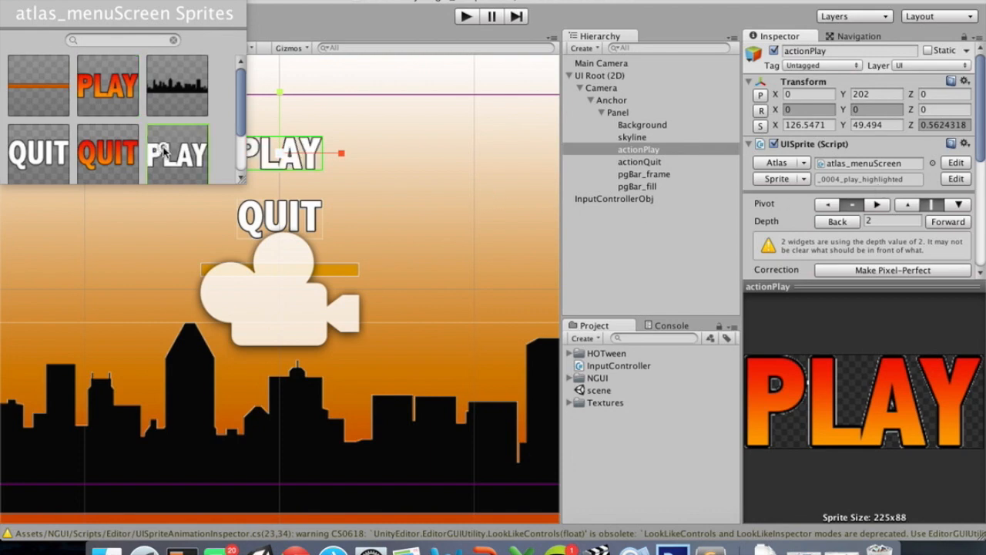
pyautogui.click(9, 3)
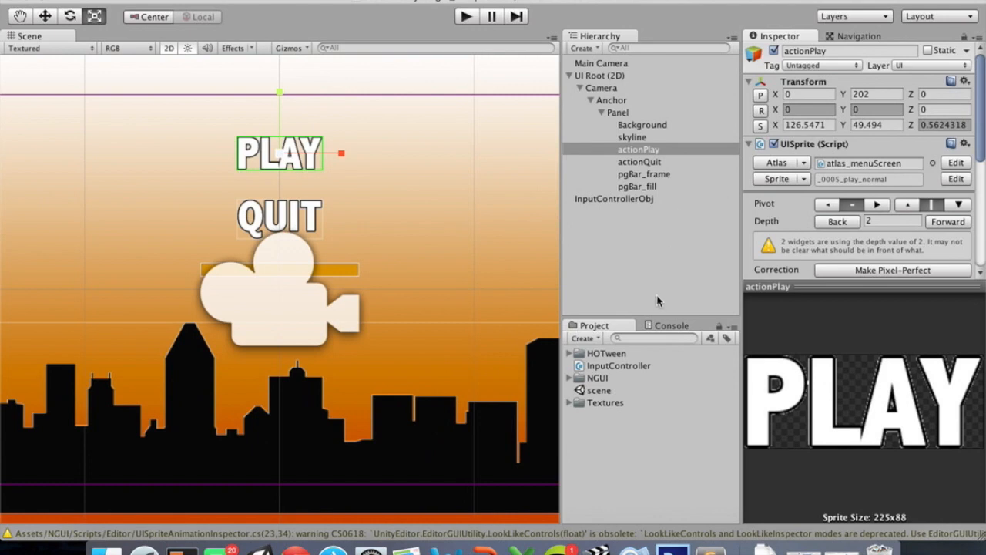
# Inspect the _0004_play_highlighted texture in the project's Textures folder and collapse the folder again
pyautogui.click(570, 402)
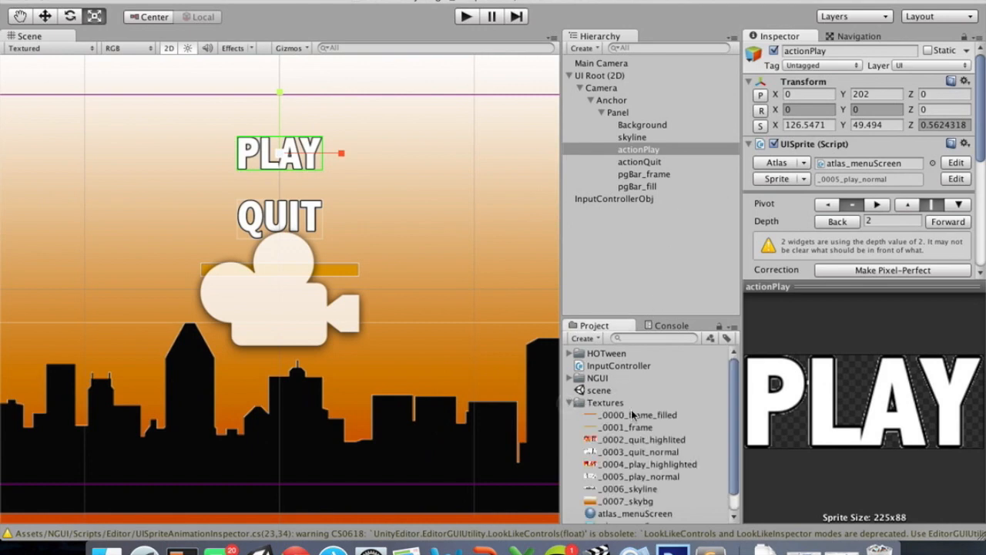
pyautogui.scroll(-2, 662, 472)
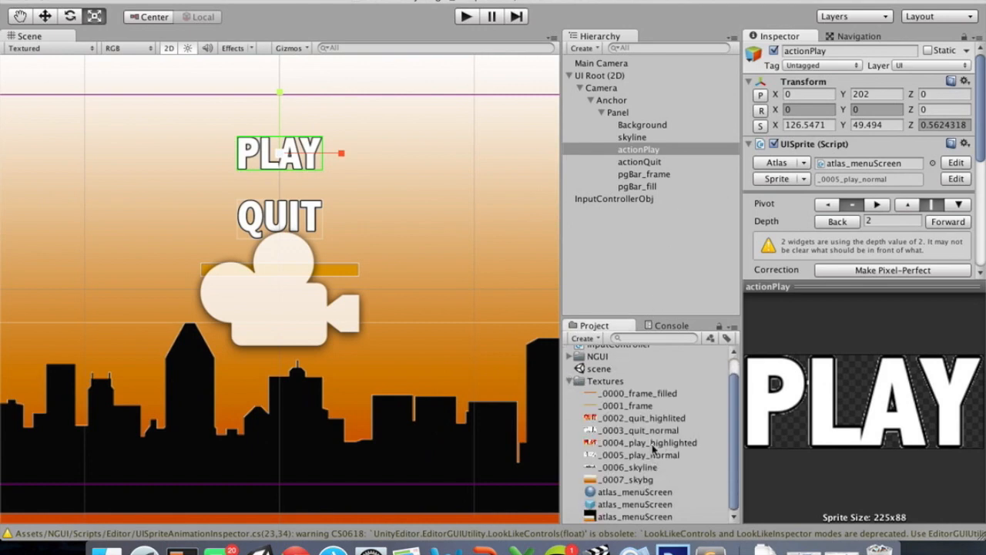
pyautogui.click(653, 444)
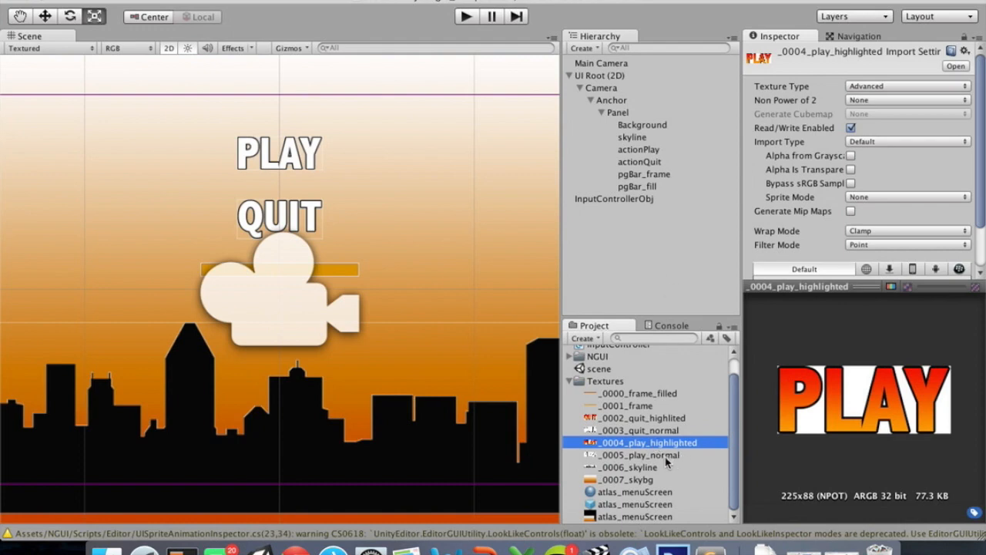
pyautogui.click(569, 381)
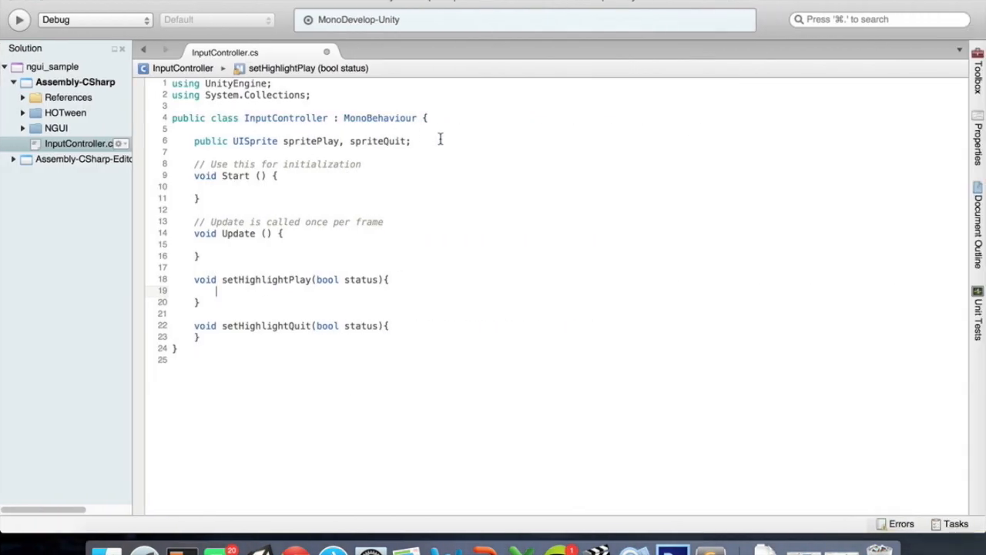
# Switch to MonoDevelop and declare the public Texture2D variables playNormal and playSelected below the UISprite declaration
pyautogui.click(446, 140)
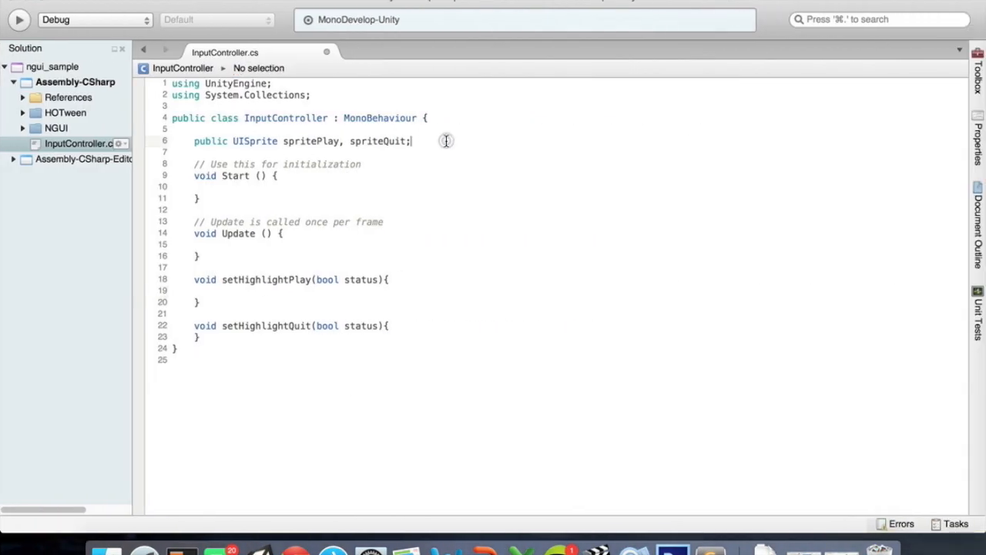
pyautogui.press('Return')
pyautogui.write('public ')
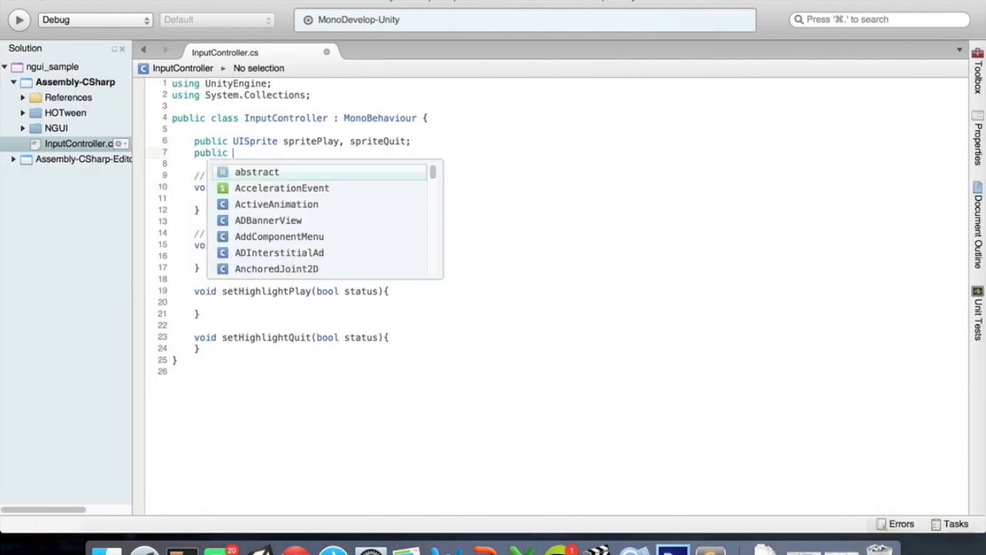
pyautogui.write('Texture2')
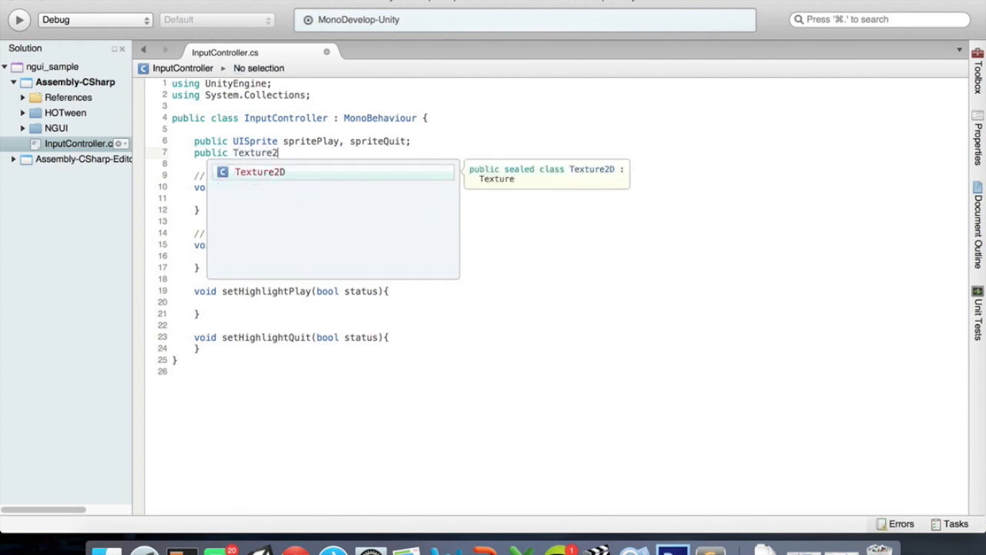
pyautogui.press('Return')
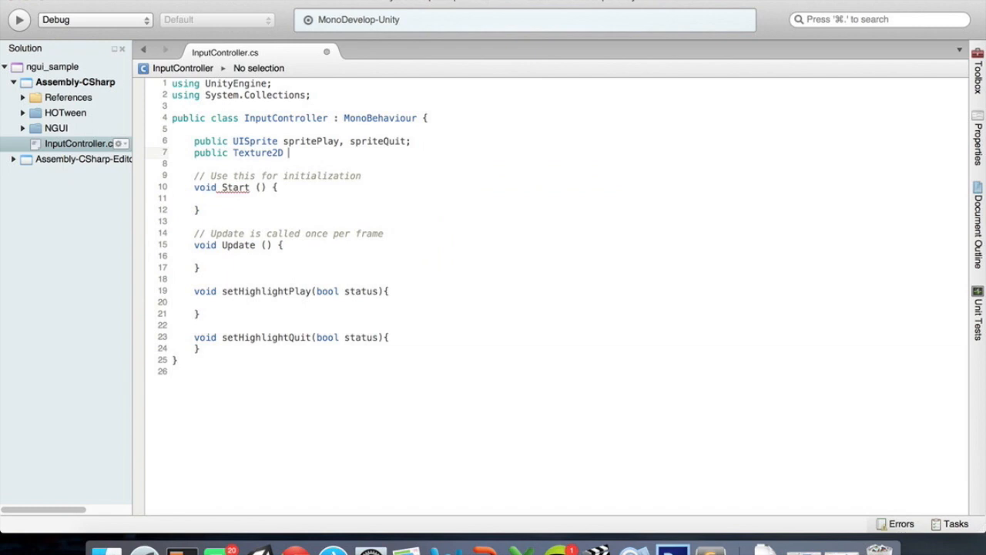
pyautogui.write('playNormal, play')
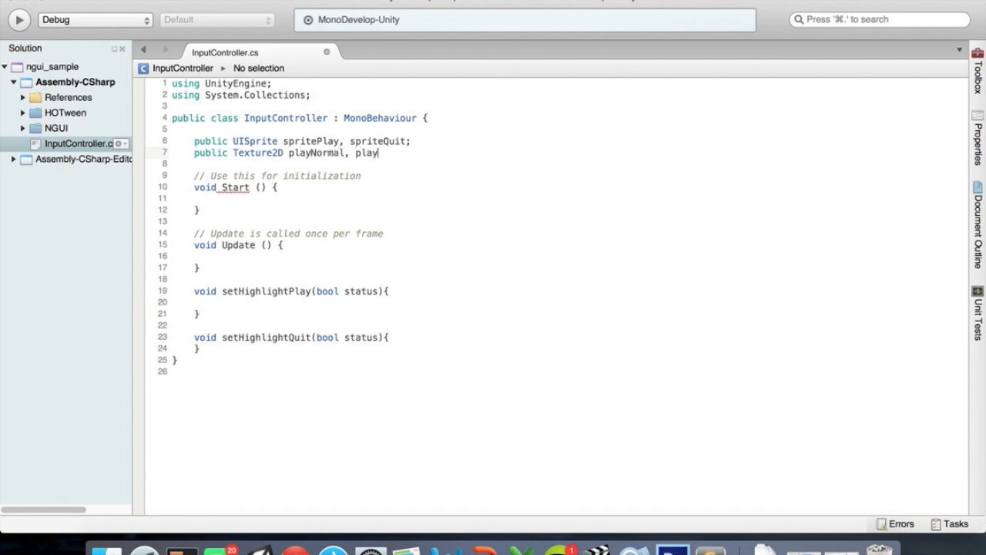
pyautogui.press('BackSpace')
pyautogui.press('BackSpace')
pyautogui.write('Selected;')
# Declare the public Texture2D variables quitNormal and quitSelected on the next line and save the script
pyautogui.press('Return')
pyautogui.write('publ')
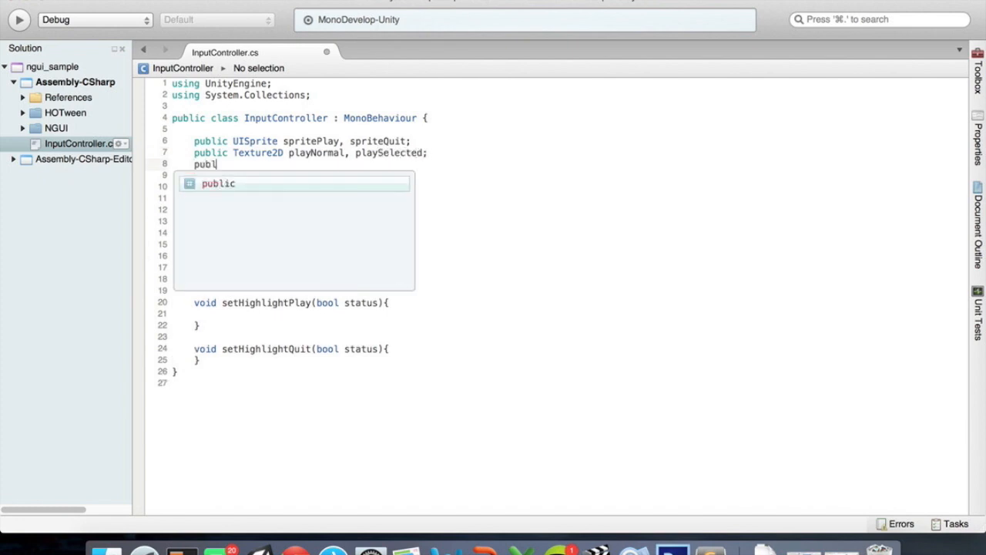
pyautogui.write('ic Texture ')
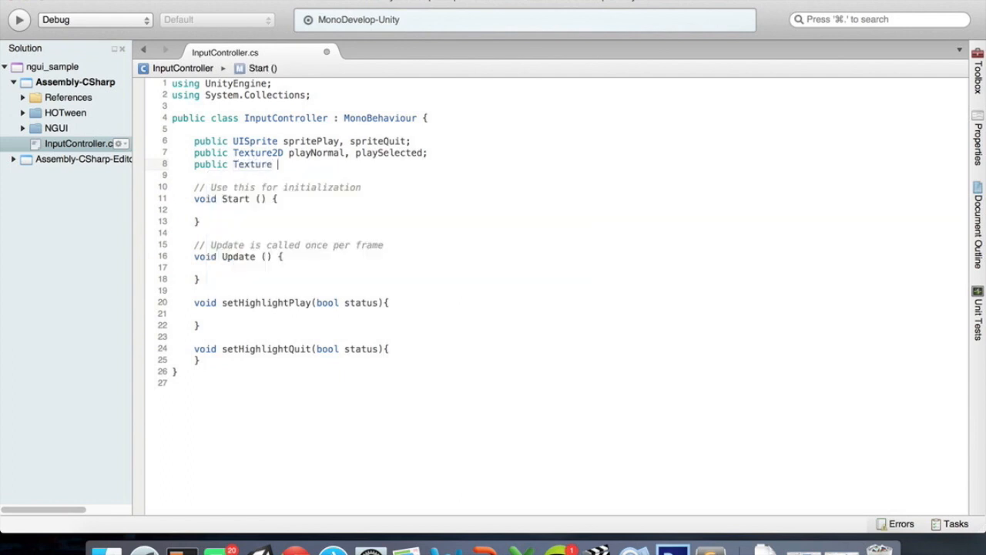
pyautogui.write('D pl')
pyautogui.press('BackSpace')
pyautogui.press('BackSpace')
pyautogui.write('quitNormal, ')
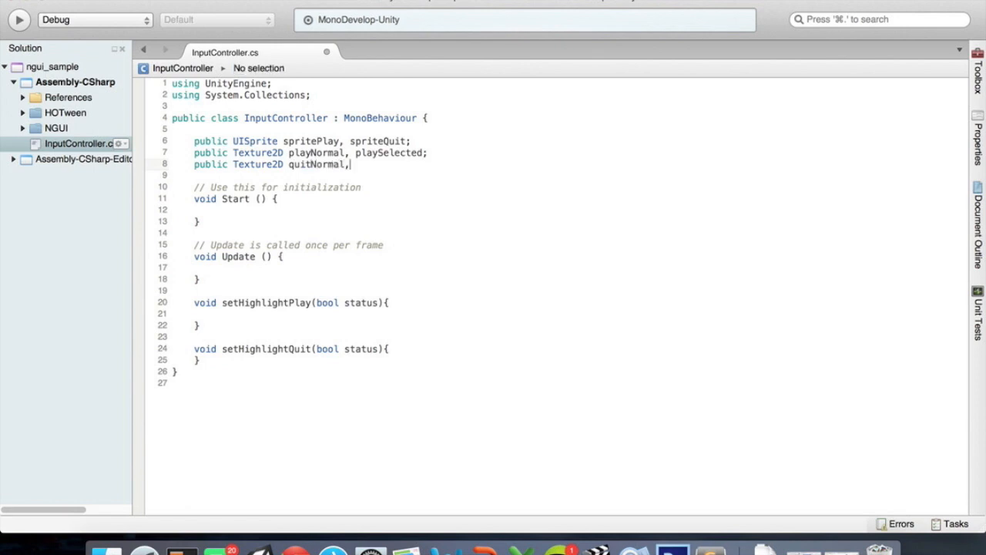
pyautogui.write('quitSelecte')
pyautogui.press('super+s')
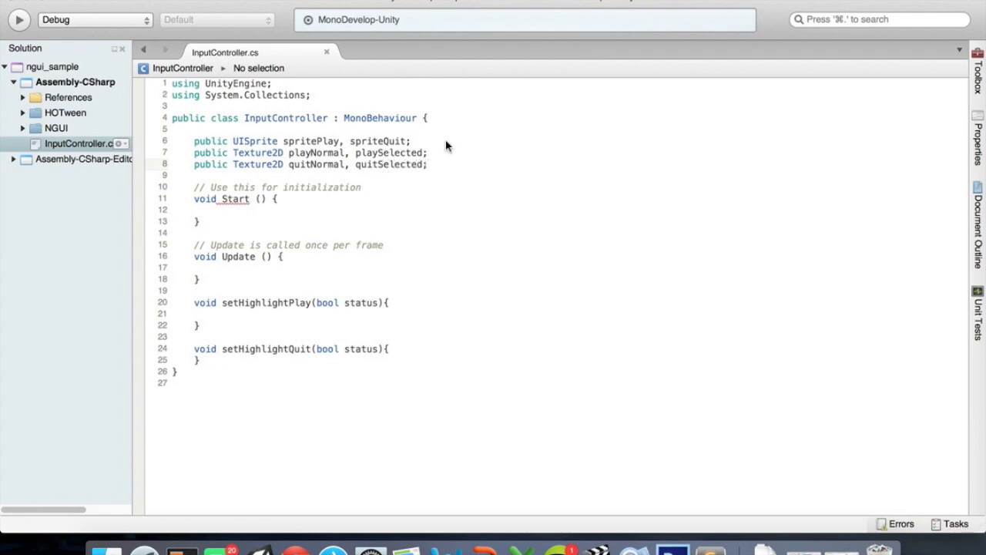
# Return to Unity and assign the _0005_play_normal texture to Play Normal and _0004_play_highlighted to Play Selected on InputControllerObj
pyautogui.press('super+Tab')
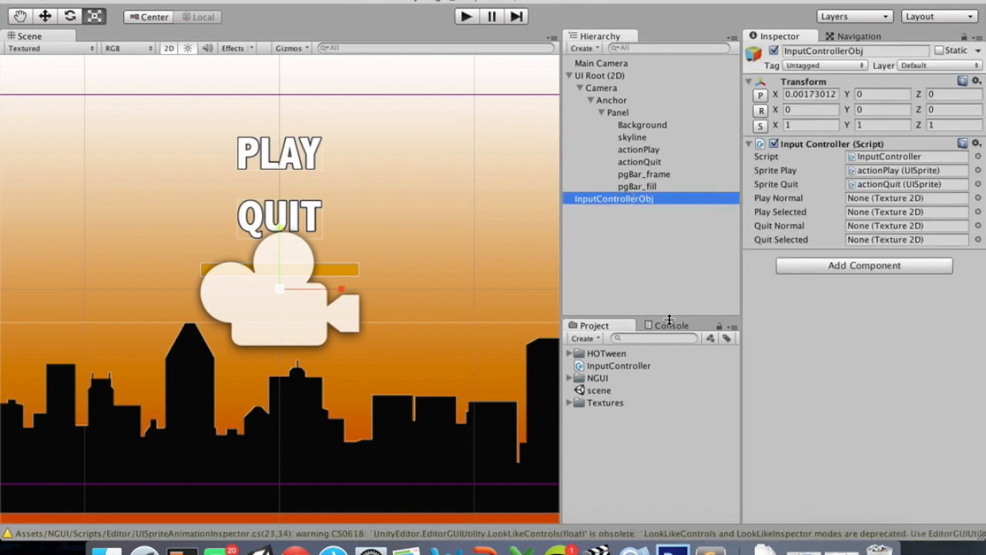
pyautogui.click(569, 402)
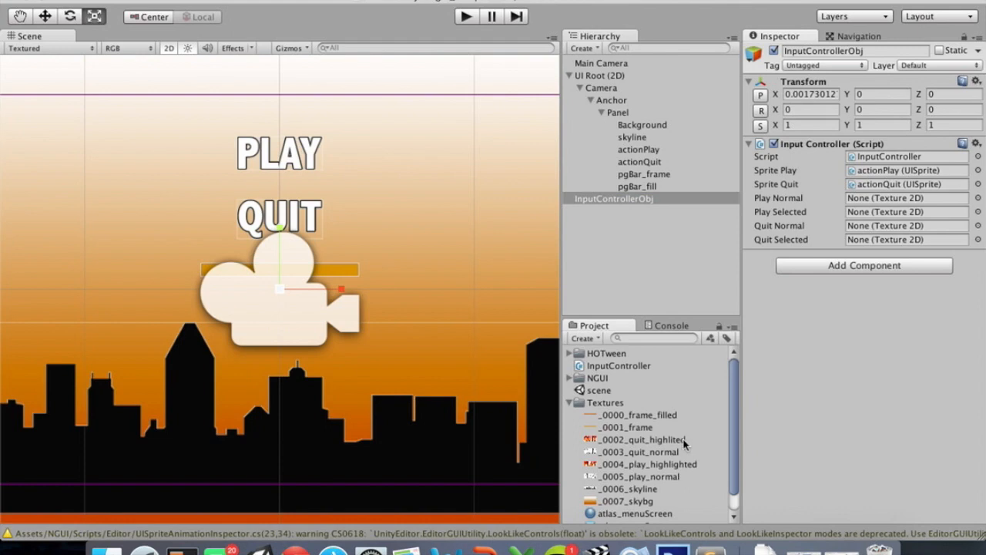
pyautogui.scroll(-1, 684, 444)
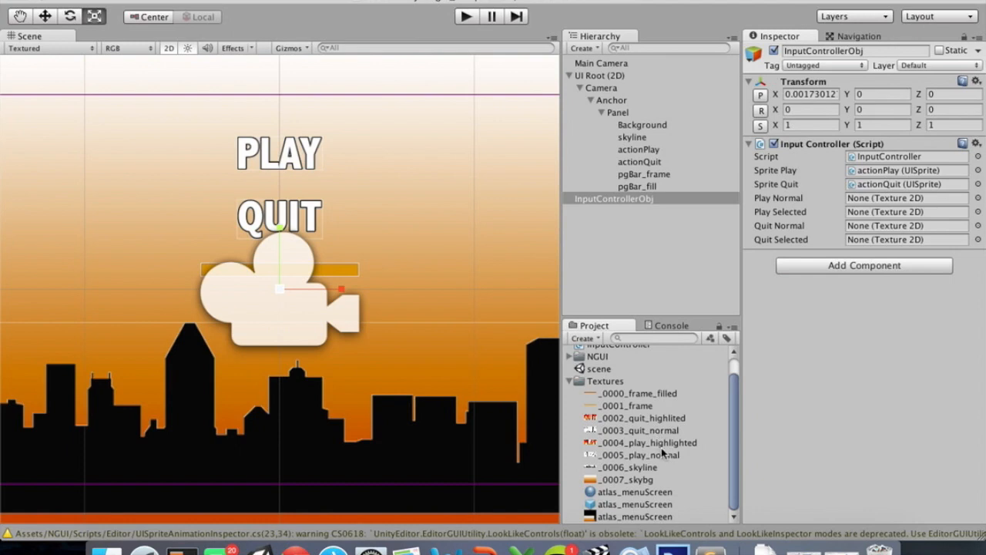
pyautogui.moveTo(660, 454); pyautogui.dragTo(847, 198)
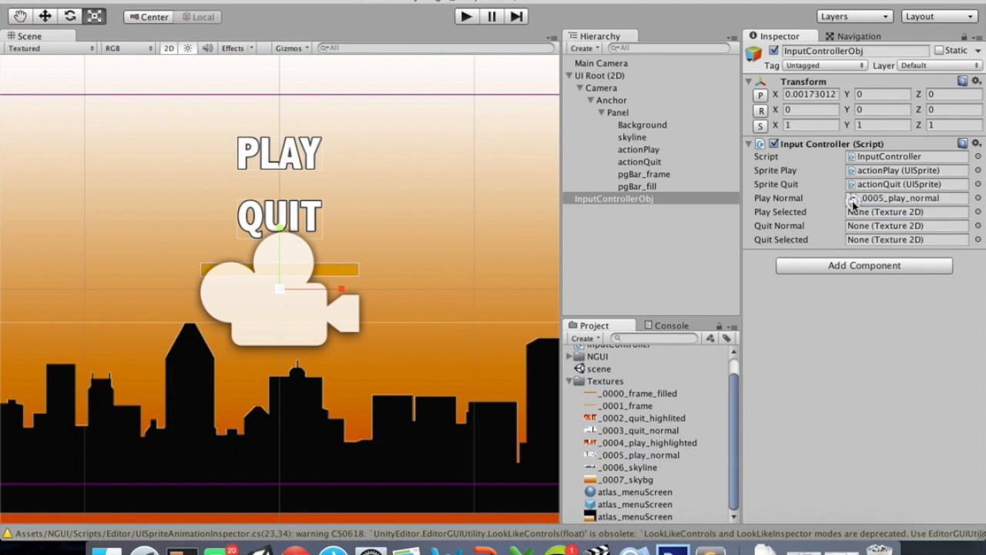
pyautogui.click(671, 445)
pyautogui.moveTo(671, 444); pyautogui.dragTo(856, 216)
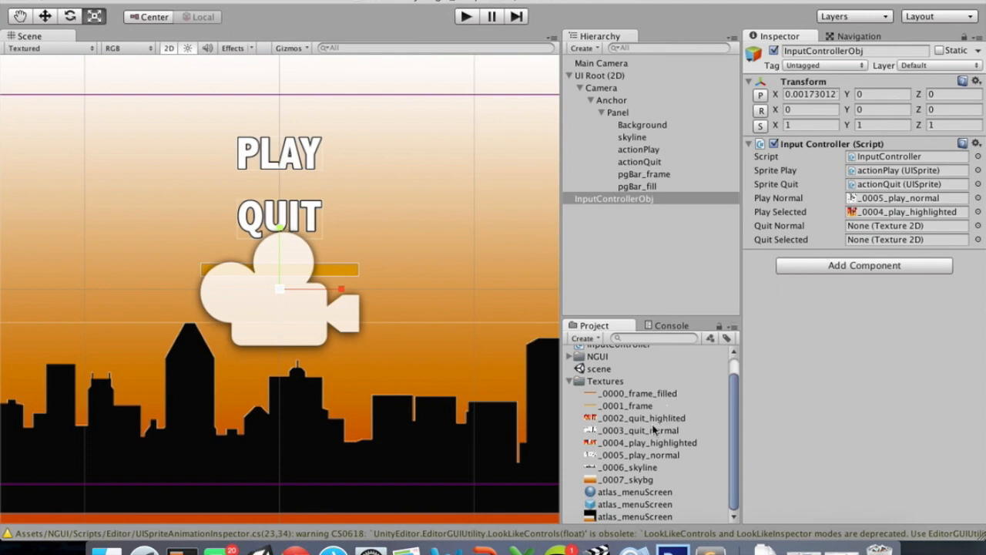
# Assign the _0003_quit_normal texture to Quit Normal and _0002_quit_highlited to Quit Selected on InputControllerObj
pyautogui.moveTo(652, 430); pyautogui.dragTo(859, 225)
pyautogui.moveTo(672, 418); pyautogui.dragTo(885, 240)
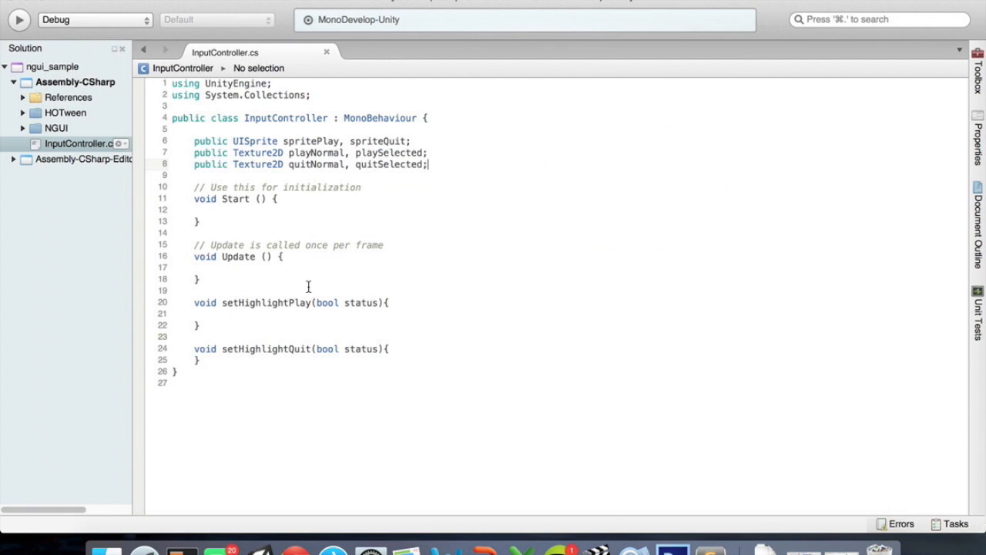
# Switch to MonoDevelop and add an if(status) block with braces inside the setHighlightPlay function
pyautogui.click(215, 313)
pyautogui.press('Tab')
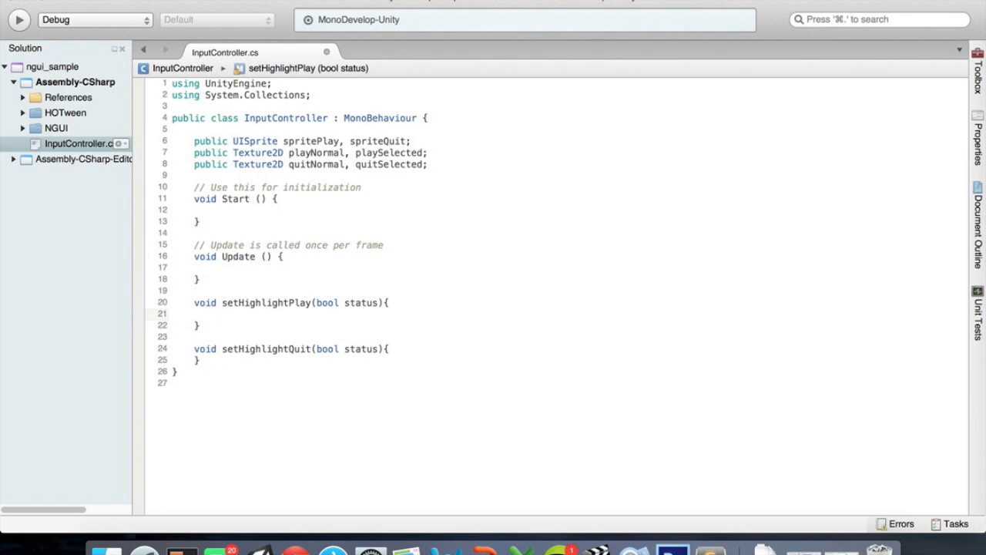
pyautogui.write('if(status){')
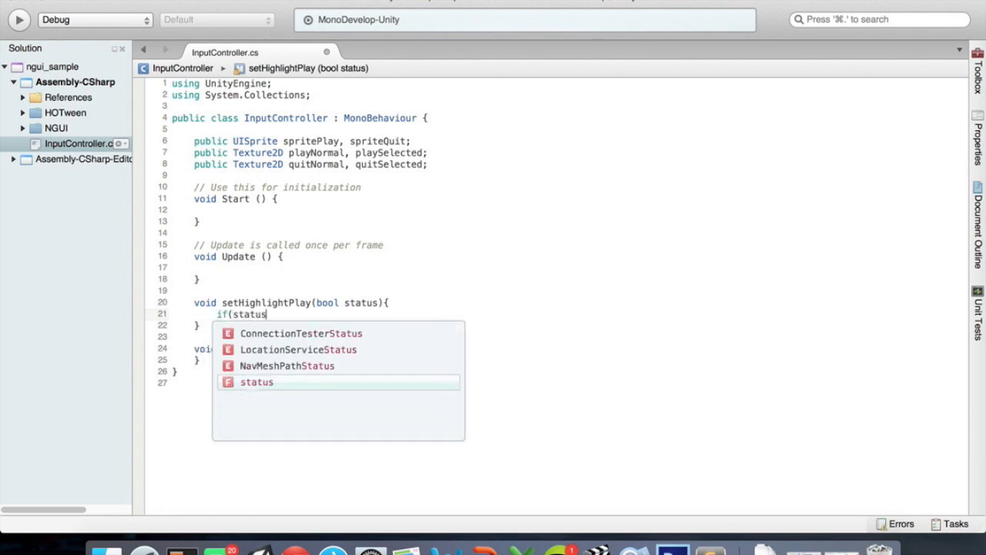
pyautogui.press('Return')
pyautogui.write('}')
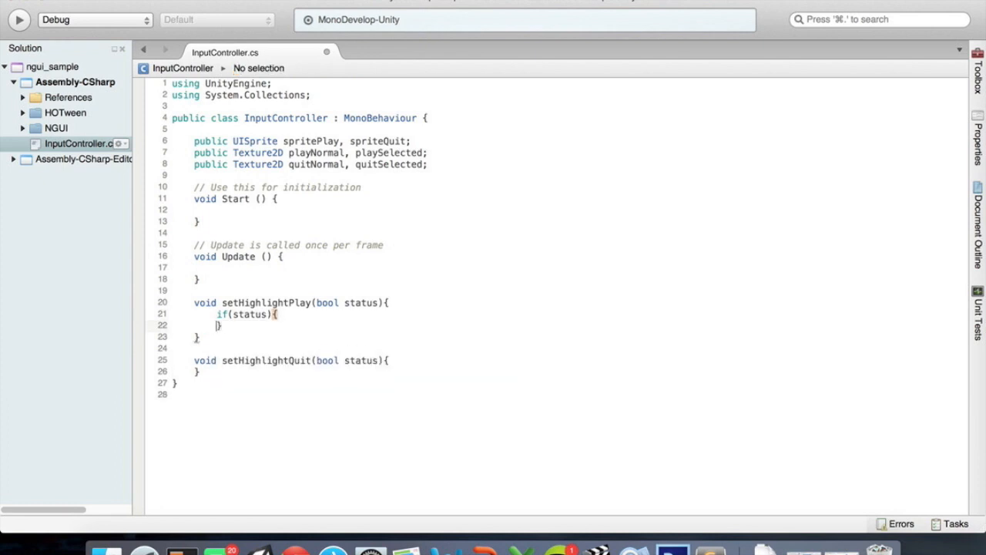
pyautogui.press('Return')
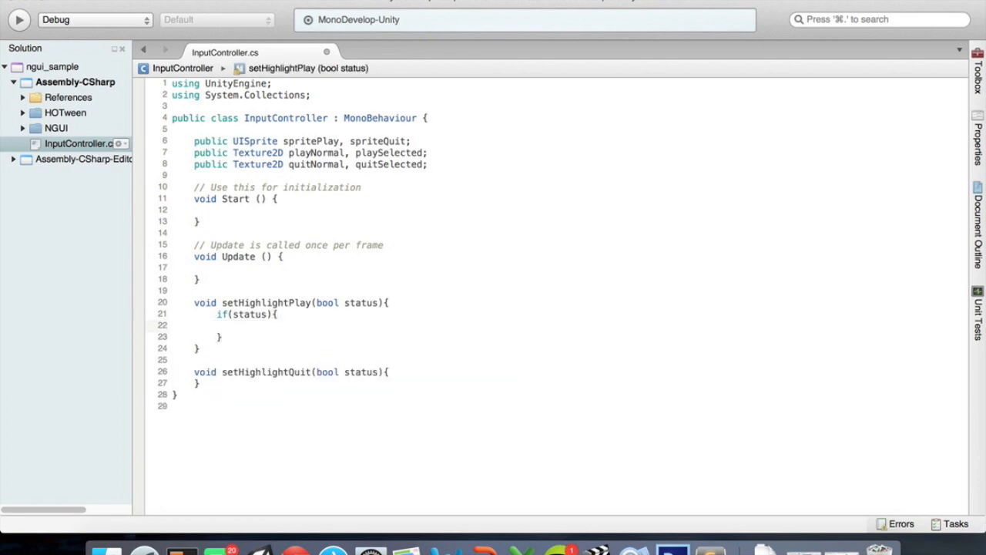
# Inside the if block, set spritePlay.spriteName to playSelected.name and start a new line below it
pyautogui.write('spriteP')
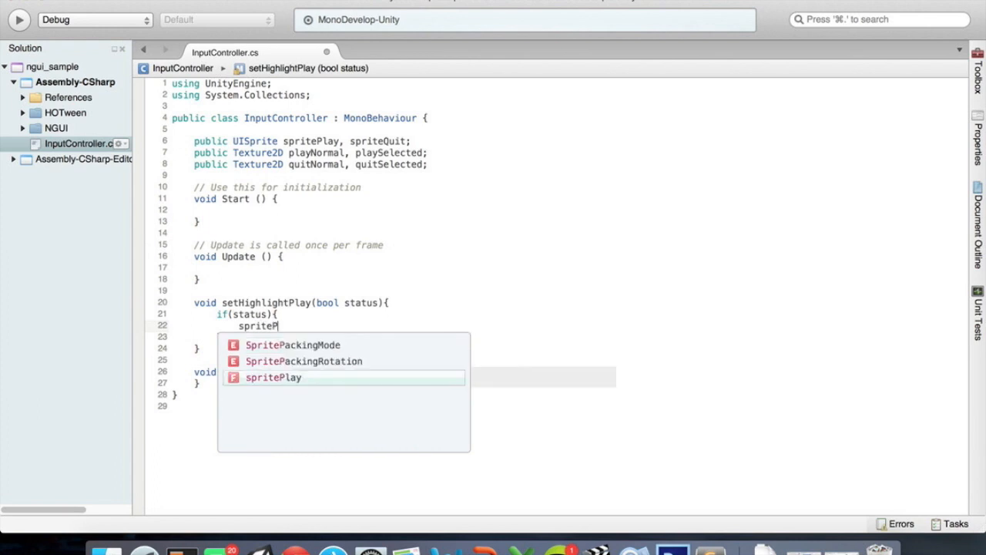
pyautogui.write('lay.')
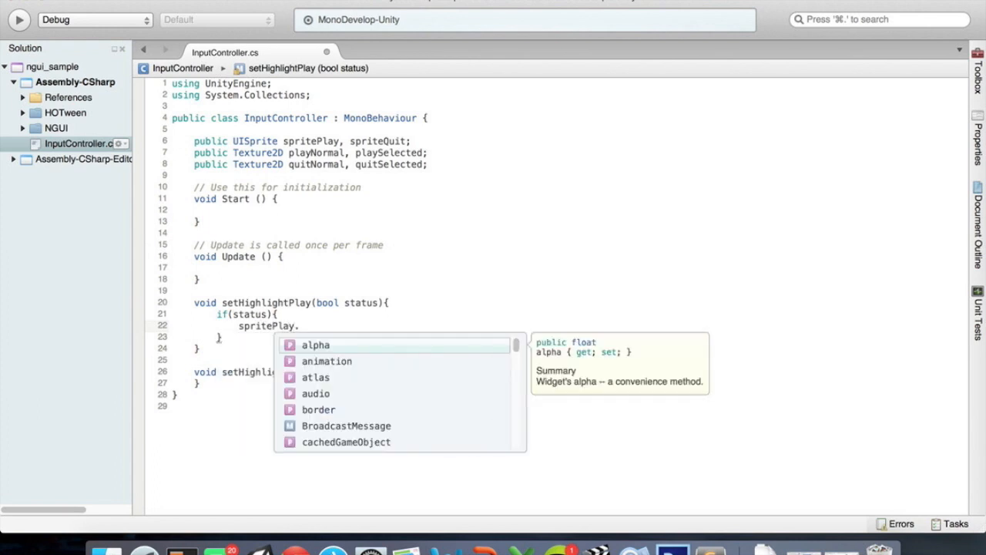
pyautogui.write('spri')
pyautogui.press('Return')
pyautogui.write('= ')
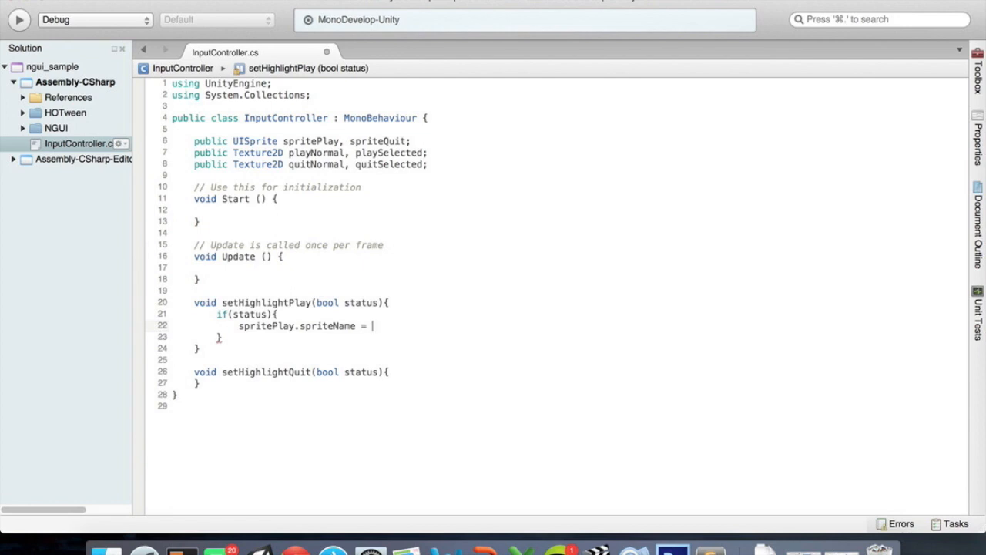
pyautogui.write('playSe')
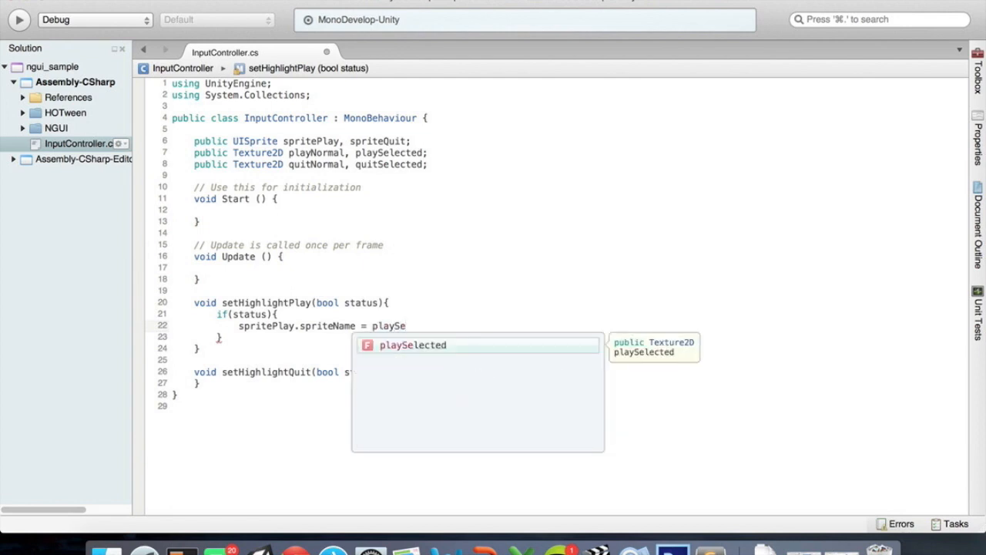
pyautogui.press('Return')
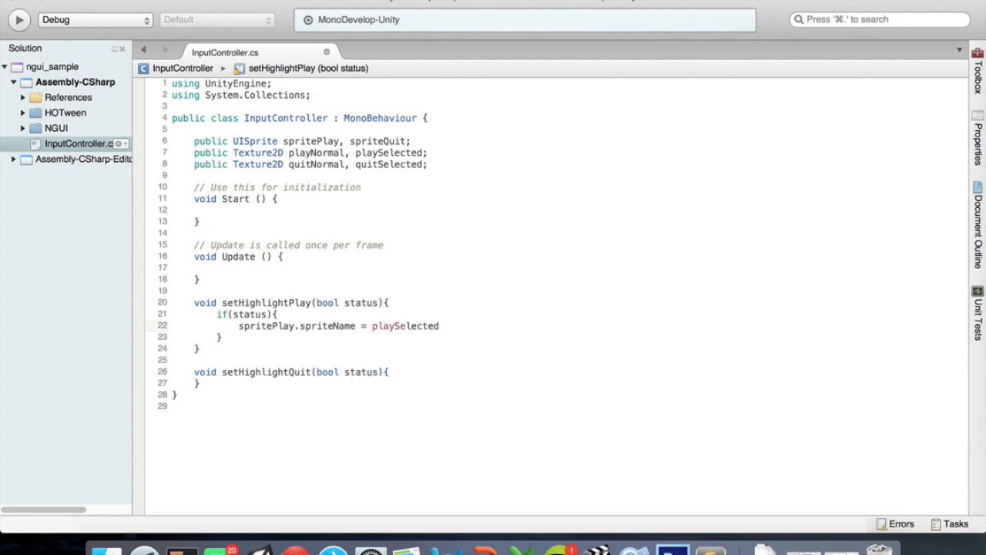
pyautogui.write('.name;')
pyautogui.press('Return')
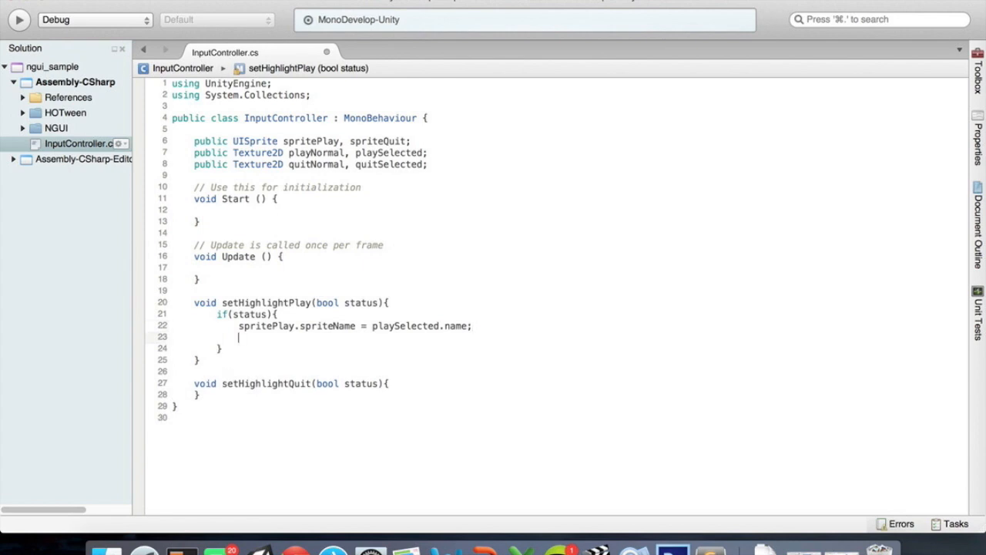
# Add a second statement in the if block that sets spriteQuit.spriteName to quitNormal.name
pyautogui.write('sprite')
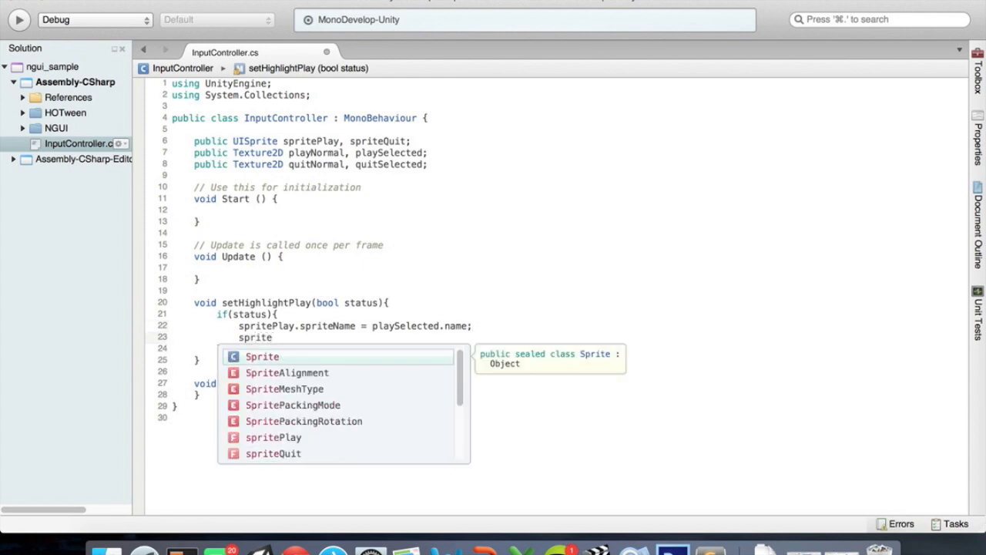
pyautogui.write('Play')
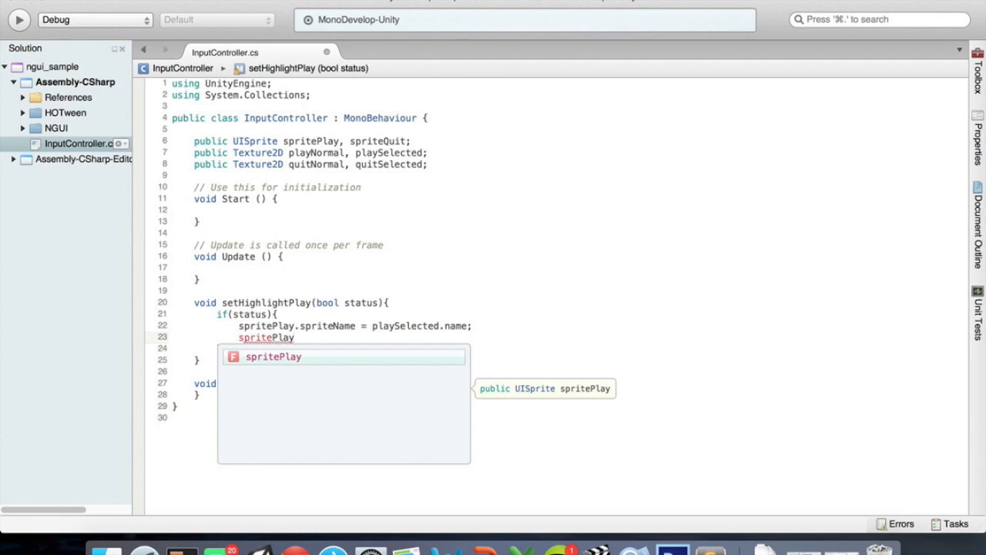
pyautogui.press('BackSpace')
pyautogui.press('BackSpace')
pyautogui.press('BackSpace')
pyautogui.press('BackSpace')
pyautogui.write('Quit')
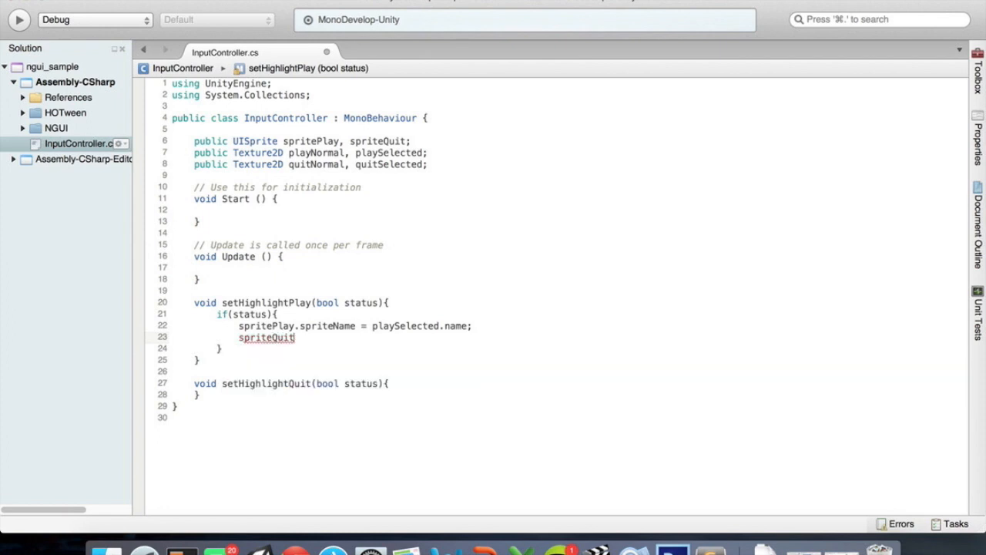
pyautogui.write('.spri')
pyautogui.press('Return')
pyautogui.write('= ')
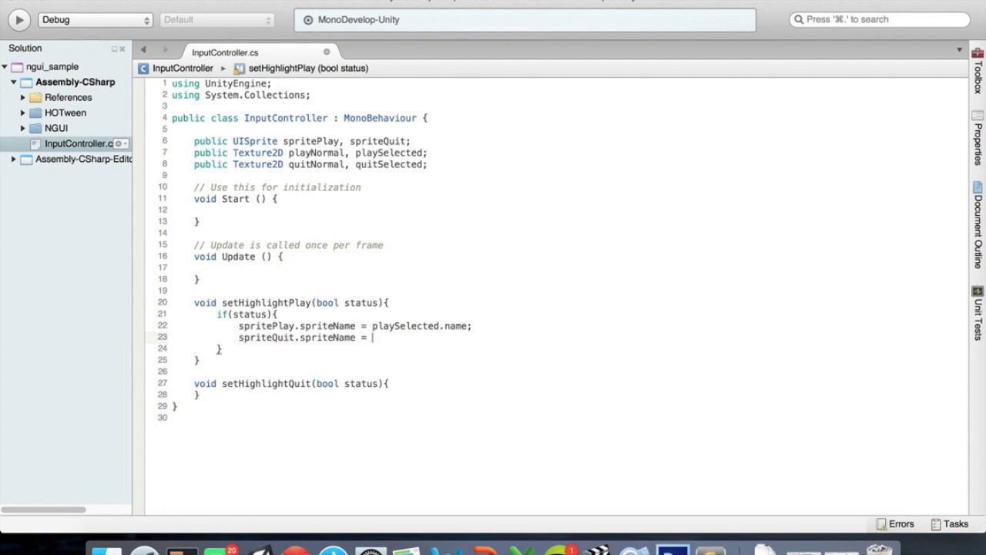
pyautogui.write('quit')
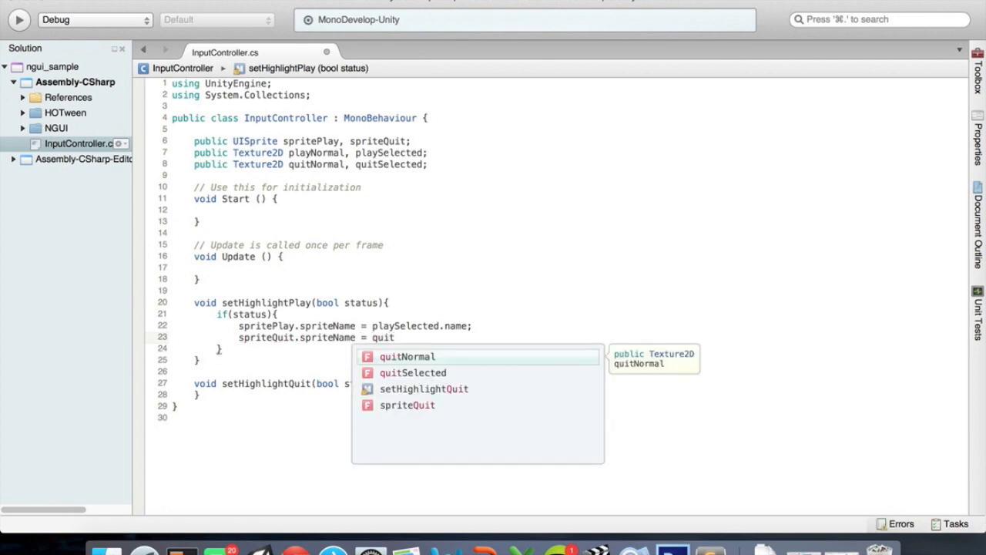
pyautogui.write('S')
pyautogui.press('BackSpace')
pyautogui.press('BackSpace')
pyautogui.write('tNormal.name')
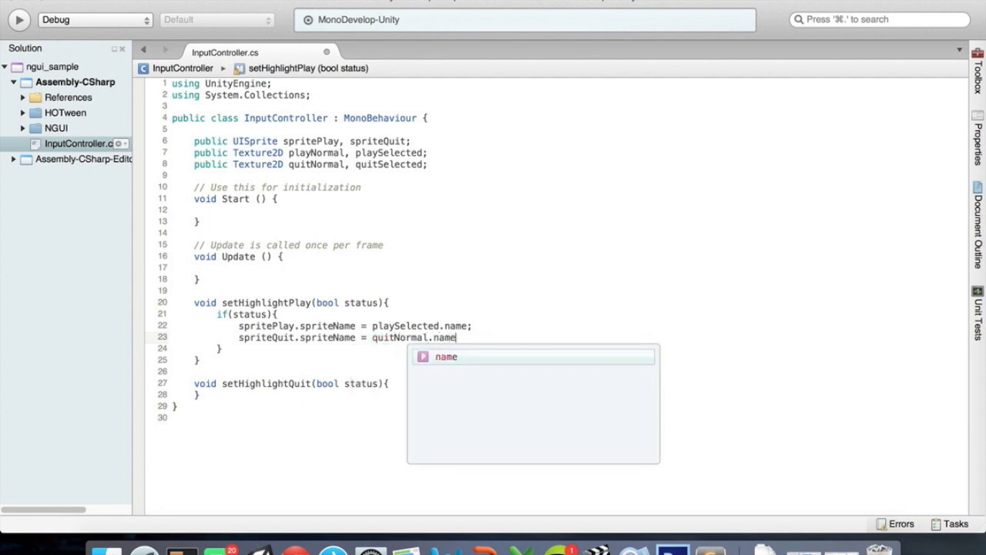
pyautogui.write(';')
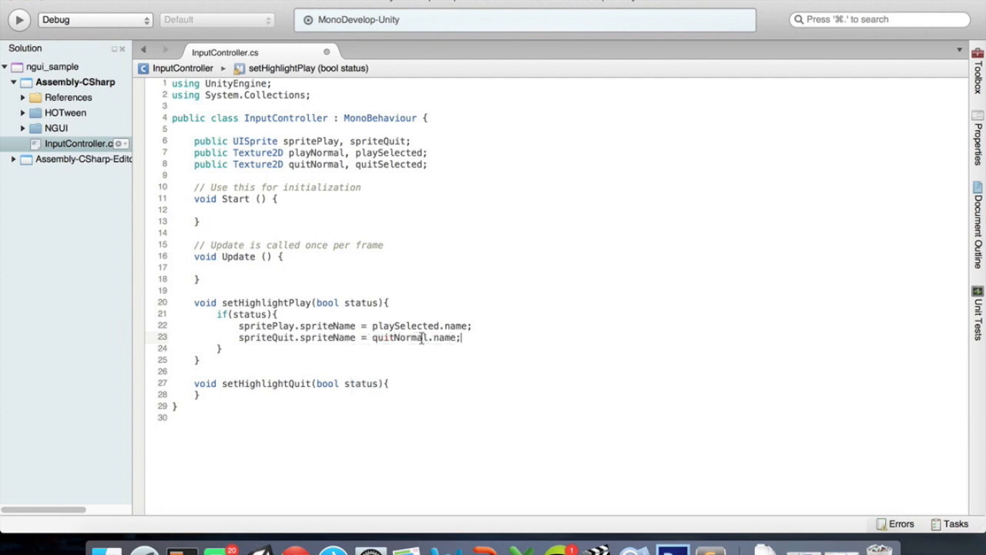
# Add an empty else block with braces after the if block in setHighlightPlay
pyautogui.click(243, 348)
pyautogui.press('Return')
pyautogui.write('else')
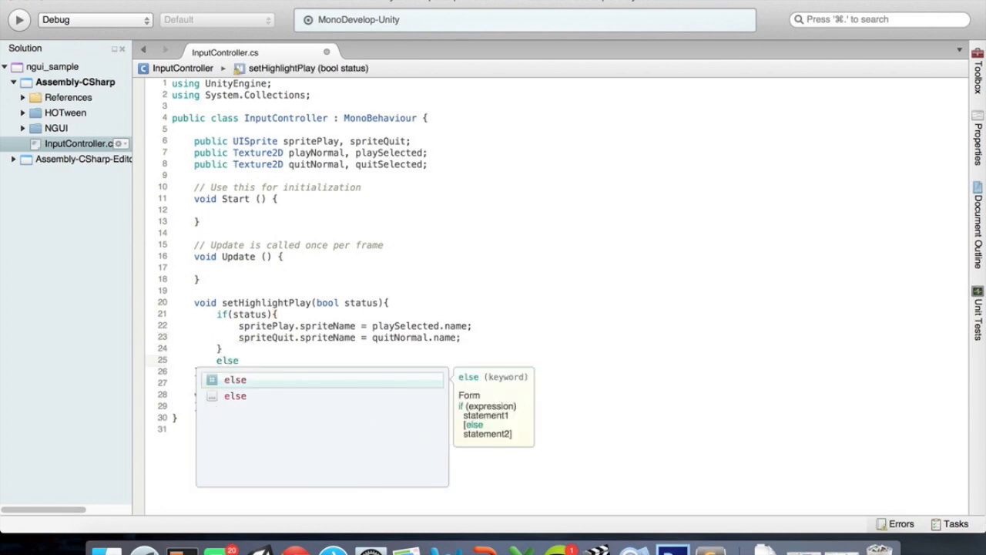
pyautogui.write('{')
pyautogui.press('Return')
pyautogui.press('Return')
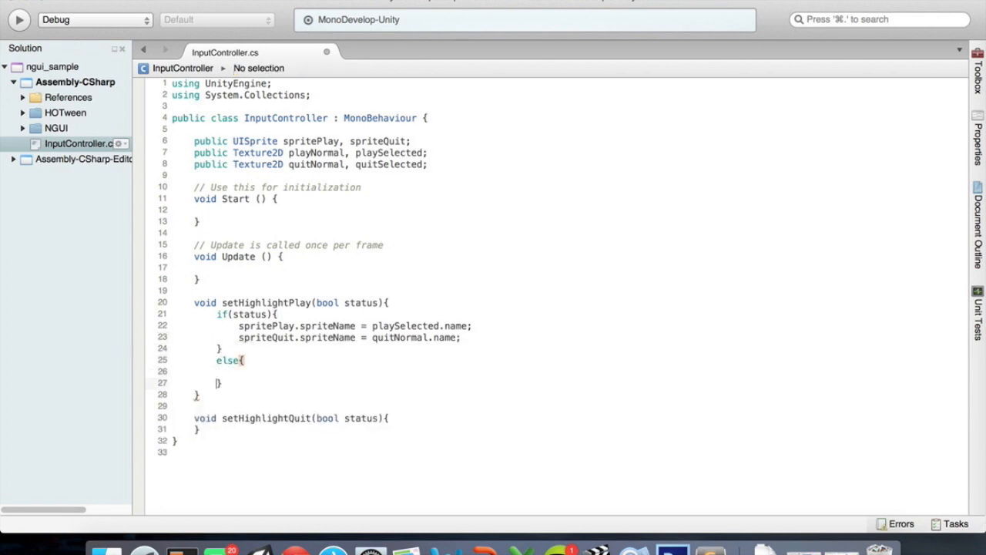
pyautogui.press('Up')
pyautogui.write('q')
pyautogui.press('BackSpace')
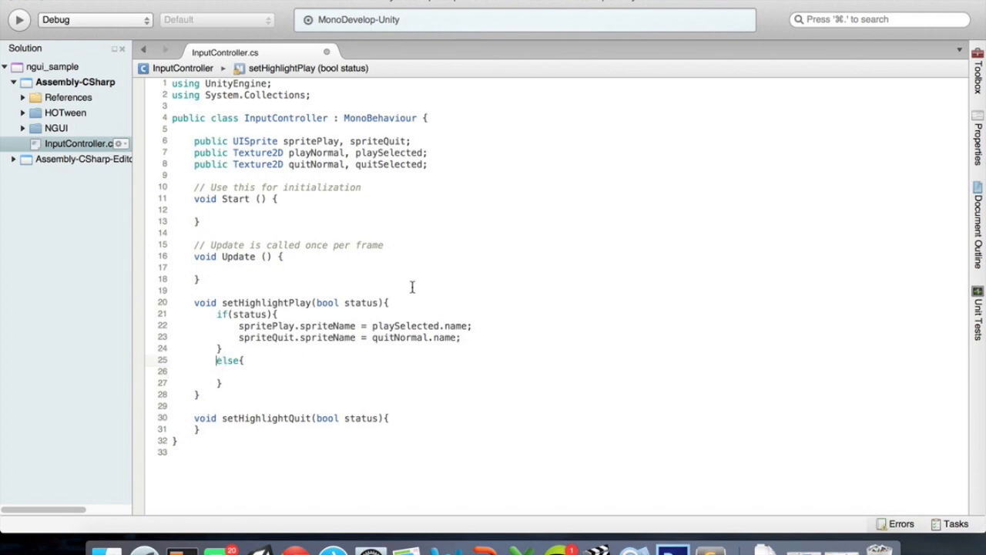
pyautogui.press('Down')
pyautogui.write('spritePlay')
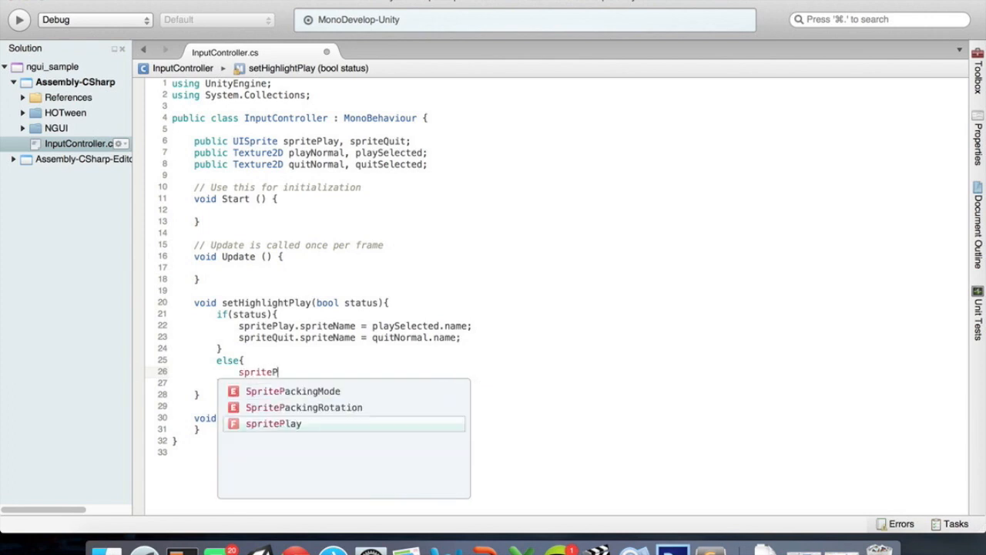
pyautogui.press('BackSpace')
pyautogui.press('BackSpace')
pyautogui.press('BackSpace')
pyautogui.press('BackSpace')
pyautogui.press('BackSpace')
pyautogui.press('BackSpace')
pyautogui.press('BackSpace')
pyautogui.press('BackSpace')
pyautogui.press('BackSpace')
pyautogui.press('BackSpace')
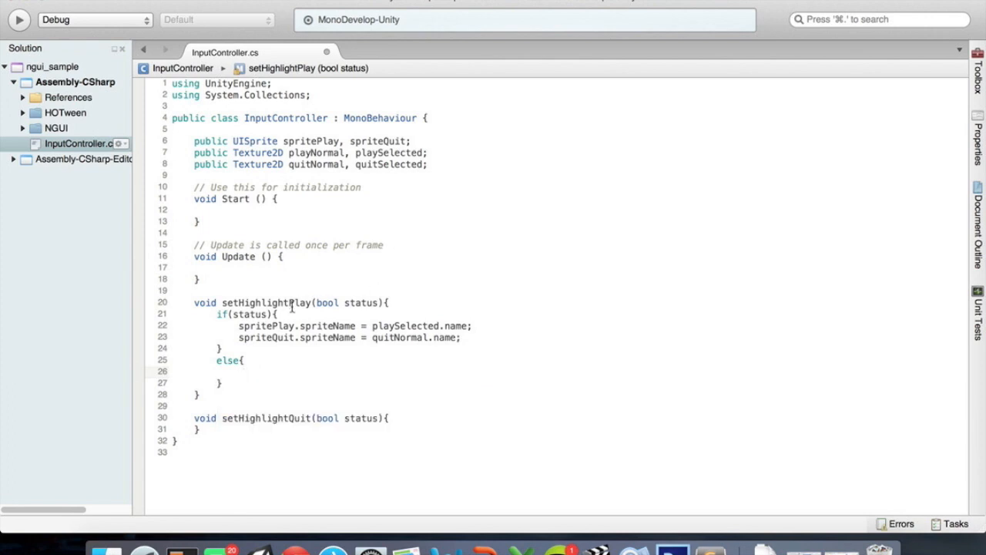
# Copy the spritePlay.spriteName assignment from the if block into the else block of setHighlightPlay
pyautogui.click(238, 326)
pyautogui.hotkey('shift', 'Down')
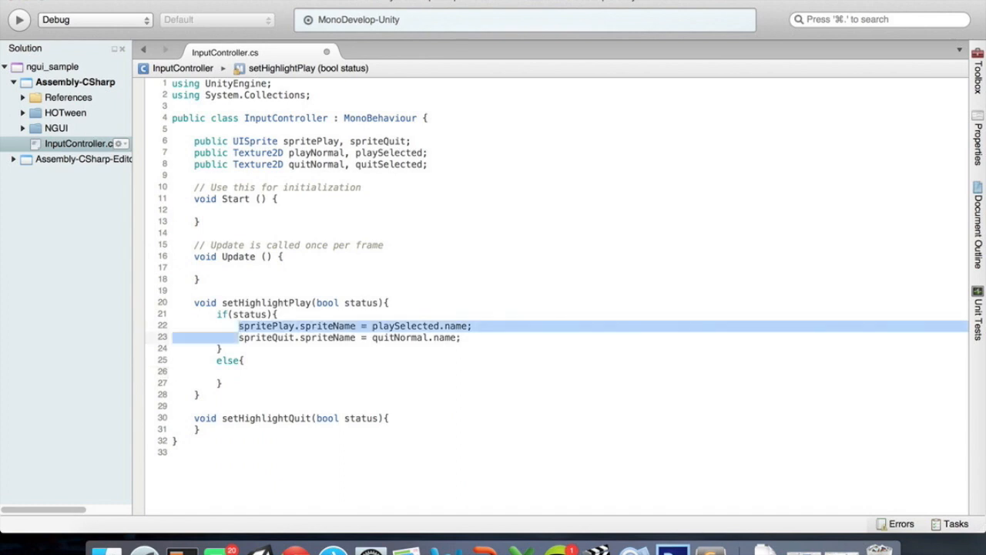
pyautogui.hotkey('ctrl', 'c')
pyautogui.press('Down')
pyautogui.press('Down')
pyautogui.press('Down')
pyautogui.hotkey('ctrl', 'v')
pyautogui.press('BackSpace')
pyautogui.press('BackSpace')
pyautogui.press('BackSpace')
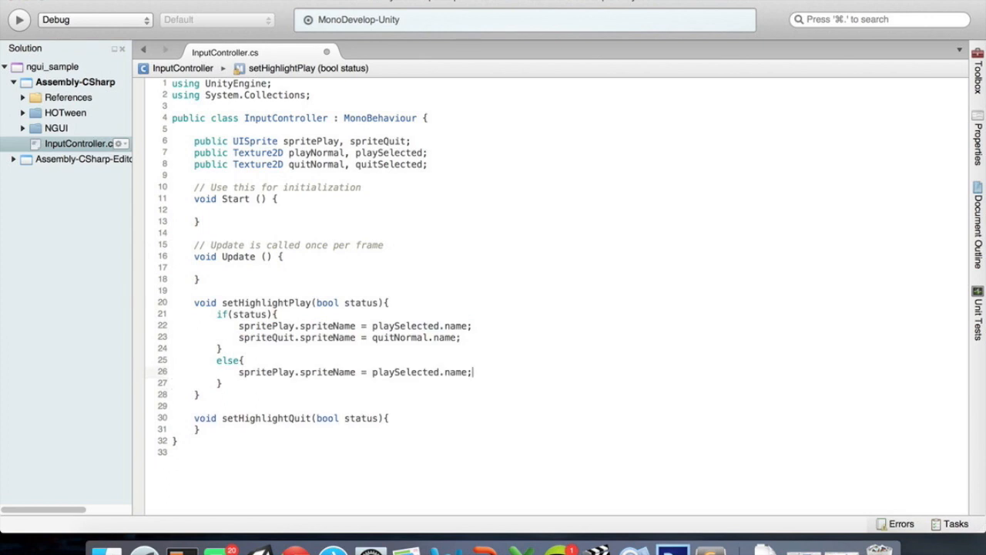
# Change playSelected to playNormal in the else block's spritePlay assignment and save the script
pyautogui.doubleClick(416, 375)
pyautogui.write('playNor')
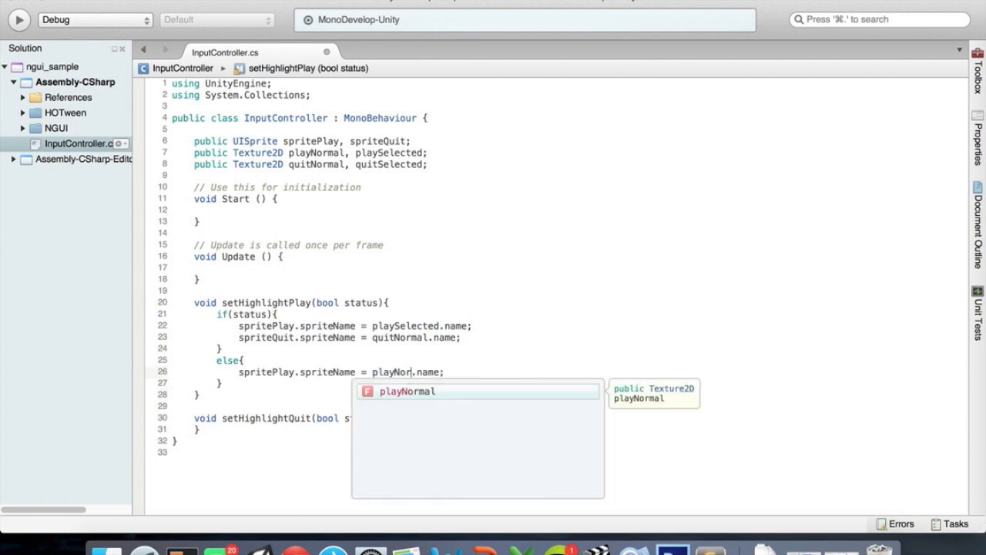
pyautogui.press('Return')
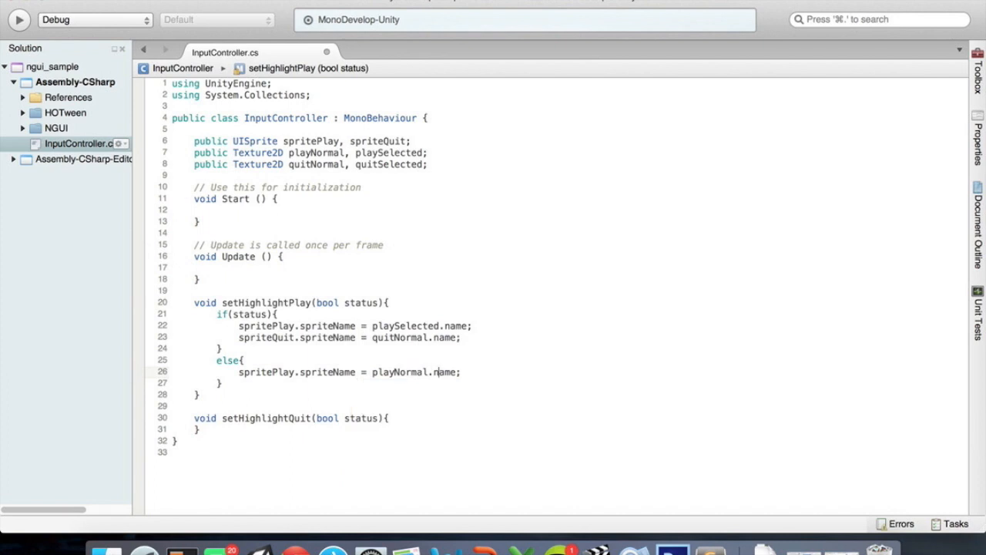
pyautogui.press('super+s')
# Add an if(status) block with braces inside the setHighlightQuit method
pyautogui.click(245, 359)
pyautogui.click(451, 372)
pyautogui.press('Down')
pyautogui.press('Down')
pyautogui.press('Down')
pyautogui.press('Down')
pyautogui.press('Up')
pyautogui.press('Down')
pyautogui.press('Up')
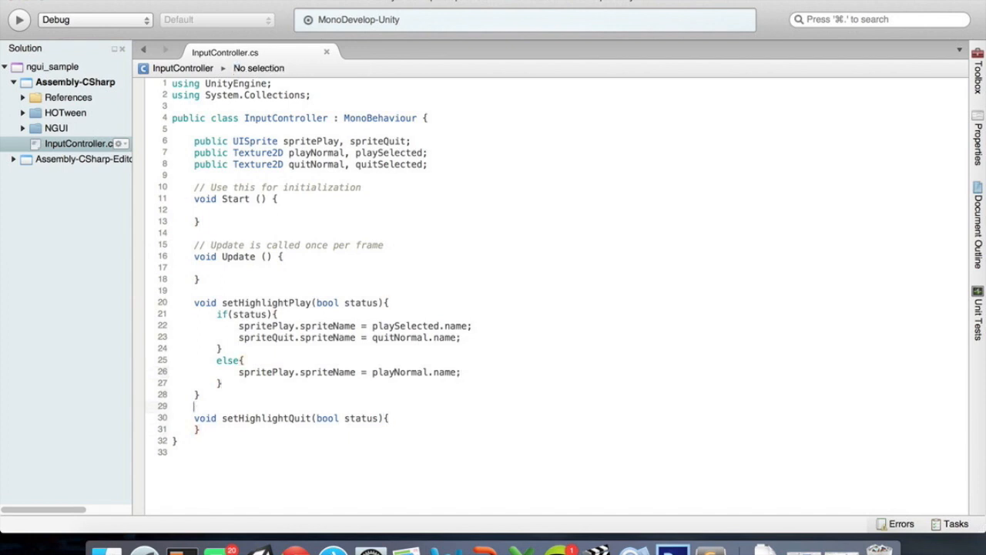
pyautogui.press('Down')
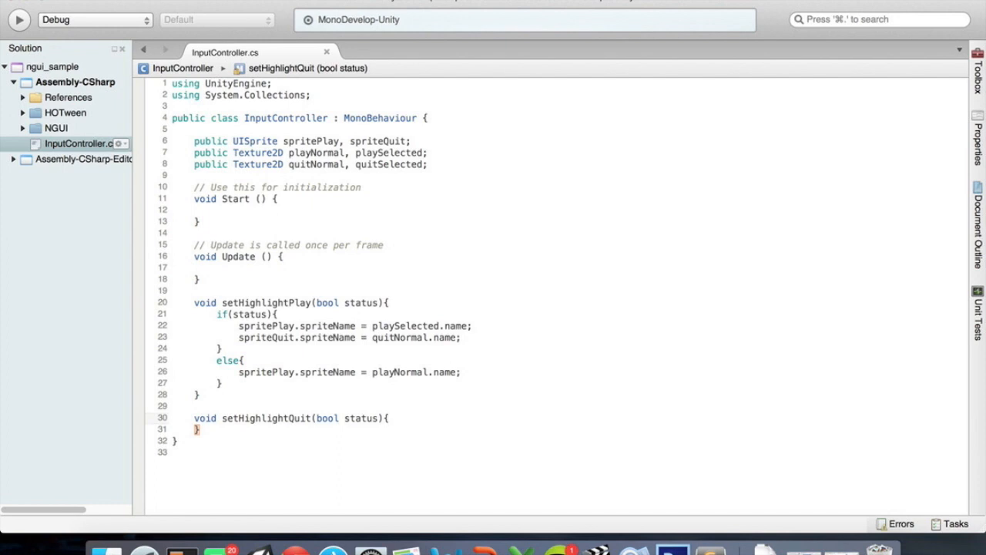
pyautogui.press('Return')
pyautogui.write('if(status){')
pyautogui.press('Return')
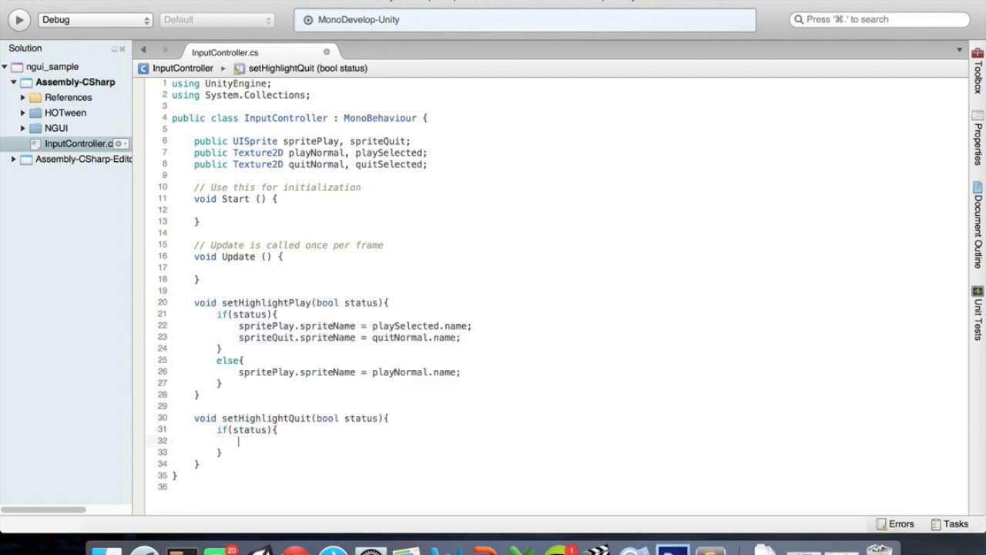
# Write spriteQuit.spriteName = quitSelected.name; inside the if block of setHighlightQuit
pyautogui.write('spriteQuit.')
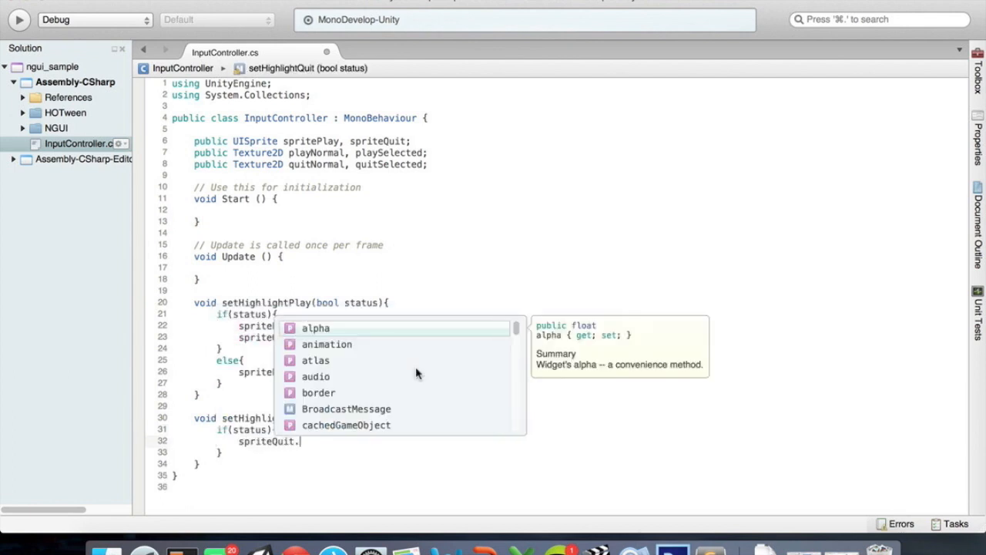
pyautogui.write('sprite')
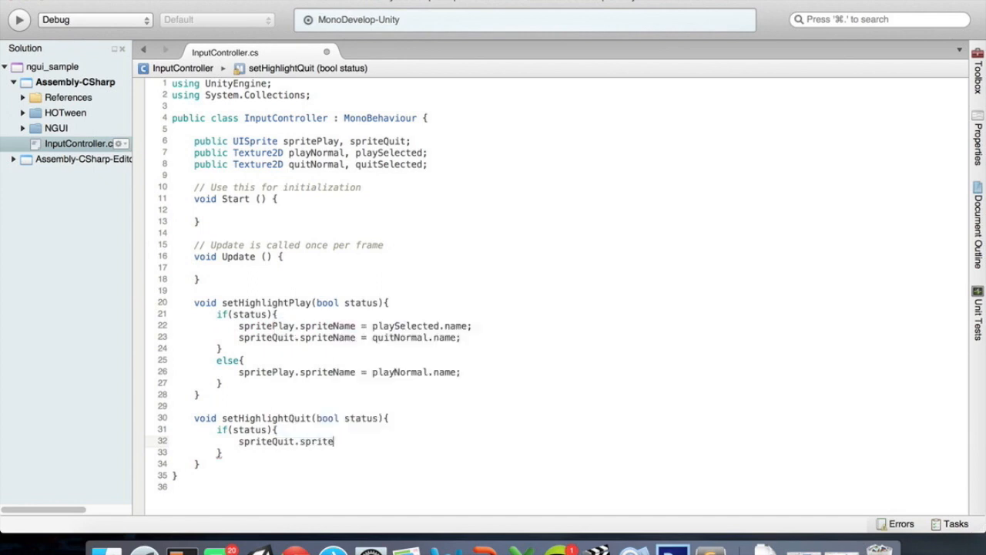
pyautogui.write('Name = quit')
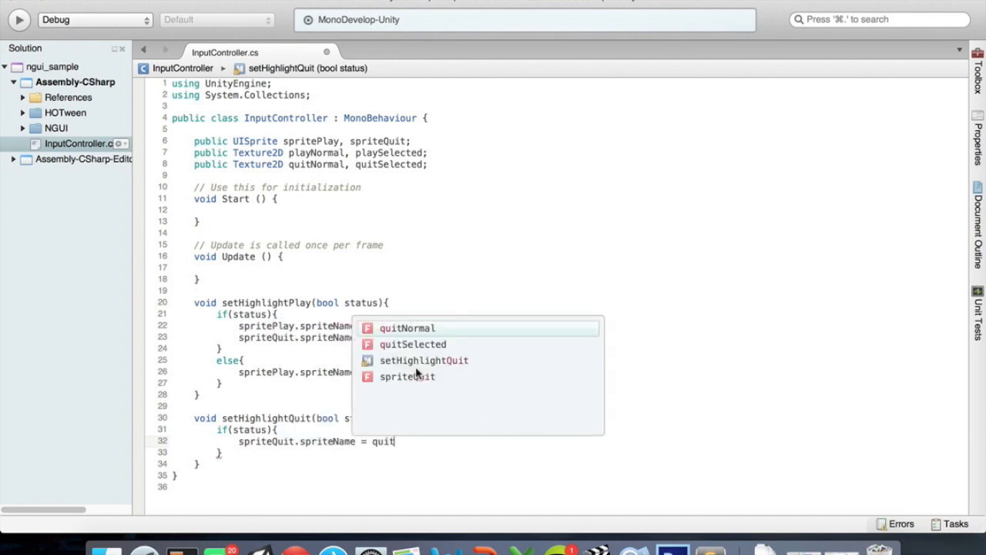
pyautogui.write('Selected.name;')
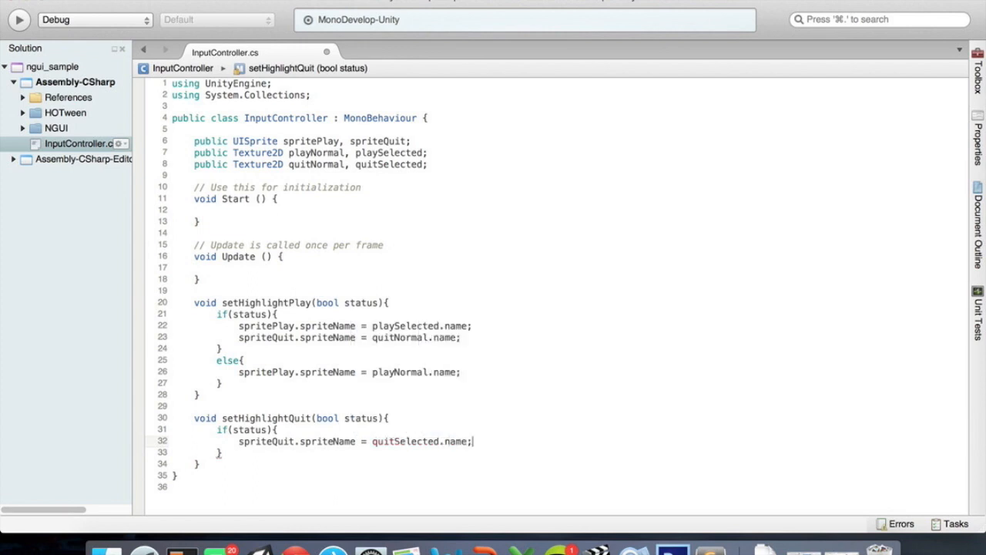
pyautogui.press('Return')
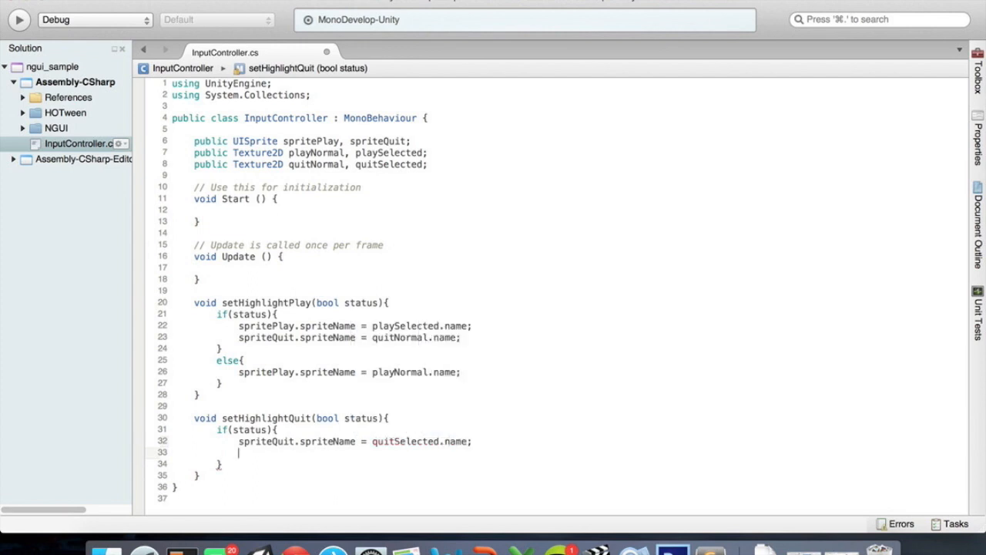
# Add spritePlay.spriteName = playNormal.name; as the second statement in the if block of setHighlightQuit
pyautogui.write('spritepl')
pyautogui.press('Return')
pyautogui.write('.sprite')
pyautogui.press('Return')
pyautogui.write('= playN')
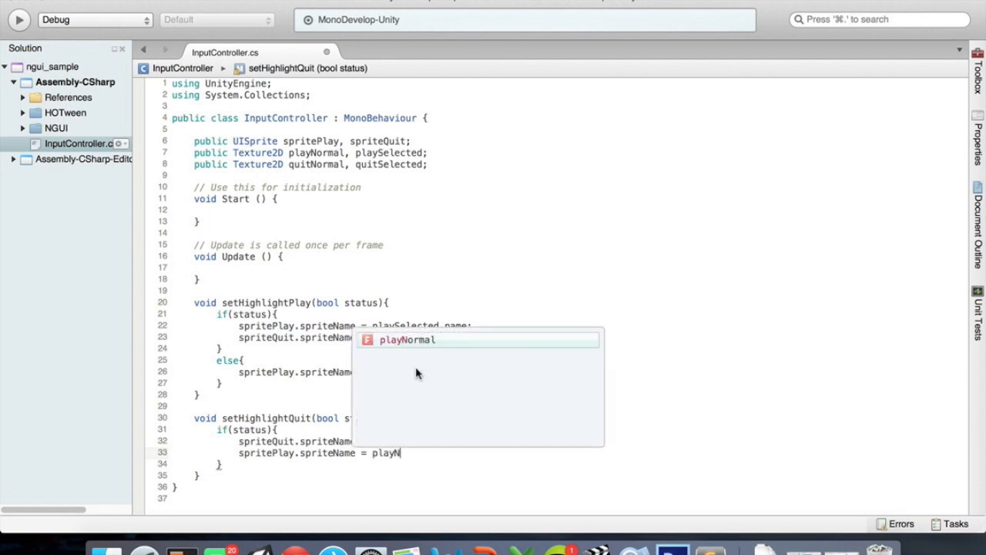
pyautogui.press('Return')
pyautogui.write('.')
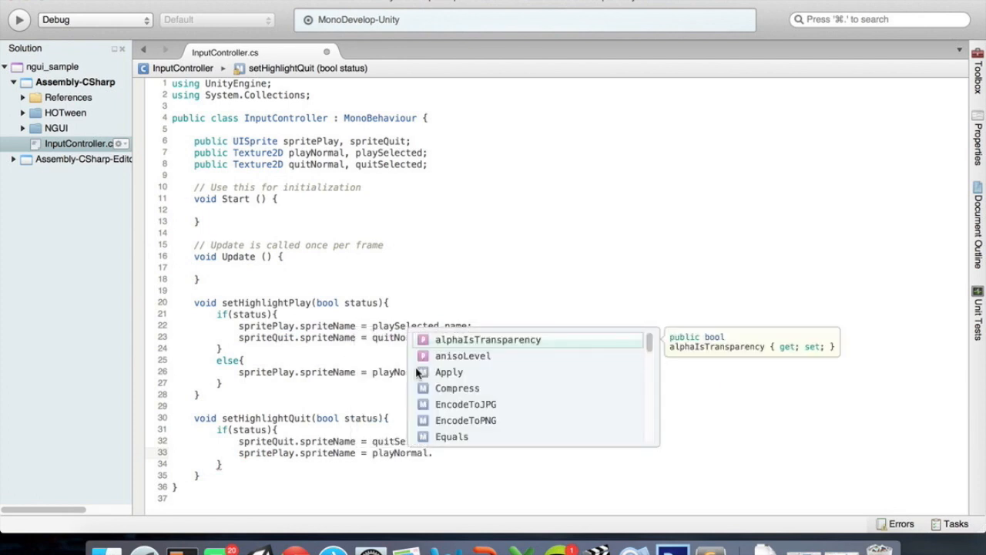
pyautogui.write('na')
pyautogui.press('Return')
pyautogui.write(';')
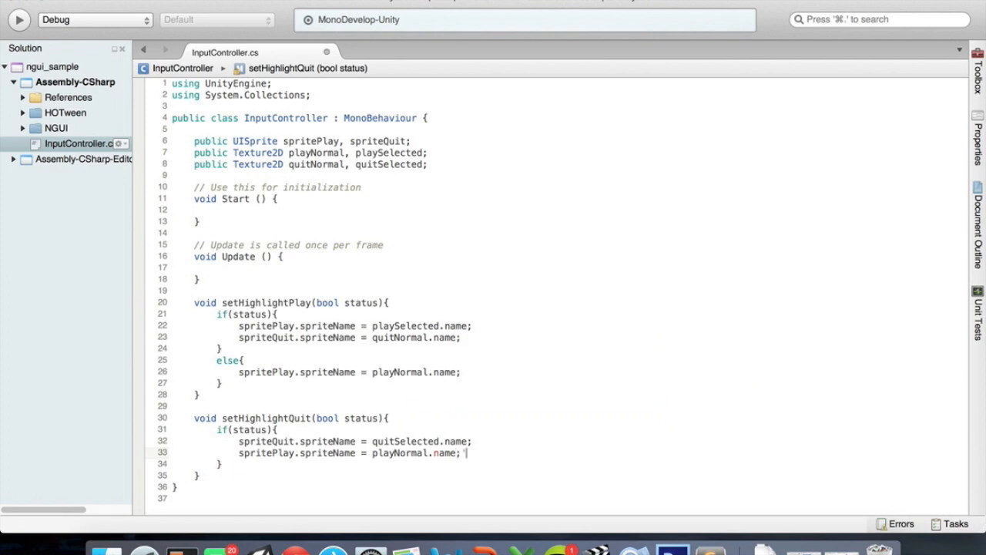
# Add the single-line branch else spriteQuit.spriteName = quitNormal.name; after the if block in setHighlightQuit
pyautogui.press('Down')
pyautogui.press('Return')
pyautogui.write('else')
pyautogui.press('Escape')
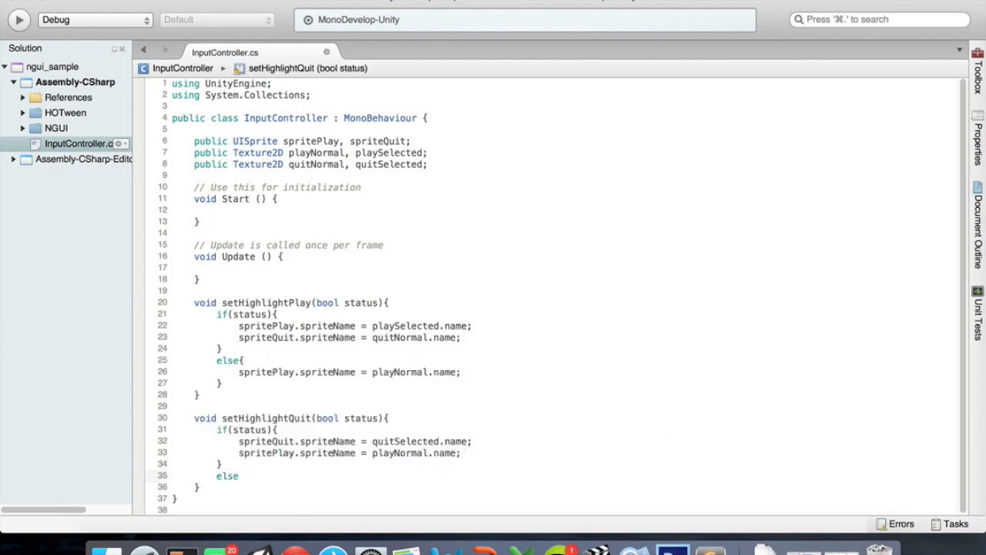
pyautogui.write('spriteQuit')
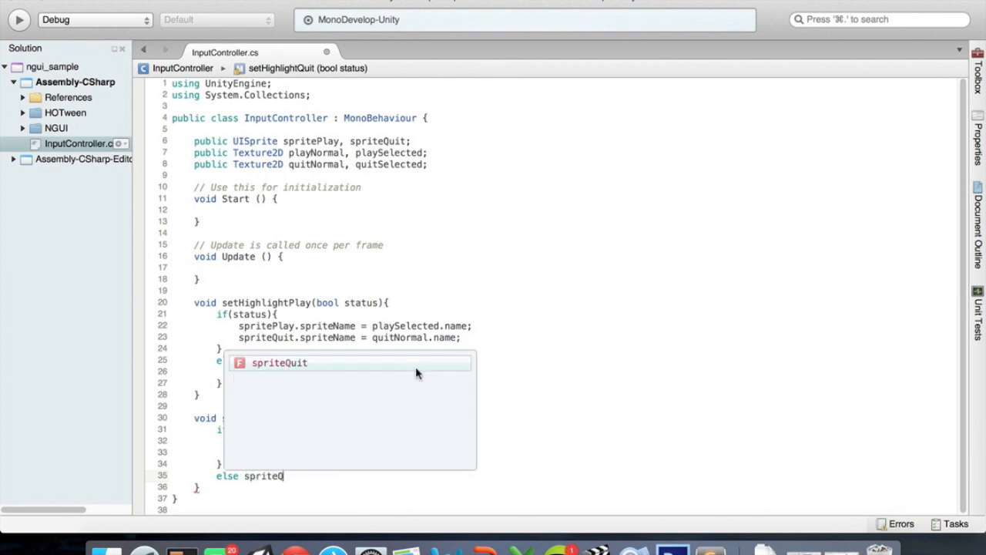
pyautogui.press('Return')
pyautogui.write('.spriteName')
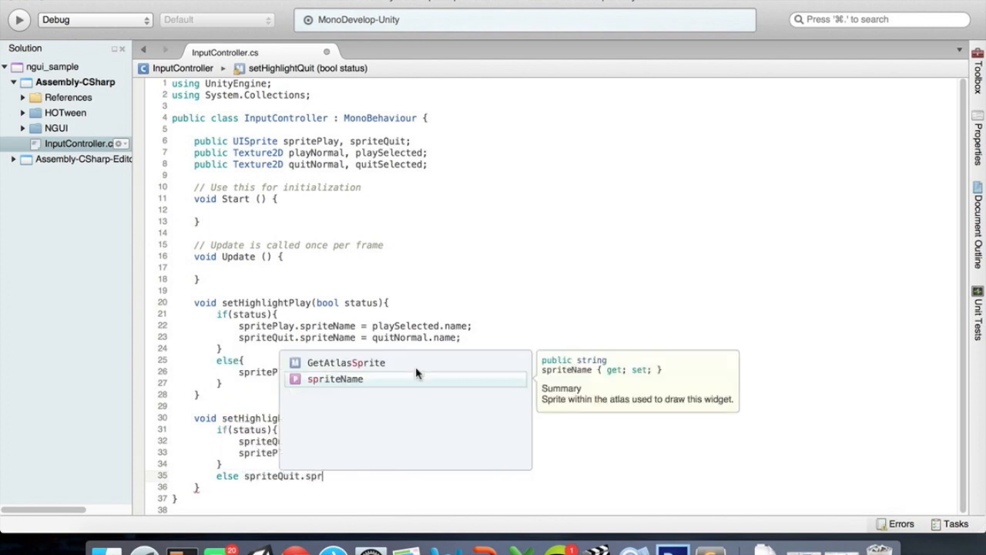
pyautogui.press('Return')
pyautogui.write('= quitNo')
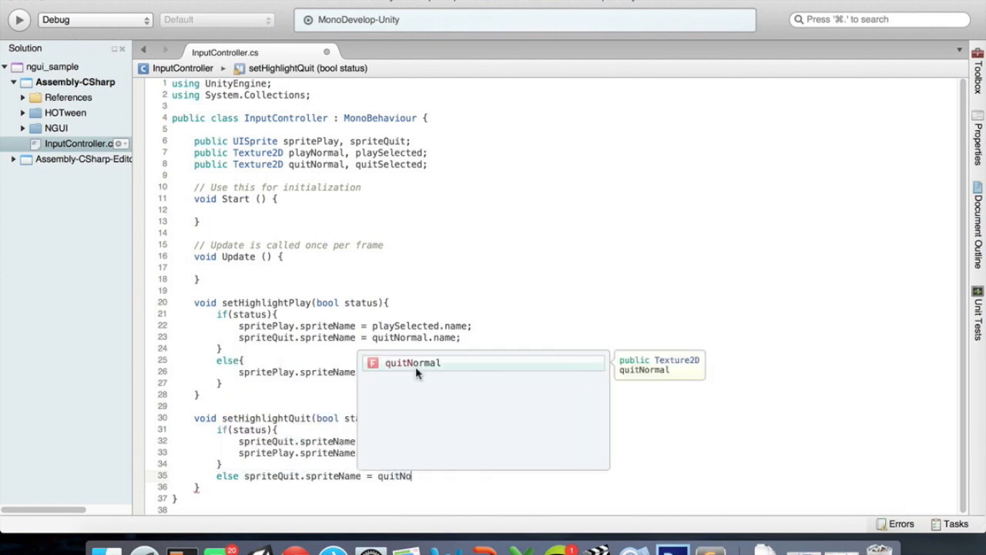
pyautogui.press('Return')
pyautogui.write('.name;')
# Reduce the else branch of setHighlightPlay to a single line without braces and save the script
pyautogui.click(245, 359)
pyautogui.press('BackSpace')
pyautogui.press('Down')
pyautogui.press('BackSpace')
pyautogui.press('BackSpace')
pyautogui.press('BackSpace')
pyautogui.press('BackSpace')
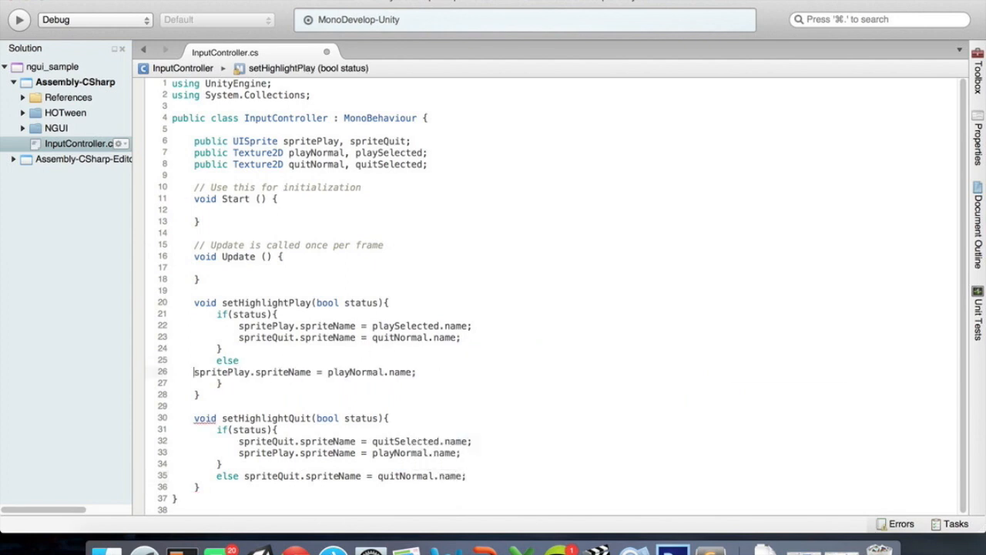
pyautogui.press('Down')
pyautogui.press('BackSpace')
pyautogui.press('BackSpace')
pyautogui.press('BackSpace')
pyautogui.press('BackSpace')
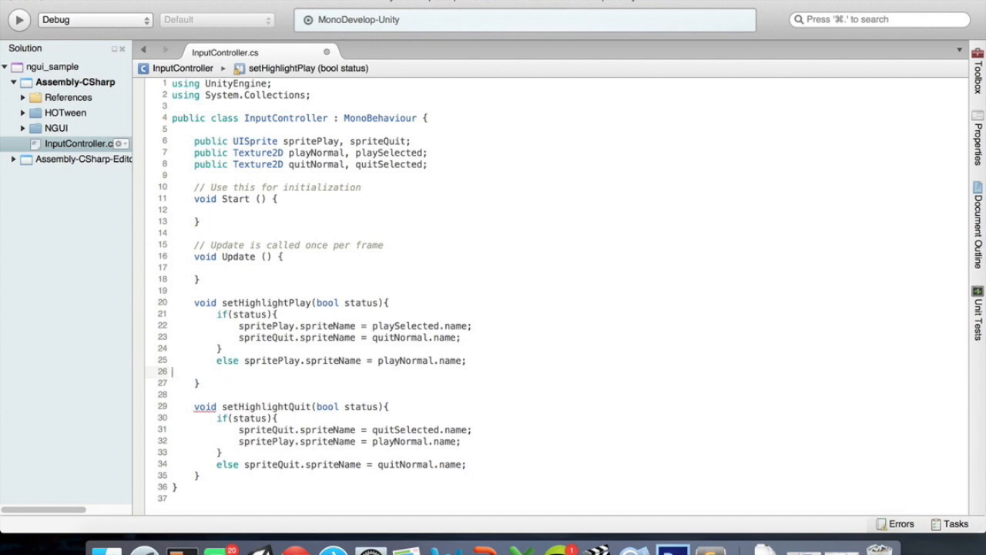
pyautogui.press('super+s')
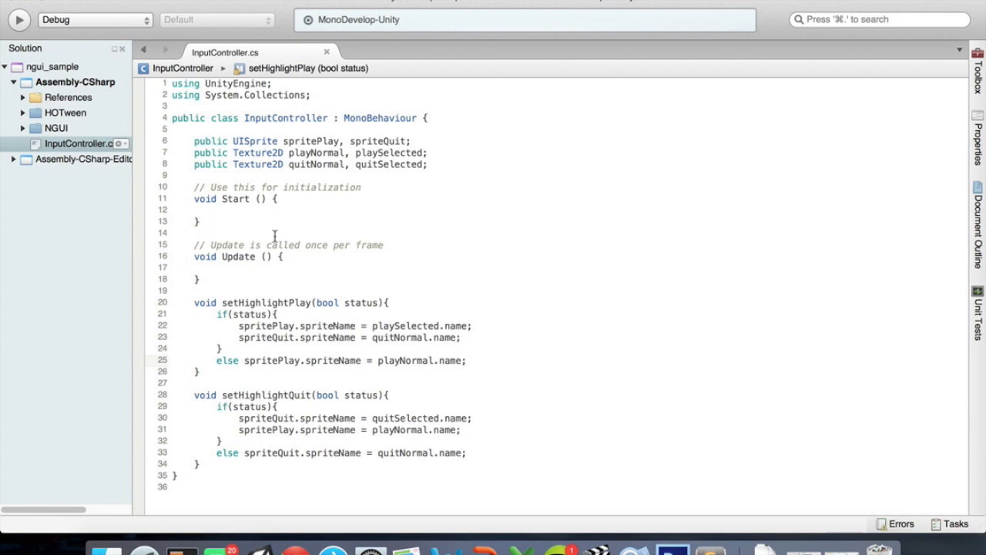
# Call setHighlightPlay(true); inside the Start method and save the script
pyautogui.click(249, 211)
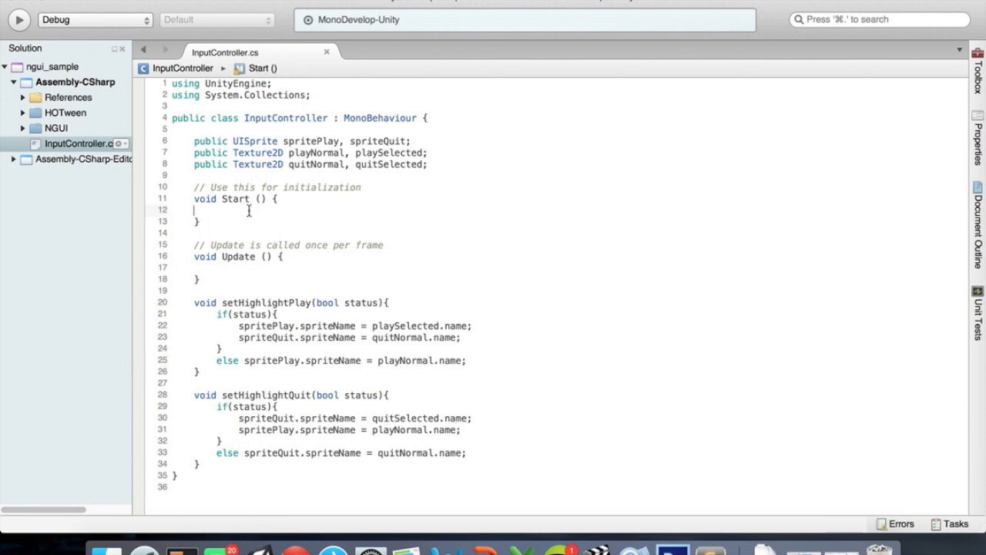
pyautogui.press('Tab')
pyautogui.write('set')
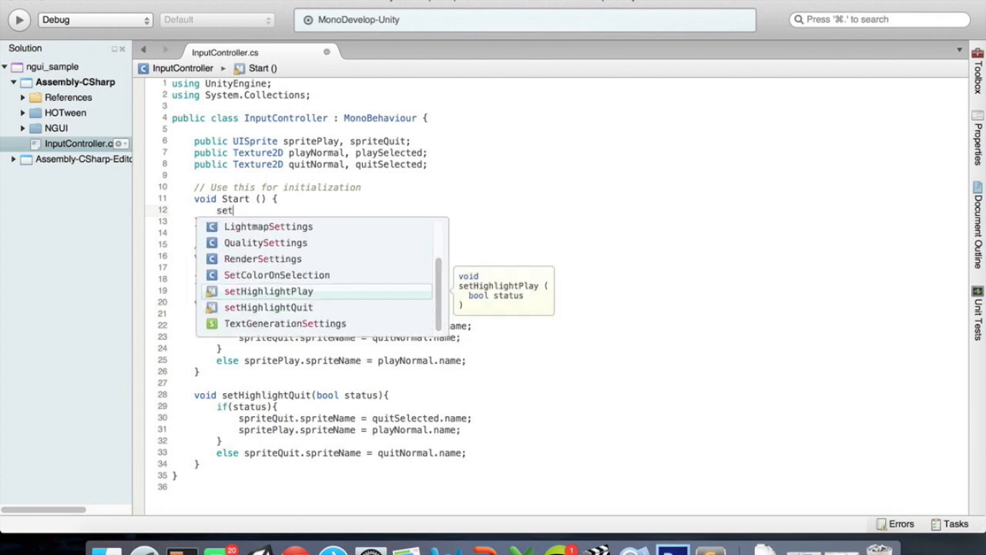
pyautogui.press('Return')
pyautogui.write('(true);')
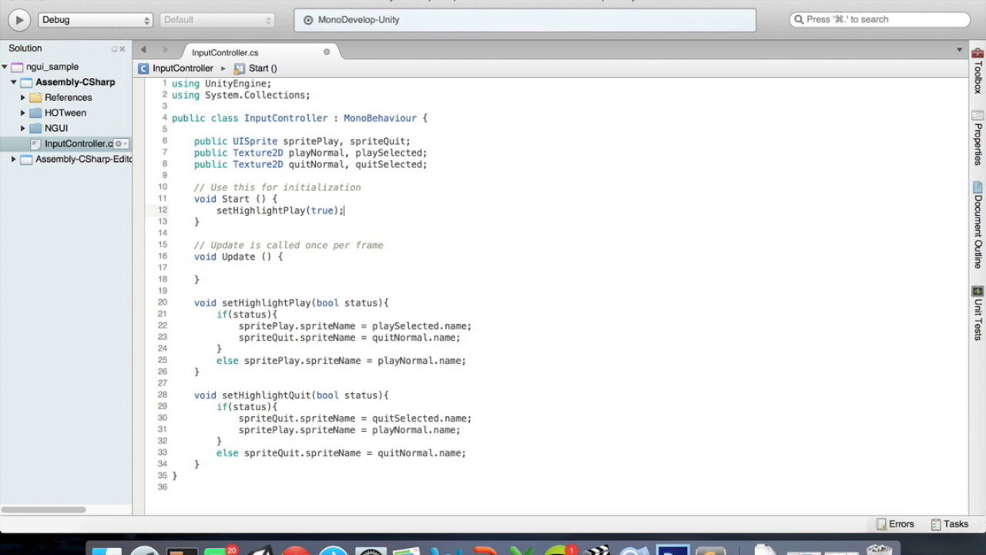
pyautogui.click(452, 144)
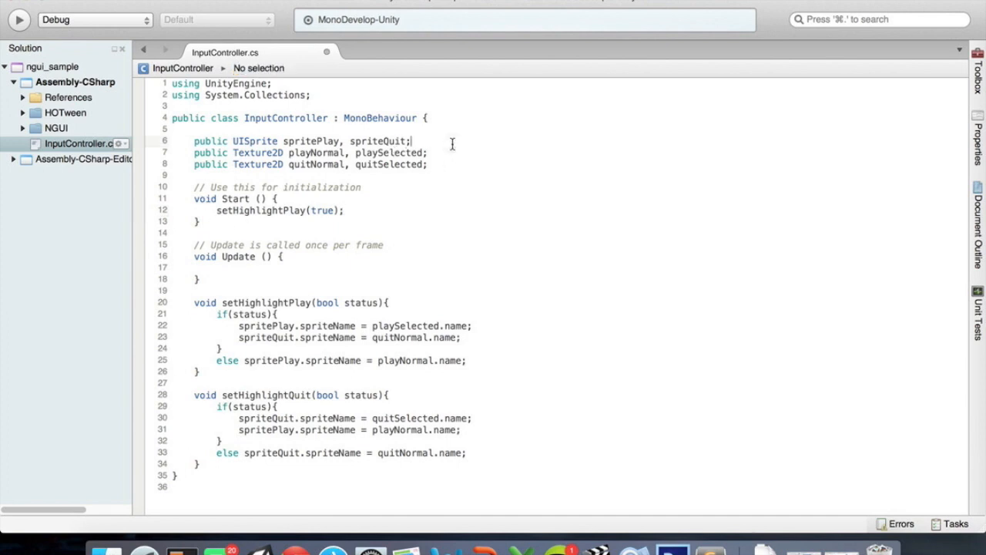
pyautogui.press('super+s')
# Declare public UISprite progFrame, progFill; below the quitNormal and quitSelected texture fields
pyautogui.press('Down')
pyautogui.press('Down')
pyautogui.press('End')
pyautogui.press('Return')
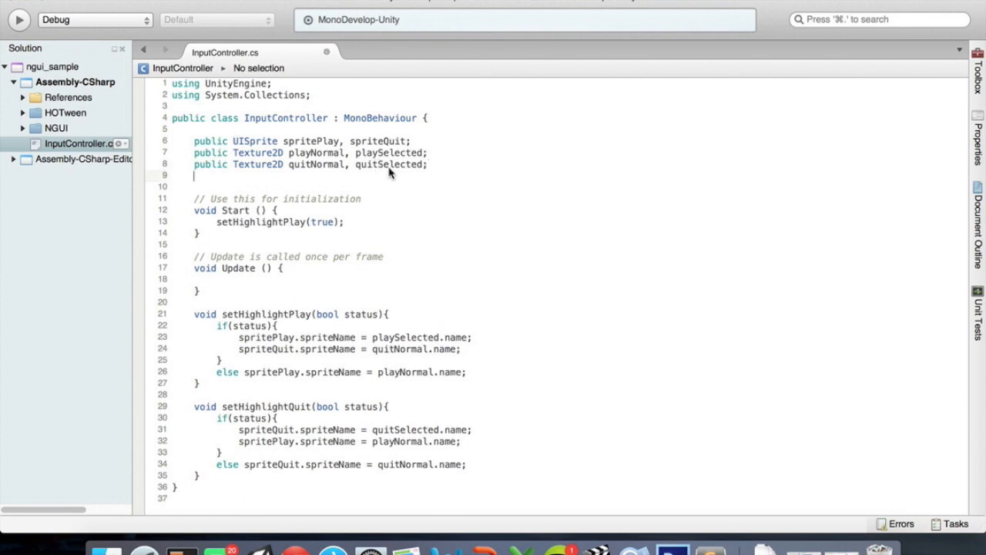
pyautogui.write('public')
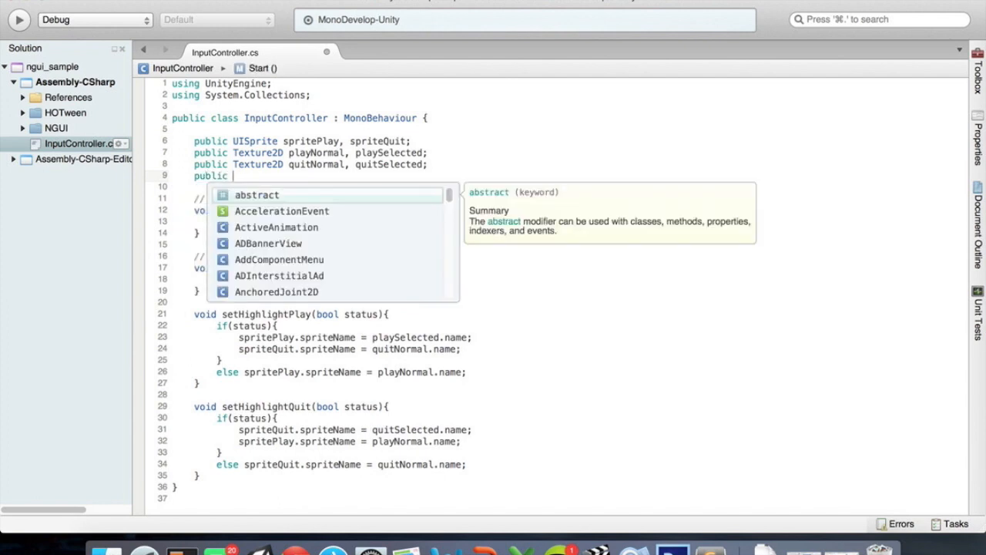
pyautogui.write(' UIS')
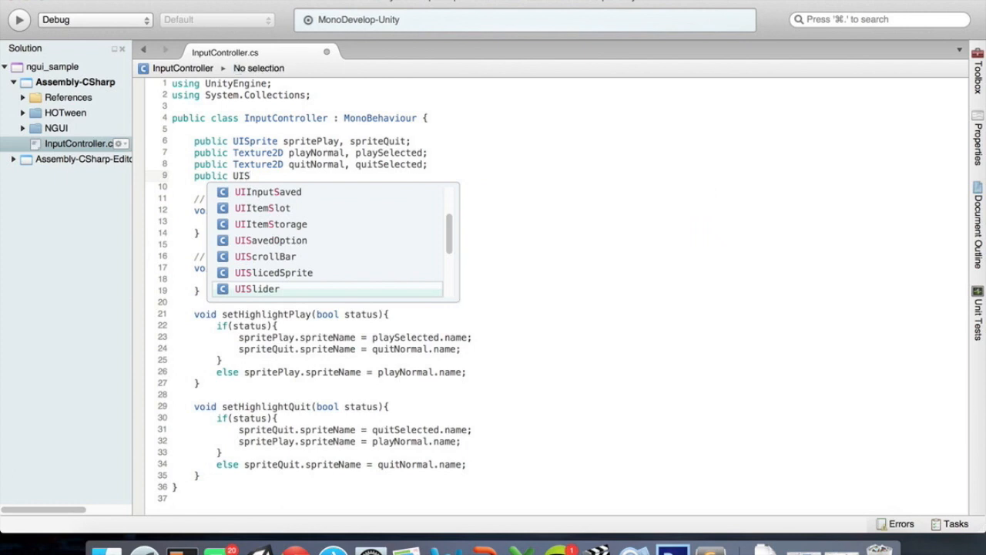
pyautogui.write('p')
pyautogui.press('Return')
pyautogui.write('prog')
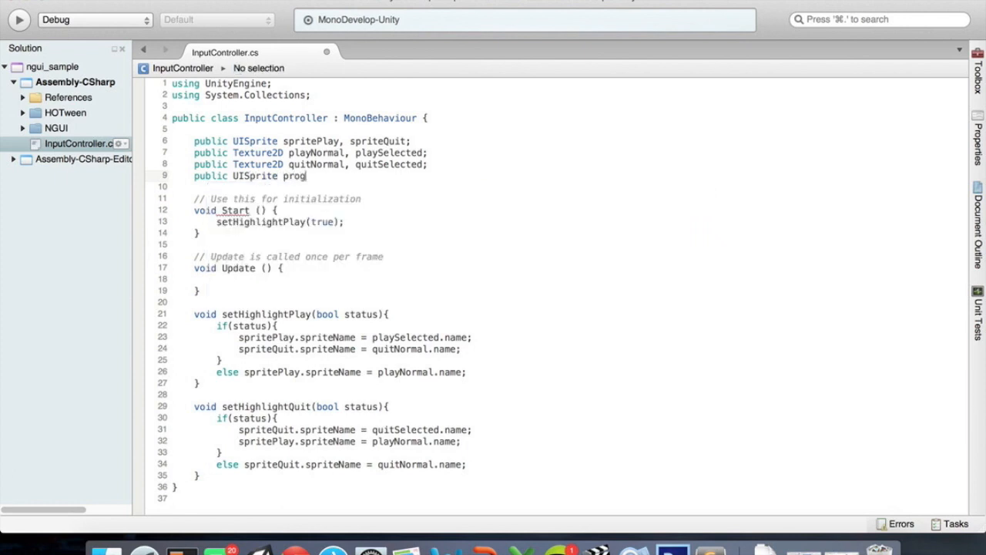
pyautogui.write('Frame, progFil')
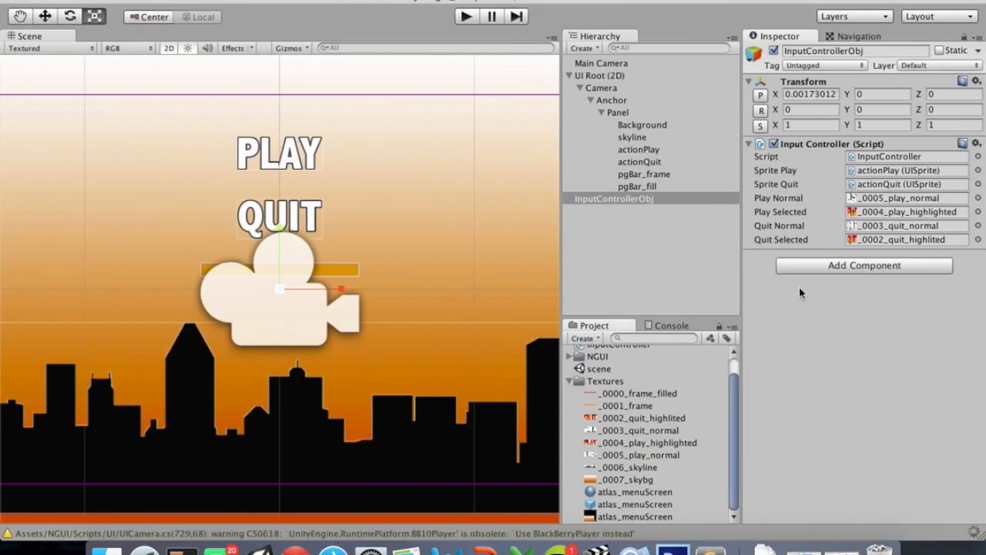
# In Unity, assign pgBar_fill to Prog Fill and pgBar_frame to Prog Frame on InputControllerObj's Input Controller script
pyautogui.click(648, 187)
pyautogui.moveTo(649, 187); pyautogui.dragTo(841, 267)
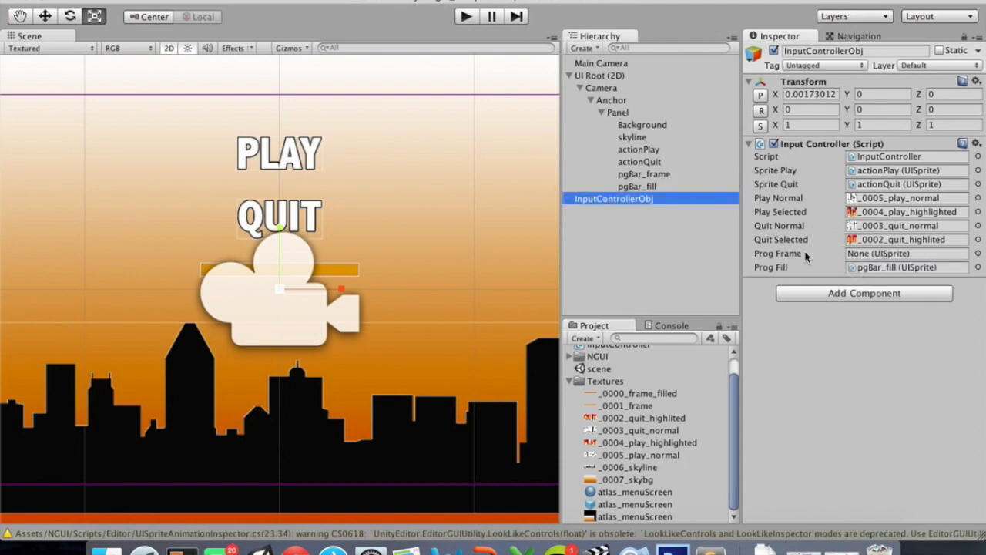
pyautogui.moveTo(655, 175); pyautogui.dragTo(886, 258)
# Switch to MonoDevelop and add an empty void setProgressBarVisible(bool status) method with braces below setHighlightQuit
pyautogui.press('super+Tab')
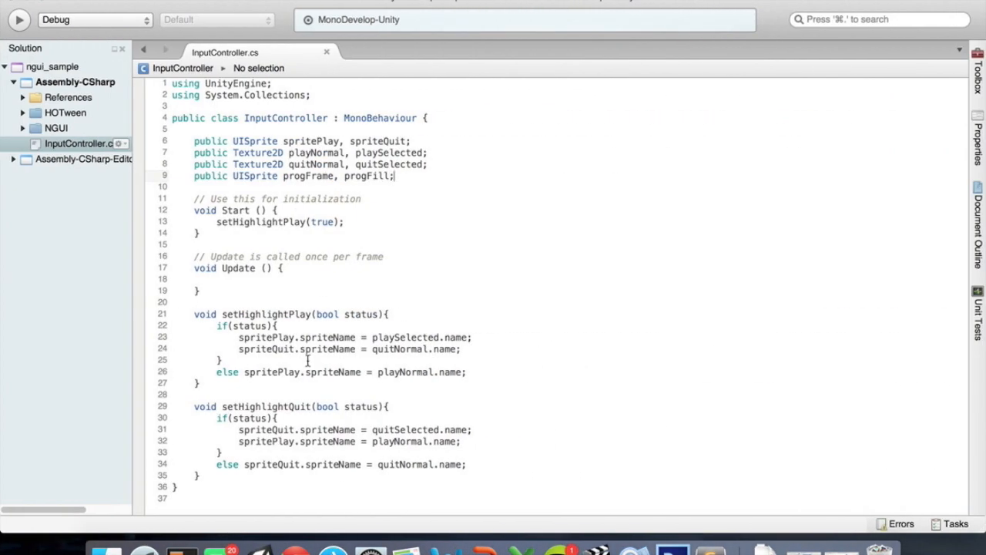
pyautogui.click(213, 478)
pyautogui.press('Return')
pyautogui.press('Return')
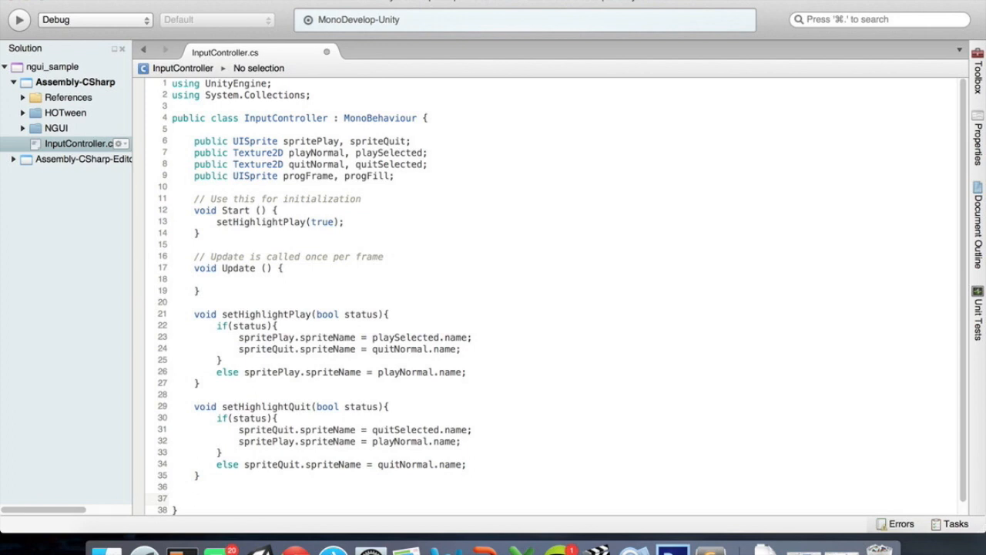
pyautogui.write('void setProgressBar')
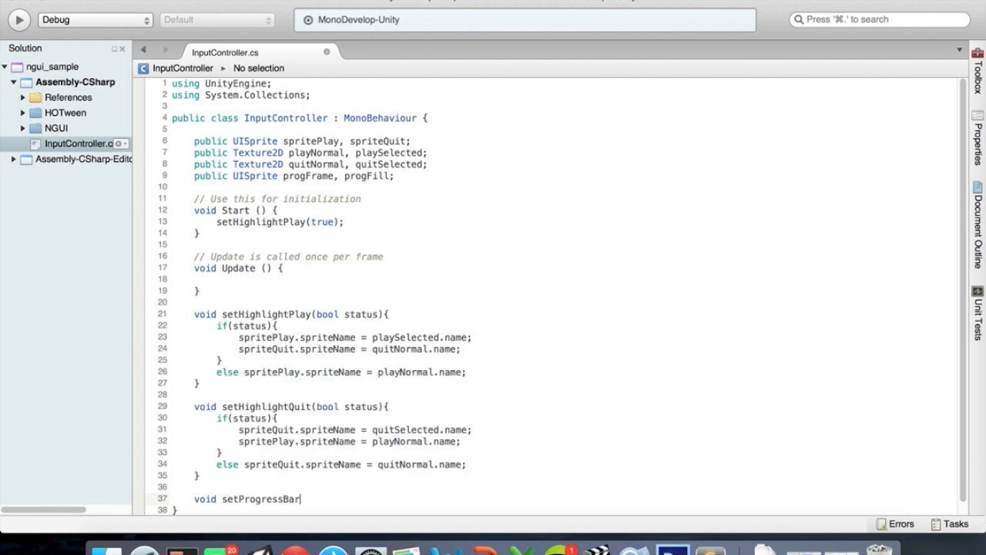
pyautogui.write('Visible(bool status){')
pyautogui.press('Return')
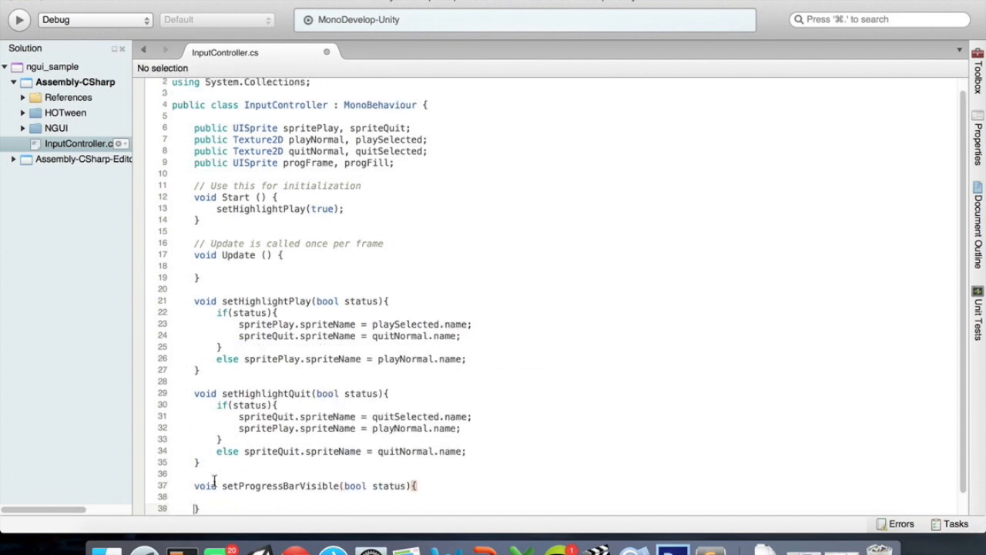
# Add an empty if(status){ } block inside the setProgressBarVisible method
pyautogui.scroll(1, 293, 374)
pyautogui.scroll(-2, 291, 370)
pyautogui.press('Up')
pyautogui.write('if(status){')
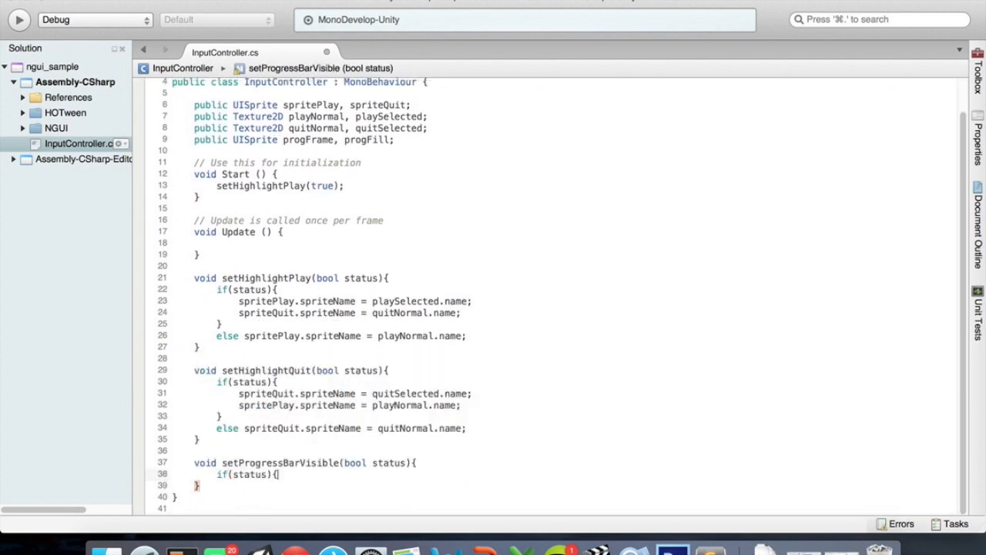
pyautogui.press('Return')
pyautogui.write('{')
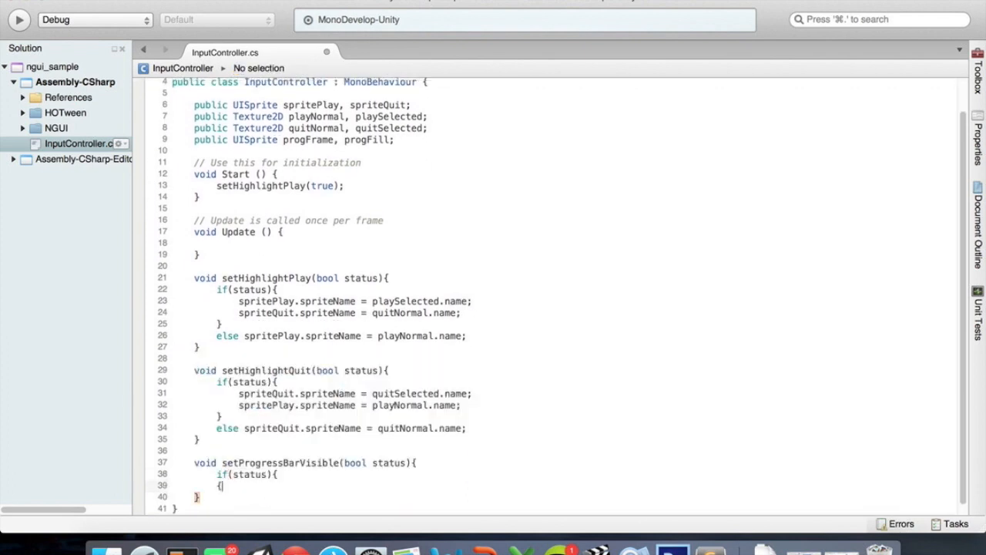
pyautogui.press('BackSpace')
pyautogui.write('}')
pyautogui.press('Left')
pyautogui.press('Return')
pyautogui.press('Up')
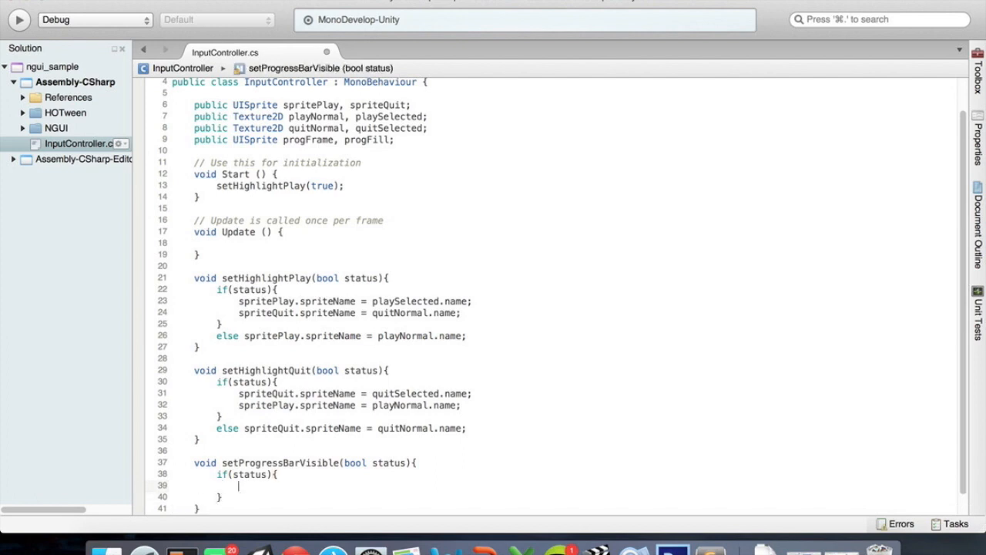
# Write progFill.gameObject.SetActive(true); inside the if(status) block of setProgressBarVisible
pyautogui.write('prog')
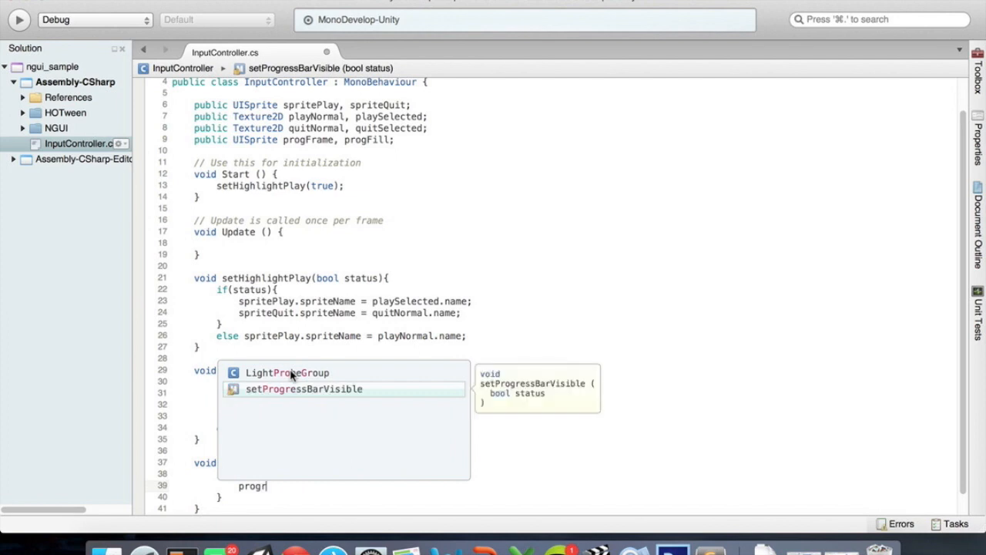
pyautogui.write('Fill')
pyautogui.press('Return')
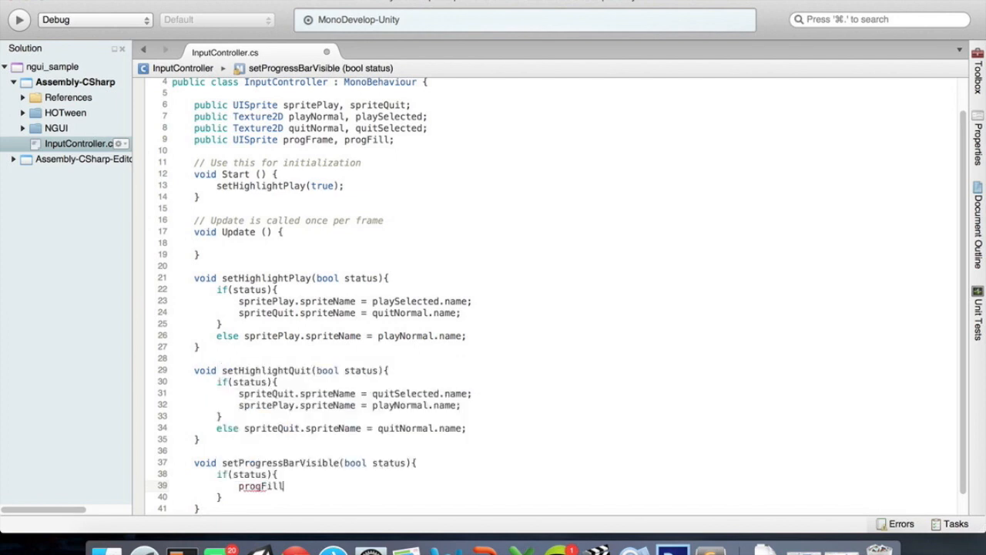
pyautogui.write('.')
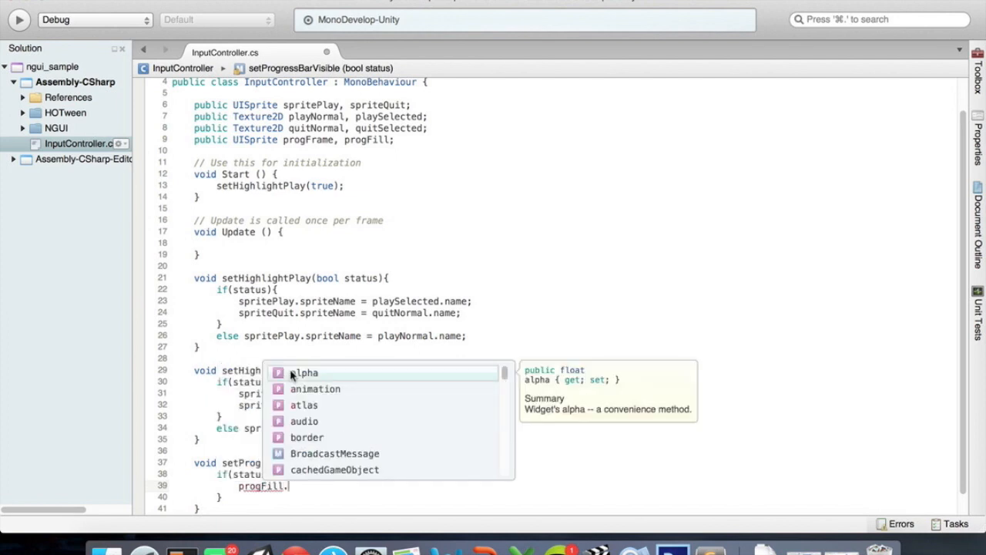
pyautogui.write('ga')
pyautogui.press('Return')
pyautogui.write('.set')
pyautogui.press('Return')
pyautogui.write('(true);')
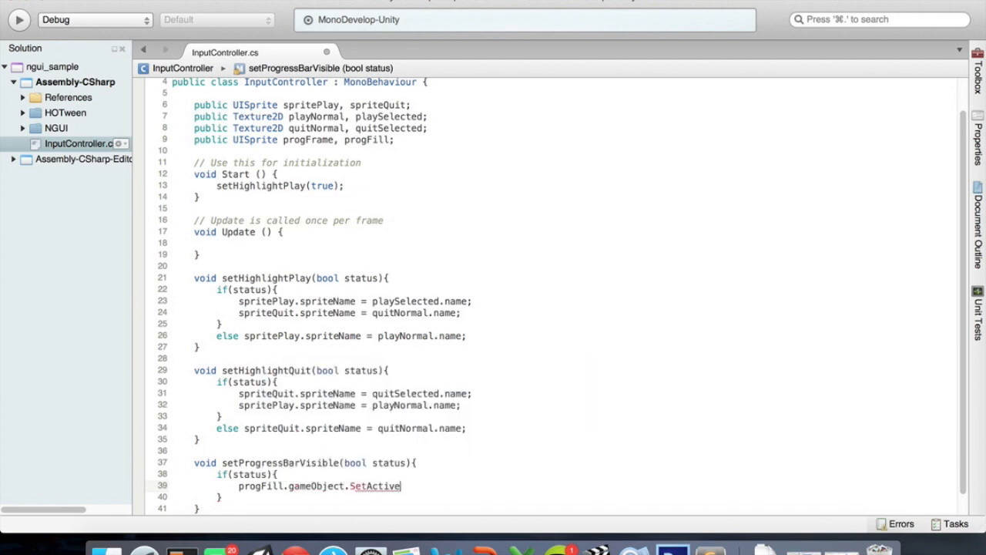
# Add progFrame.gameObject.SetActive(true); on a new line below the progFill statement
pyautogui.press('Return')
pyautogui.write('prog')
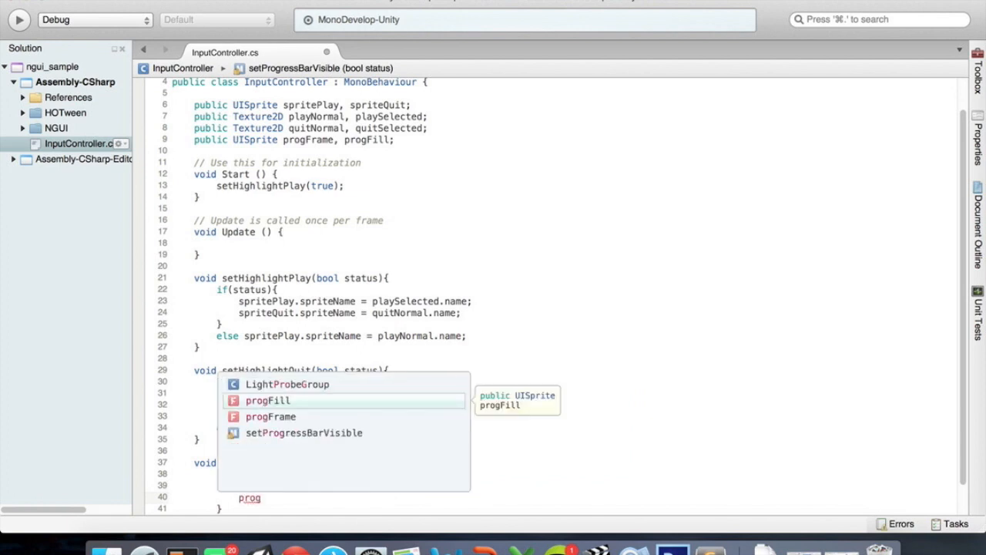
pyautogui.write('Fr')
pyautogui.press('Return')
pyautogui.write('.ga')
pyautogui.press('Return')
pyautogui.write('.set')
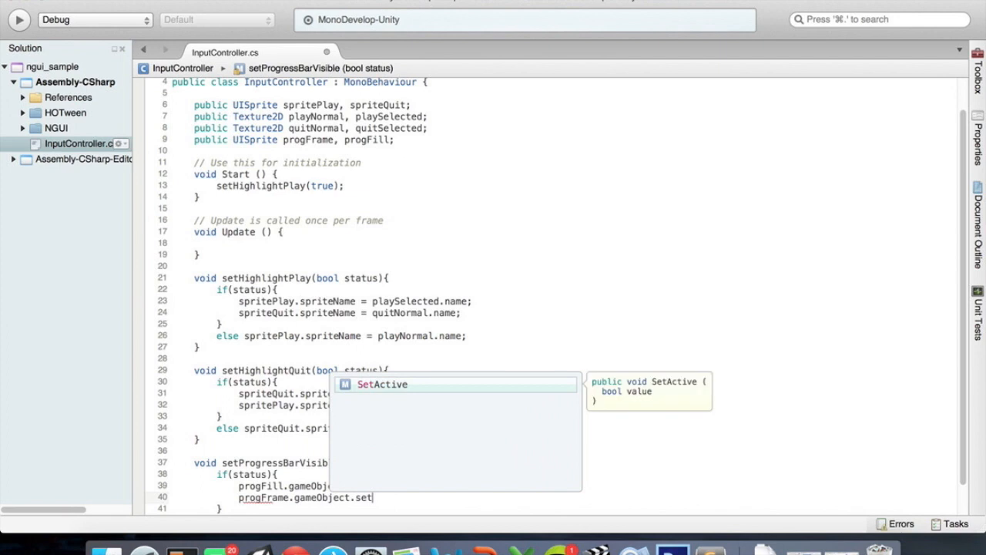
pyautogui.press('Return')
pyautogui.write('(t')
pyautogui.press('Return')
pyautogui.write(';')
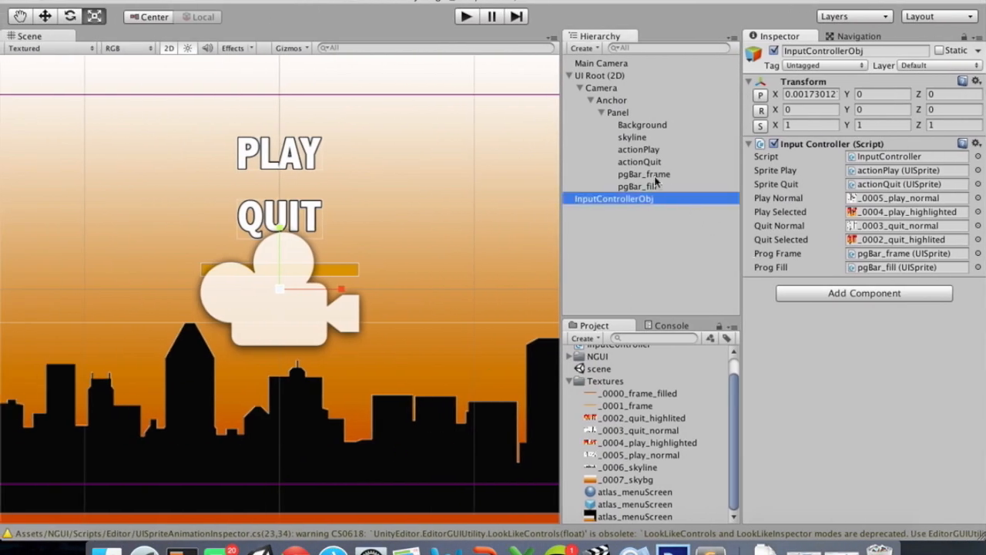
# Switch to Unity and toggle the pgBar_frame and pgBar_fill objects inactive and active again
pyautogui.click(654, 175)
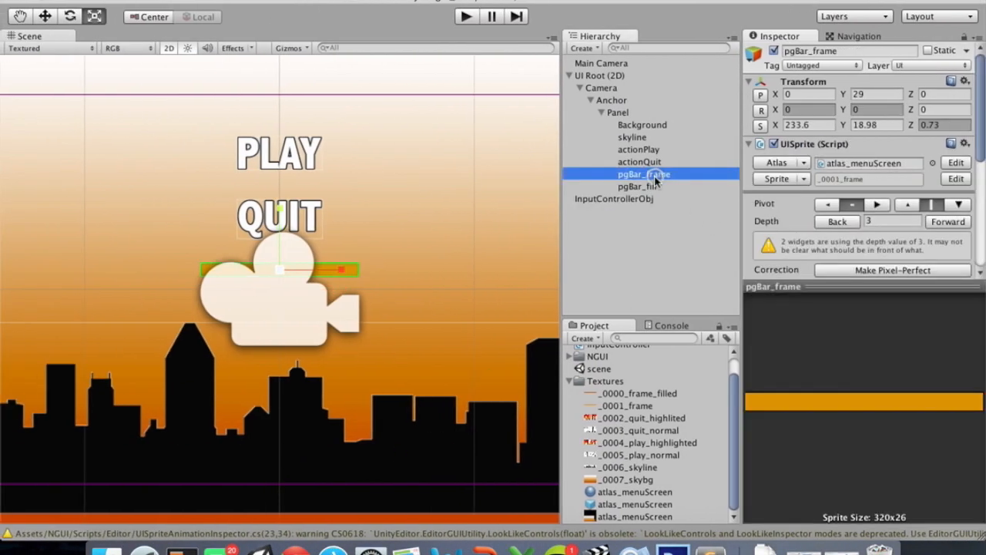
pyautogui.click(774, 50)
pyautogui.click(773, 51)
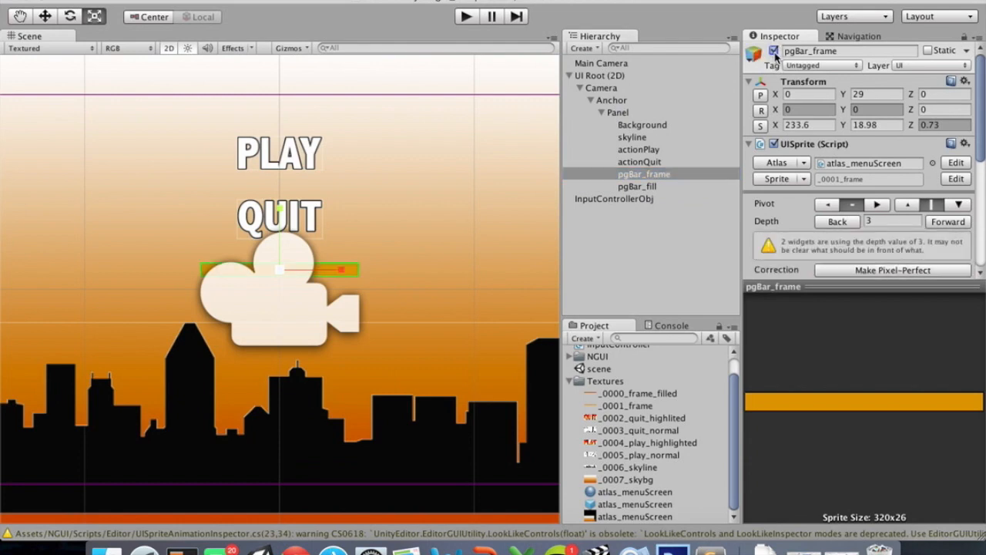
pyautogui.click(773, 51)
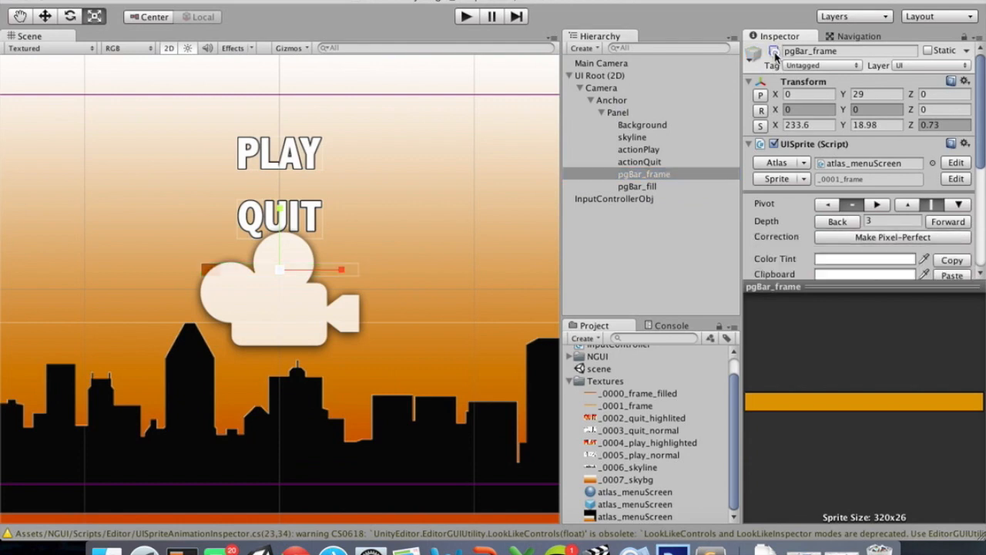
pyautogui.click(774, 51)
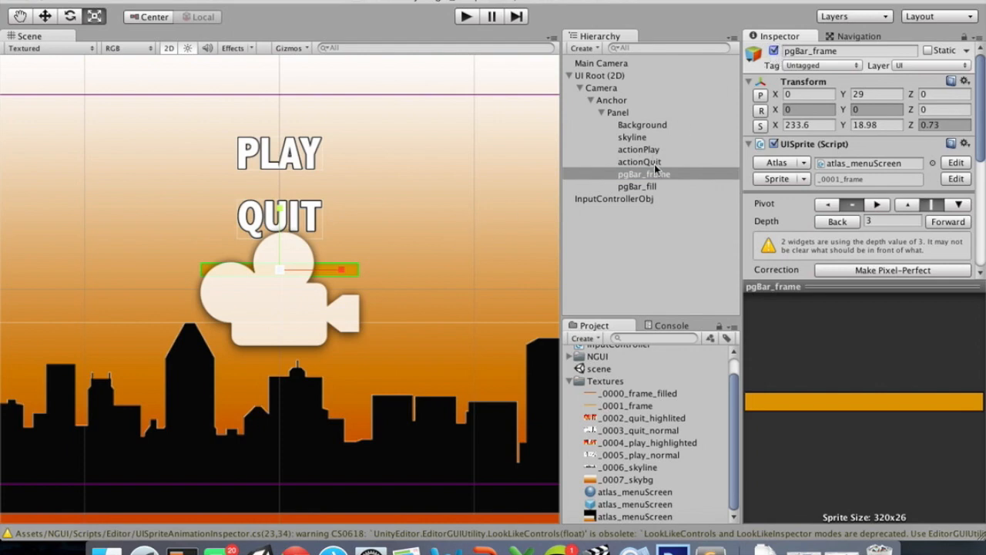
pyautogui.click(640, 186)
pyautogui.click(773, 51)
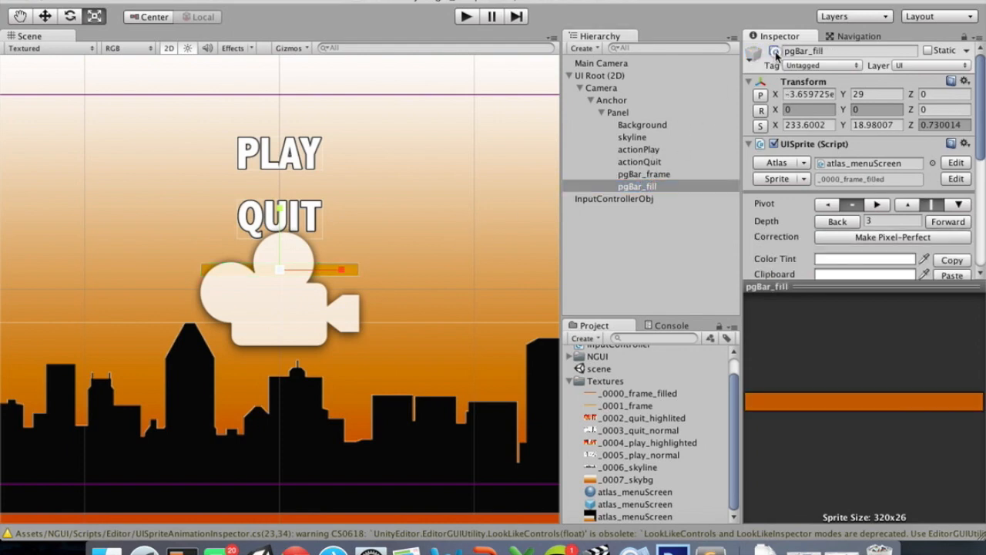
pyautogui.click(774, 51)
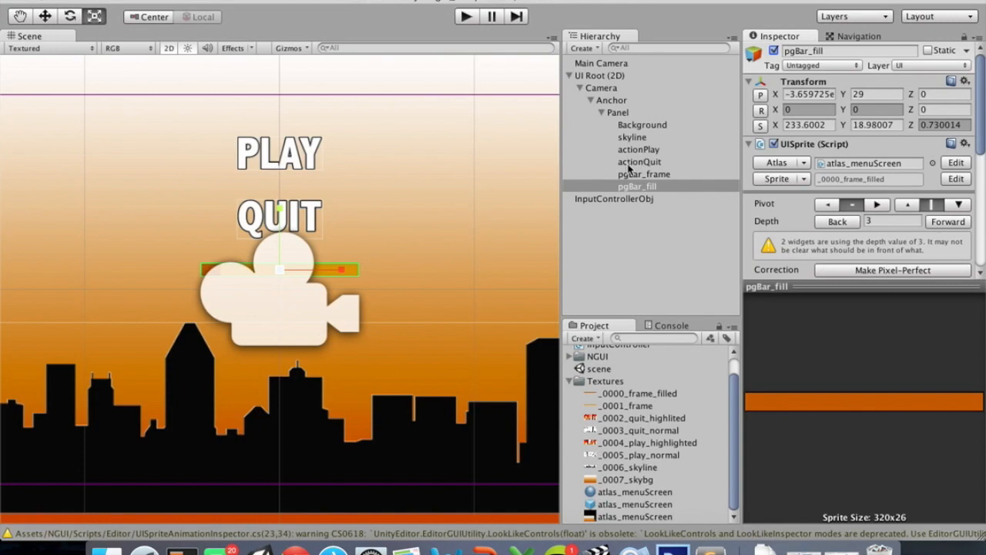
# Back in MonoDevelop, move the progFrame.gameObject.SetActive(true); line above the progFill line in the if block
pyautogui.hotkey('ctrl', 'Right')
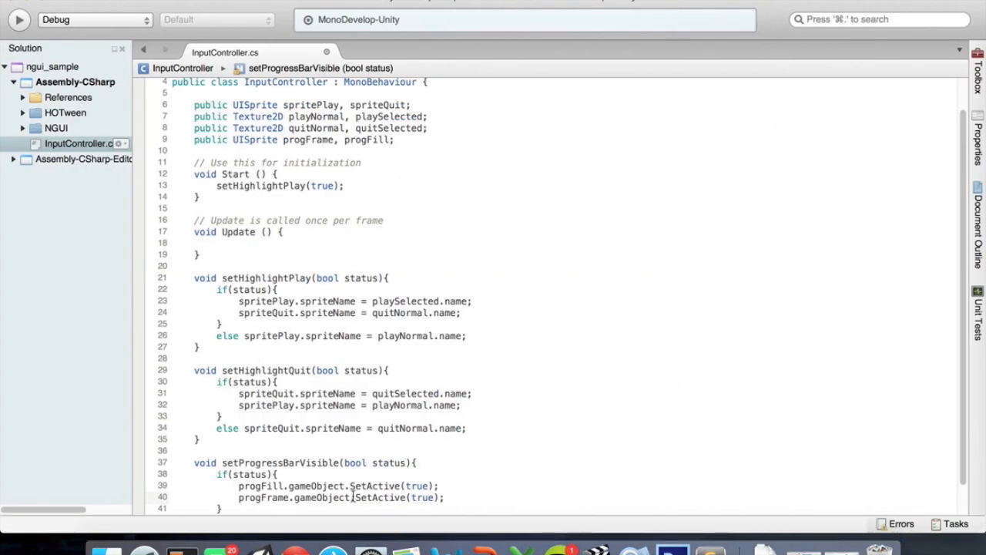
pyautogui.scroll(-3, 353, 497)
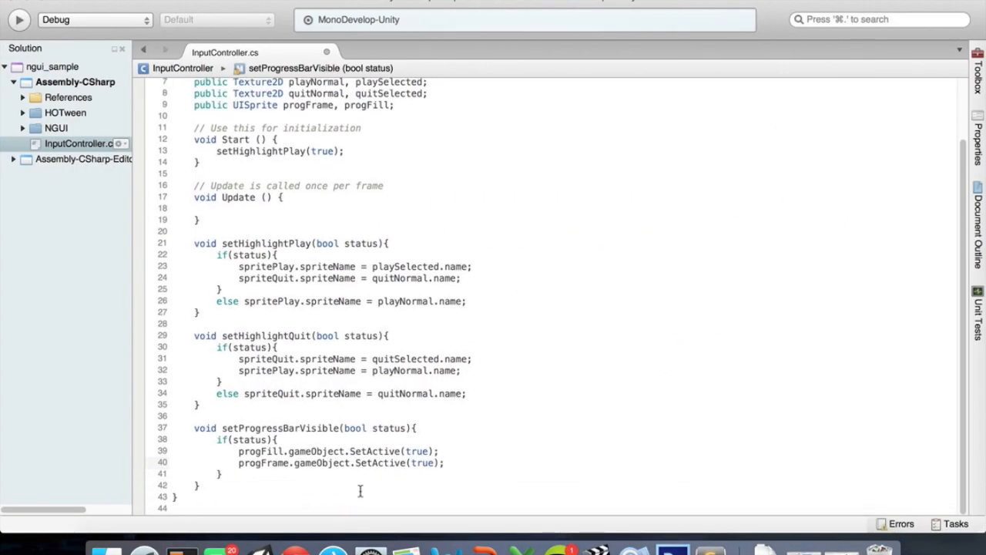
pyautogui.press('super+shift+Left')
pyautogui.press('super+c')
pyautogui.press('BackSpace')
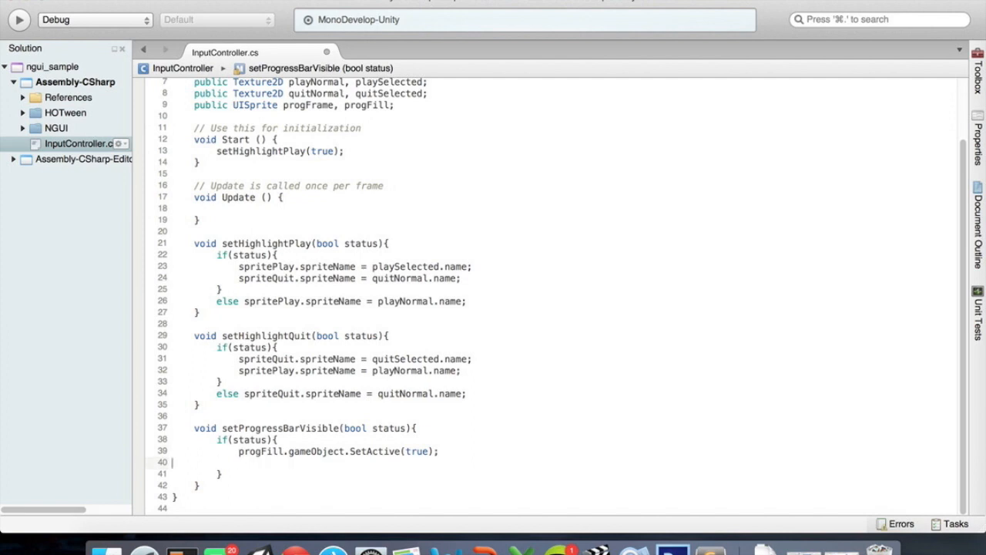
pyautogui.press('BackSpace')
pyautogui.press('Up')
pyautogui.press('Return')
pyautogui.press('super+v')
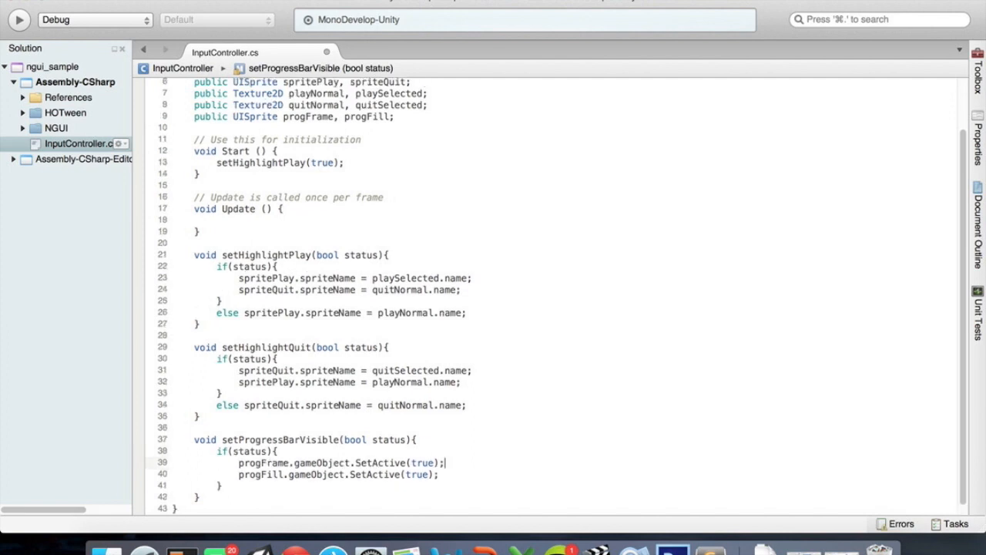
# Add an empty else { } block after the if(status) block in setProgressBarVisible
pyautogui.click(405, 485)
pyautogui.press('Return')
pyautogui.write('else {')
pyautogui.press('Return')
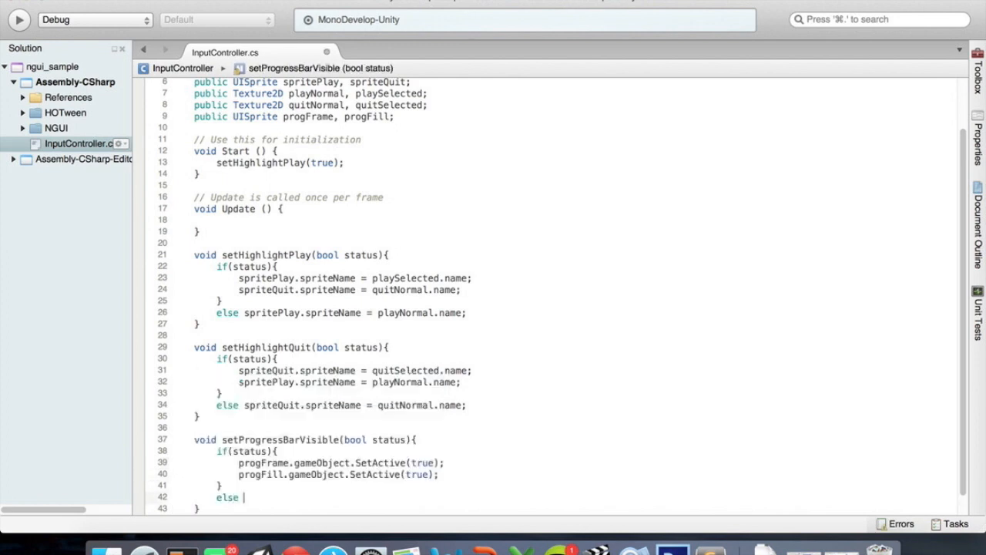
pyautogui.write('}')
pyautogui.press('Return')
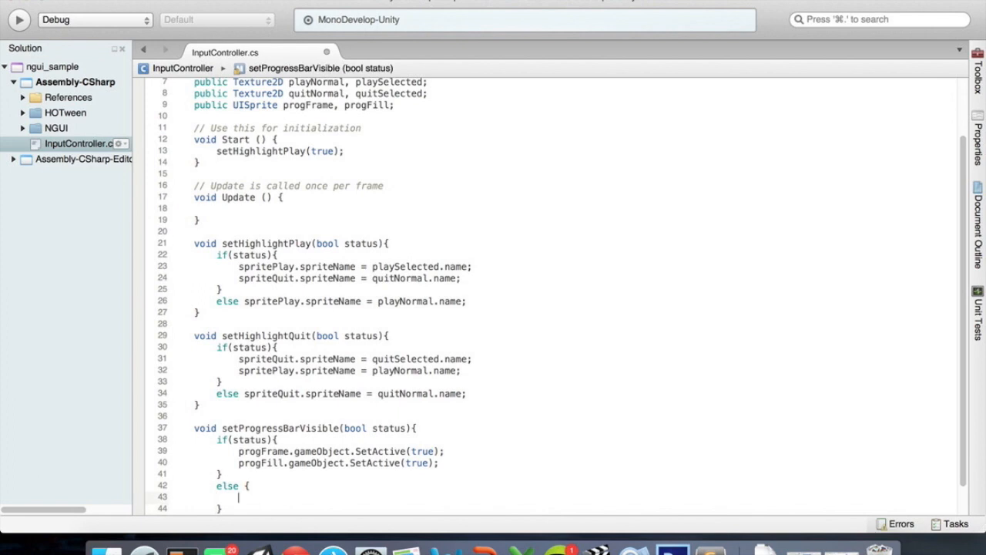
# Copy the progFrame and progFill SetActive lines from the if block into the else block
pyautogui.press('Up')
pyautogui.press('Up')
pyautogui.press('Up')
pyautogui.press('Up')
pyautogui.hotkey('shift', 'Down')
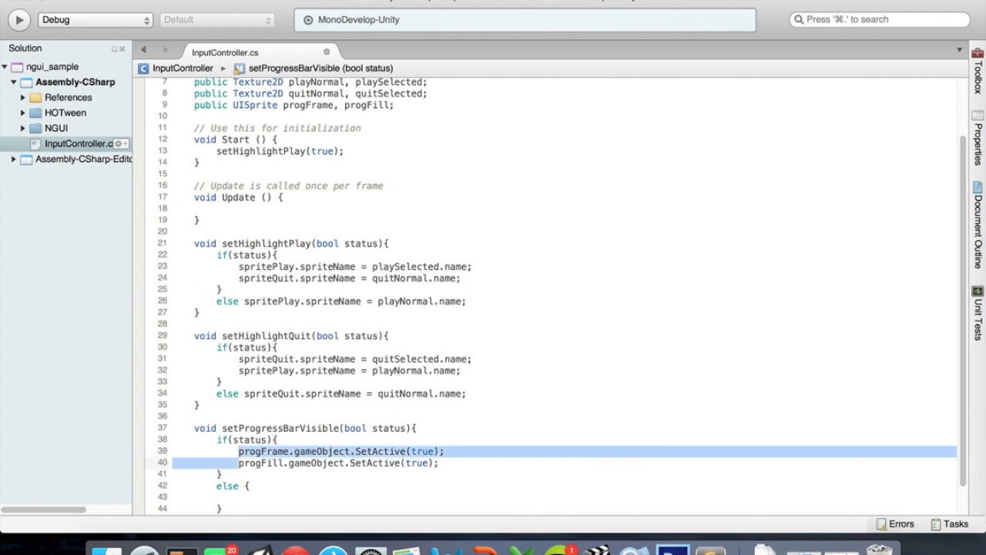
pyautogui.hotkey('shift', 'End')
pyautogui.press('super+c')
pyautogui.press('Down')
pyautogui.press('Down')
pyautogui.press('Down')
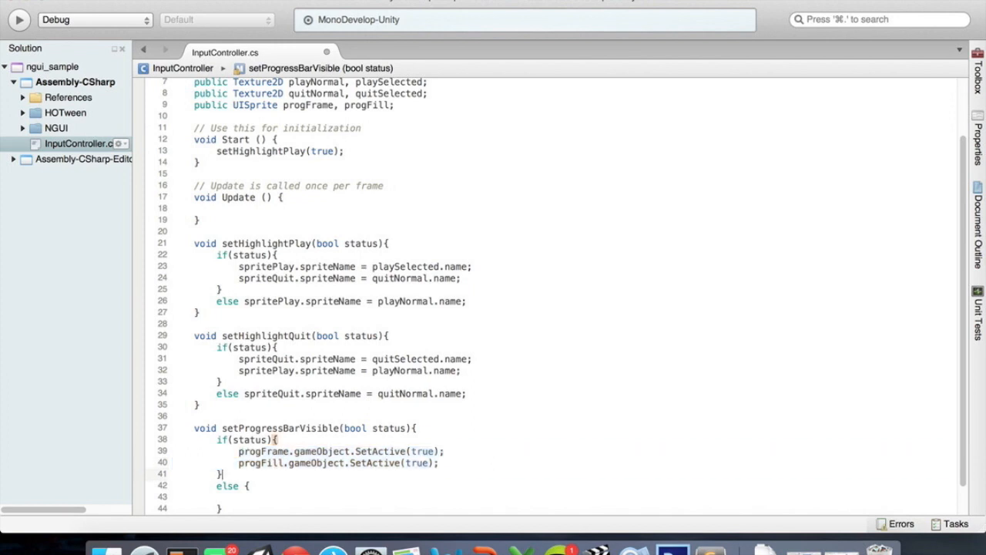
pyautogui.press('super+v')
# Set the SetActive argument to false for both progFrame and progFill in the else block and save the script
pyautogui.press('Up')
pyautogui.press('Left')
pyautogui.press('BackSpace')
pyautogui.press('BackSpace')
pyautogui.press('BackSpace')
pyautogui.press('BackSpace')
pyautogui.write('false')
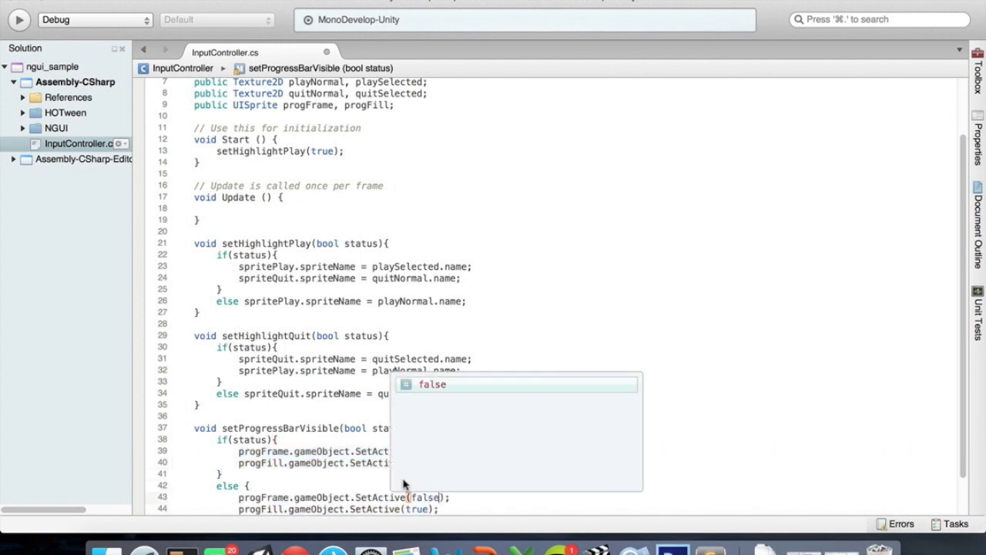
pyautogui.press('Return')
pyautogui.press('Down')
pyautogui.press('Left')
pyautogui.press('Left')
pyautogui.press('BackSpace')
pyautogui.press('BackSpace')
pyautogui.press('BackSpace')
pyautogui.press('BackSpace')
pyautogui.write('false')
pyautogui.press('Return')
pyautogui.press('Right')
pyautogui.press('Right')
pyautogui.press('super+s')
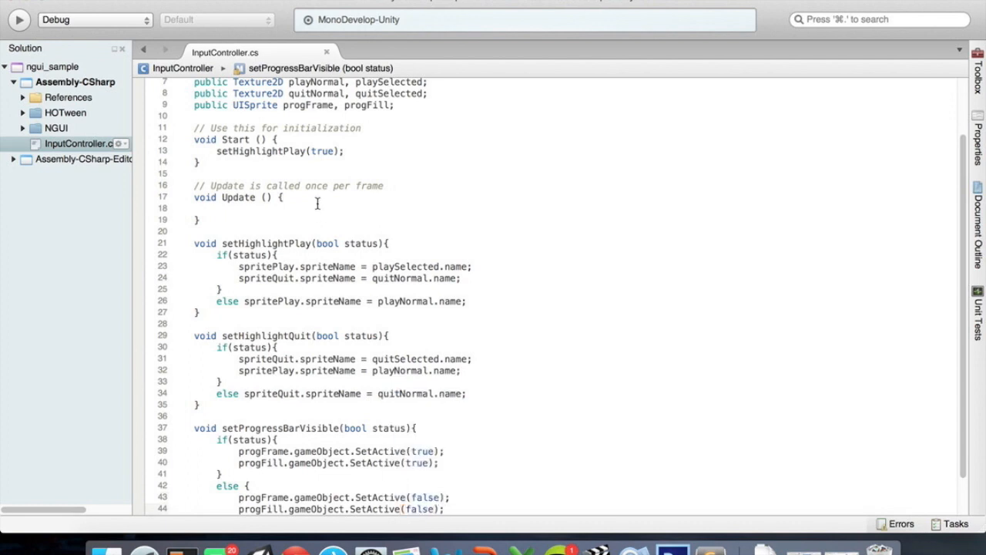
# Call setProgressBarVisible(false); below setHighlightPlay(true); in the Start method and save the script
pyautogui.click(371, 153)
pyautogui.press('Return')
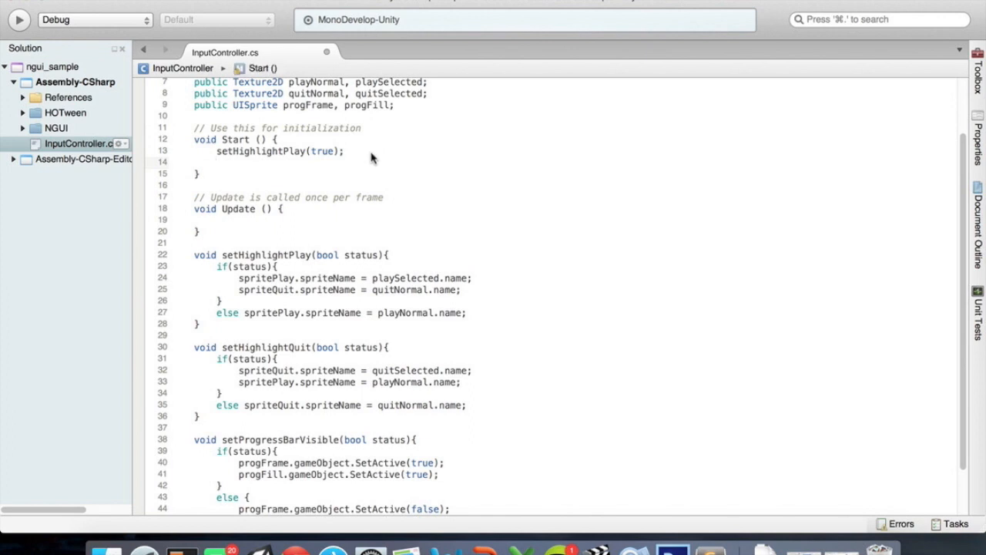
pyautogui.write('setProgressBarVisible(false);')
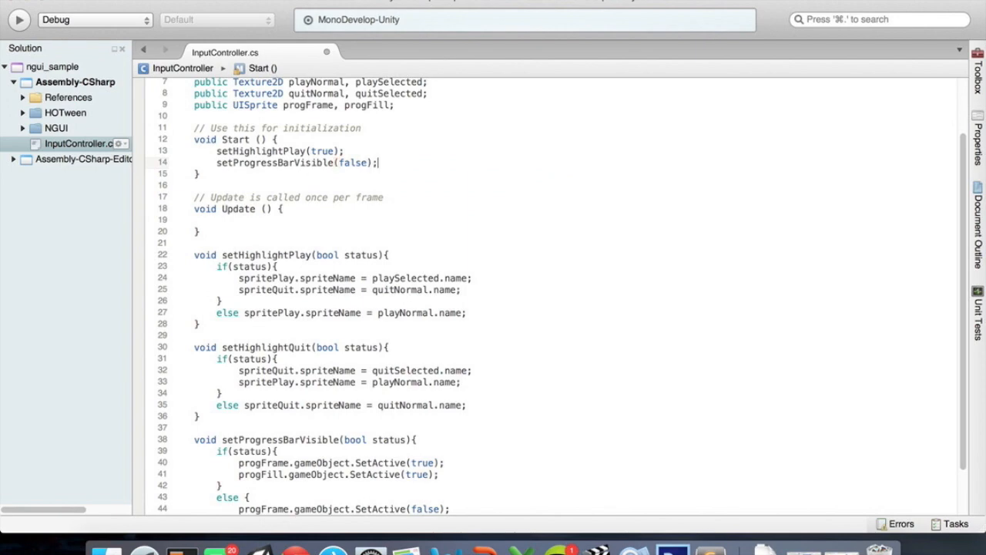
pyautogui.press('super+s')
# Switch to Unity and open the Game view in its own window
pyautogui.hotkey('ctrl', 'Left')
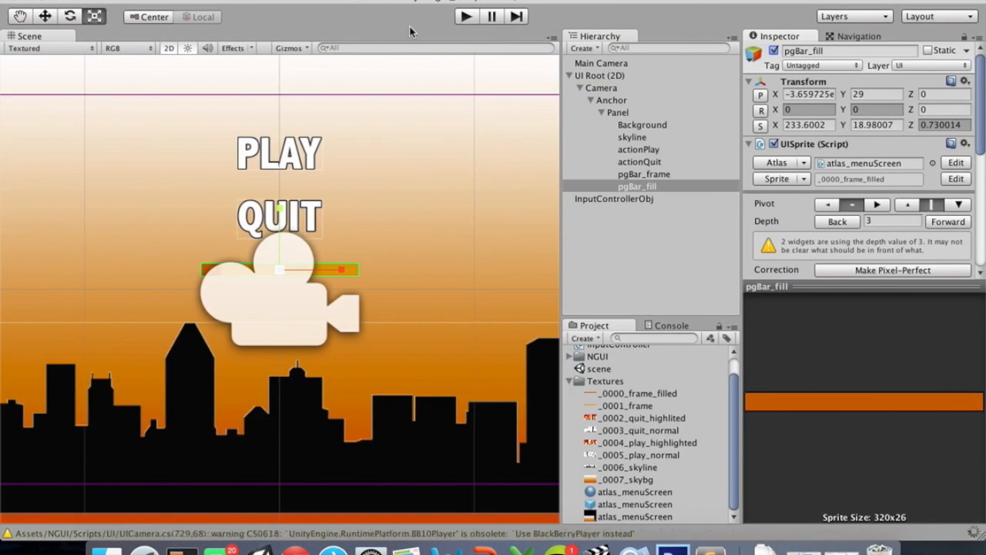
pyautogui.click(396, 7)
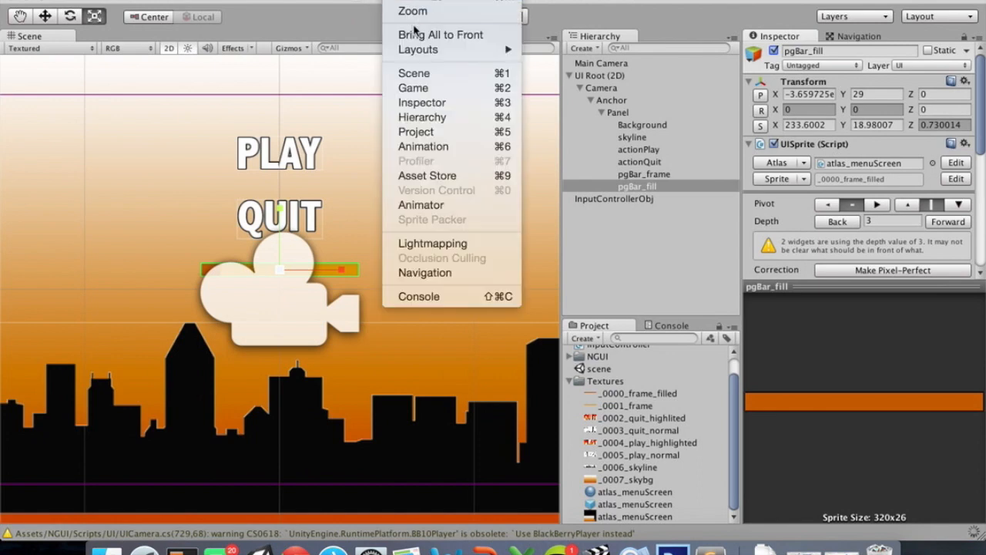
pyautogui.click(406, 82)
pyautogui.click(174, 38)
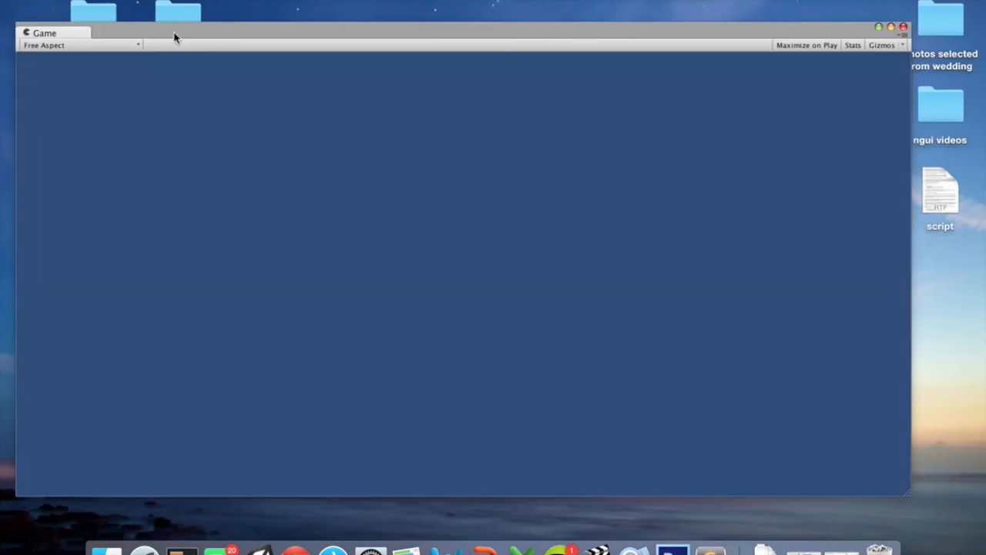
# Move the detached Game window to Desktop 2 and dock it beside the Scene view in the Unity editor
pyautogui.moveTo(185, 37); pyautogui.dragTo(360, 69)
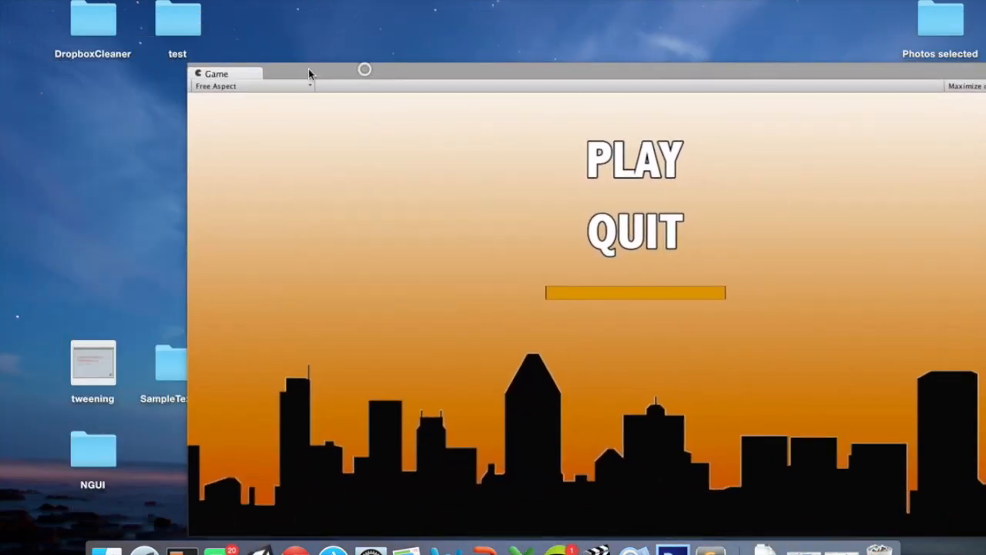
pyautogui.hotkey('ctrl', 'Up')
pyautogui.moveTo(341, 177); pyautogui.dragTo(279, 23)
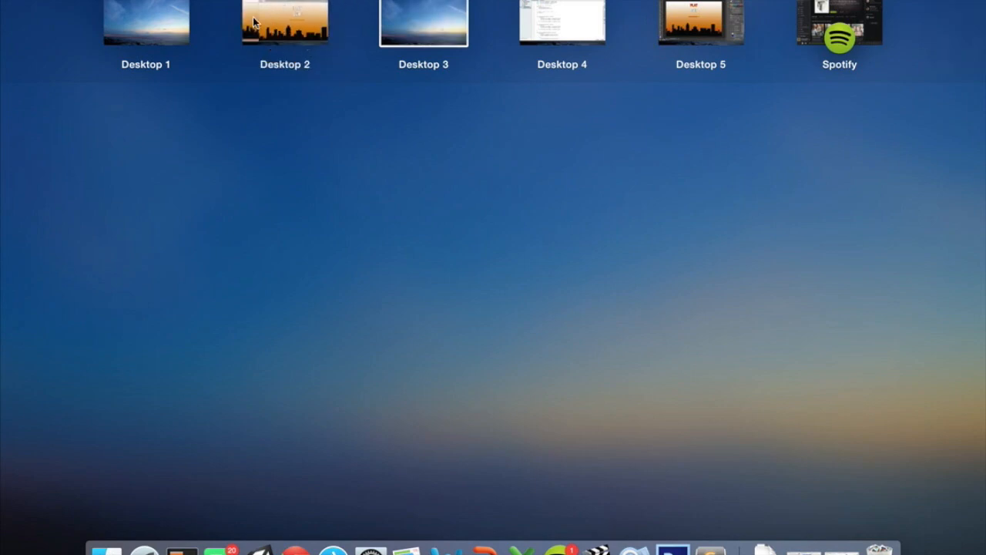
pyautogui.click(279, 23)
pyautogui.moveTo(224, 74); pyautogui.dragTo(115, 35)
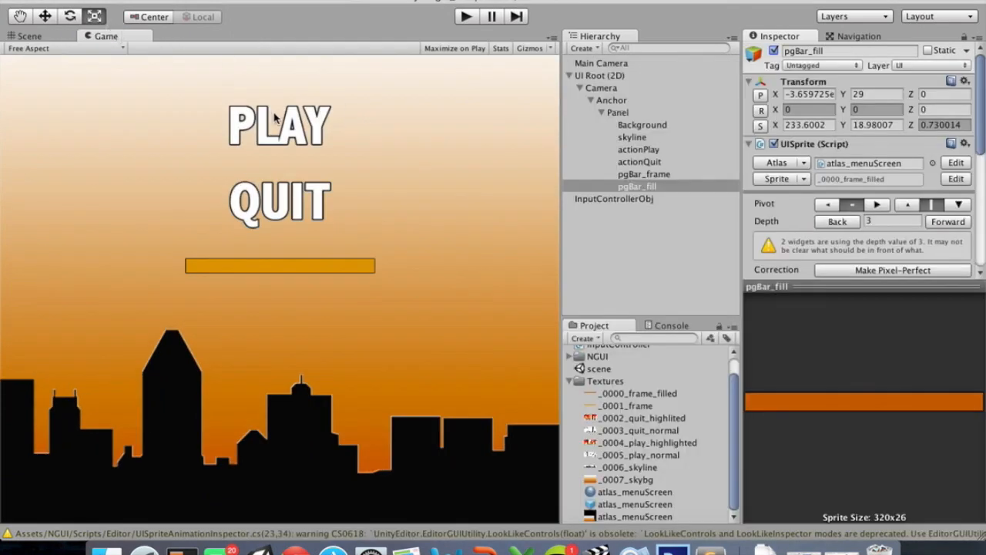
# Run the scene to check the menu's initial highlight and the progress bar's visibility at start, and stop it
pyautogui.click(469, 16)
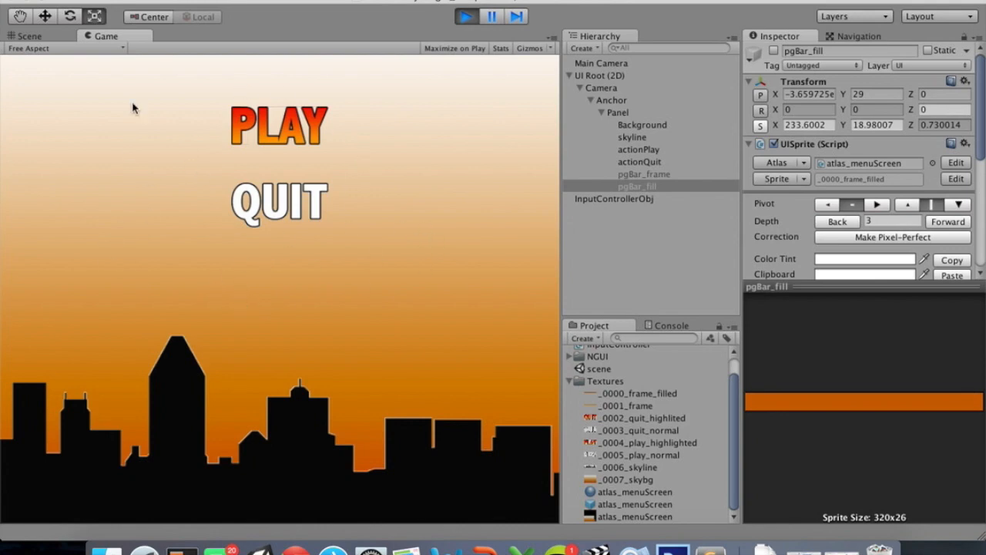
pyautogui.click(468, 22)
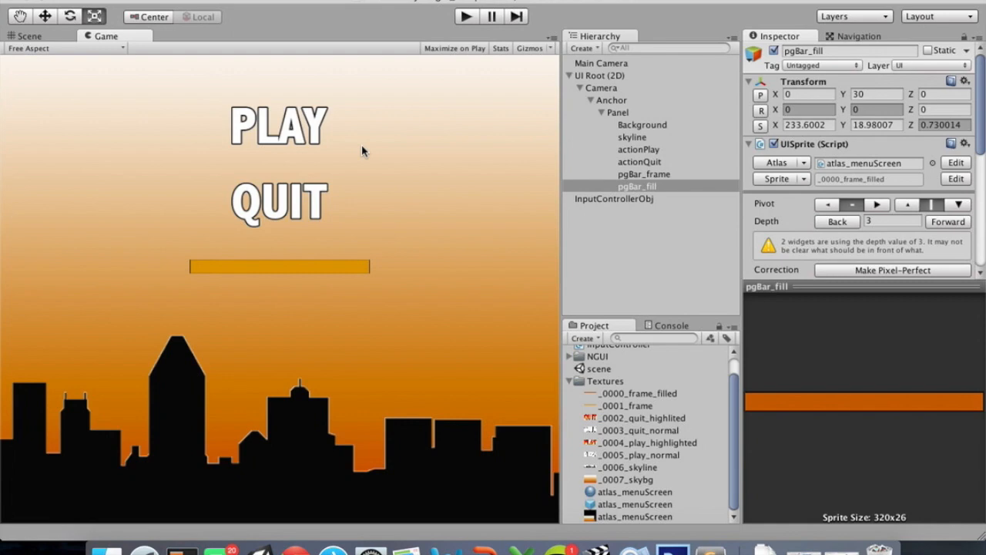
# Switch to MonoDevelop and begin an if statement in the Update method with the condition Input.GetKeyDown(KeyCode.UpArrow)
pyautogui.hotkey('ctrl', 'Right')
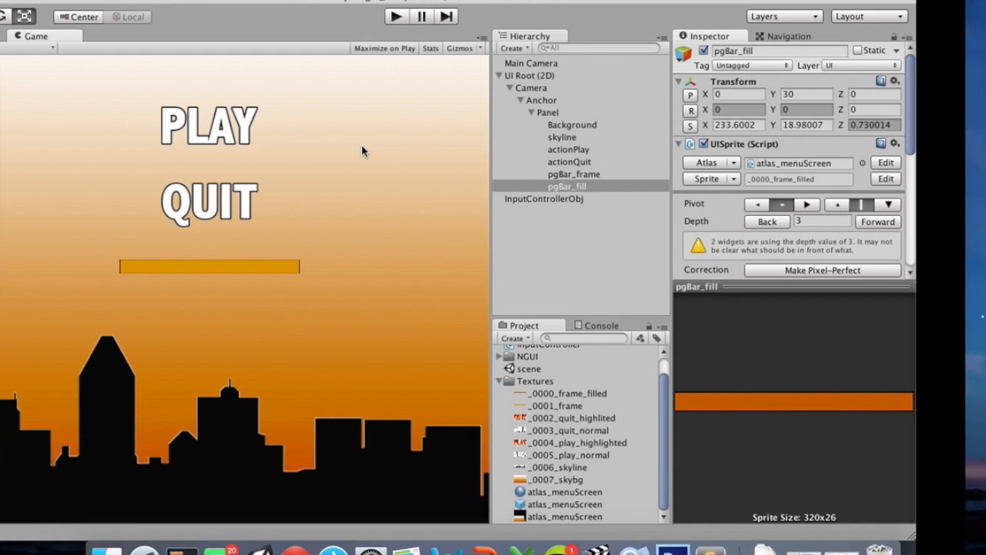
pyautogui.hotkey('ctrl', 'Left')
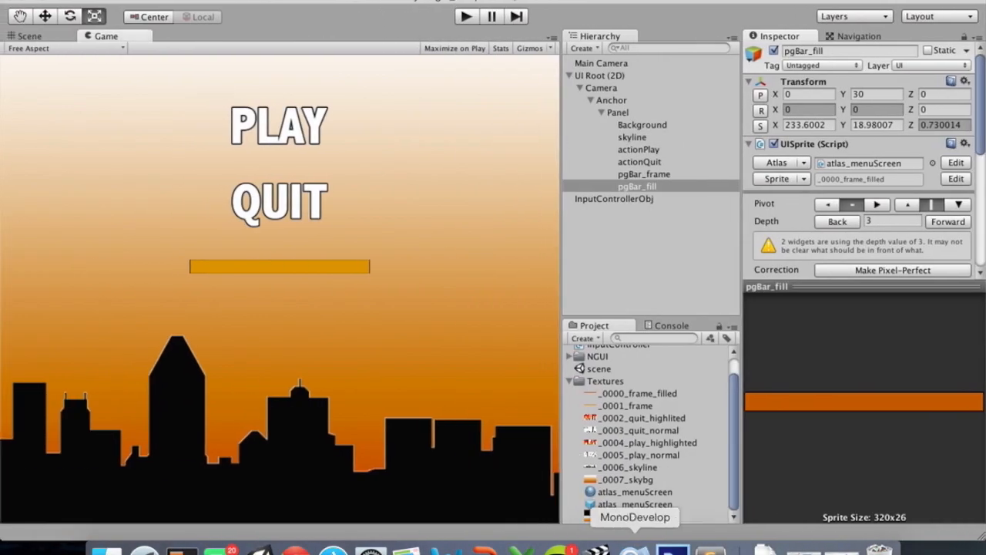
pyautogui.click(672, 549)
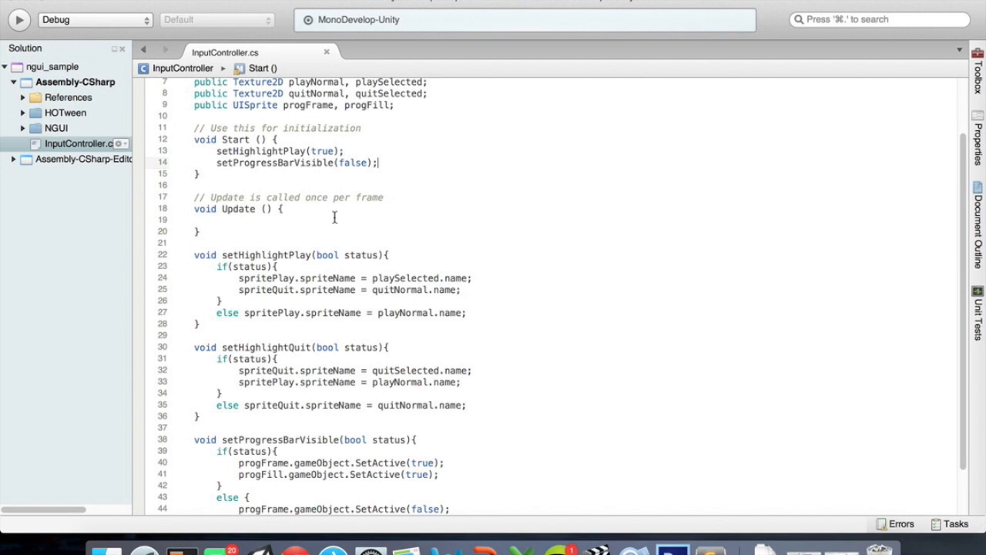
pyautogui.click(295, 209)
pyautogui.press('Return')
pyautogui.press('Return')
pyautogui.write('if(Input')
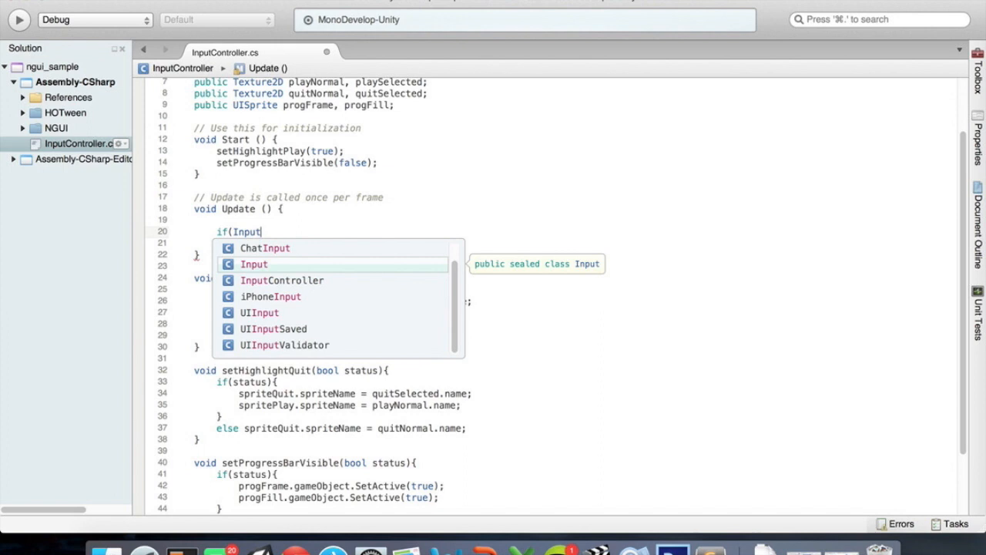
pyautogui.write('.')
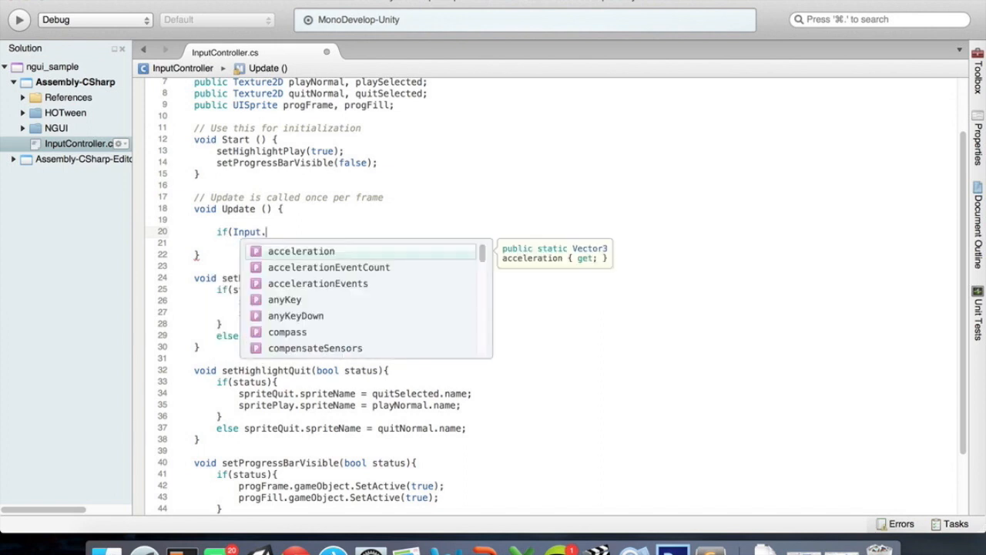
pyautogui.write('GetKeyDown(KeyCode.U')
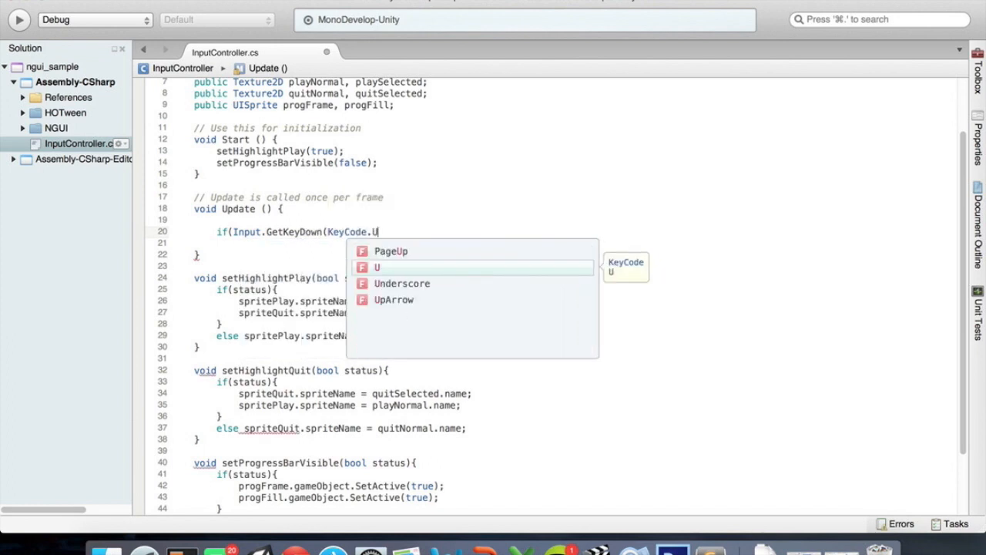
pyautogui.press('Down')
pyautogui.press('Down')
pyautogui.press('Return')
pyautogui.write('))')
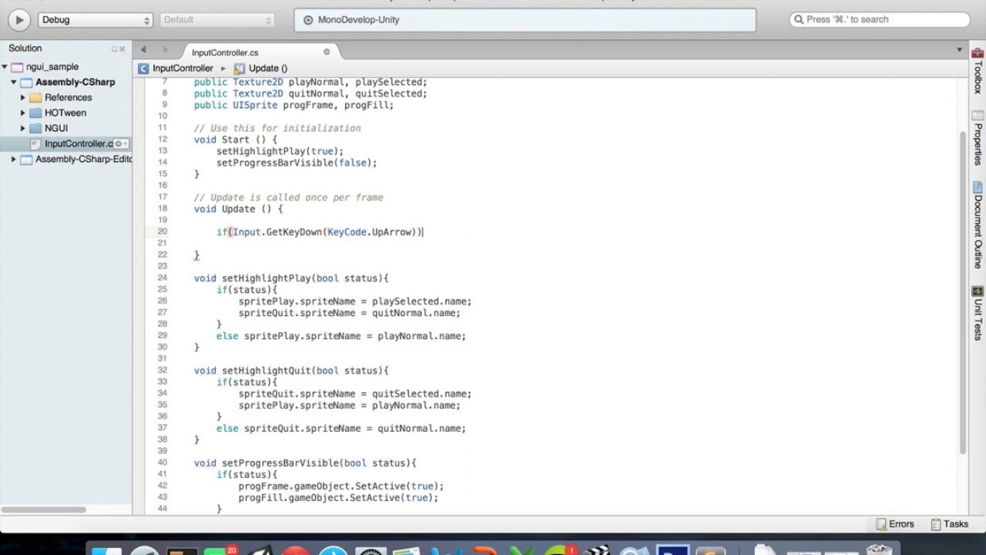
# Complete the UpArrow condition with the call setHighlightPlay(true); on the same line
pyautogui.write(' set')
pyautogui.press('Return')
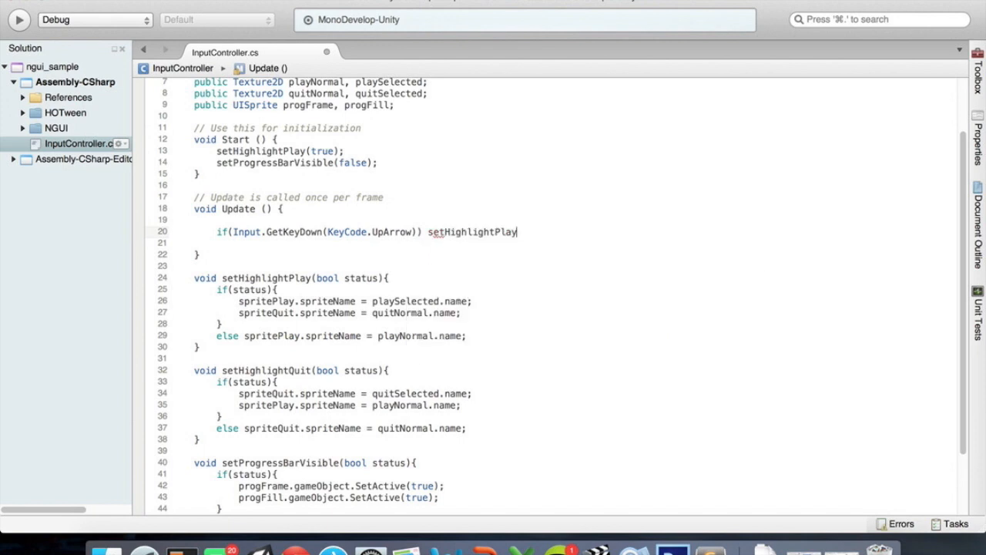
pyautogui.write('(')
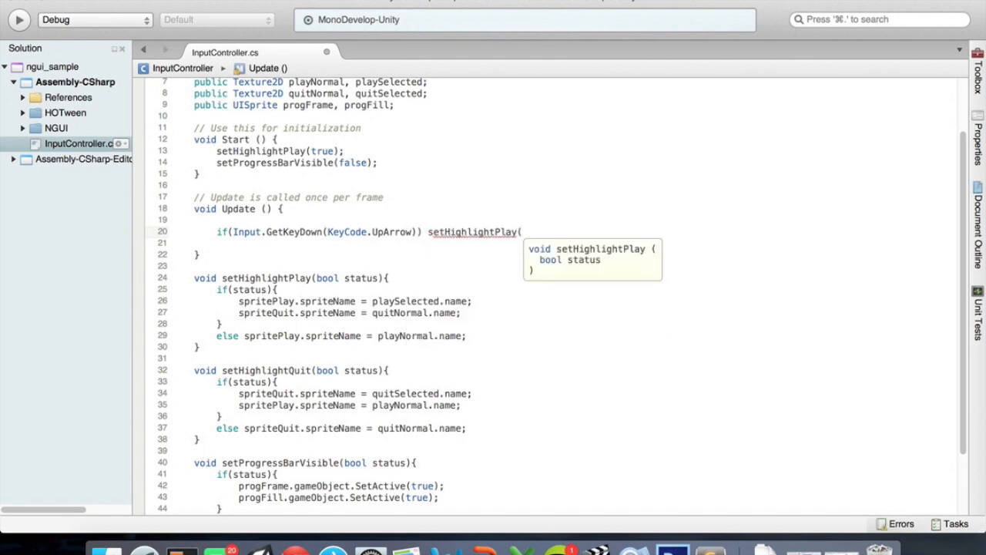
pyautogui.write('true')
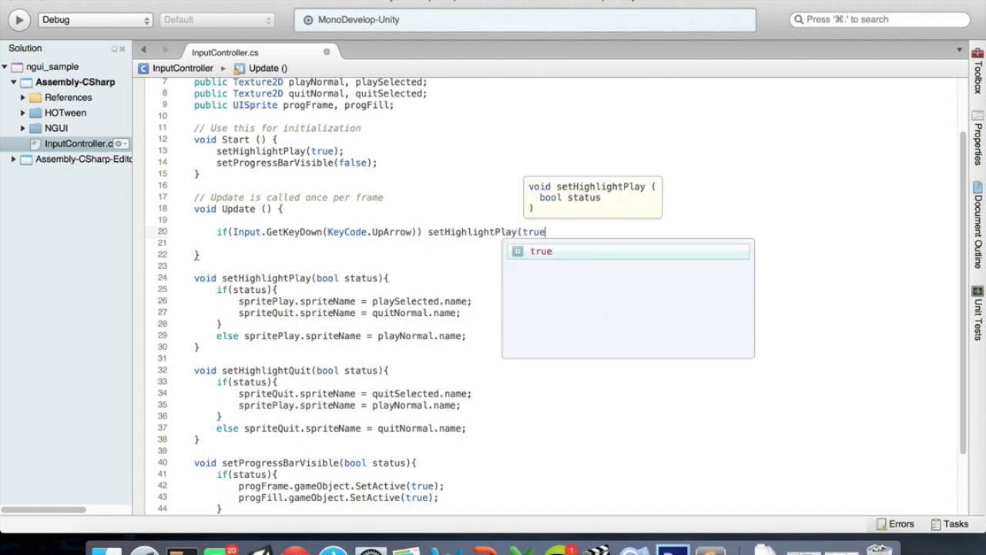
pyautogui.write(');')
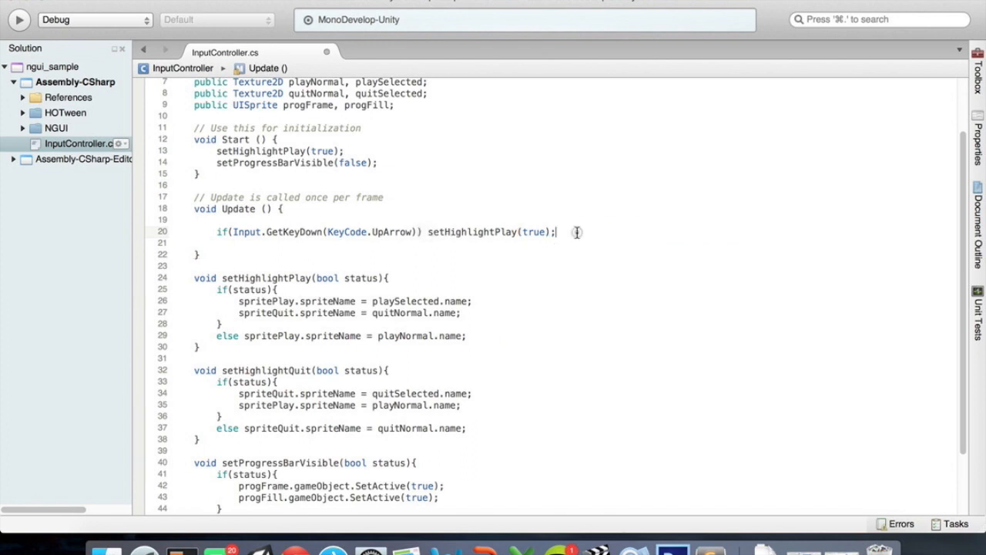
# Begin a second if statement below the UpArrow line that checks Input.GetKeyDown(KeyCode.DownArrow)
pyautogui.press('Return')
pyautogui.write('if(Input.')
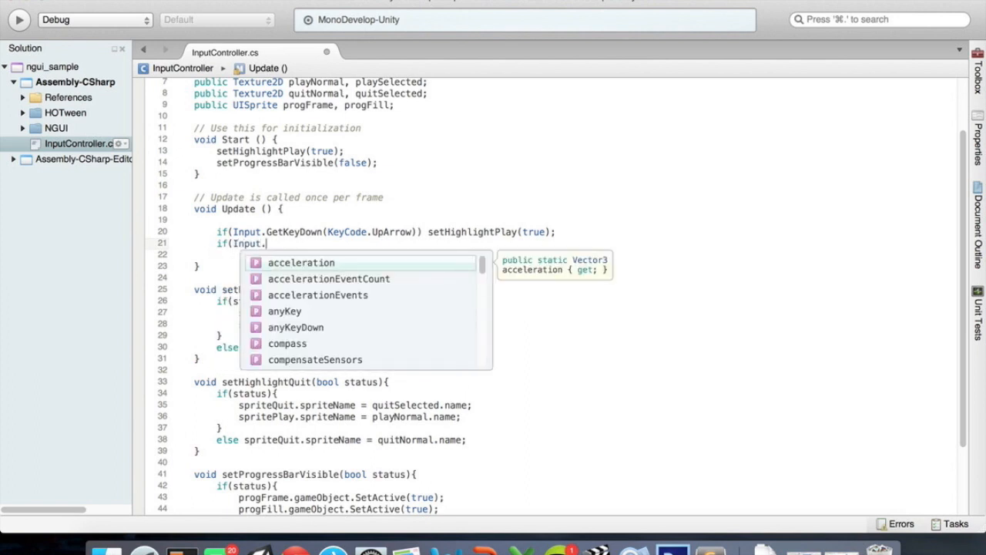
pyautogui.write('GetK')
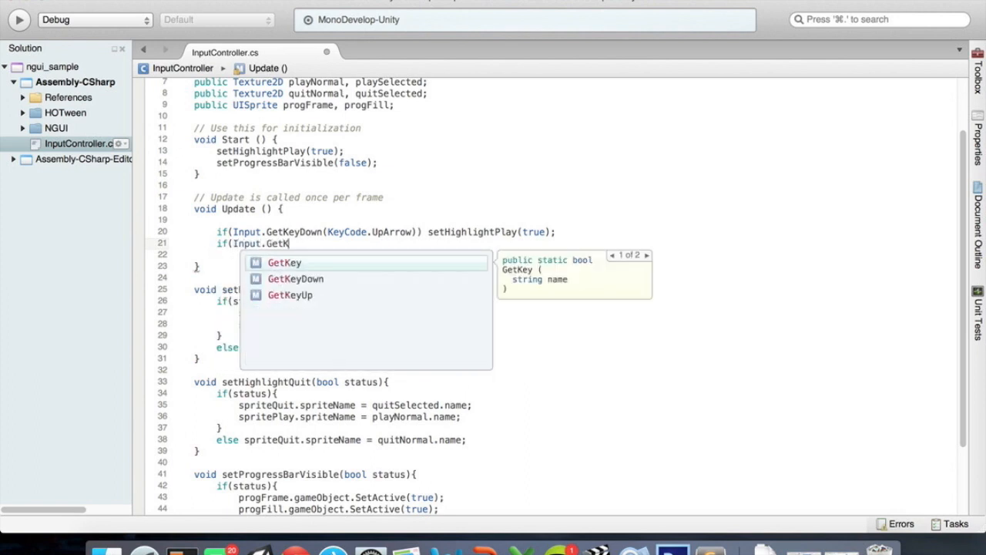
pyautogui.press('Return')
pyautogui.write('Down(')
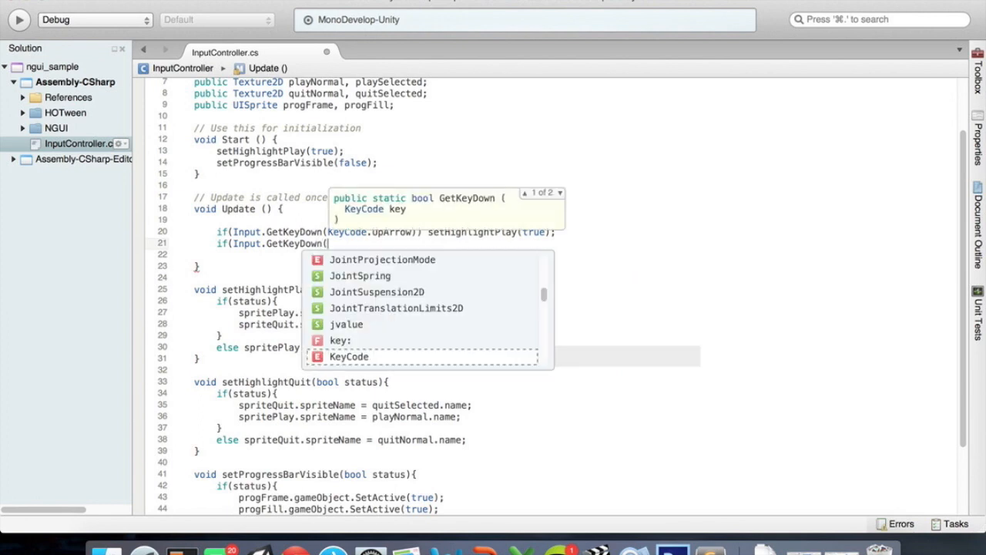
pyautogui.press('Return')
pyautogui.write('.Down')
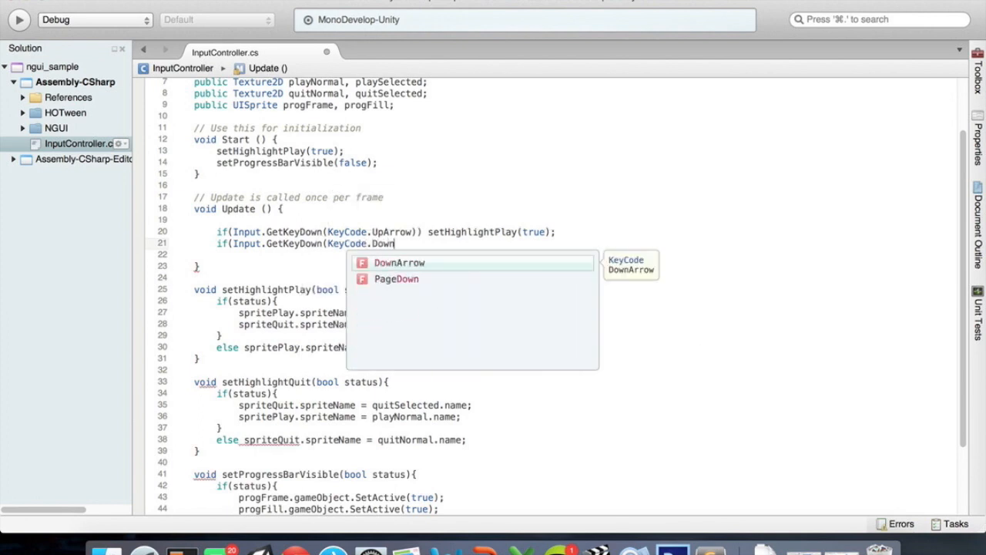
pyautogui.press('Return')
# Complete the DownArrow condition with the call setHighlightQuit(true); and save the script
pyautogui.write(')) set')
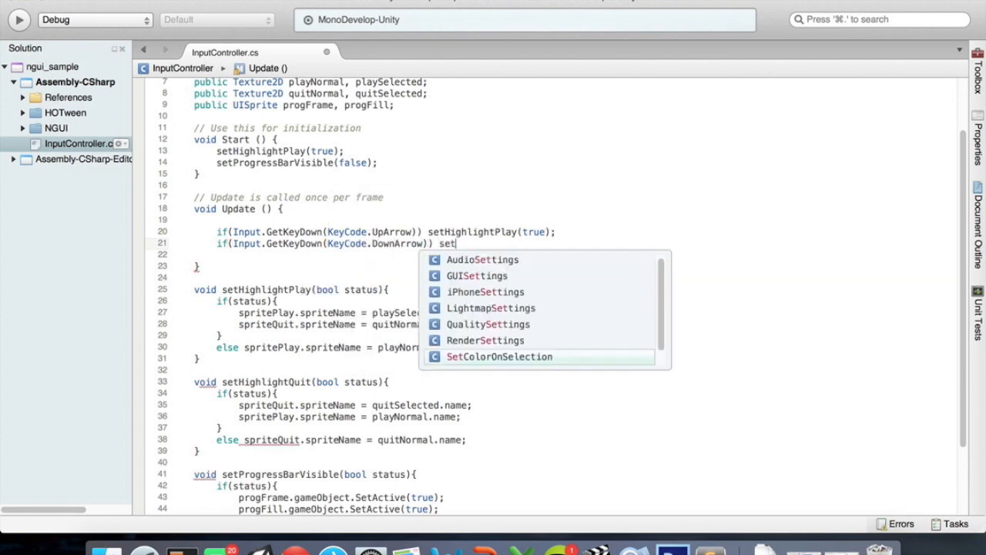
pyautogui.write('Highli')
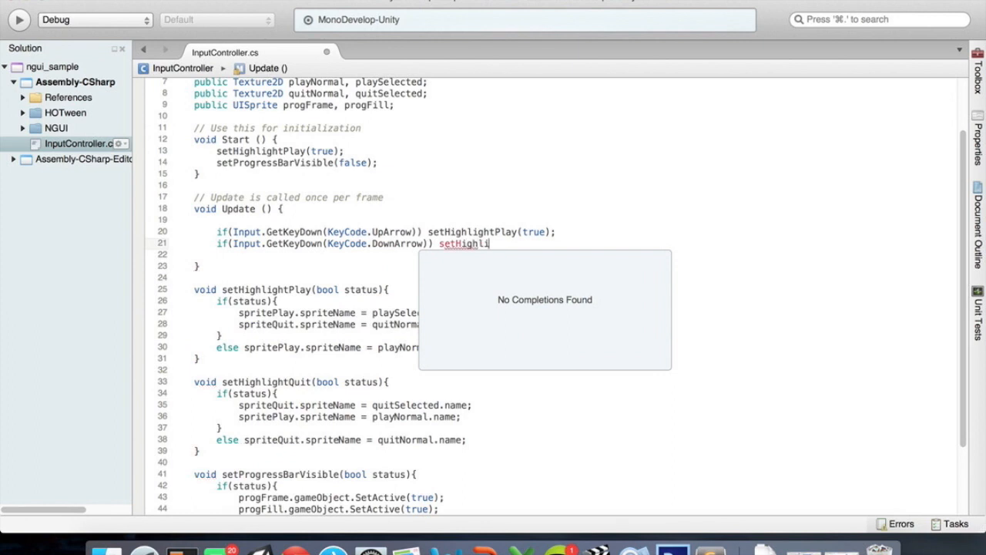
pyautogui.press('BackSpace')
pyautogui.press('BackSpace')
pyautogui.press('BackSpace')
pyautogui.press('BackSpace')
pyautogui.press('BackSpace')
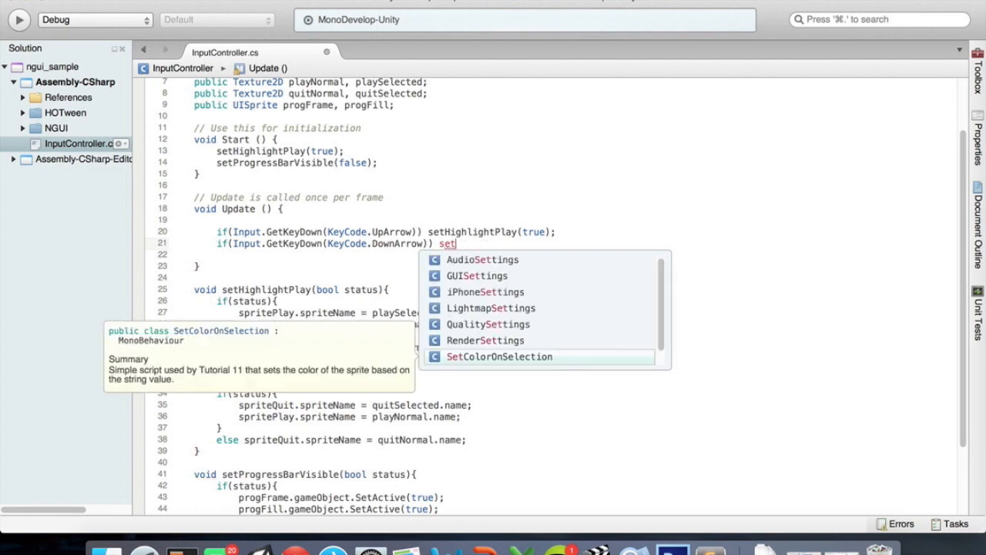
pyautogui.write('Hightli')
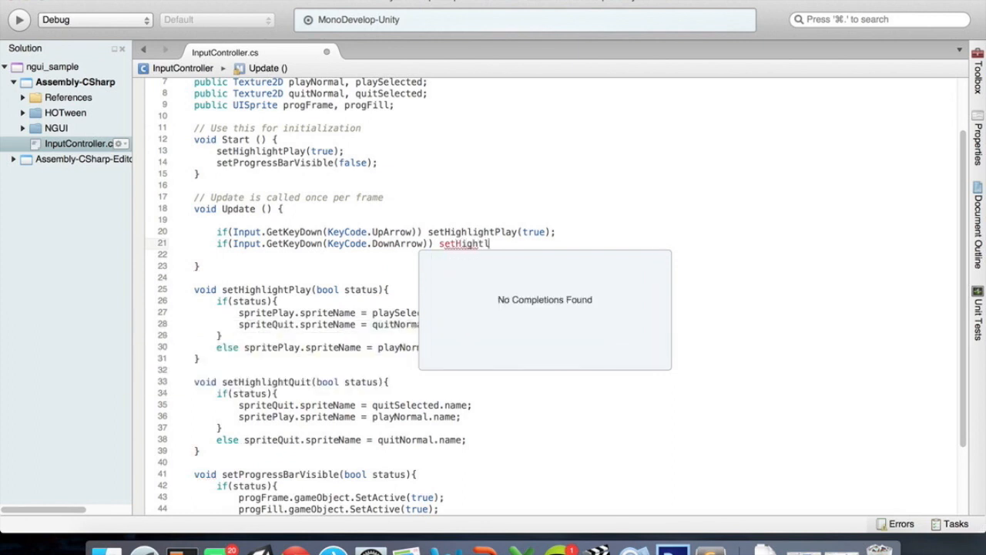
pyautogui.press('BackSpace')
pyautogui.press('BackSpace')
pyautogui.press('BackSpace')
pyautogui.write('lightQuit(true);')
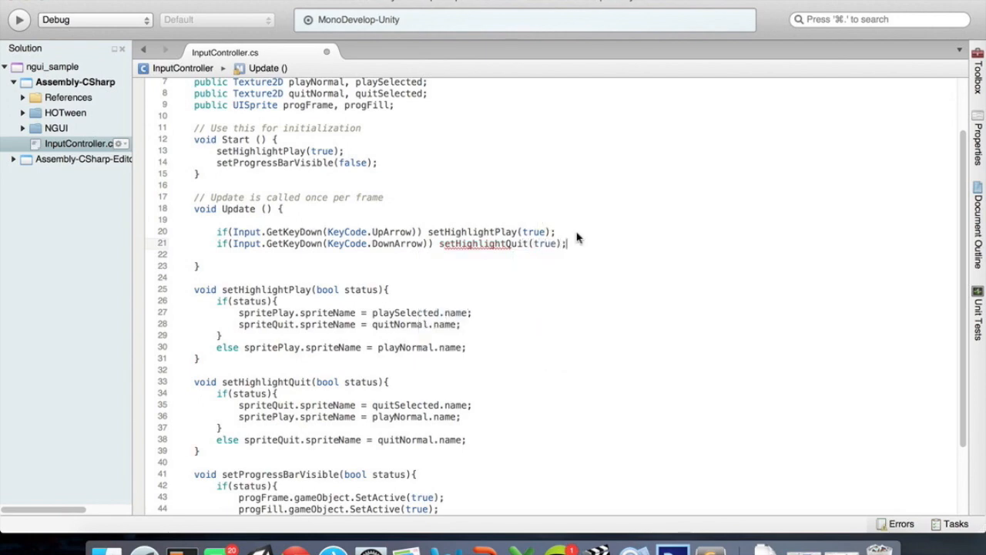
# Switch to Unity, run the scene, test moving the highlight between PLAY and QUIT several times, and stop it
pyautogui.press('super+Tab')
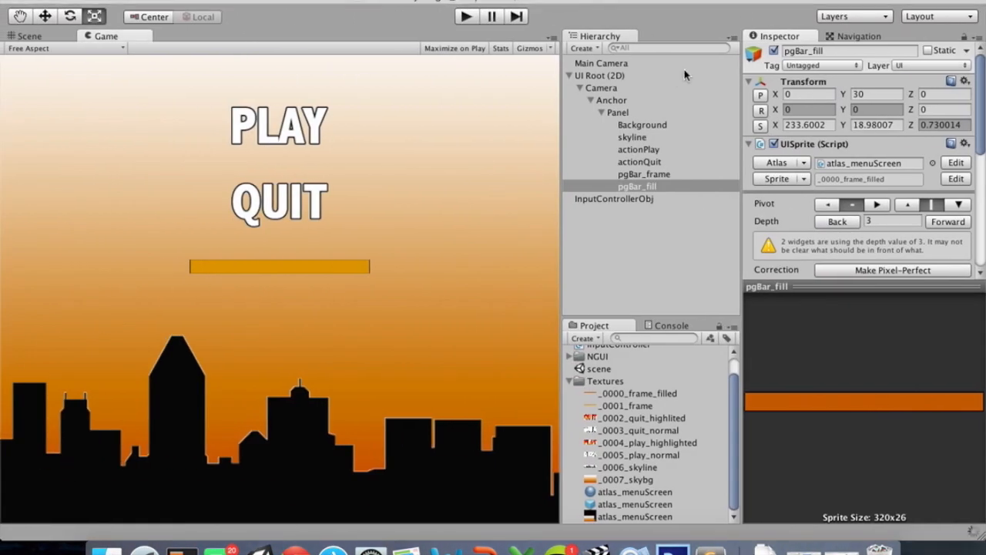
pyautogui.click(465, 17)
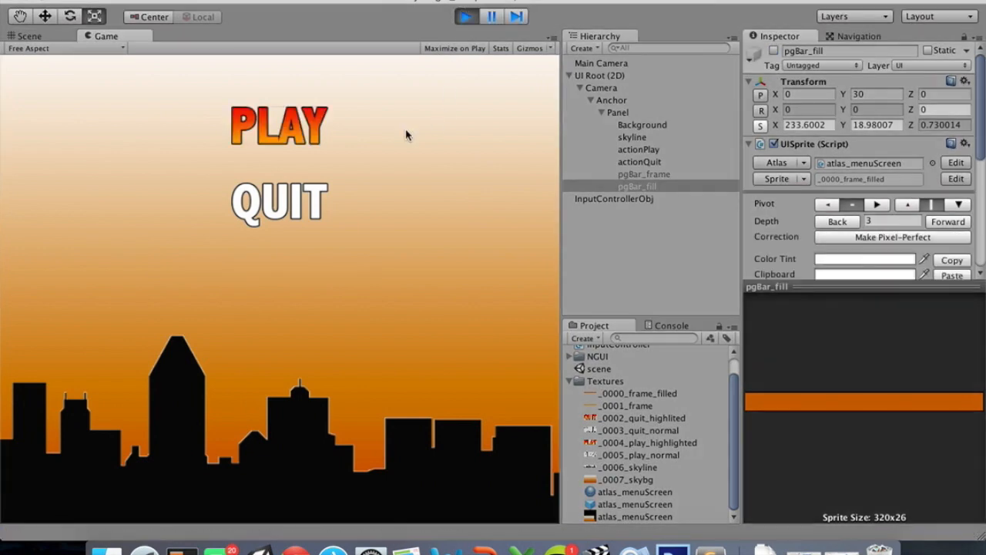
pyautogui.press('Down')
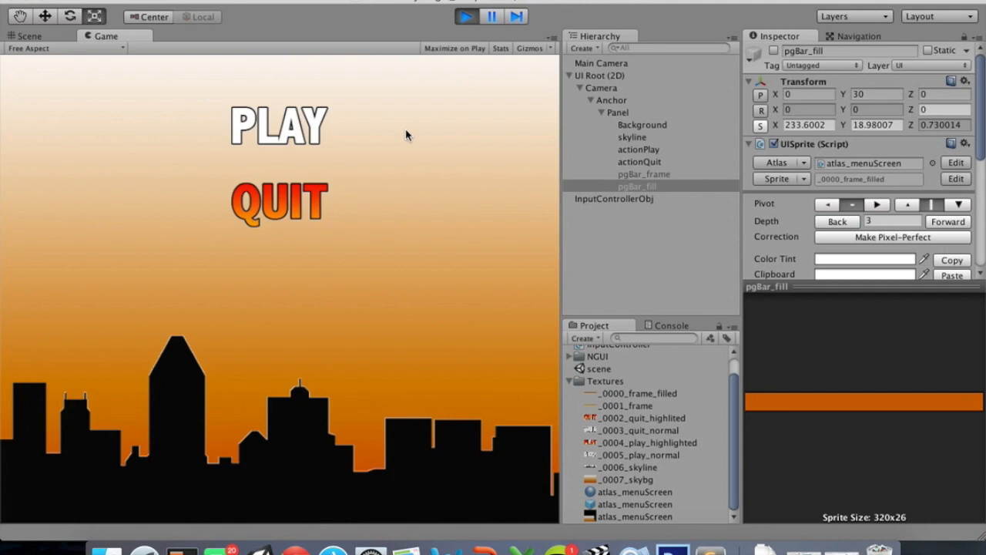
pyautogui.press('Up')
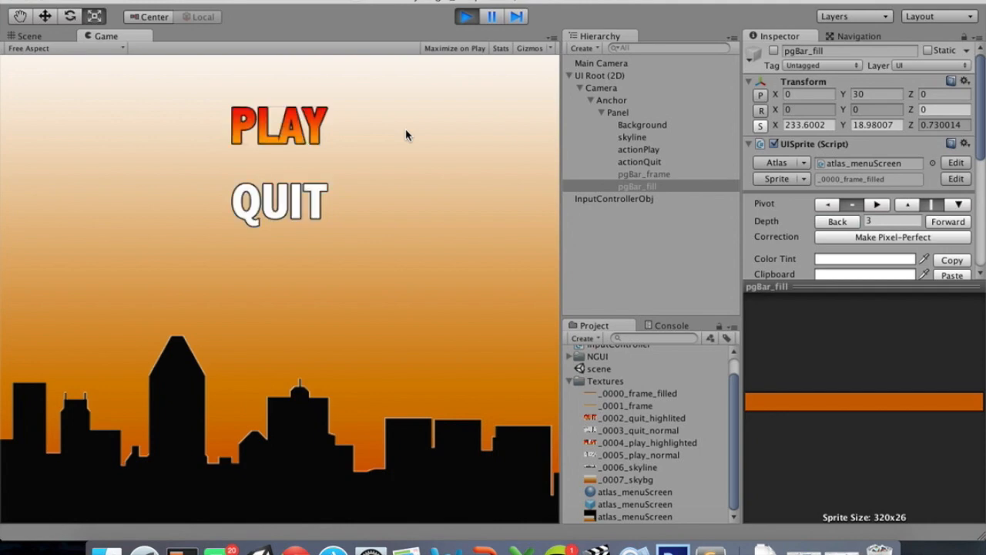
pyautogui.press('Down')
pyautogui.press('Up')
pyautogui.press('Down')
pyautogui.press('Up')
pyautogui.press('Down')
pyautogui.click(465, 17)
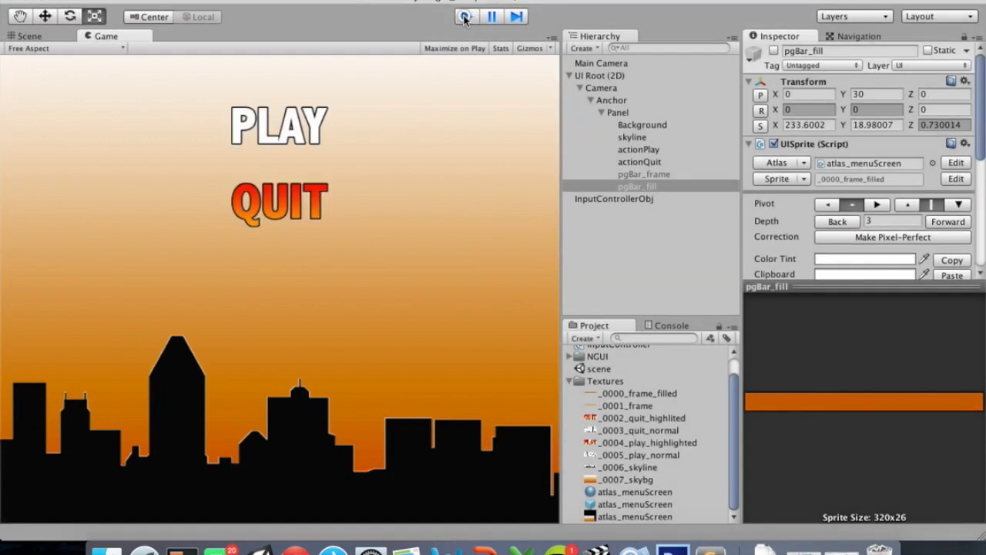
# Switch to MonoDevelop and begin a third if statement below the DownArrow line in Update() with Input.GetKeyDown
pyautogui.press('super+Tab')
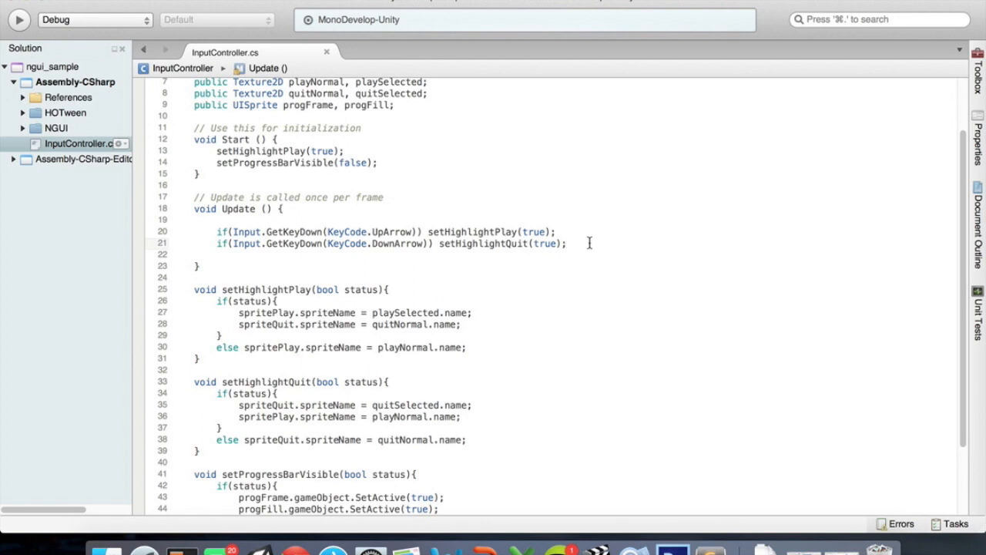
pyautogui.press('Down')
pyautogui.press('Tab')
pyautogui.write('if(')
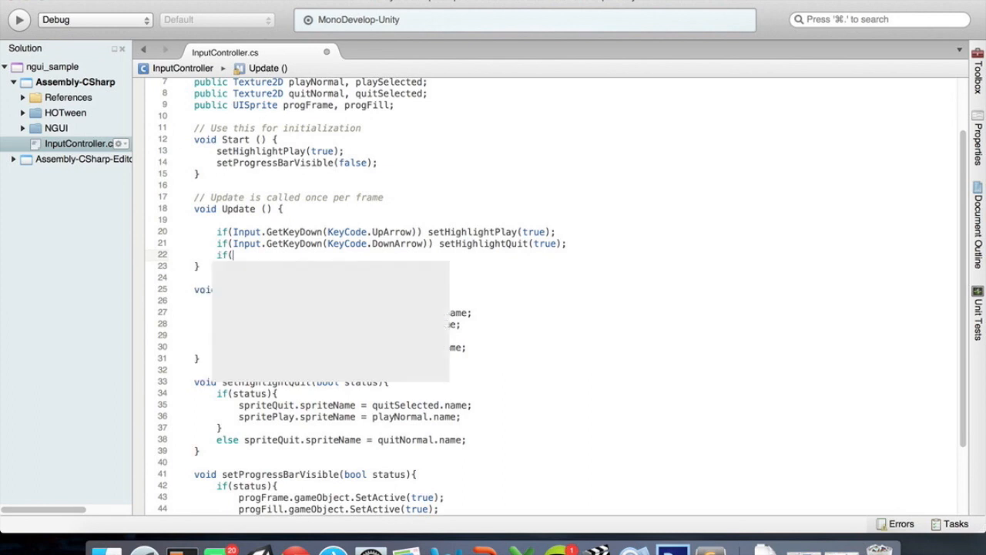
pyautogui.write('Input')
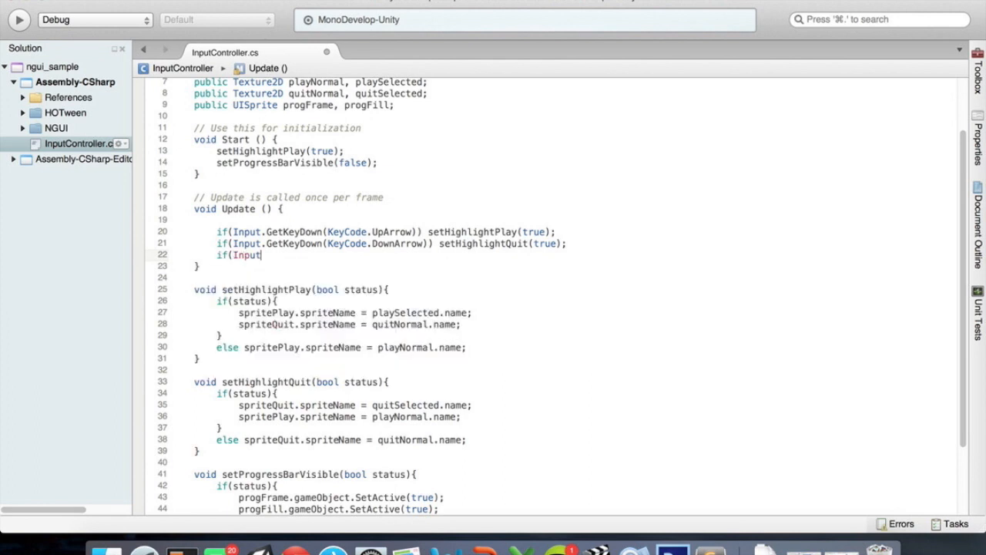
pyautogui.write('.GetK')
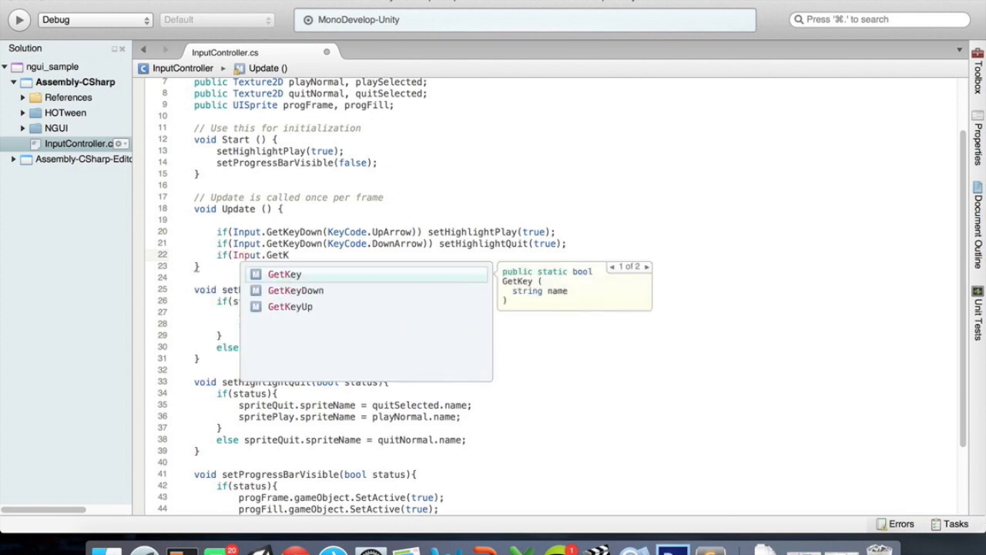
pyautogui.press('Down')
pyautogui.press('Return')
# Complete the third condition with KeyCode.KeypadEnter and the call setProgressBarVisible(true); on the same line
pyautogui.write('(K')
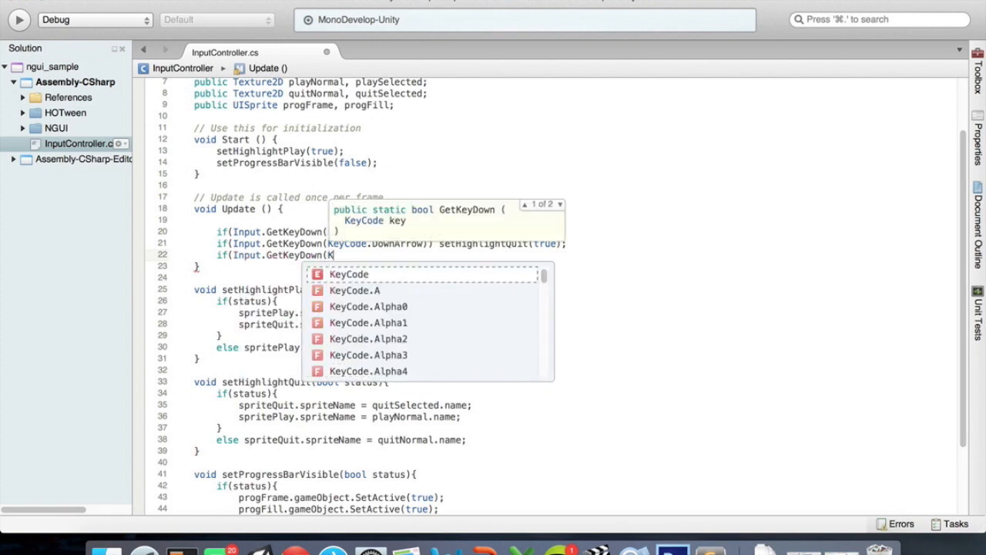
pyautogui.press('Return')
pyautogui.write('.En')
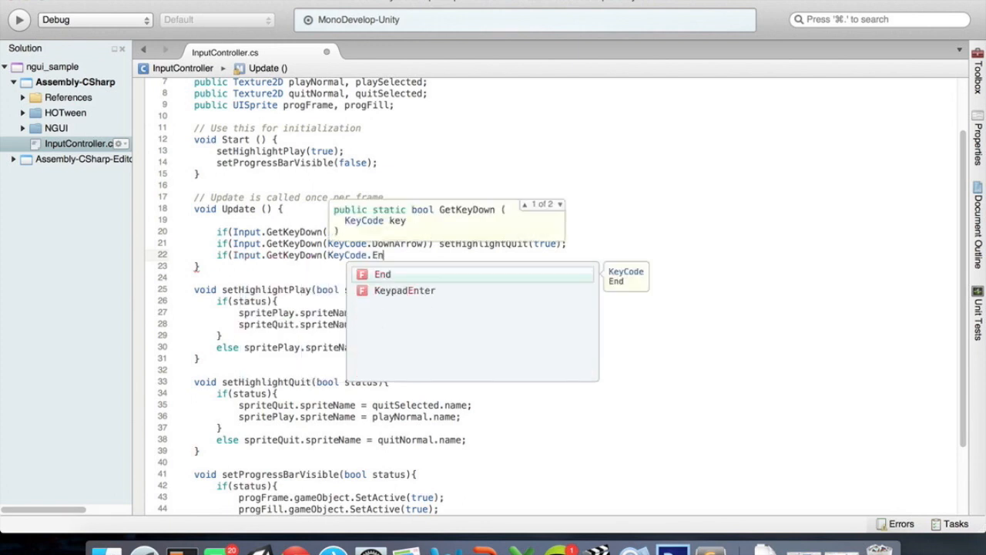
pyautogui.press('Down')
pyautogui.press('Return')
pyautogui.write(')')
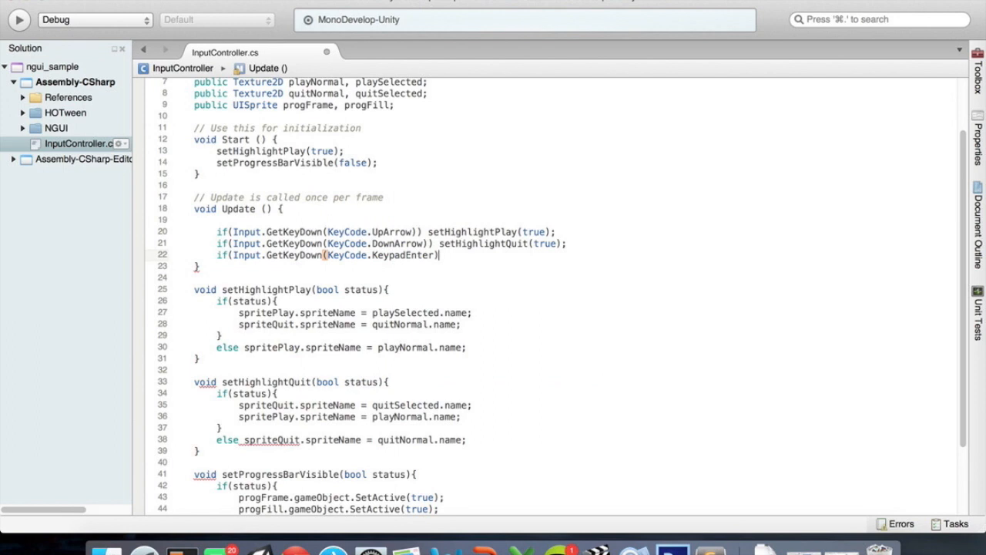
pyautogui.write(') setProgressBarVisible(')
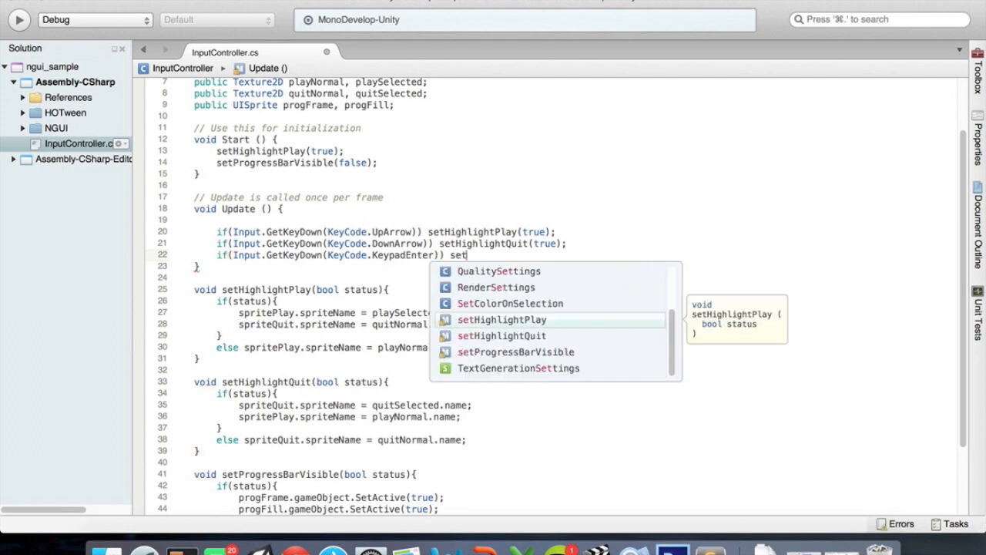
pyautogui.write('true);')
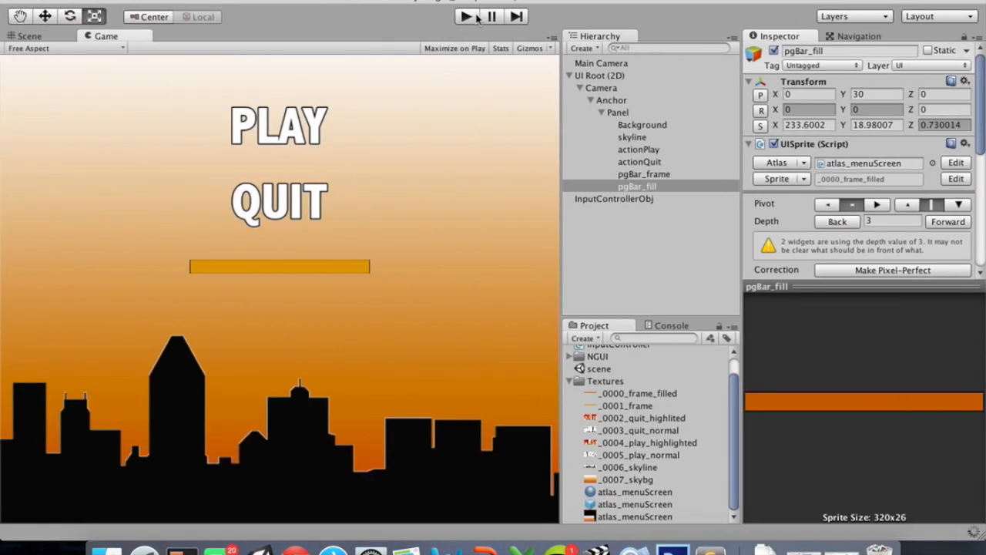
# Run the scene in Unity, test switching the highlight between PLAY and QUIT, and stop the scene
pyautogui.click(468, 17)
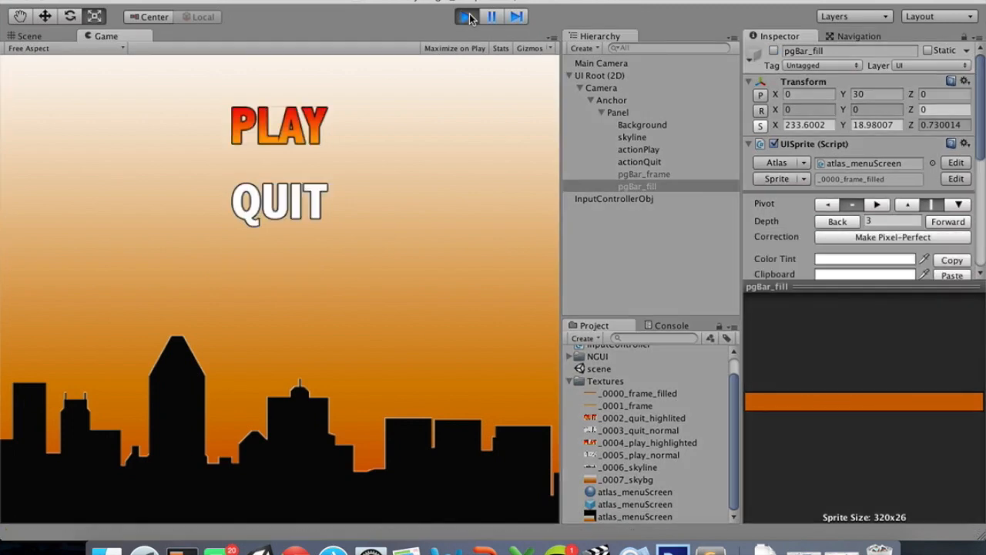
pyautogui.press('Up')
pyautogui.press('Down')
pyautogui.press('Up')
pyautogui.press('Down')
pyautogui.press('Up')
pyautogui.click(466, 17)
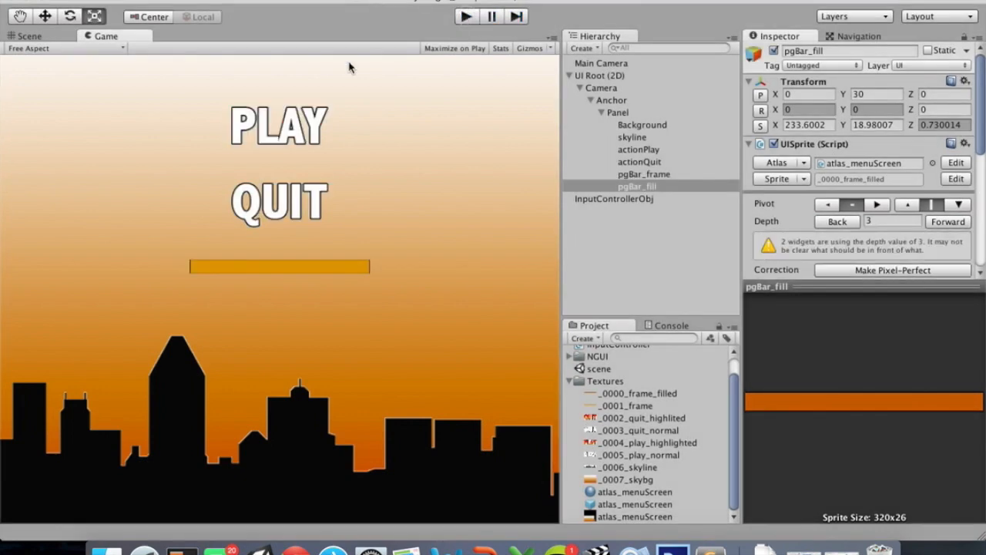
# Replace KeyCode.KeypadEnter with KeyCode.Return in the third condition of InputController.cs in MonoDevelop and save the script
pyautogui.hotkey('ctrl', 'Right')
pyautogui.doubleClick(409, 255)
pyautogui.press('BackSpace')
pyautogui.press('BackSpace')
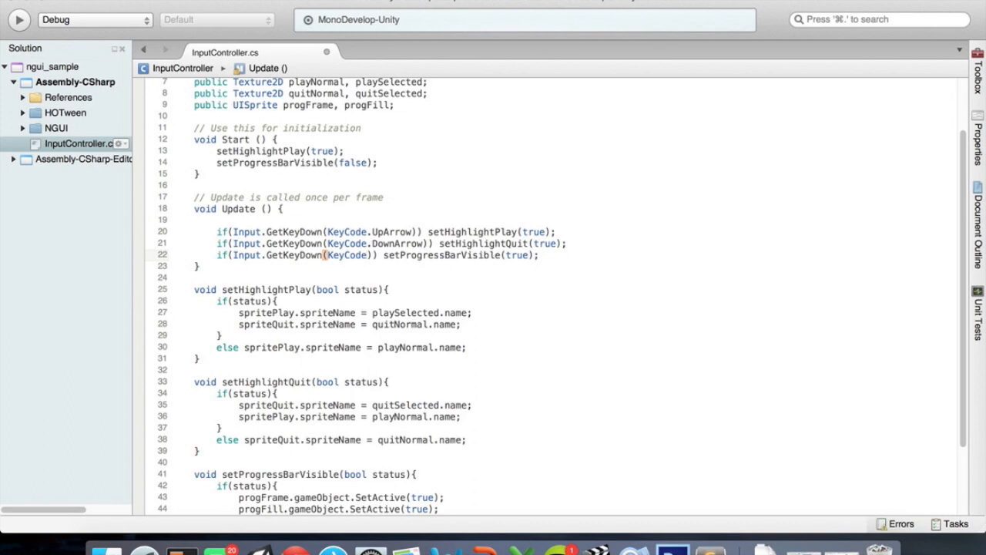
pyautogui.write('.')
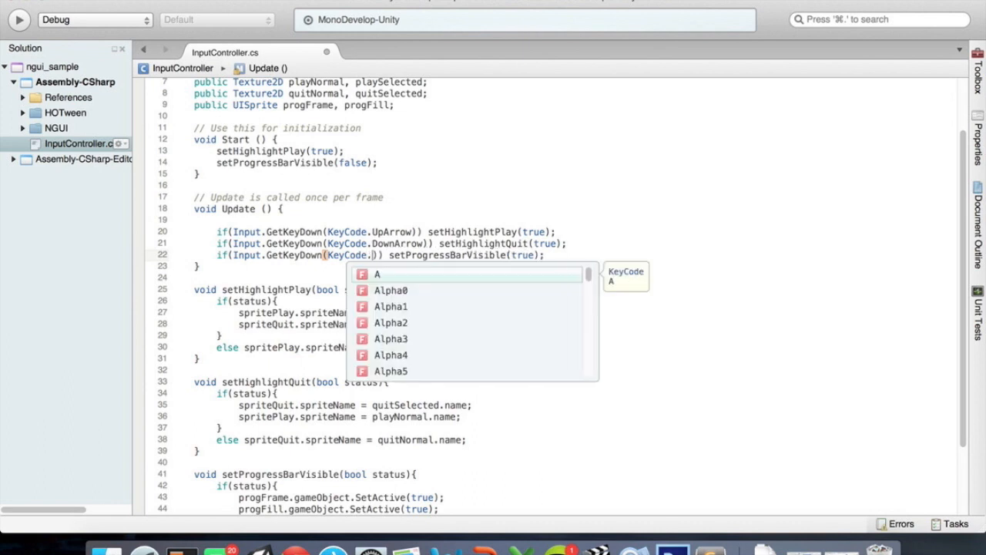
pyautogui.write('re')
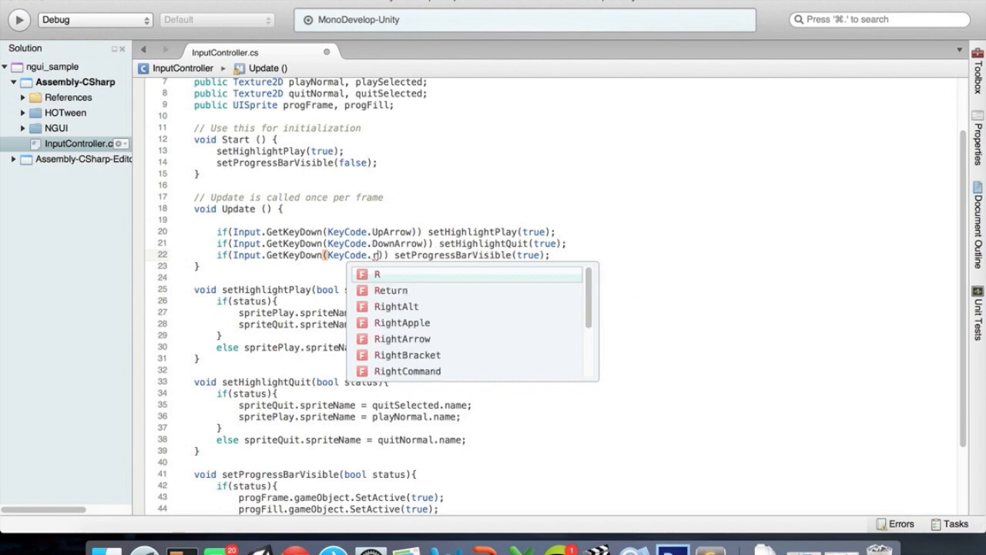
pyautogui.press('Return')
pyautogui.press('super+s')
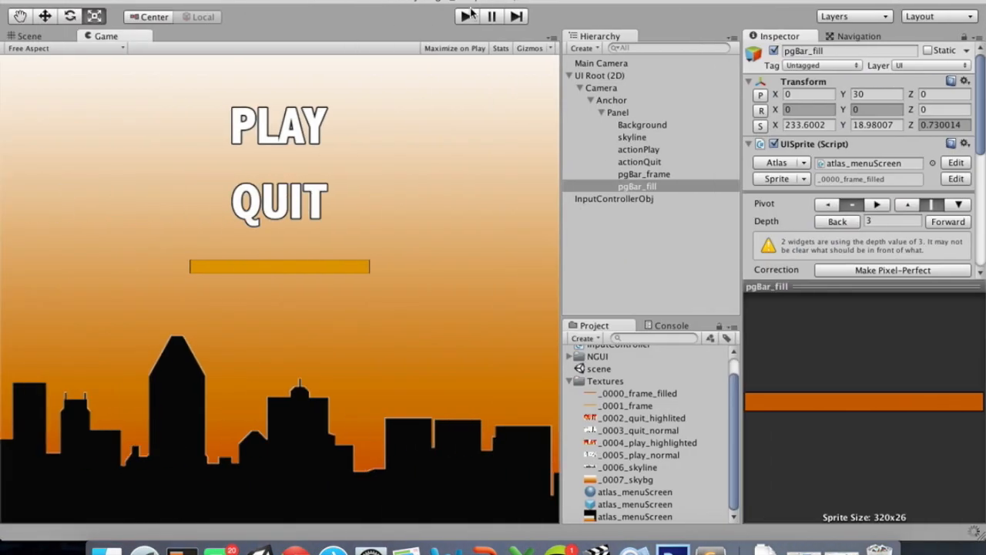
# Run the scene in Unity, test the KeyCode.Return condition for showing the progress bar, and stop the scene
pyautogui.click(470, 16)
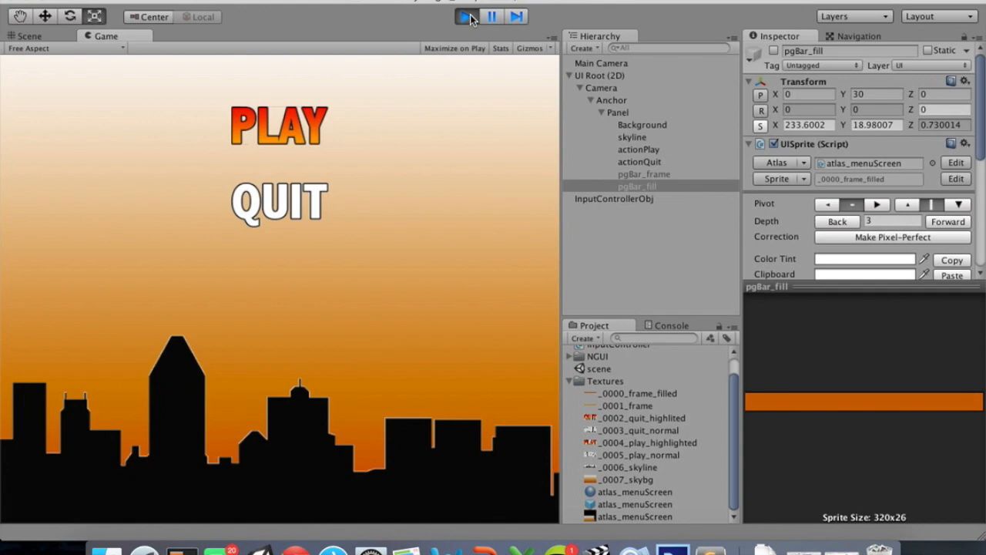
pyautogui.press('Return')
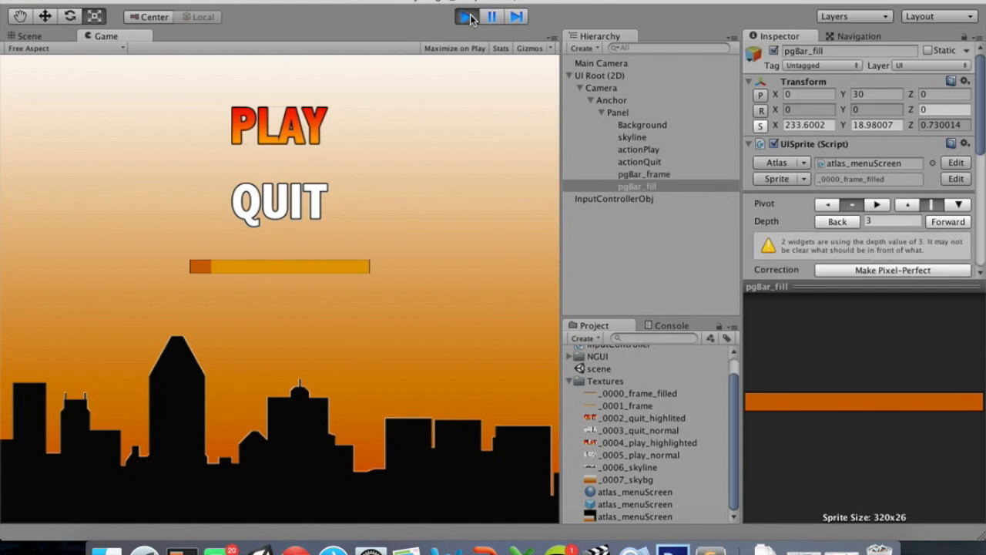
pyautogui.click(468, 17)
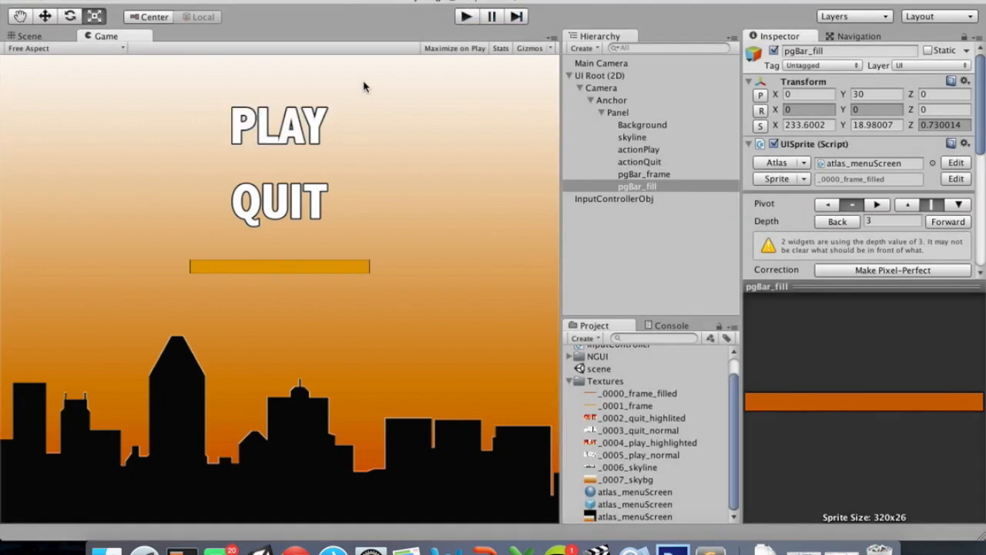
# Switch to MonoDevelop and remove the blank line at the start of the Update() body
pyautogui.hotkey('ctrl', 'Right')
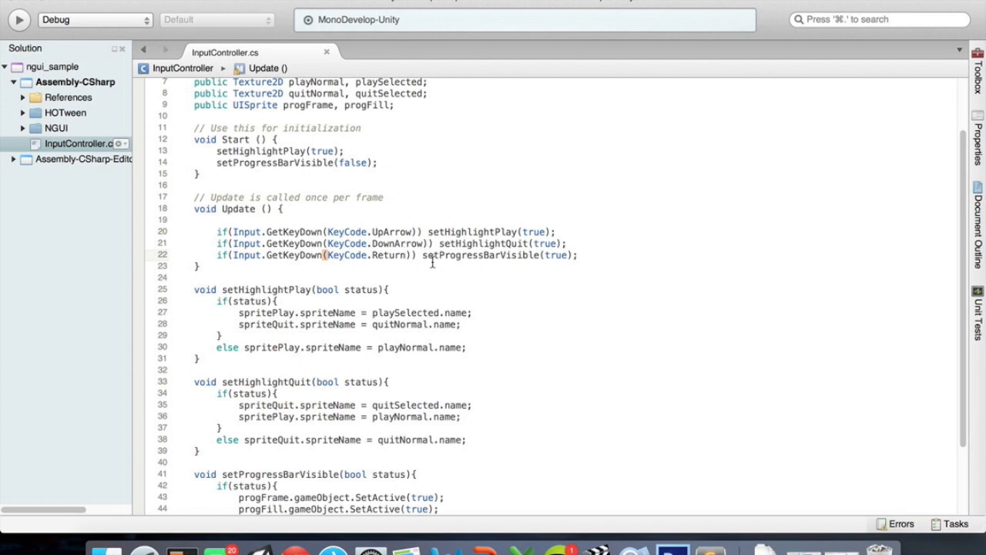
pyautogui.click(326, 198)
pyautogui.click(284, 209)
pyautogui.press('Down')
pyautogui.press('BackSpace')
pyautogui.press('BackSpace')
pyautogui.press('Up')
pyautogui.press('Up')
pyautogui.click(281, 162)
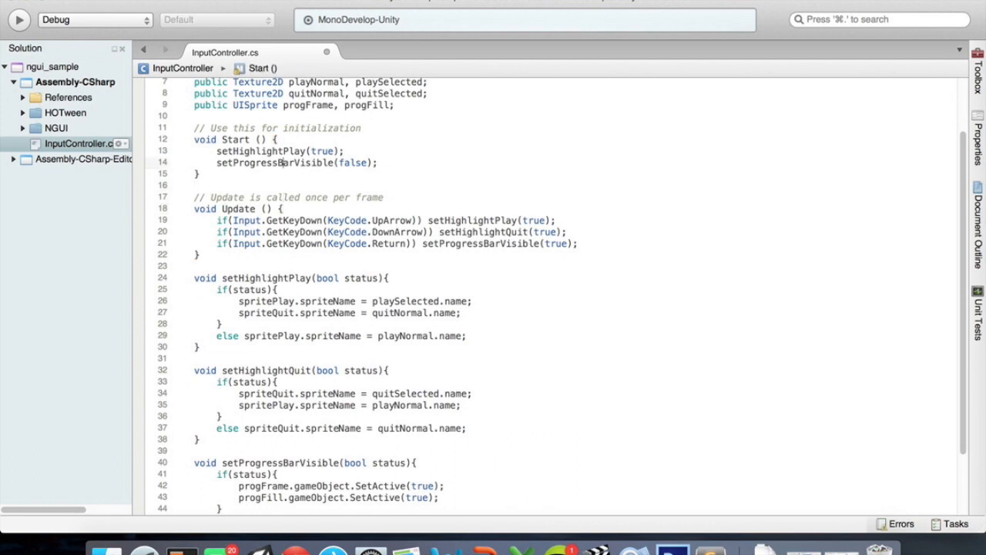
# Below the setProgressBarVisible method, add an empty method declared as void setProgressBarValue(float value)
pyautogui.press('Down')
pyautogui.press('Down')
pyautogui.press('Down')
pyautogui.press('Down')
pyautogui.press('Down')
pyautogui.press('Down')
pyautogui.press('Down')
pyautogui.press('Down')
pyautogui.press('Down')
pyautogui.press('Down')
pyautogui.press('Down')
pyautogui.press('Down')
pyautogui.press('Down')
pyautogui.press('Down')
pyautogui.press('Down')
pyautogui.press('Down')
pyautogui.press('Down')
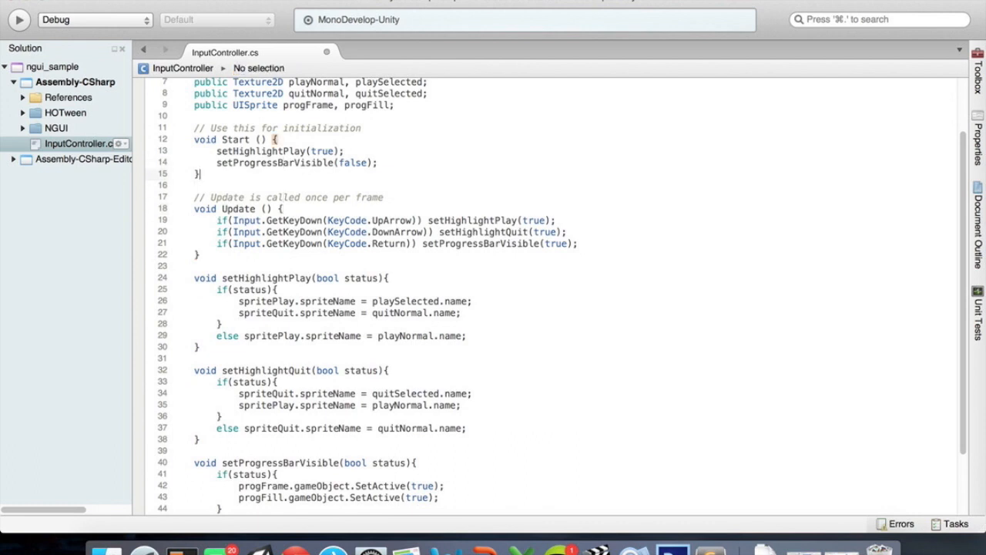
pyautogui.press('Down')
pyautogui.press('Down')
pyautogui.press('Down')
pyautogui.press('Down')
pyautogui.press('Down')
pyautogui.press('Down')
pyautogui.press('Down')
pyautogui.press('Down')
pyautogui.press('Down')
pyautogui.press('Down')
pyautogui.press('Down')
pyautogui.press('Down')
pyautogui.press('Down')
pyautogui.press('Down')
pyautogui.press('Down')
pyautogui.press('Down')
pyautogui.press('Down')
pyautogui.press('Down')
pyautogui.press('Down')
pyautogui.press('Down')
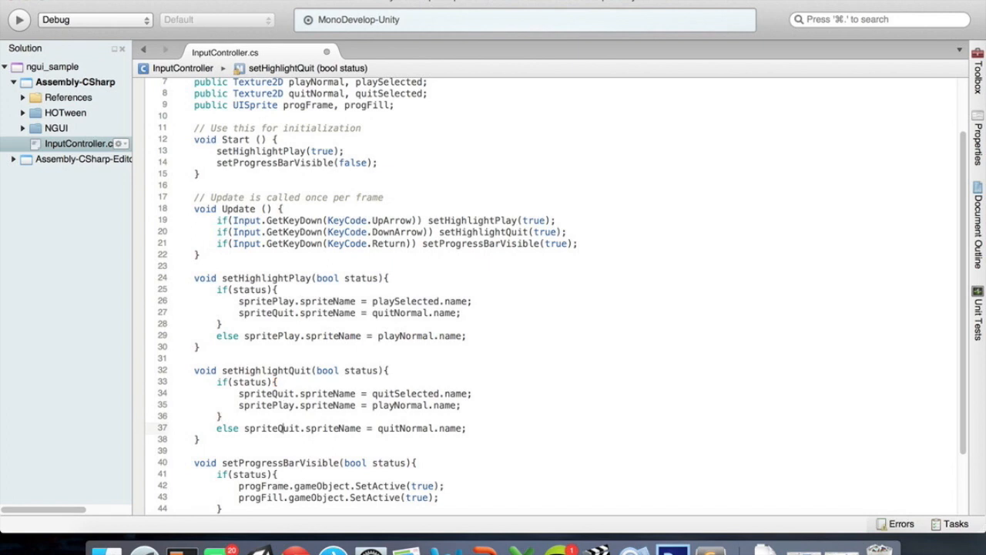
pyautogui.press('Up')
pyautogui.press('Up')
pyautogui.press('End')
pyautogui.press('Return')
pyautogui.press('Return')
pyautogui.write('vo')
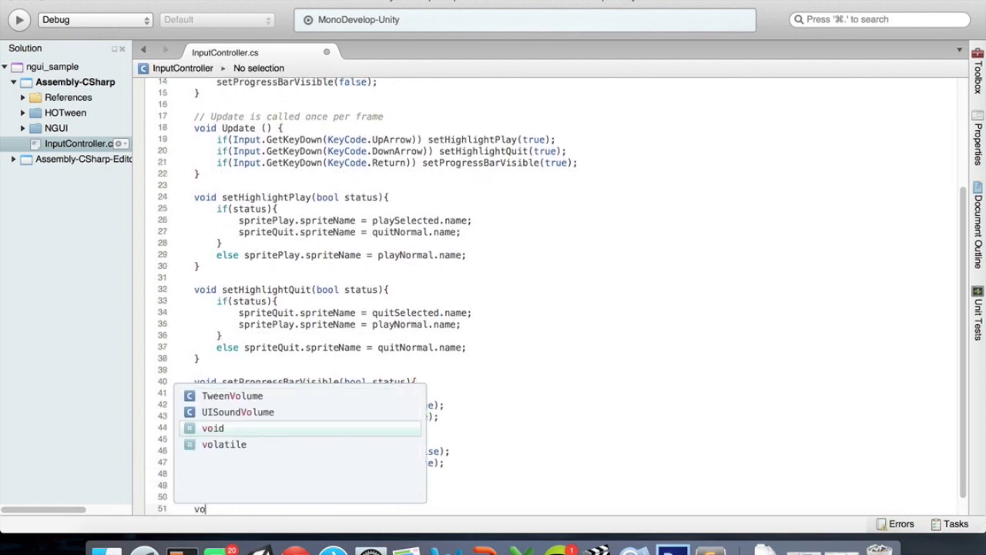
pyautogui.write('id setProgres')
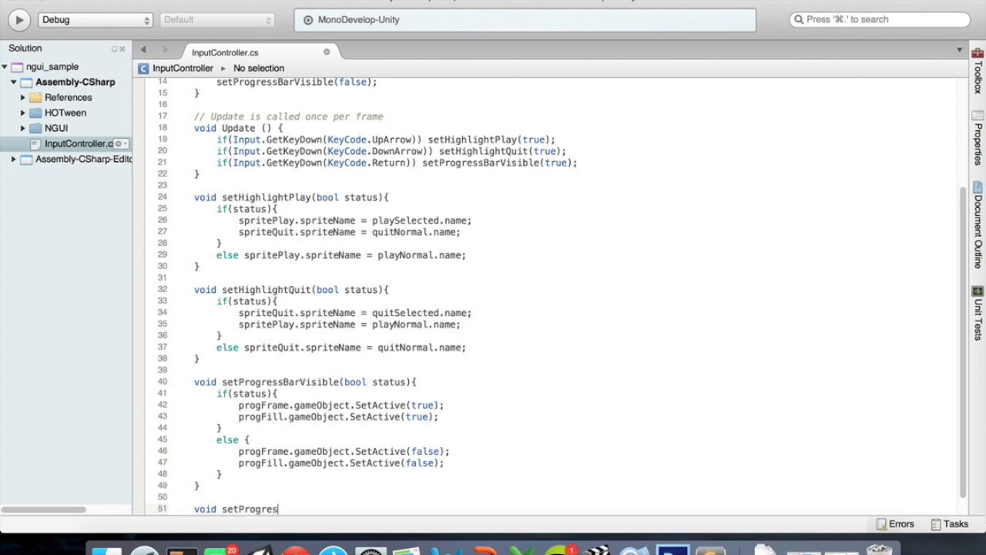
pyautogui.write('sBarValue(float')
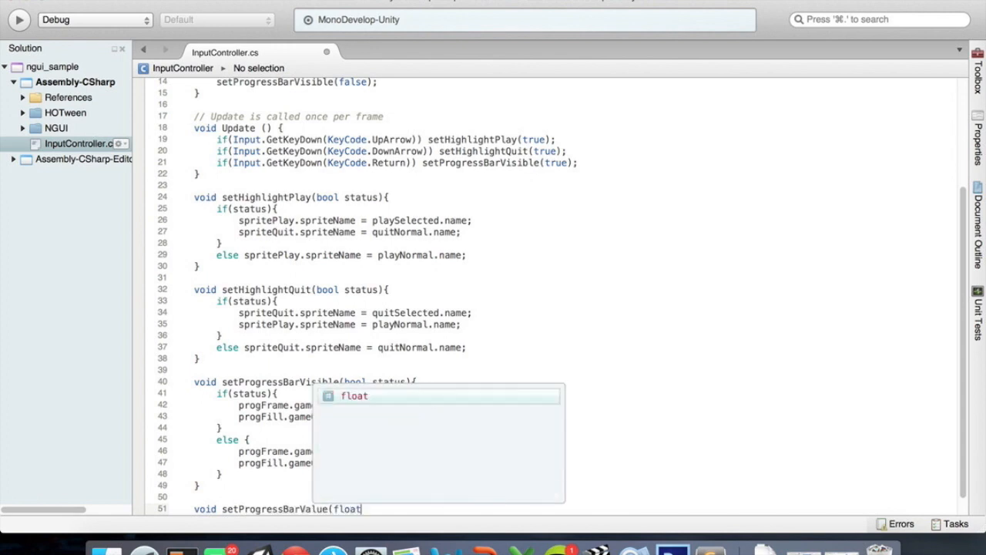
pyautogui.write(' value){')
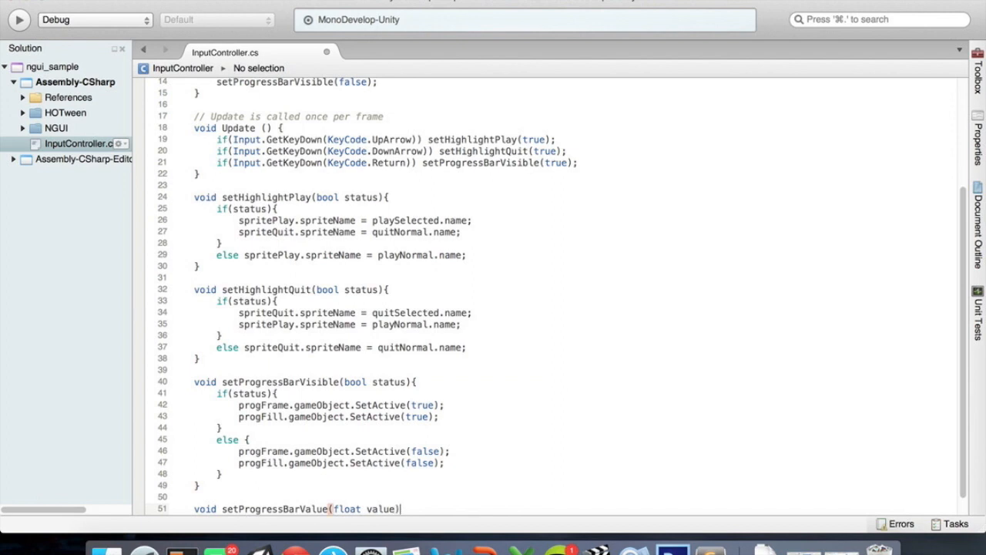
pyautogui.press('Return')
pyautogui.write('}')
pyautogui.press('Return')
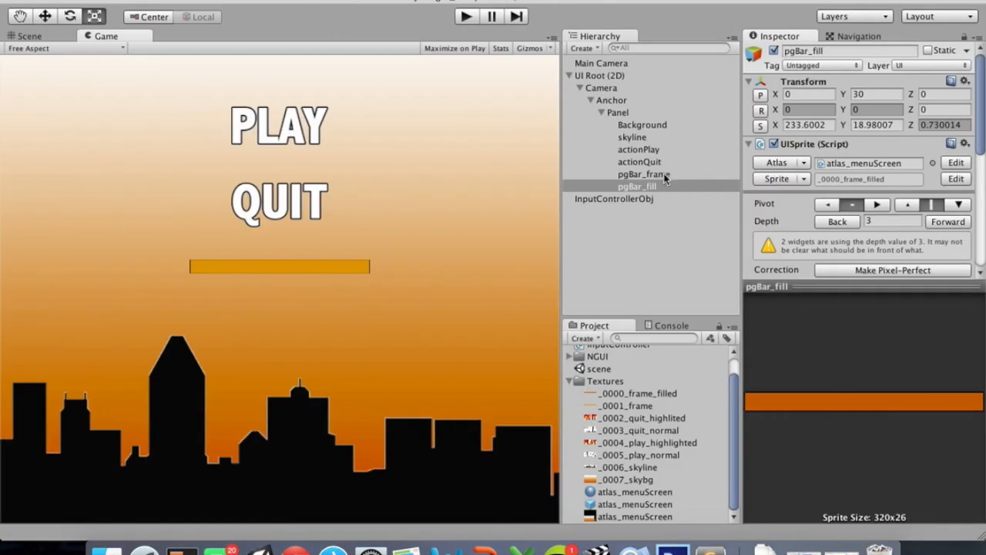
# Switch to Unity and set the Fill Amount of the pgBar_fill sprite to 0
pyautogui.scroll(-5, 793, 197)
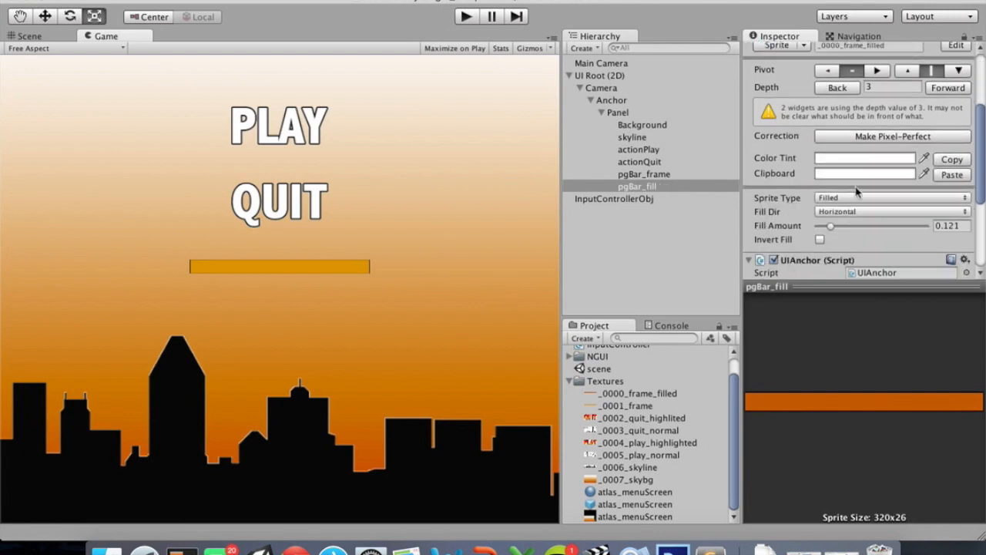
pyautogui.scroll(-4, 855, 193)
pyautogui.scroll(6, 855, 188)
pyautogui.scroll(-3, 855, 186)
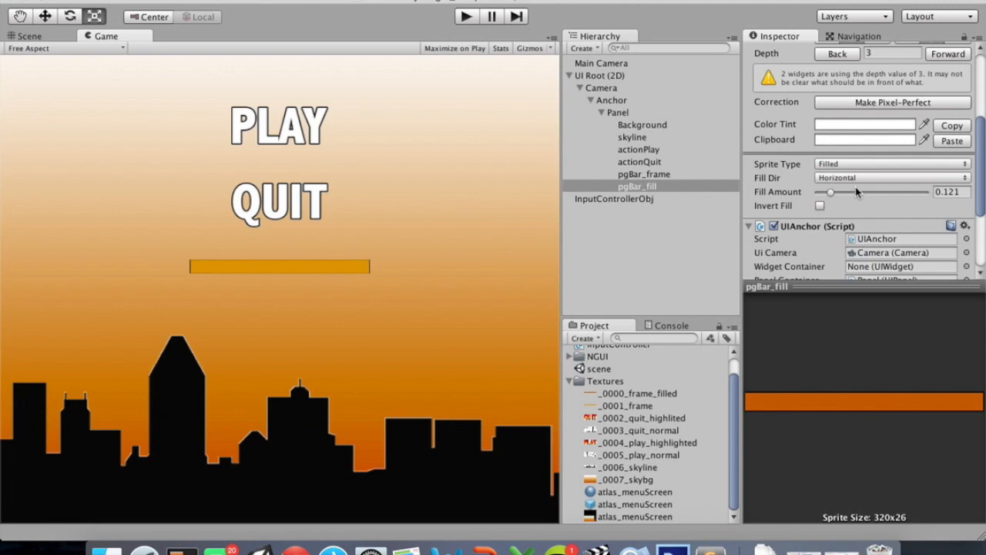
pyautogui.moveTo(830, 192)
pyautogui.mouseDown()
pyautogui.moveTo(862, 197)
pyautogui.moveTo(816, 199)
pyautogui.mouseUp()
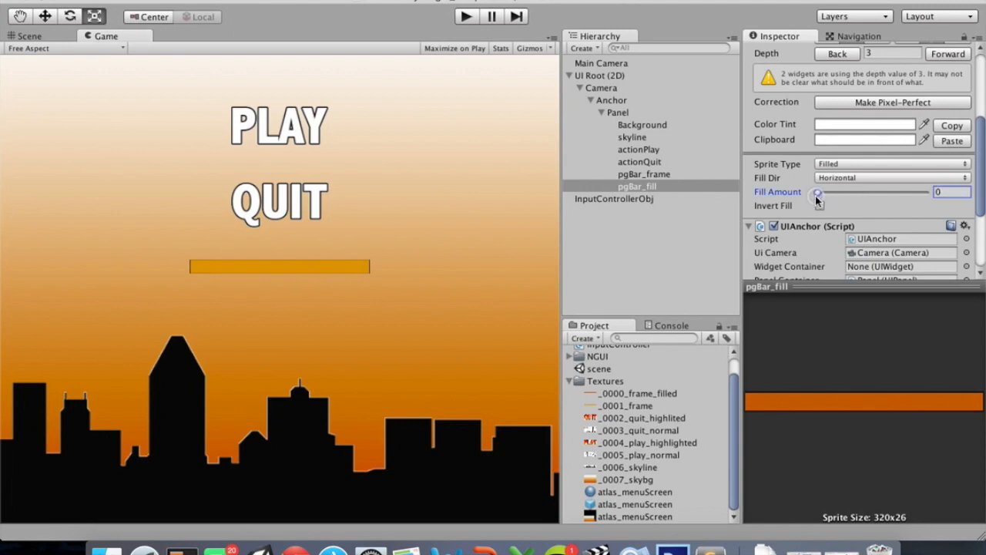
pyautogui.scroll(6, 818, 202)
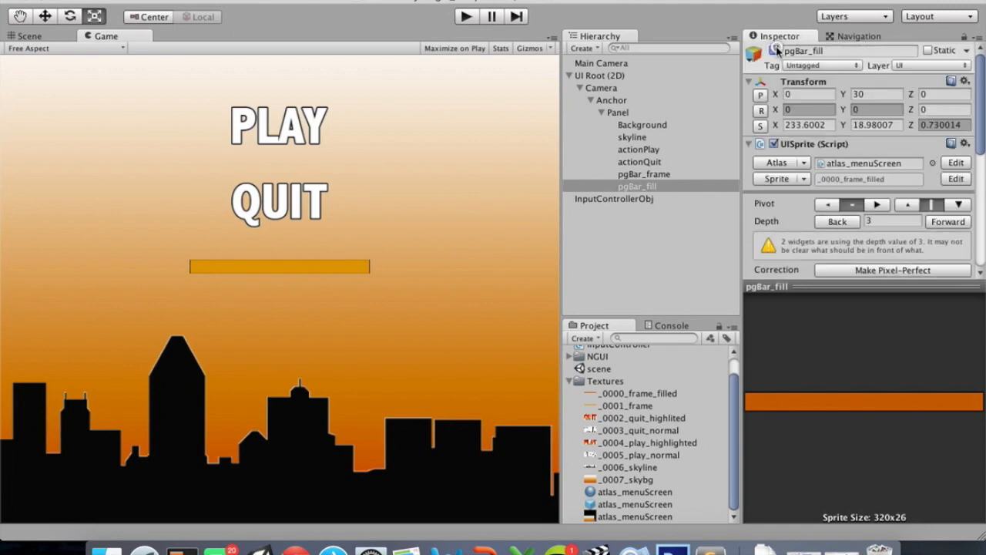
# Show the Scene view, toggle pgBar_fill off and on, and raise its depth to 5
pyautogui.click(23, 36)
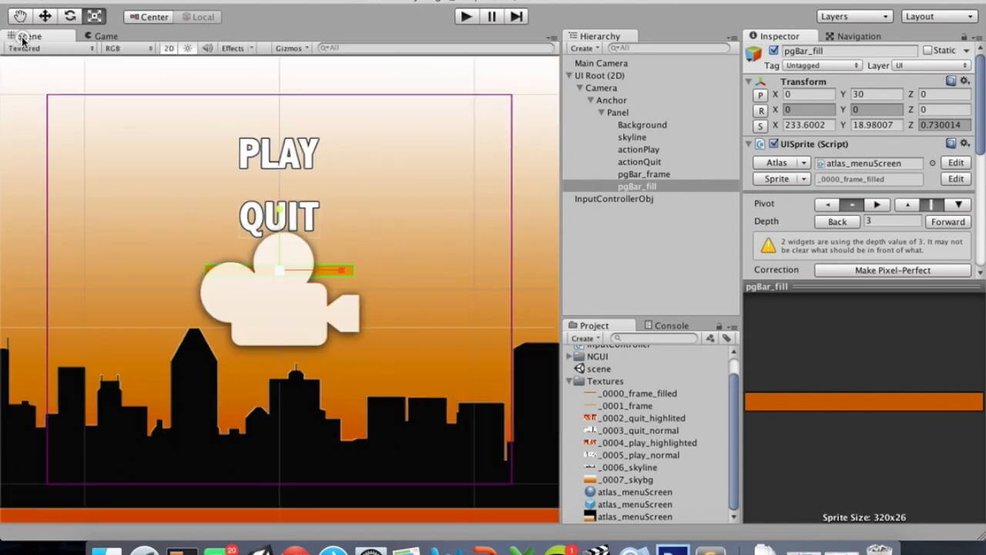
pyautogui.click(773, 51)
pyautogui.click(773, 51)
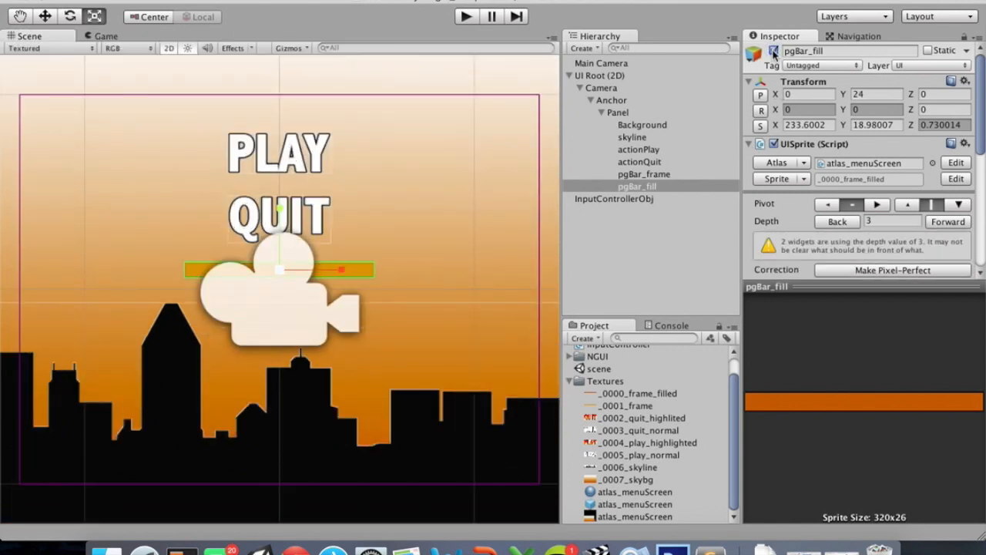
pyautogui.click(959, 222)
pyautogui.click(959, 222)
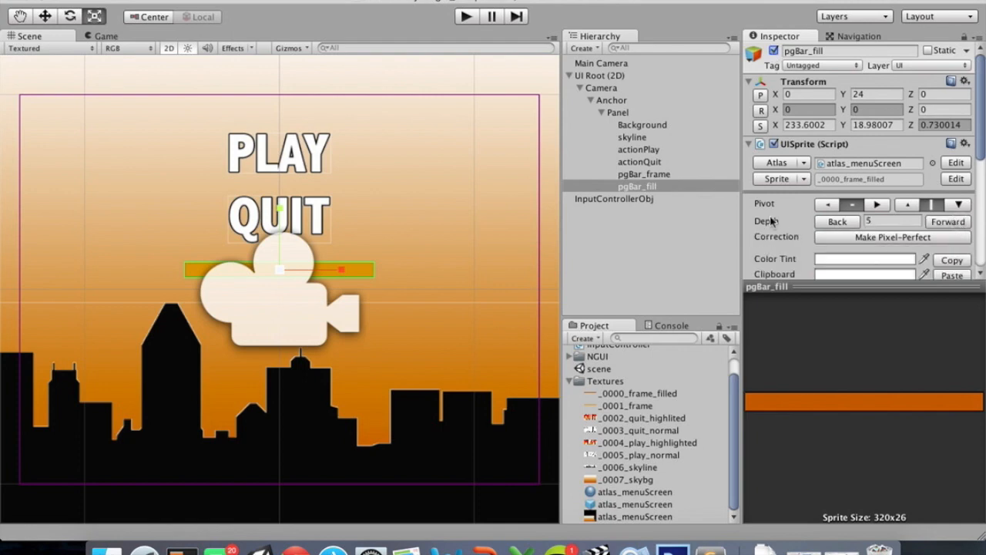
# Lower the depth of the pgBar_frame sprite to 2
pyautogui.click(643, 175)
pyautogui.scroll(5, 329, 264)
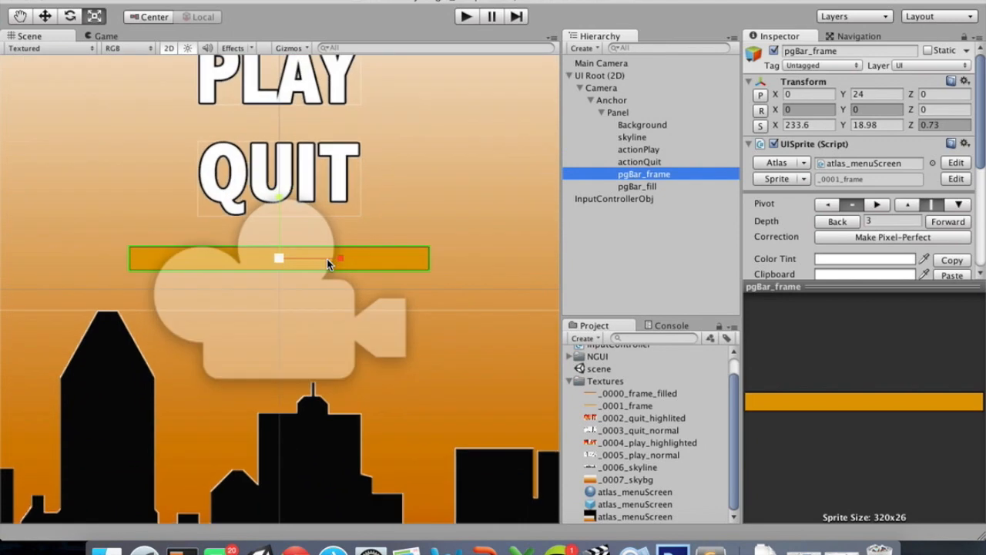
pyautogui.scroll(-5, 328, 264)
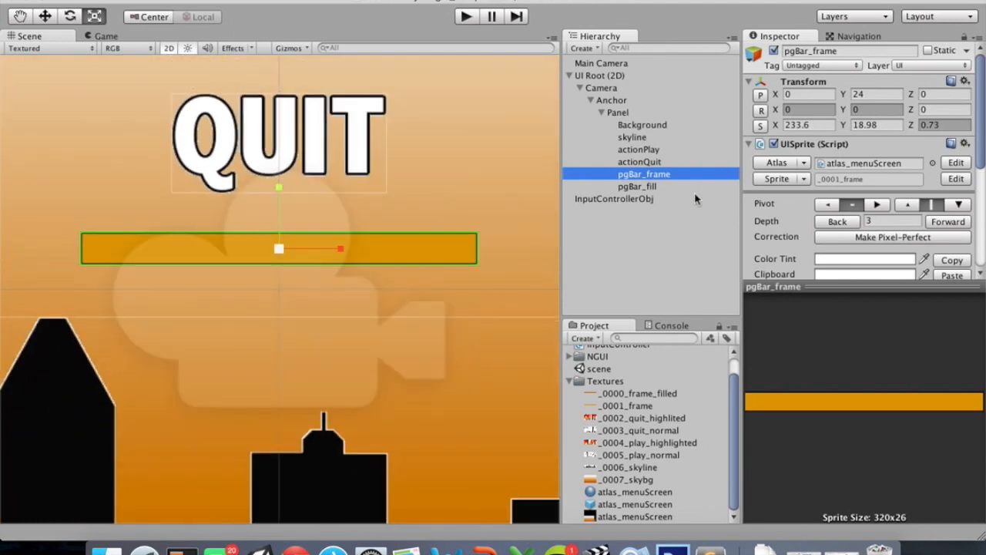
pyautogui.click(836, 222)
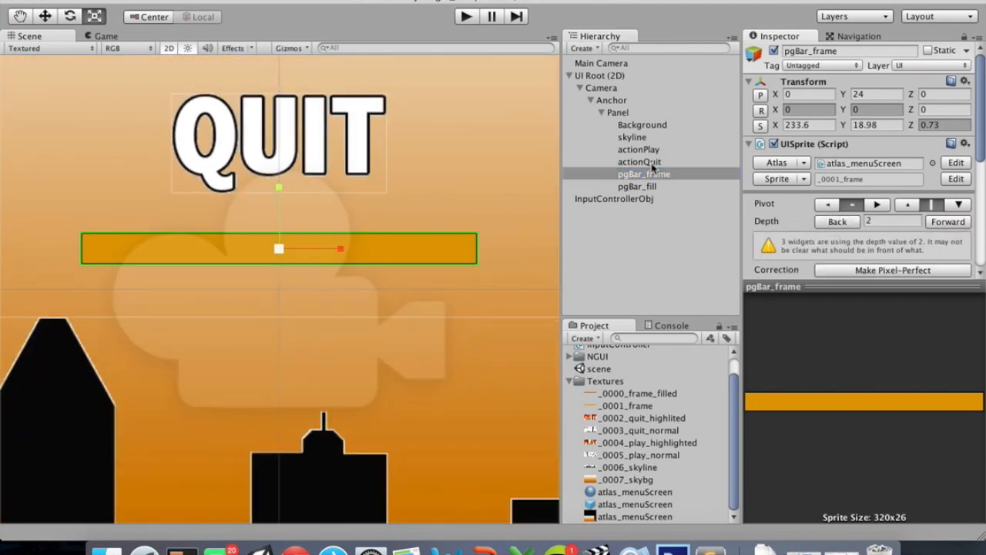
pyautogui.scroll(-5, 871, 220)
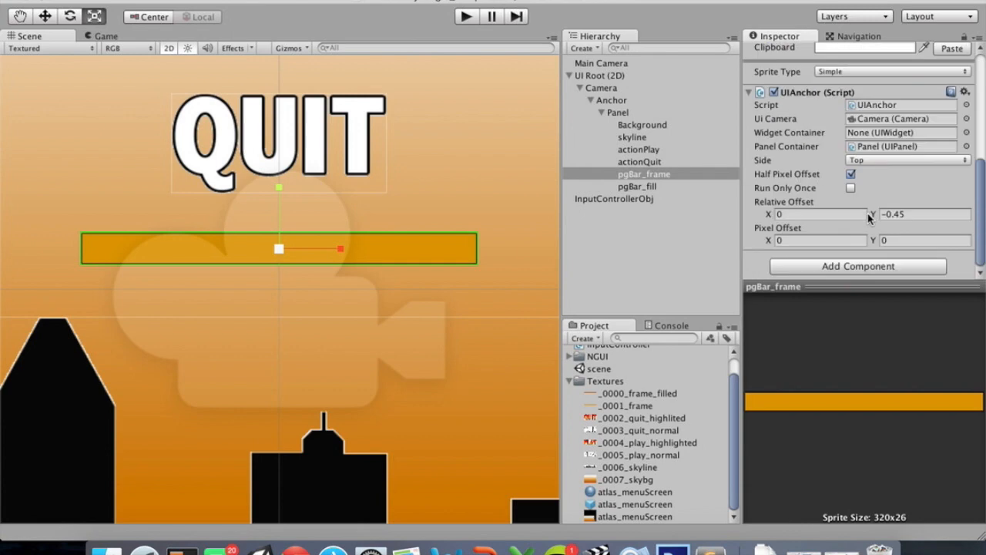
# Try out the Fill Amount of the pgBar_fill sprite, raising it to 0.191 and then 0.333
pyautogui.click(647, 186)
pyautogui.scroll(-1, 818, 214)
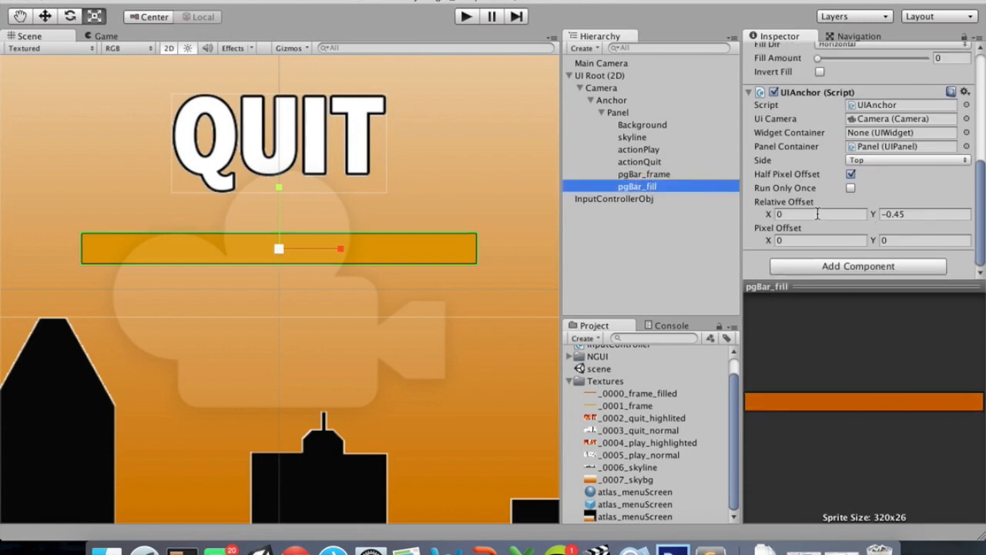
pyautogui.moveTo(818, 59); pyautogui.dragTo(839, 72)
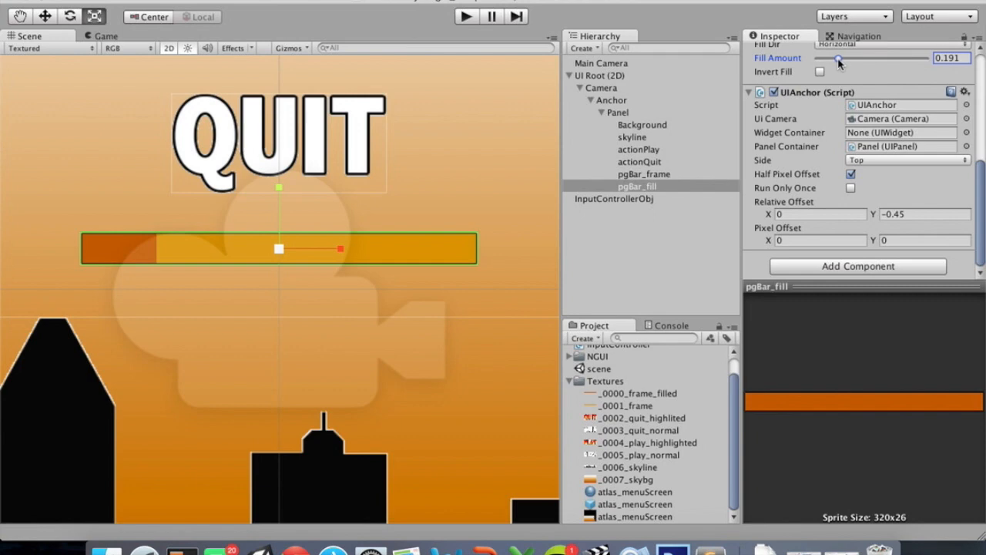
pyautogui.moveTo(839, 62)
pyautogui.mouseDown()
pyautogui.moveTo(819, 62)
pyautogui.moveTo(918, 62)
pyautogui.moveTo(826, 65)
pyautogui.moveTo(853, 65)
pyautogui.mouseUp()
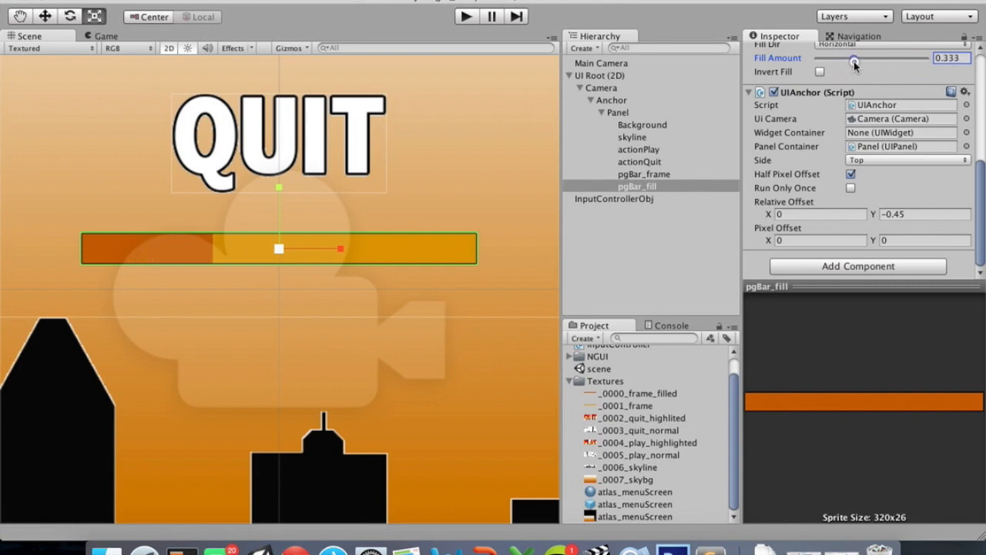
pyautogui.scroll(3, 451, 265)
pyautogui.scroll(-10, 450, 264)
pyautogui.scroll(1, 451, 264)
# Switch to MonoDevelop, add progFill.fillAmount = value; to the body of setProgressBarValue, and save the script
pyautogui.hotkey('ctrl', 'Right')
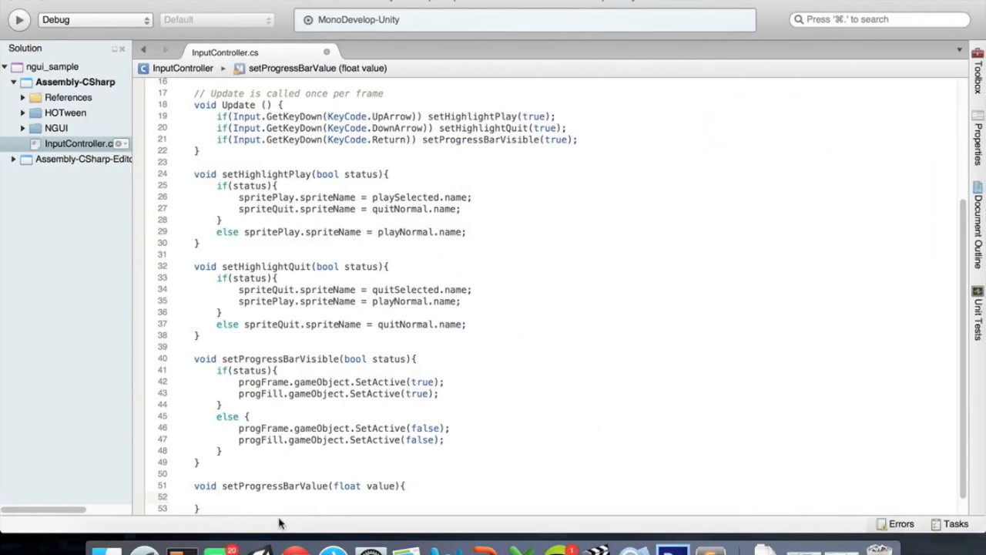
pyautogui.scroll(3, 281, 306)
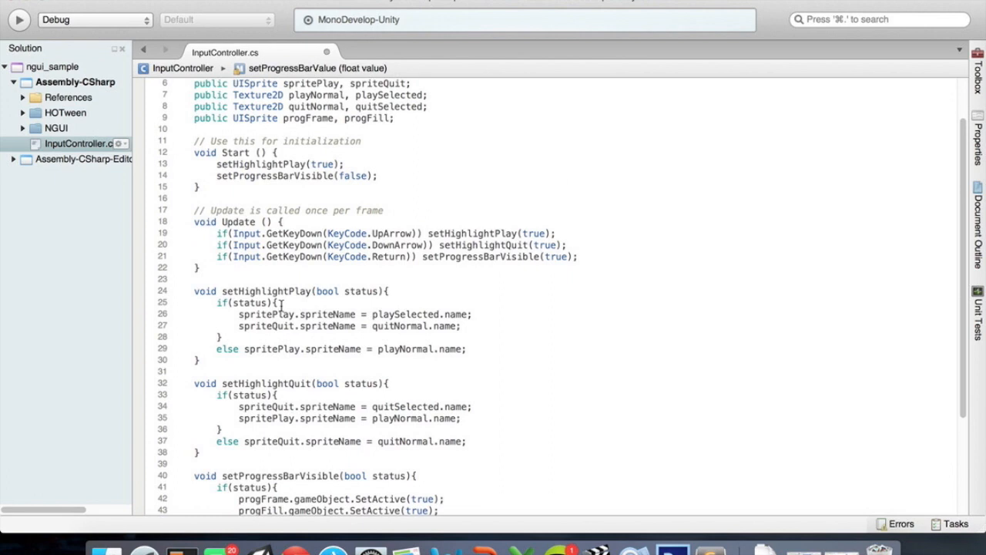
pyautogui.scroll(-4, 281, 306)
pyautogui.write('progF')
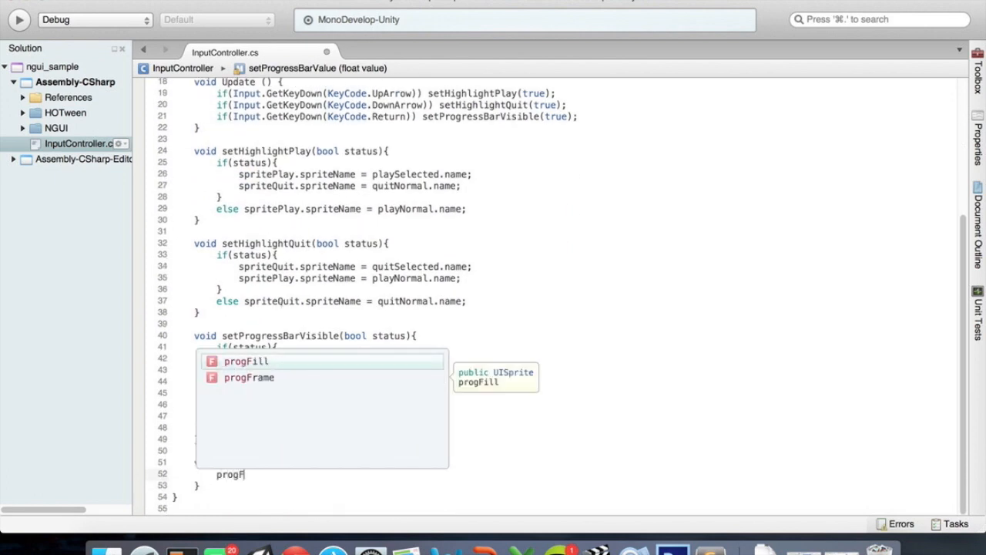
pyautogui.write('ill.fil')
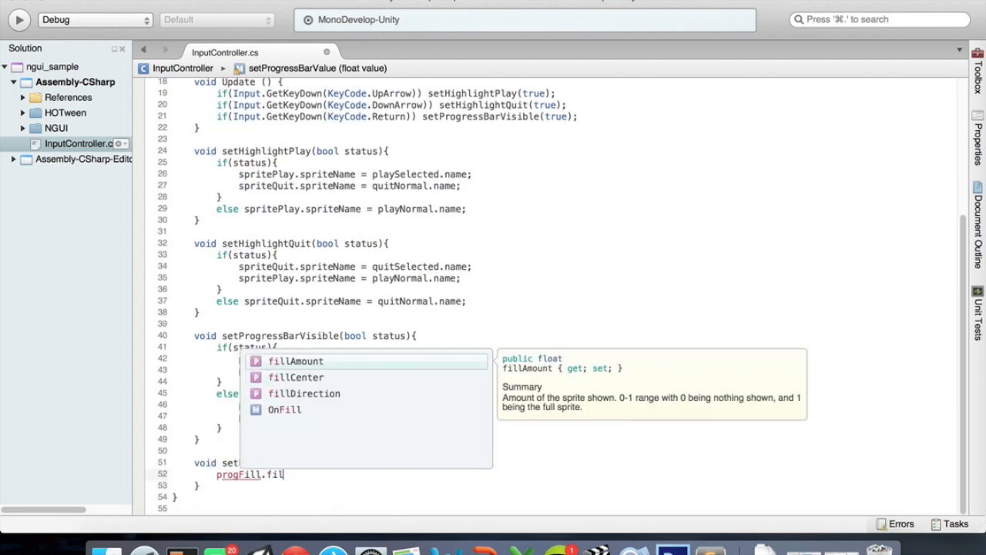
pyautogui.press('Return')
pyautogui.write('= value;')
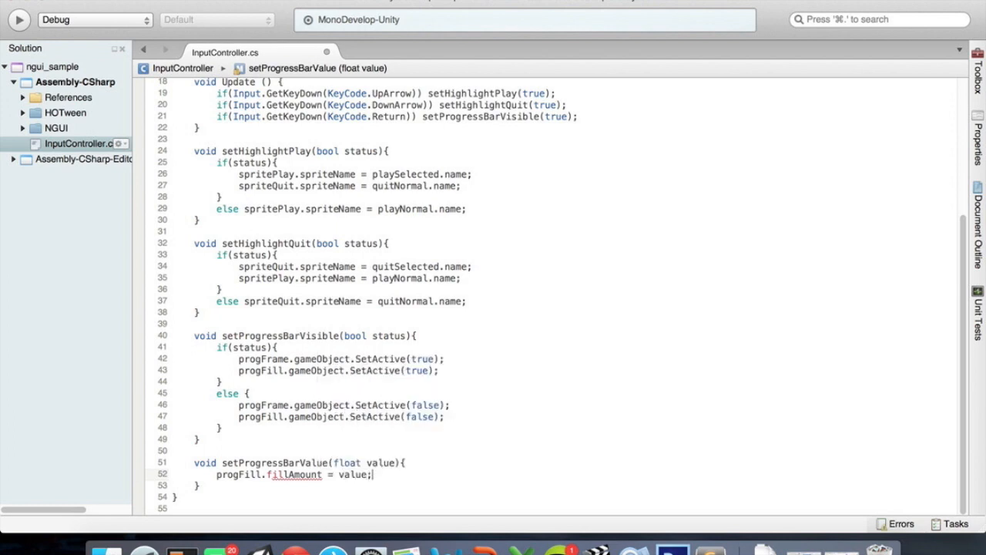
pyautogui.press('super+s')
# In Start(), call setProgressBarValue(0); below the setProgressBarVisible(false) line
pyautogui.scroll(5, 374, 369)
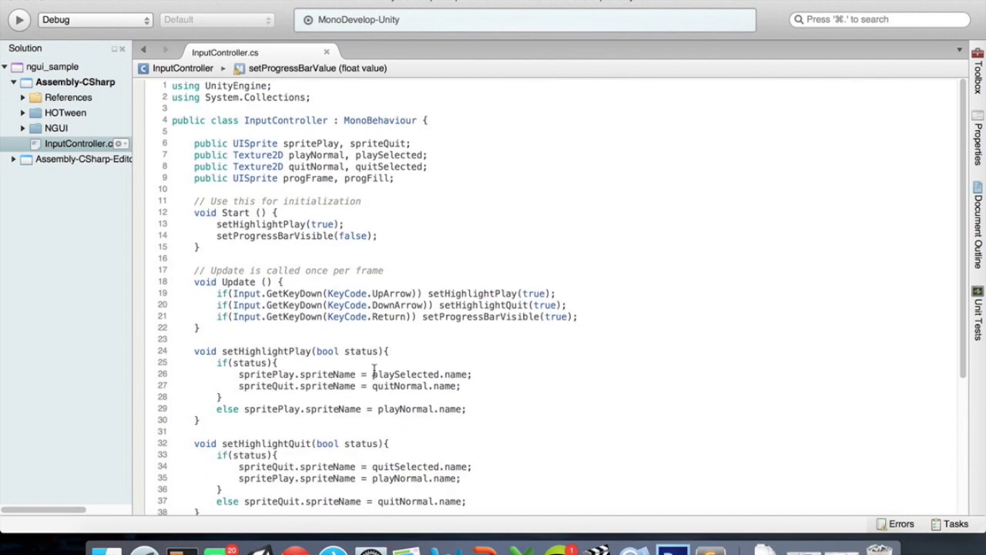
pyautogui.click(414, 237)
pyautogui.press('Return')
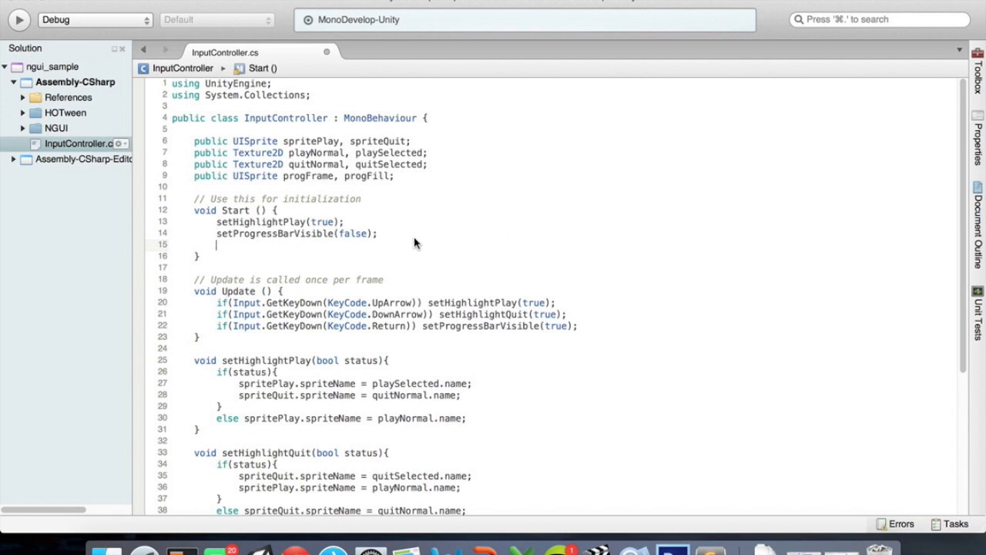
pyautogui.write('setProgre')
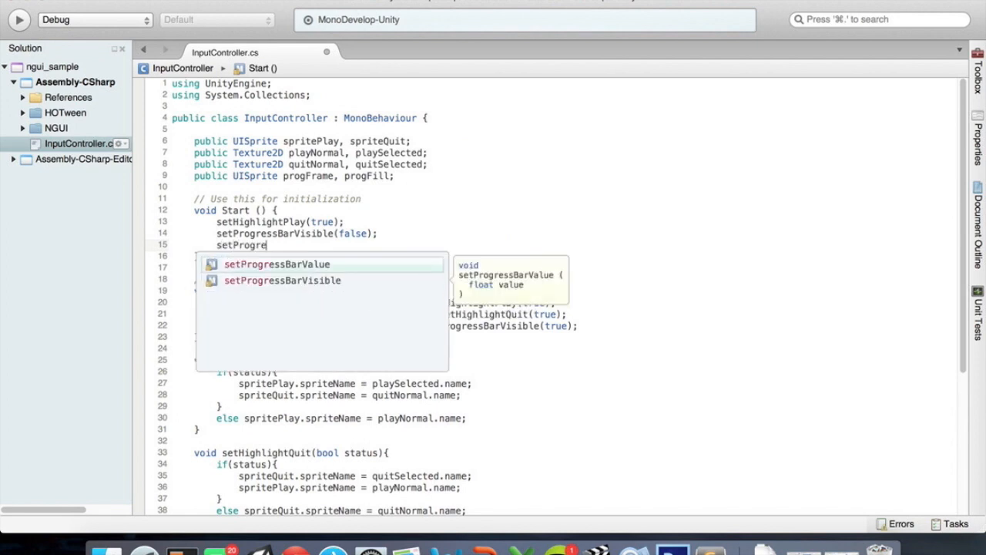
pyautogui.press('Return')
pyautogui.write('(')
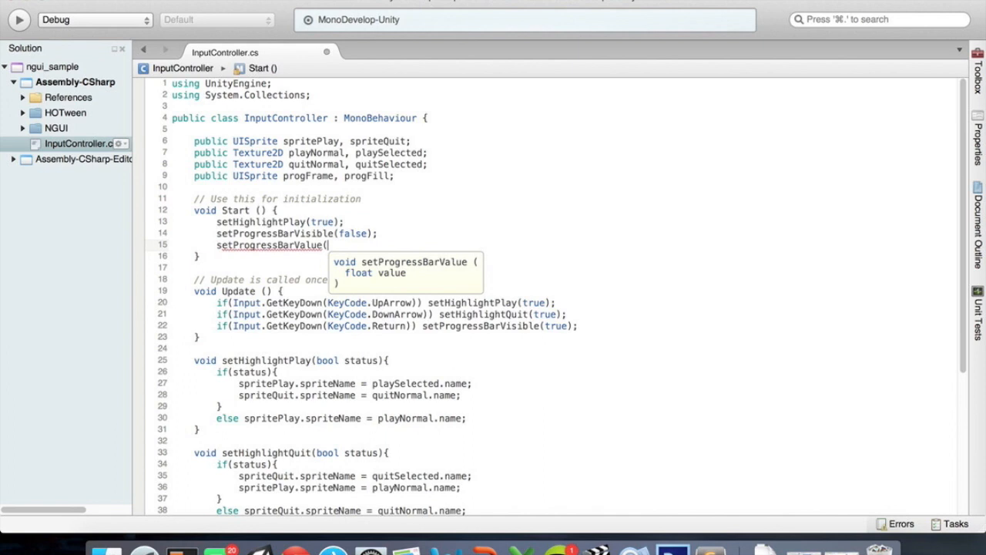
pyautogui.write('0);')
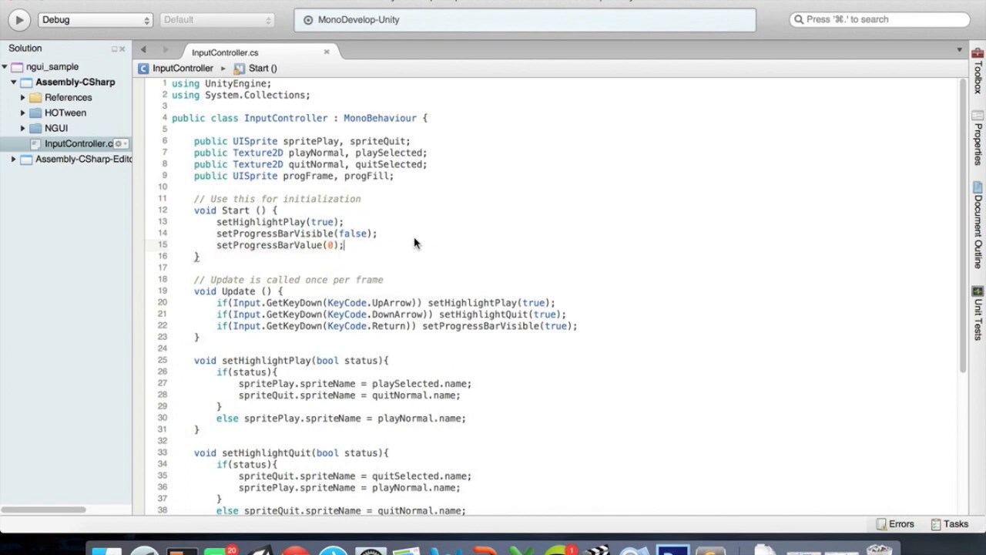
# Wrap the setProgressBarVisible(true) call of the KeyCode.Return condition in a braced, indented block
pyautogui.click(417, 325)
pyautogui.press('Right')
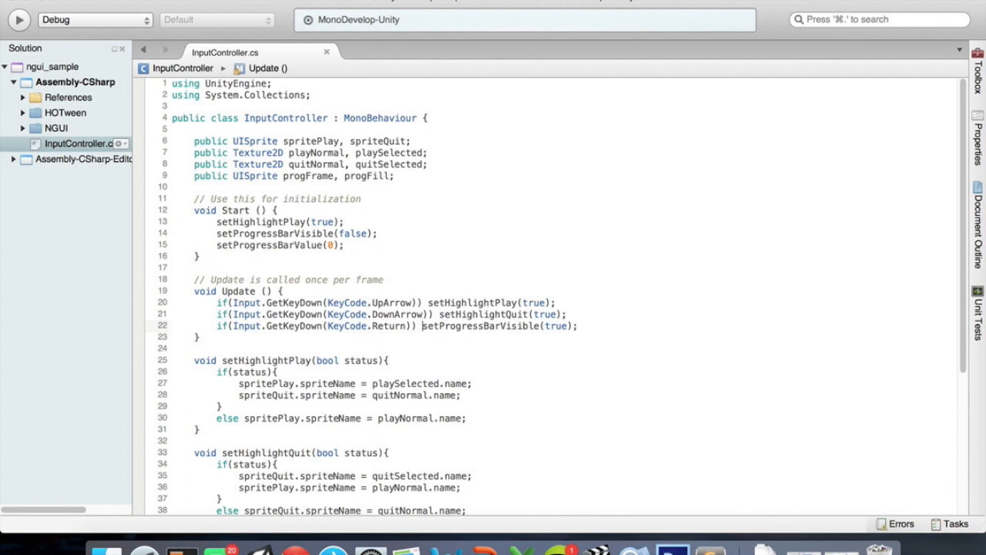
pyautogui.press('BackSpace')
pyautogui.write('{')
pyautogui.press('Return')
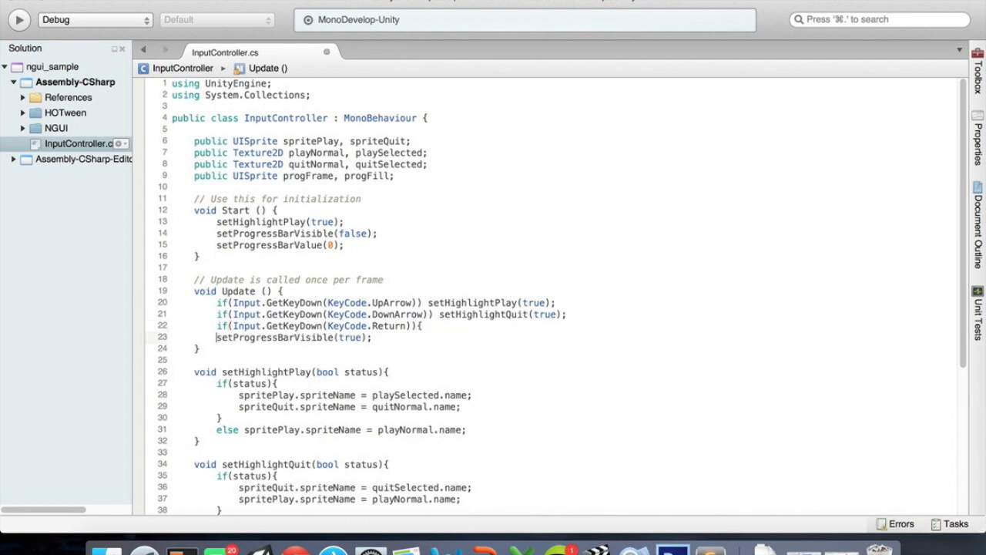
pyautogui.press('Tab')
pyautogui.press('Return')
pyautogui.write('}')
pyautogui.press('Up')
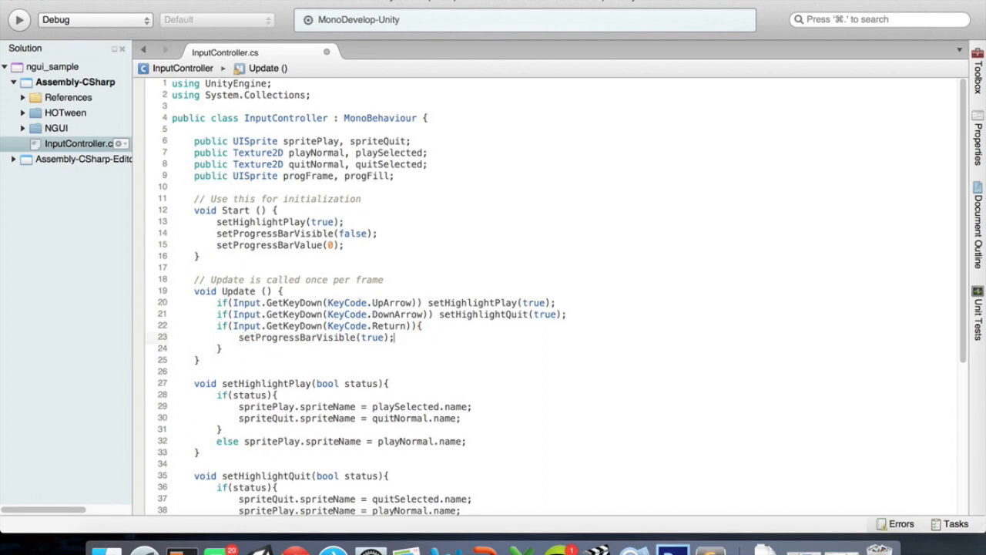
pyautogui.press('Down')
pyautogui.press('Down')
pyautogui.press('Up')
pyautogui.press('Up')
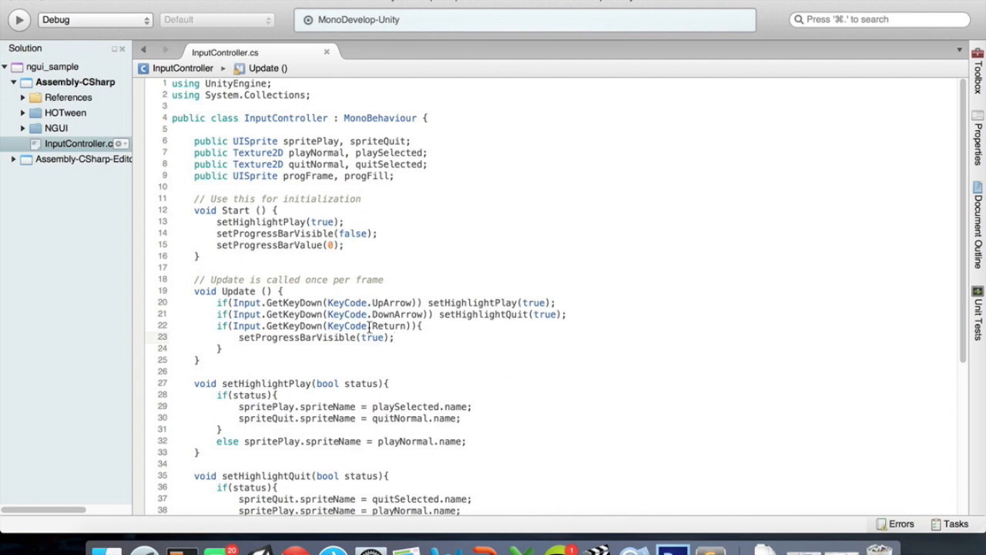
# Declare the field bool isReturnPressed = false; between the progFrame, progFill declaration and the Start() comment
pyautogui.click(402, 185)
pyautogui.press('Return')
pyautogui.press('Return')
pyautogui.press('Up')
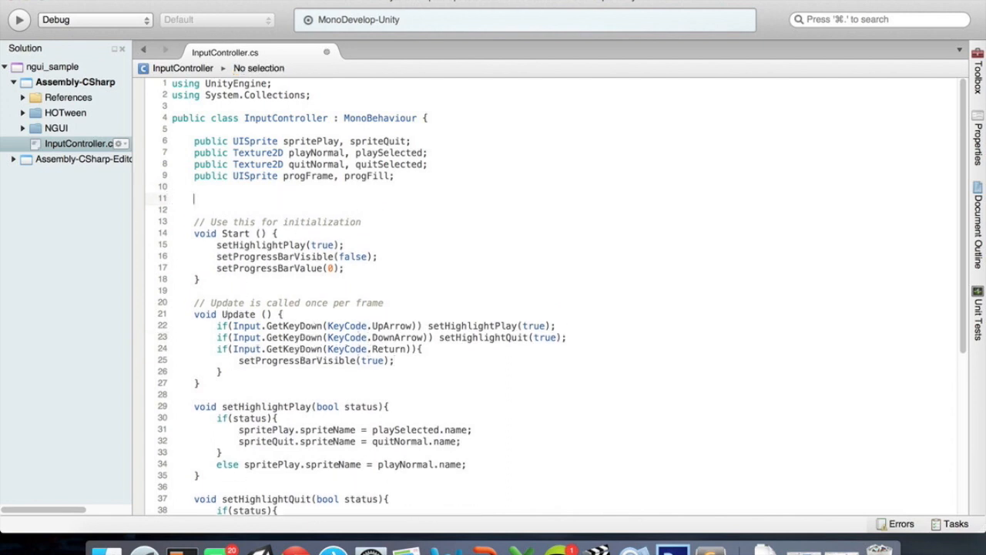
pyautogui.write('bool isReturnPresse')
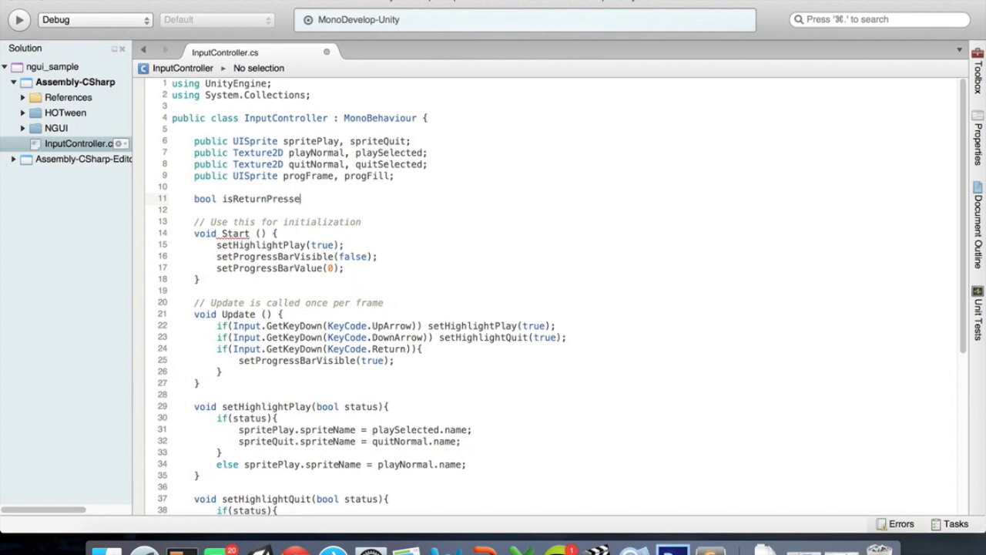
pyautogui.write('d = false;')
# Add isReturnPressed = true; as the first line of the KeyCode.Return block
pyautogui.click(425, 349)
pyautogui.press('Return')
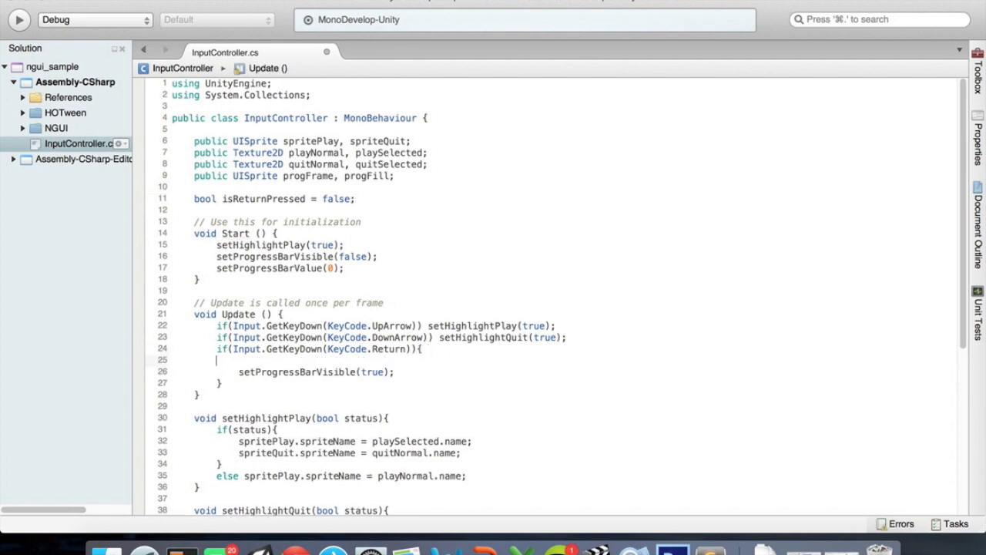
pyautogui.write('isReturnPressed = true')
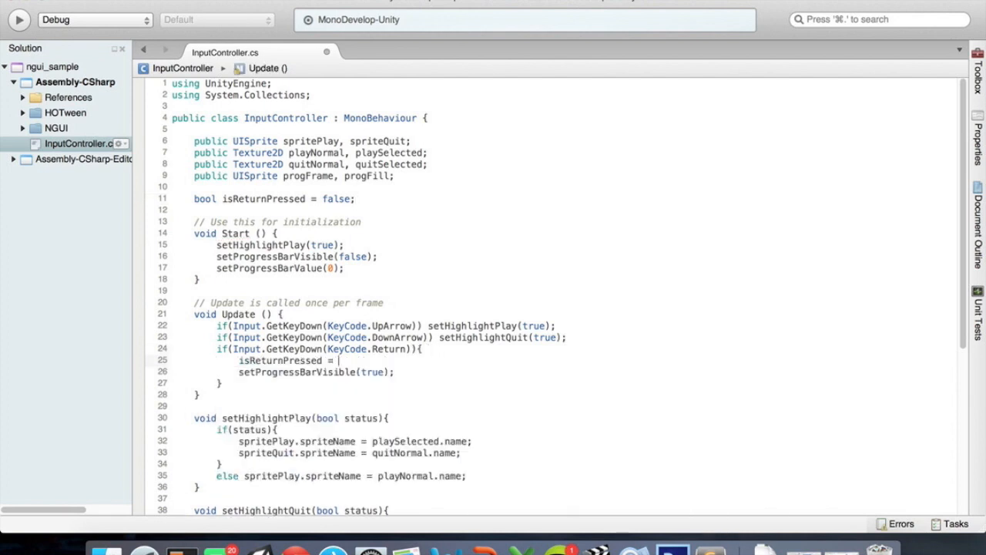
pyautogui.press('Escape')
pyautogui.write(';')
# Move the isReturnPressed = true; line below setProgressBarVisible(true); and remove the blank line left behind
pyautogui.press('Up')
pyautogui.press('Up')
pyautogui.press('Down')
pyautogui.press('shift+super+Left')
pyautogui.press('super+x')
pyautogui.press('Down')
pyautogui.press('Down')
pyautogui.press('Up')
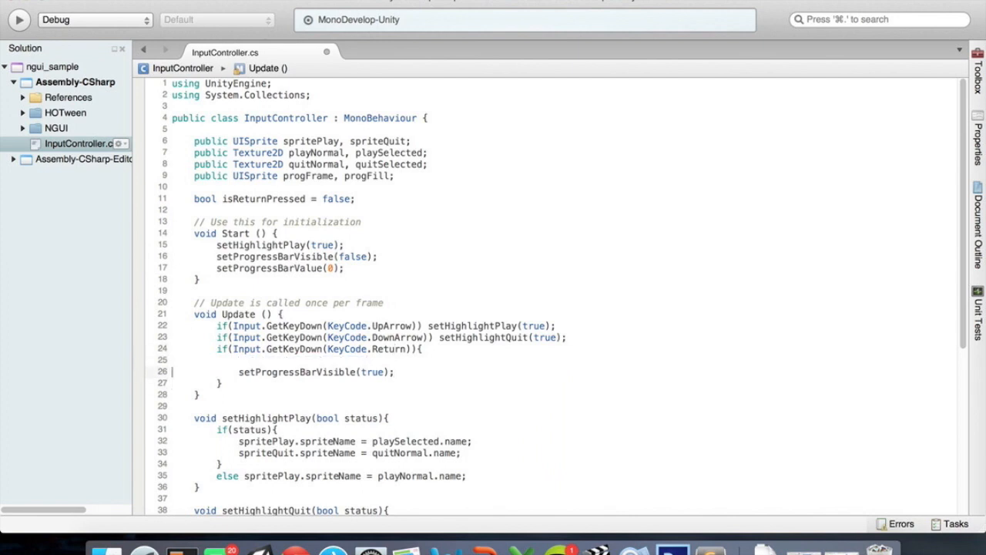
pyautogui.press('Return')
pyautogui.press('super+v')
pyautogui.press('Up')
pyautogui.press('Up')
pyautogui.press('Up')
pyautogui.press('Down')
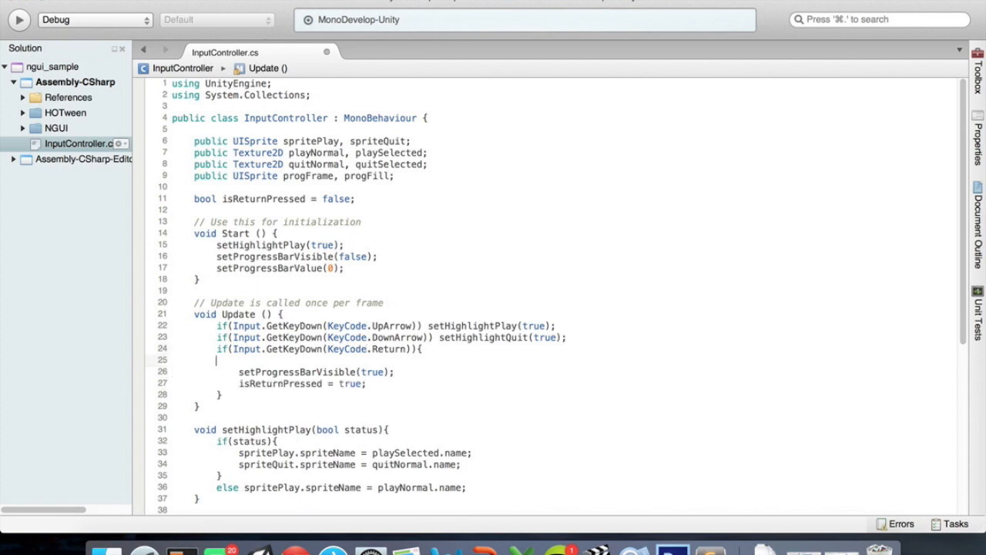
pyautogui.press('BackSpace')
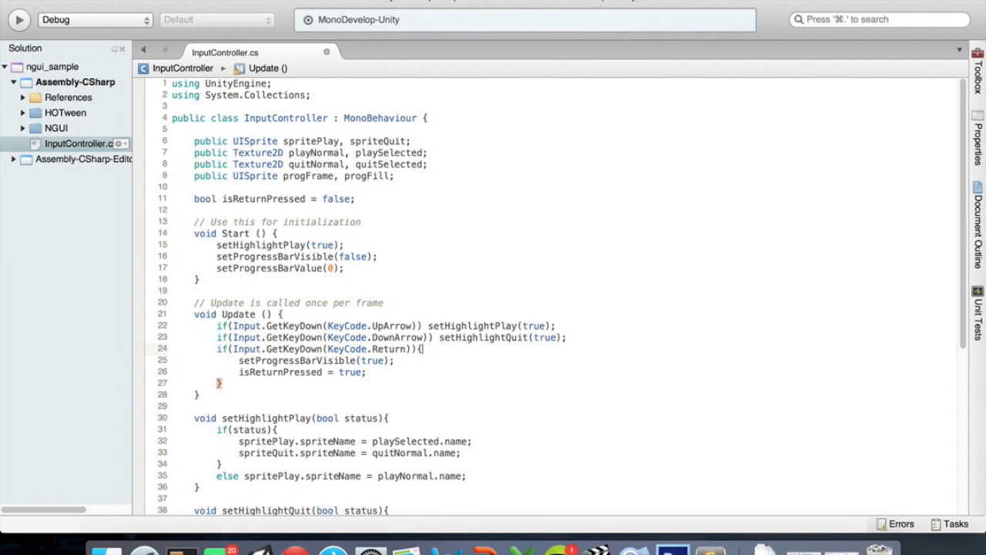
# Extend the KeyCode.Return condition in Update() with && !isReturnPressed
pyautogui.press('Left')
pyautogui.press('Left')
pyautogui.write('&& is')
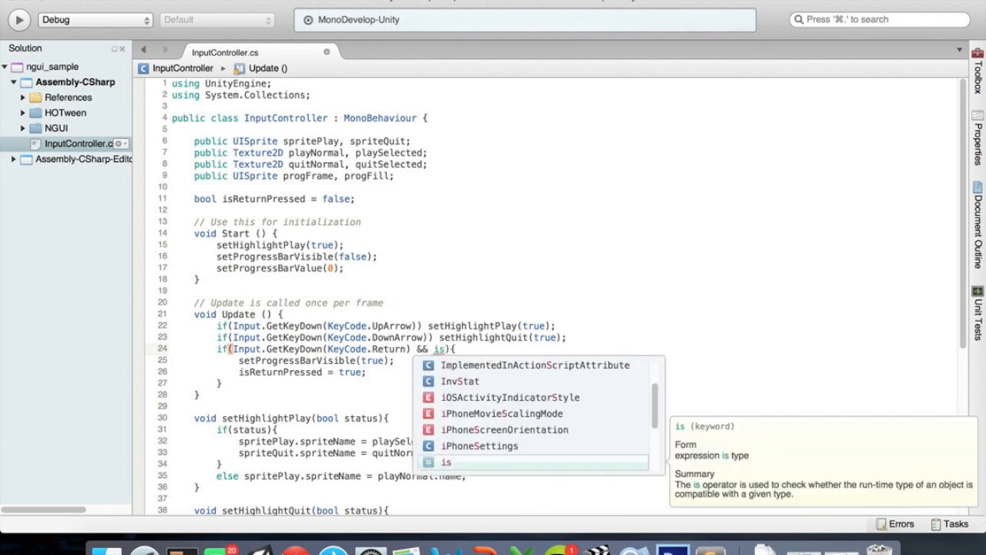
pyautogui.write('R')
pyautogui.press('Return')
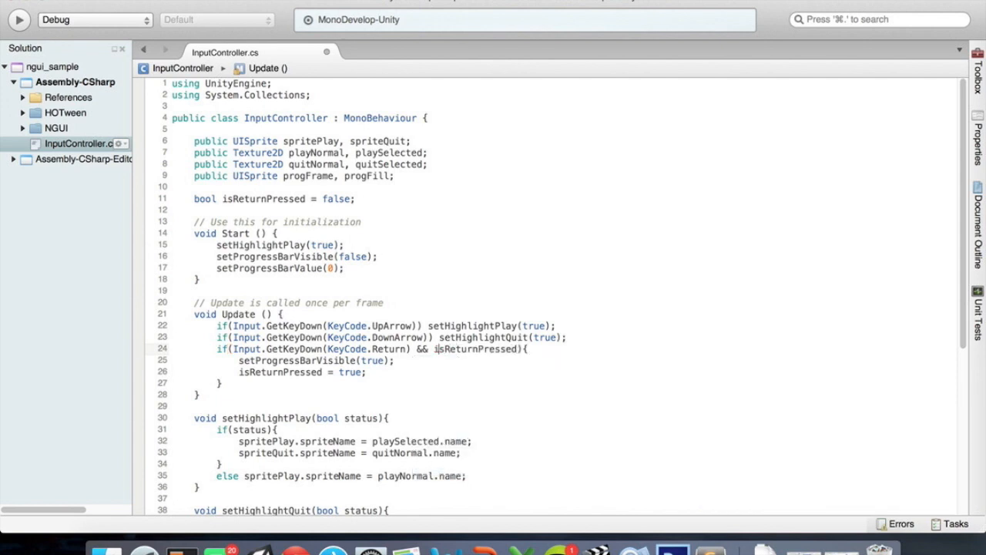
pyautogui.write('!')
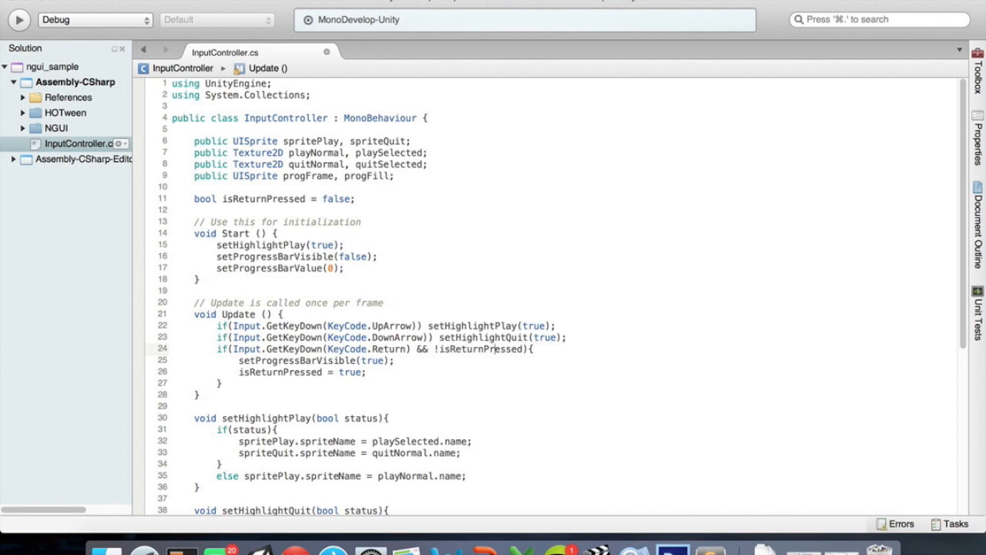
# Insert the placeholder comment //startcoroutine below setProgressBarVisible(true); in the KeyCode.Return block
pyautogui.click(394, 360)
pyautogui.press('Return')
pyautogui.write('//start')
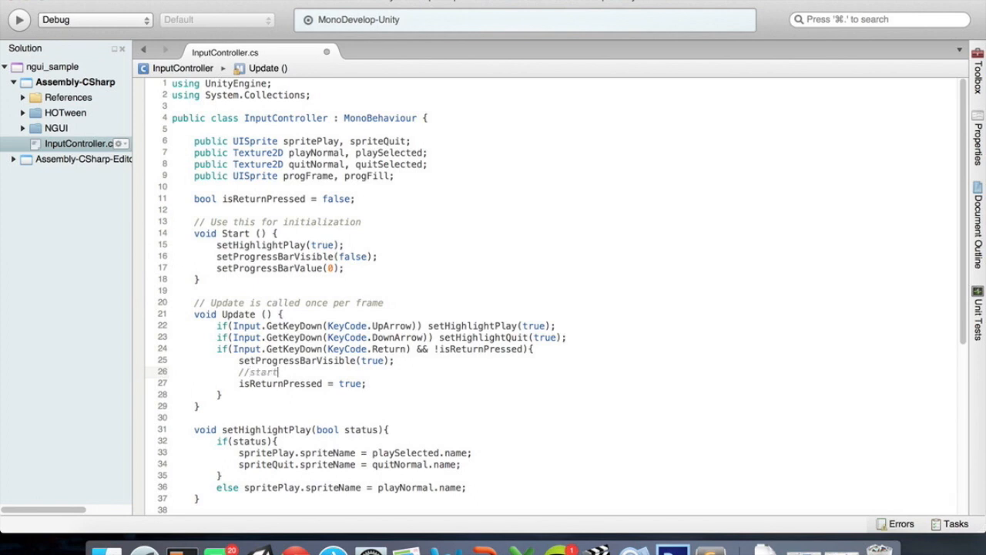
pyautogui.write('coroutine')
# Add an IEnumerator fillProgressBar() method with an empty body below Update()
pyautogui.press('Down')
pyautogui.press('Down')
pyautogui.press('Down')
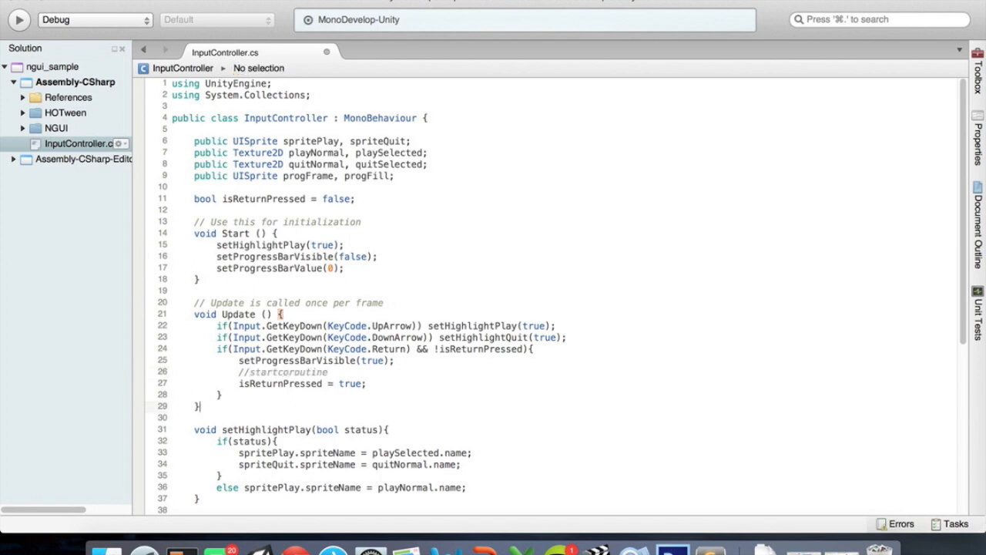
pyautogui.press('Return')
pyautogui.press('Return')
pyautogui.write('IEn')
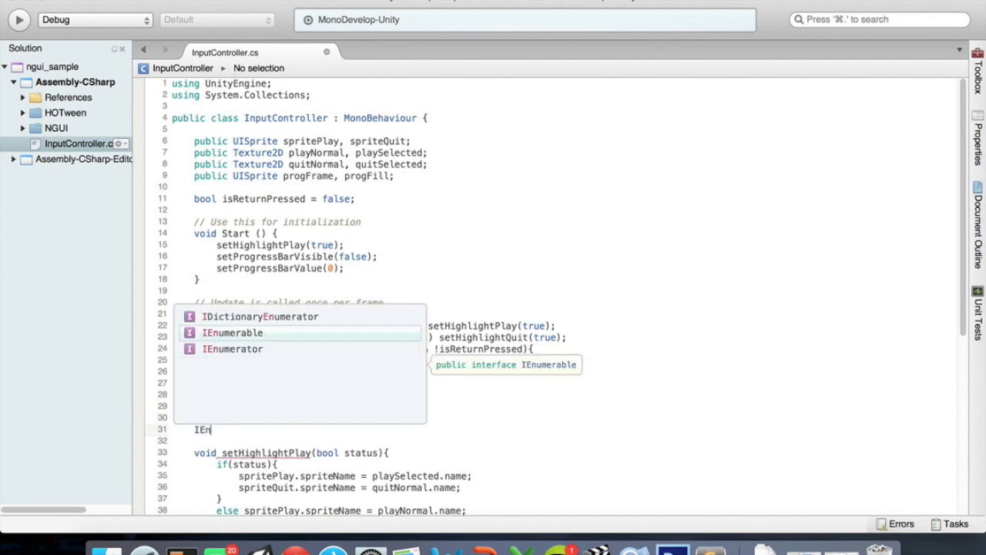
pyautogui.press('Escape')
pyautogui.write('umerator')
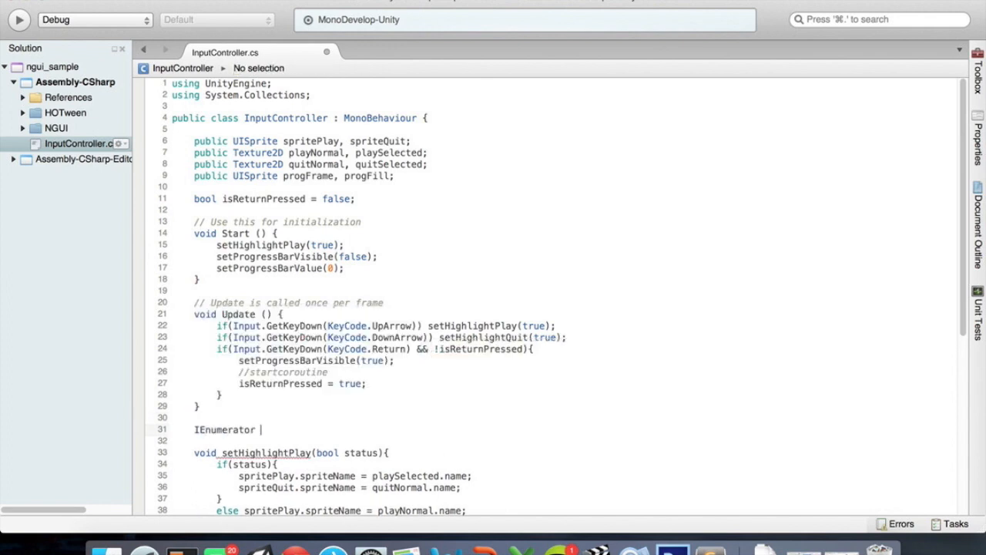
pyautogui.write('ProgressBar(){')
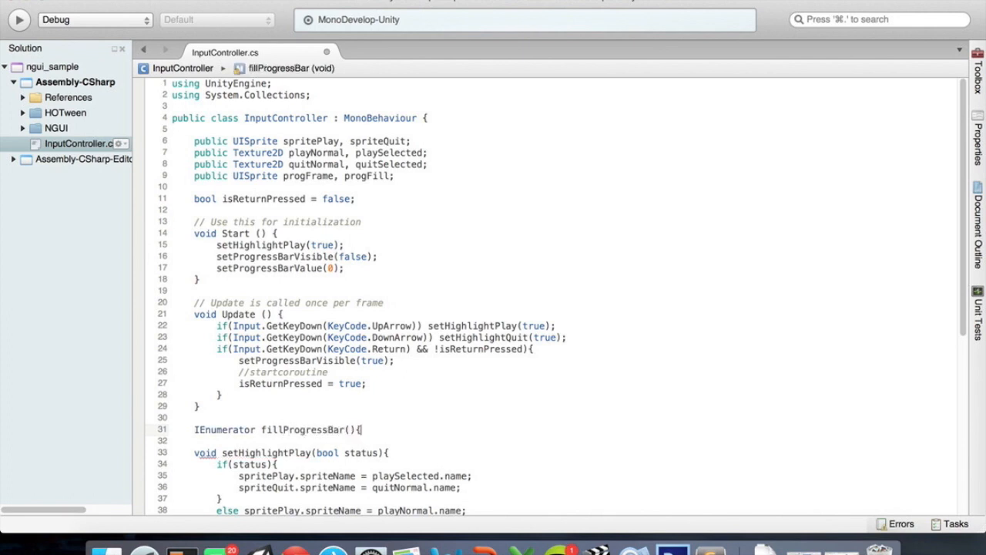
pyautogui.press('Return')
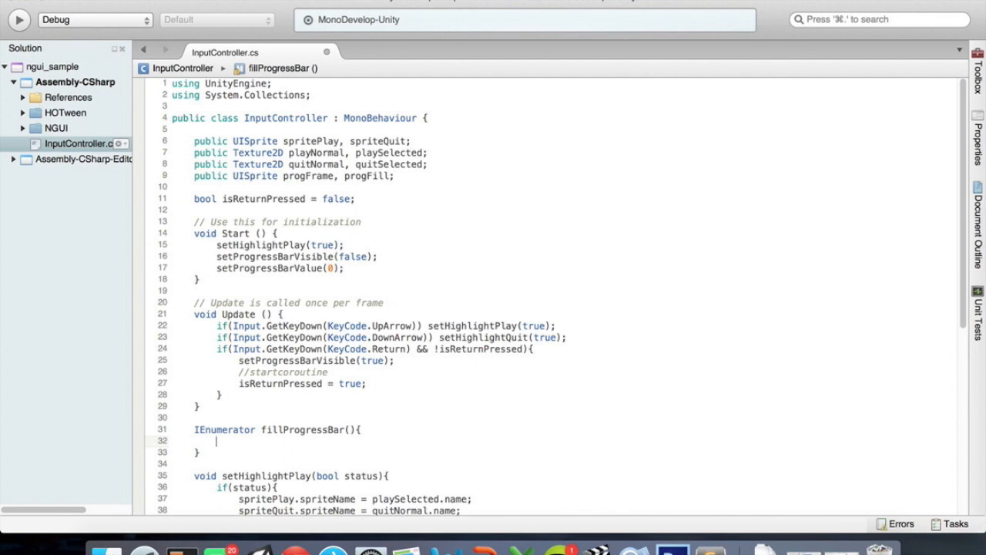
# Begin a while( statement inside the fillProgressBar() body
pyautogui.scroll(-10, 429, 350)
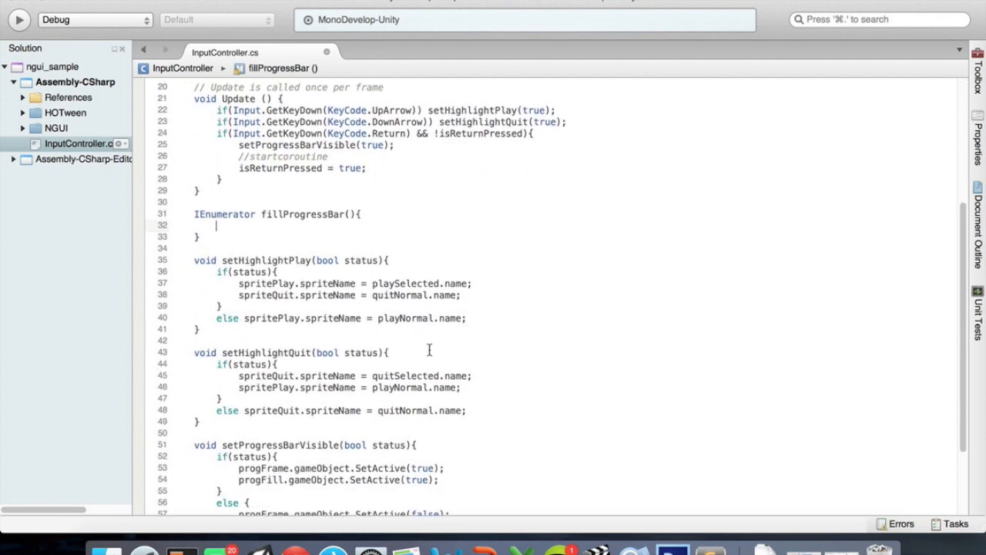
pyautogui.scroll(3, 320, 461)
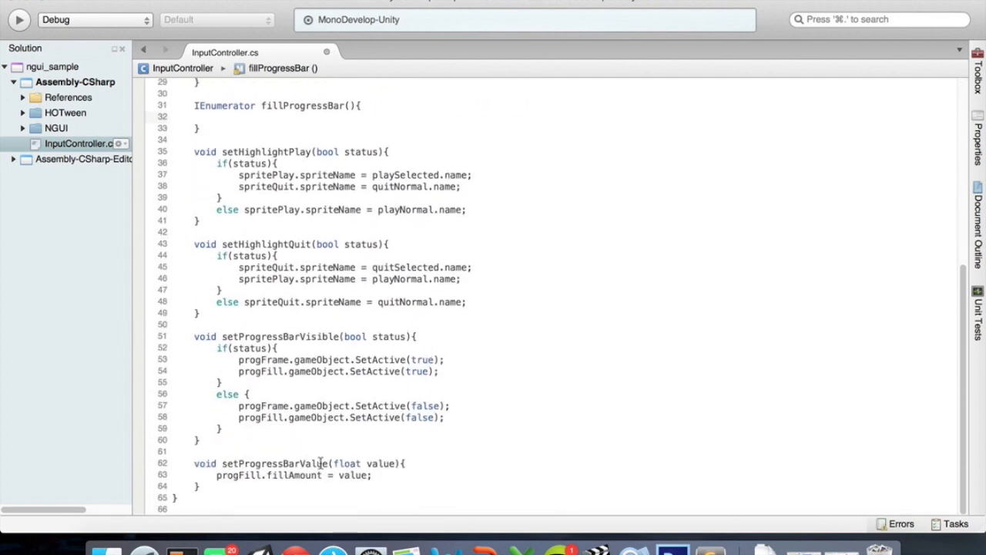
pyautogui.scroll(5, 320, 460)
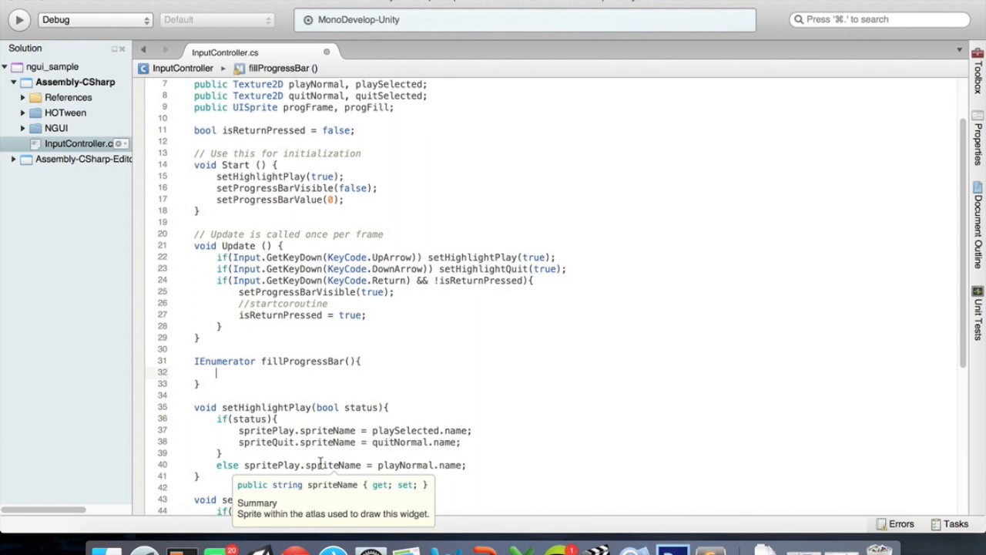
pyautogui.write('while')
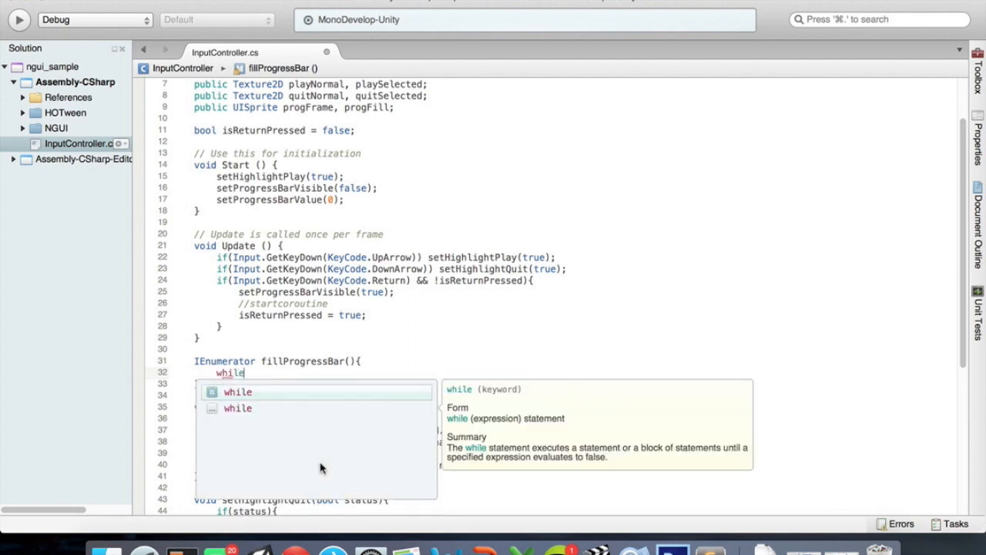
pyautogui.press('Escape')
pyautogui.write('(')
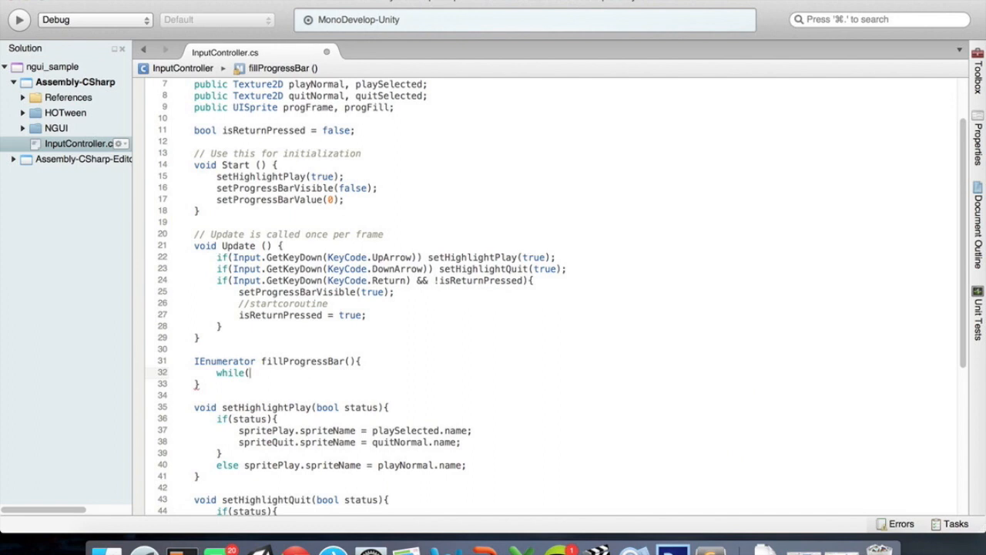
# Insert a void getProgressBarValue() method header between setProgressBarVisible and setProgressBarValue
pyautogui.scroll(-7, 211, 455)
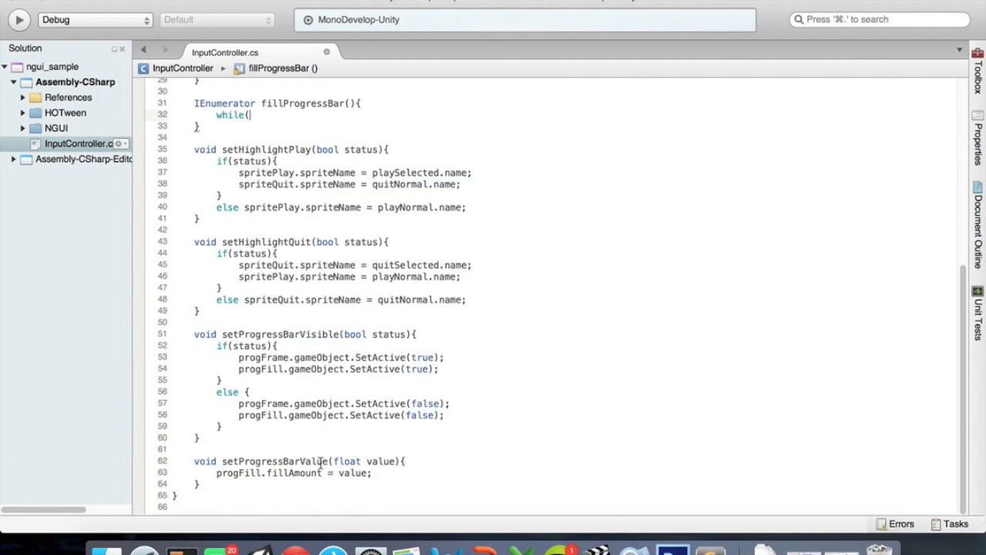
pyautogui.click(195, 460)
pyautogui.press('Return')
pyautogui.press('Return')
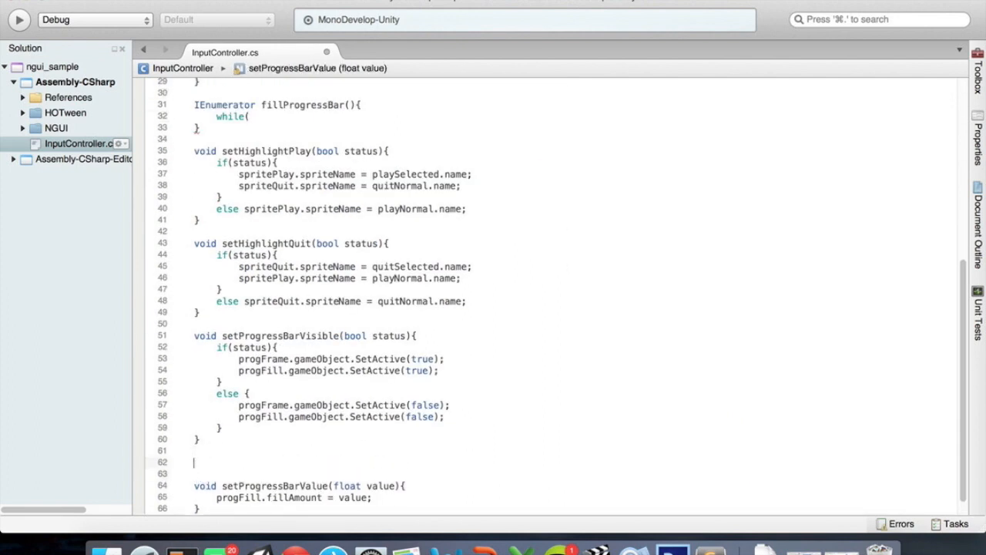
pyautogui.press('Up')
pyautogui.press('Up')
pyautogui.write('void get')
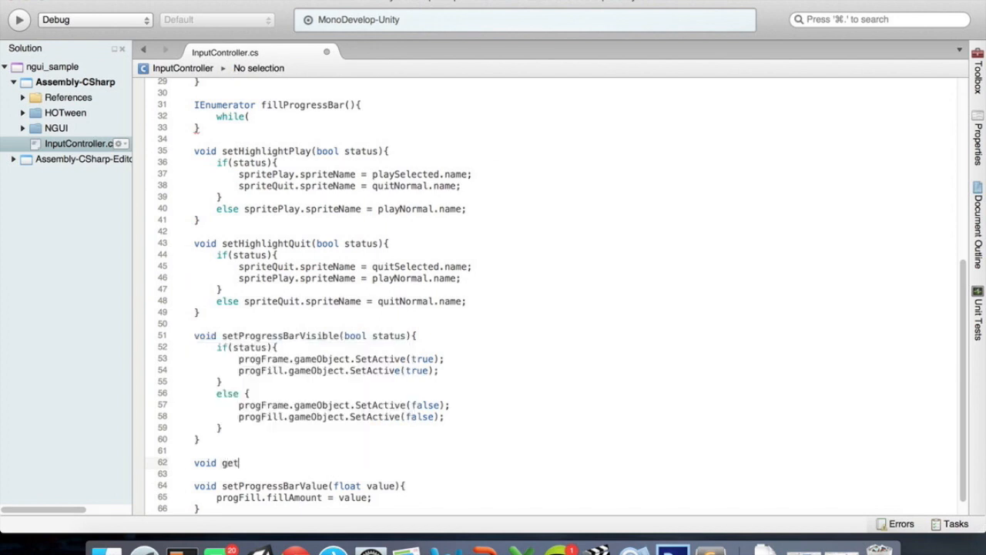
pyautogui.write('ProgressBarVa')
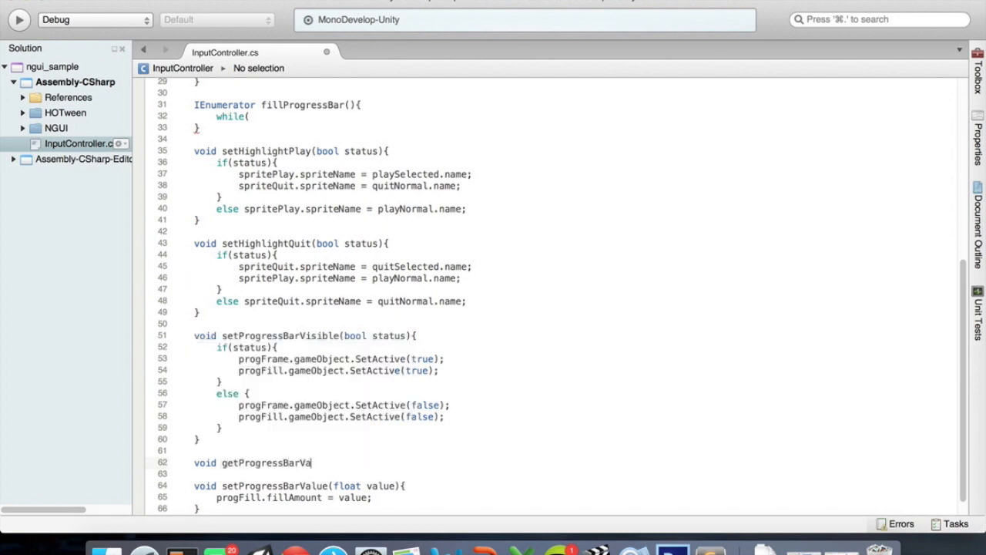
pyautogui.write('lue(')
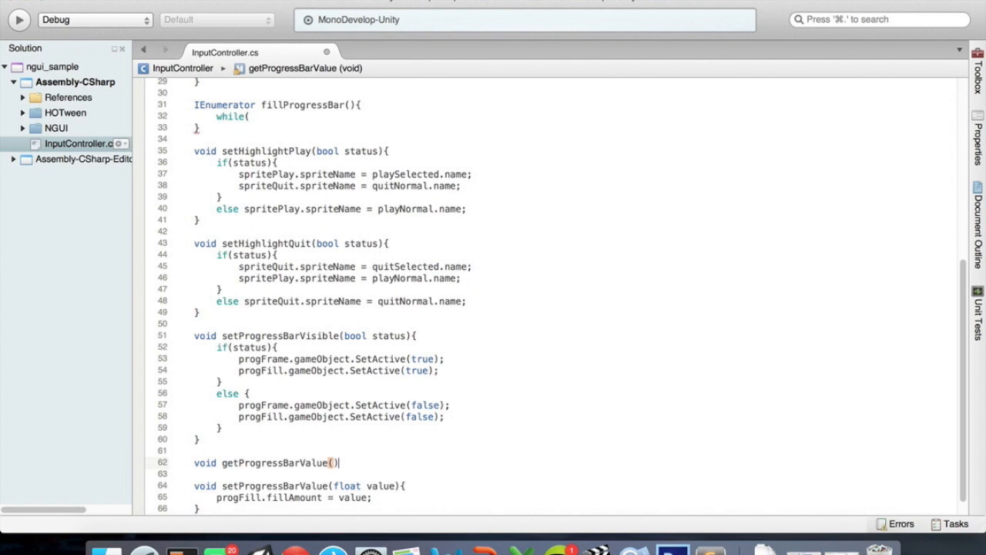
# Change the return type of getProgressBarValue() to float and open its body in braces
pyautogui.doubleClick(206, 462)
pyautogui.write('float')
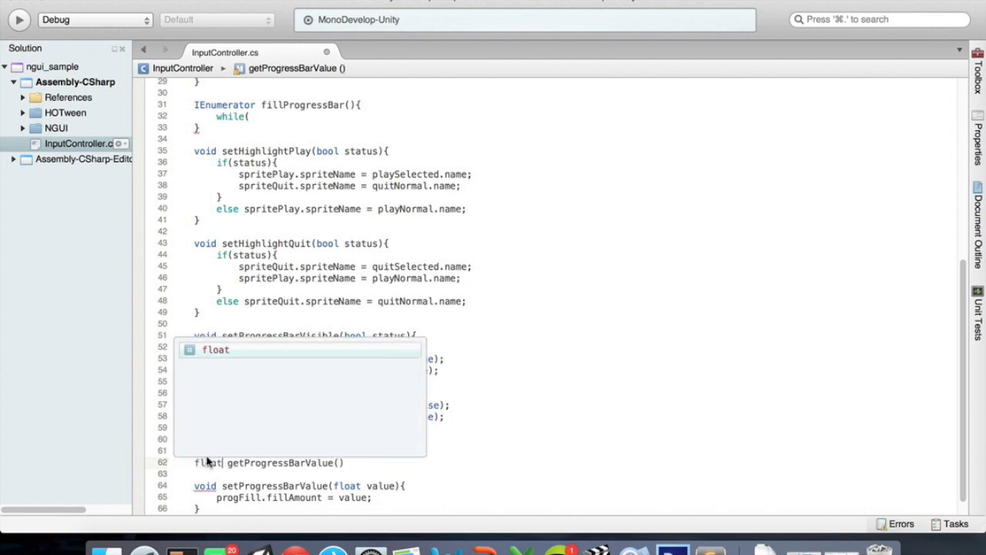
pyautogui.press('End')
pyautogui.write('{')
pyautogui.press('Return')
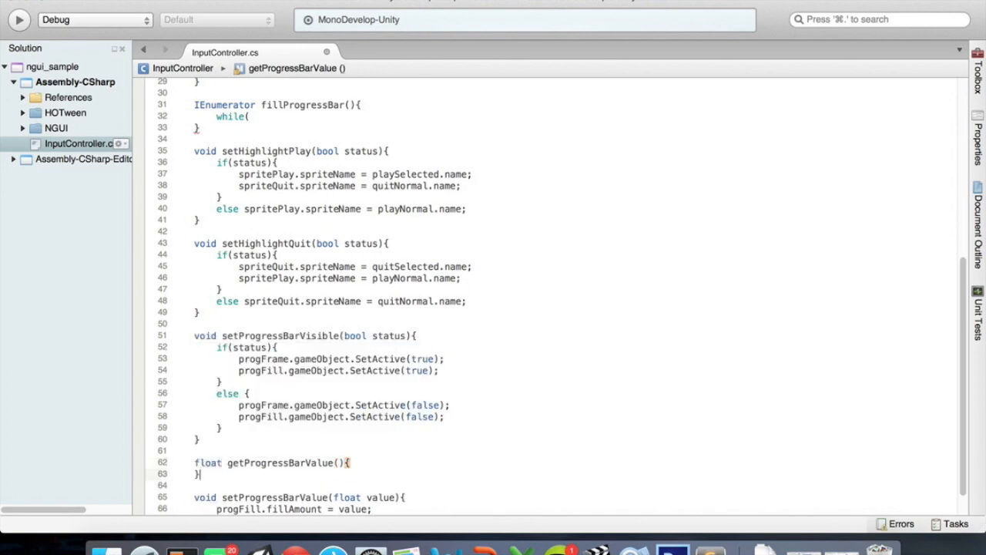
# Make getProgressBarValue() return progFill.fillAmount;
pyautogui.write('return')
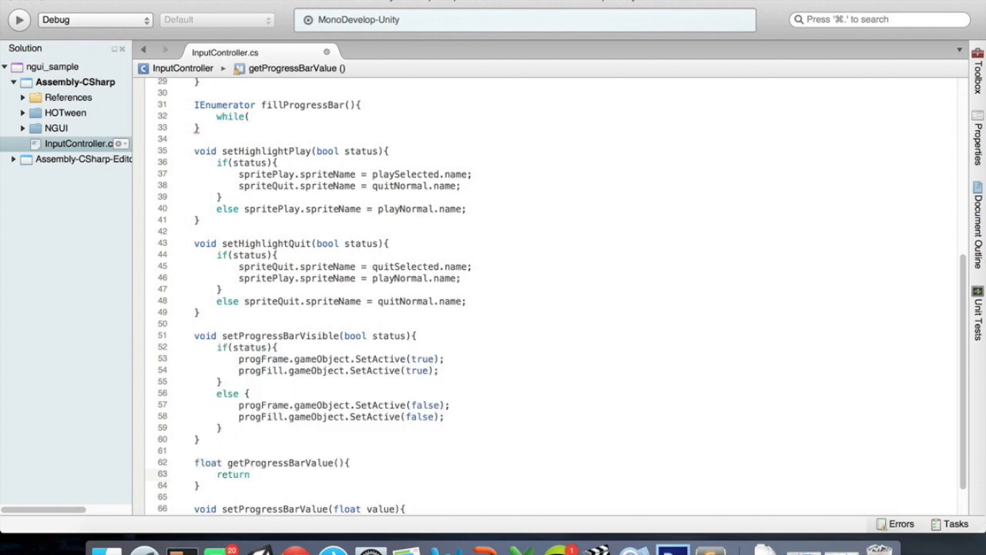
pyautogui.scroll(-2, 556, 296)
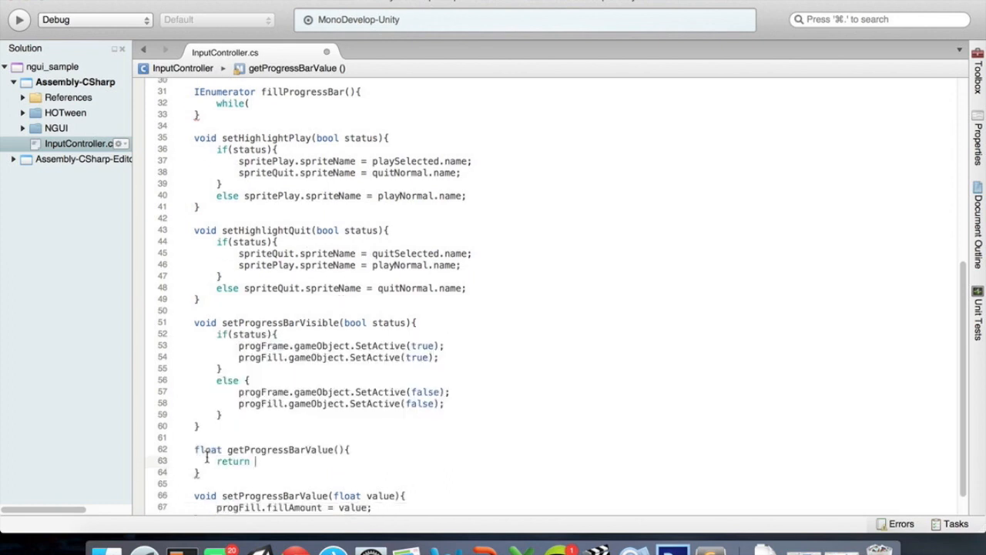
pyautogui.write('prog')
pyautogui.press('Return')
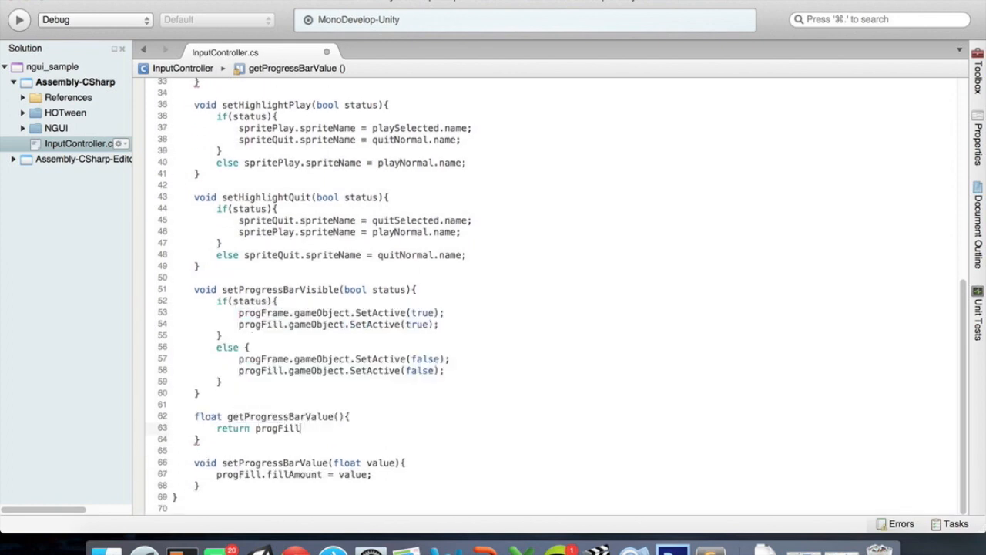
pyautogui.write('.fi')
pyautogui.press('Return')
pyautogui.write(';')
# Complete the while condition in fillProgressBar() as getProgressBarValue() < 1 and give the loop an empty braced block
pyautogui.scroll(10, 206, 457)
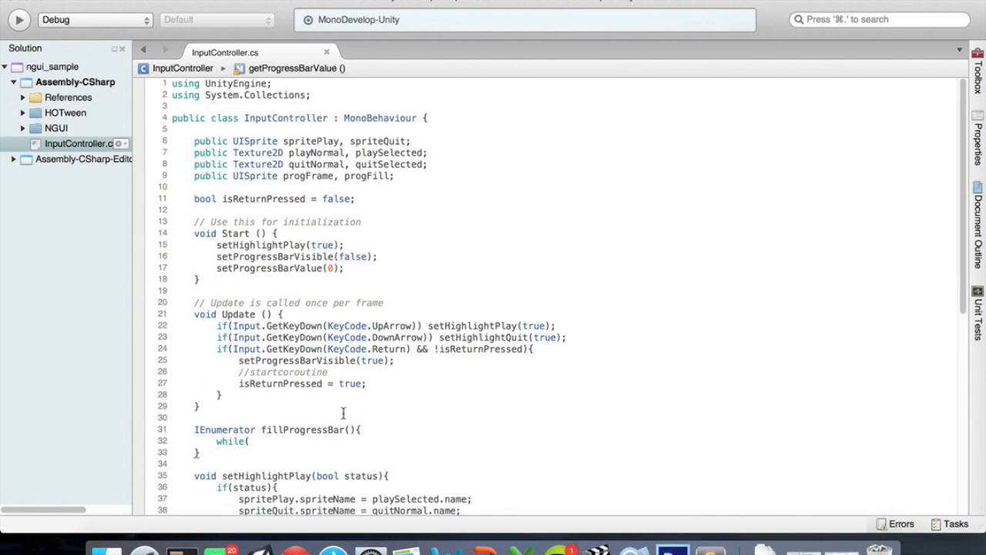
pyautogui.click(308, 441)
pyautogui.write('getP')
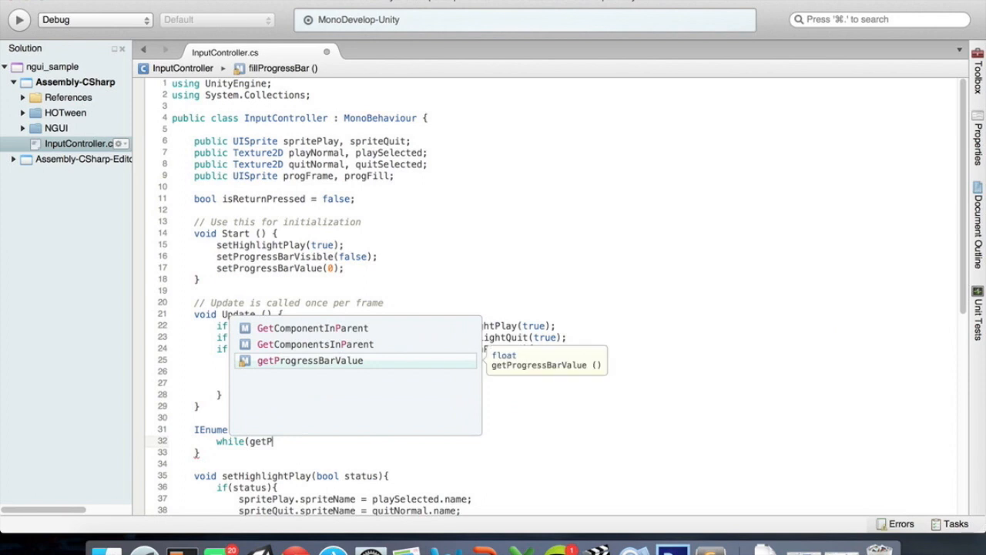
pyautogui.press('Return')
pyautogui.write('()')
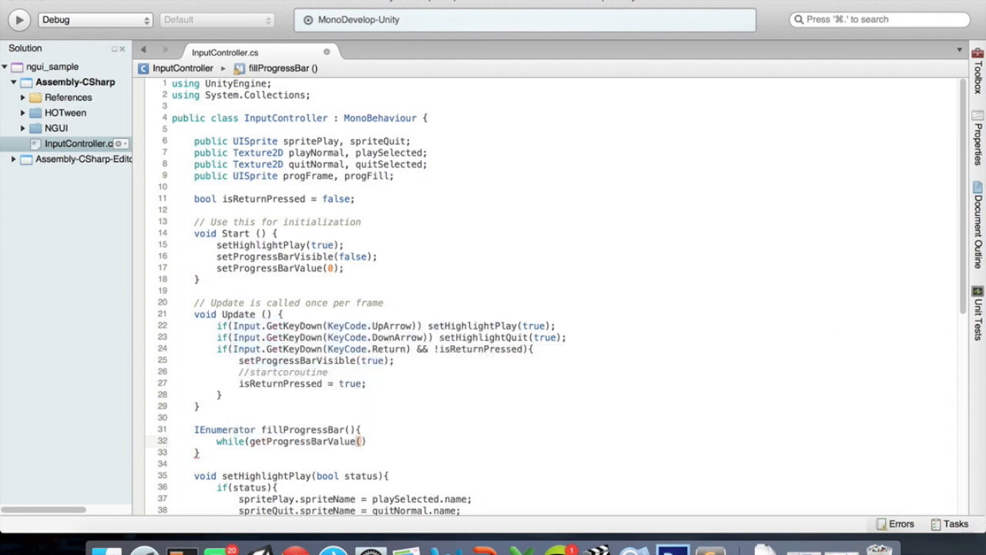
pyautogui.write(' < 1){')
pyautogui.press('Return')
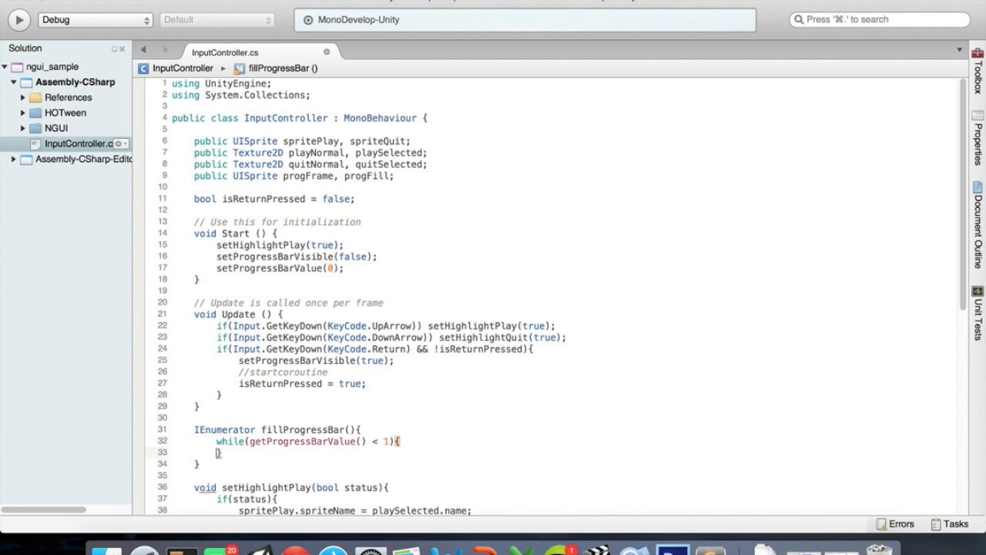
pyautogui.press('Return')
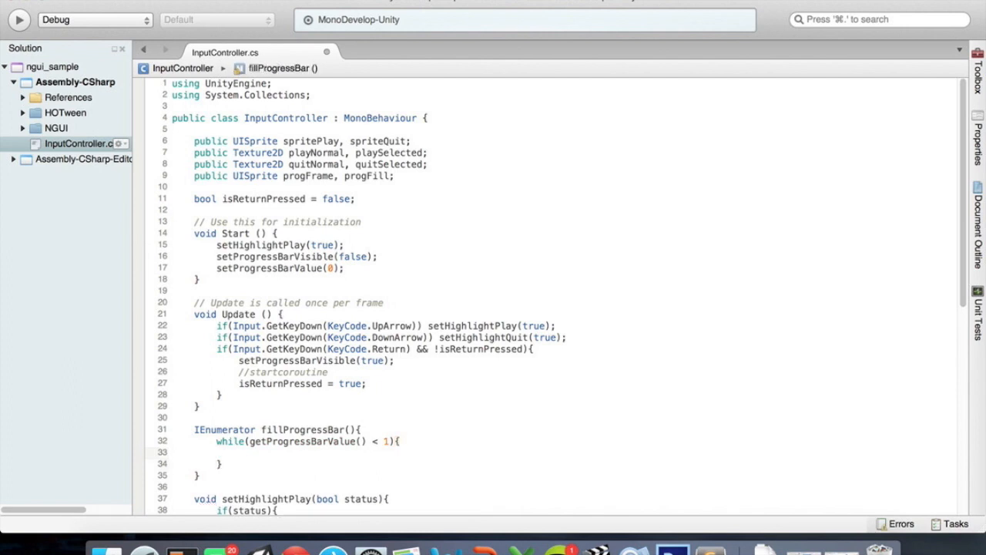
pyautogui.press('Up')
pyautogui.press('Left')
pyautogui.press('Left')
pyautogui.press('Left')
pyautogui.press('Down')
pyautogui.write('setP')
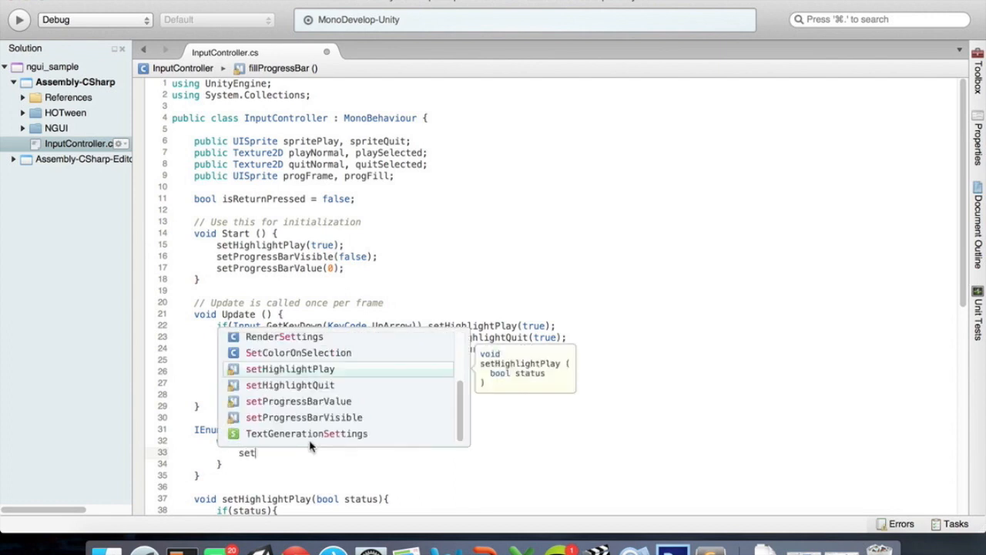
pyautogui.press('BackSpace')
pyautogui.press('BackSpace')
pyautogui.press('BackSpace')
pyautogui.press('BackSpace')
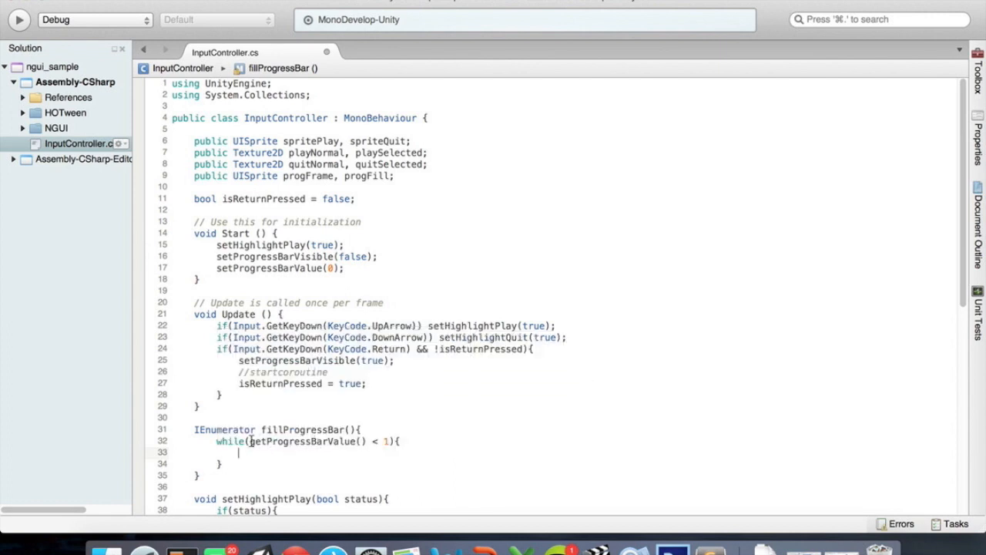
pyautogui.click(250, 441)
pyautogui.press('Down')
# Declare a void addProgress(float delta) method with an opening brace below setProgressBarValue
pyautogui.scroll(-6, 250, 440)
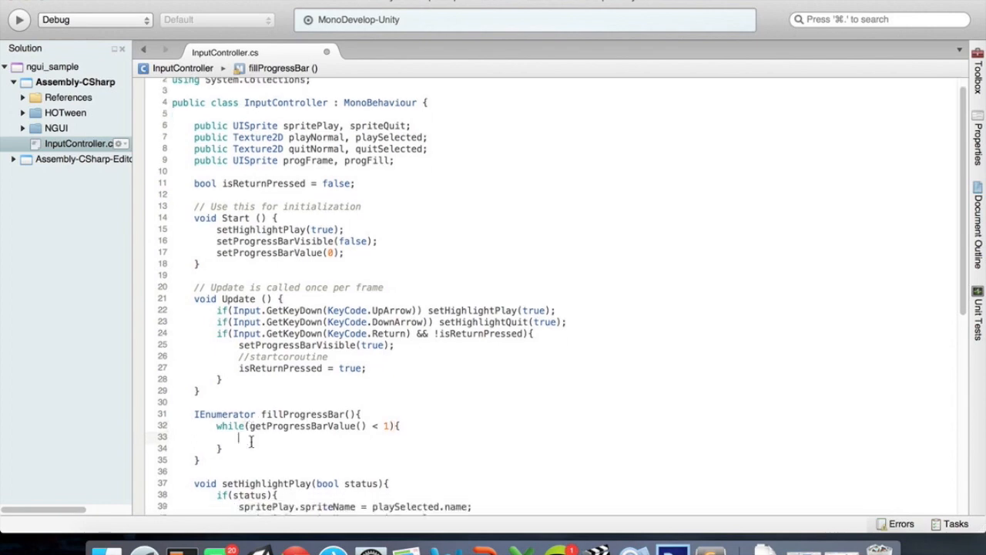
pyautogui.scroll(-5, 250, 441)
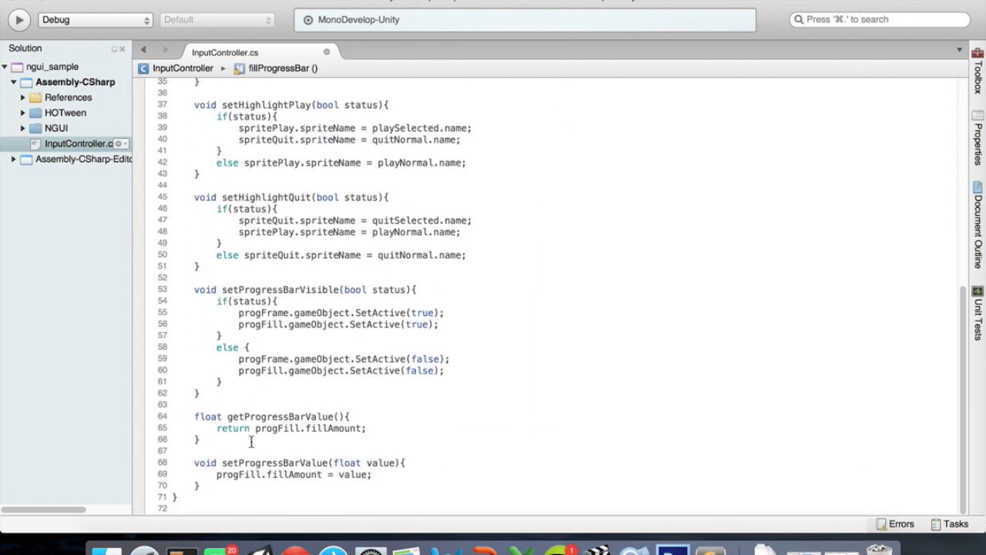
pyautogui.click(206, 486)
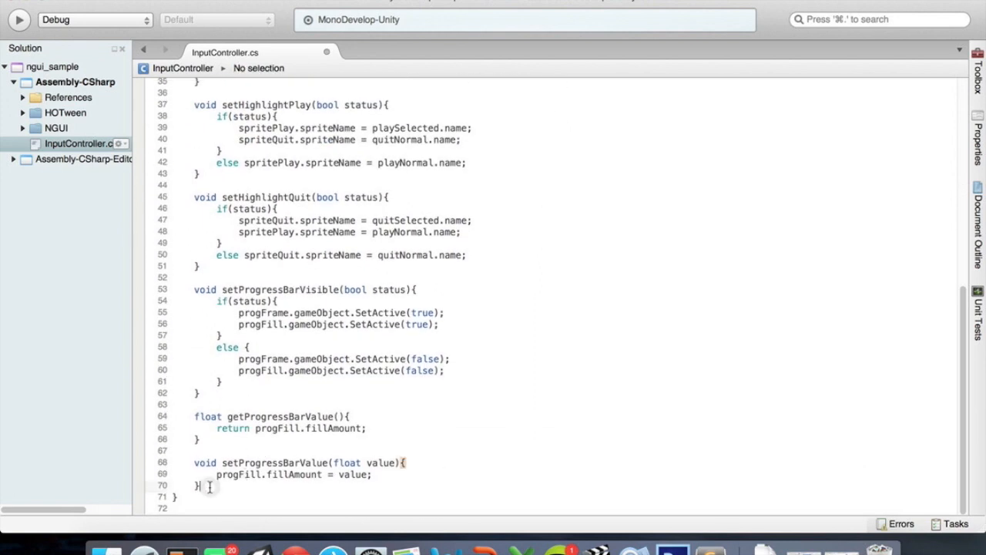
pyautogui.press('Return')
pyautogui.press('Return')
pyautogui.write('void ')
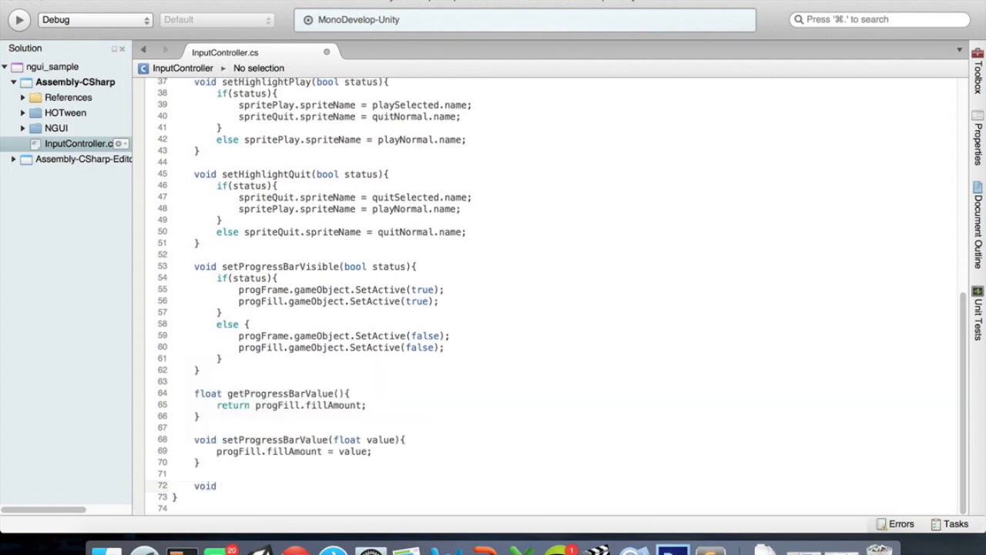
pyautogui.write('addProgress(float')
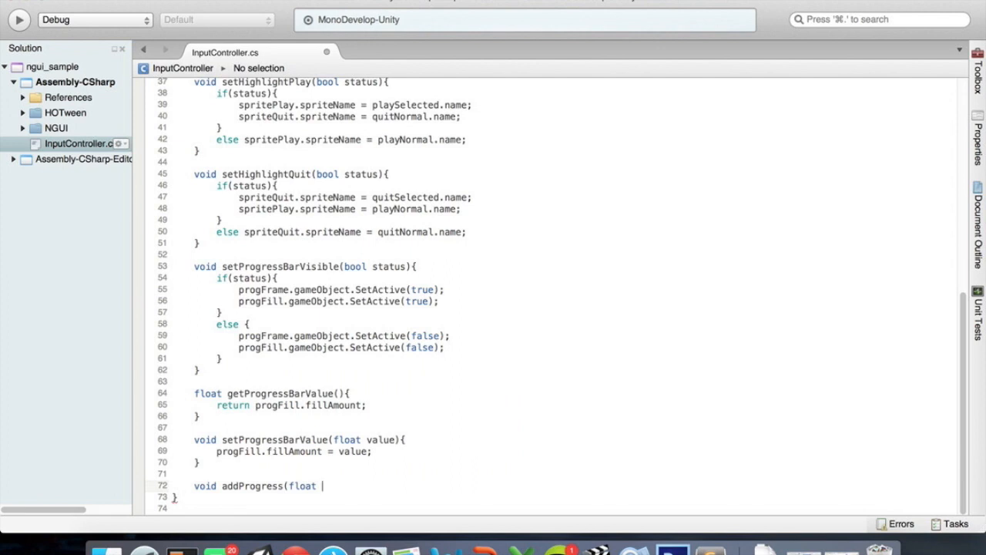
pyautogui.write('delta){')
pyautogui.press('Return')
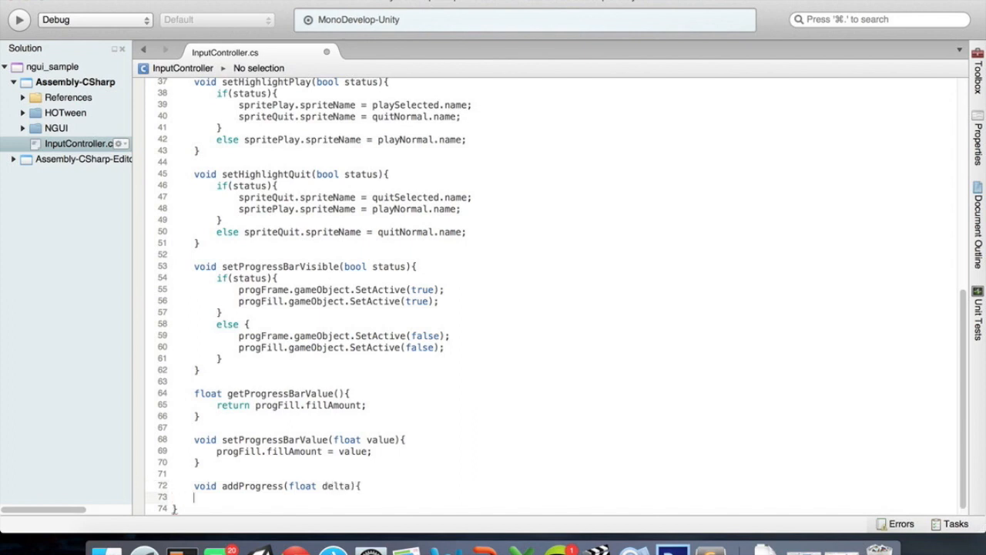
# Close the addProgress method with a brace, make its body progFill.fillAmount += delta;, and save the script
pyautogui.write('}')
pyautogui.press('Left')
pyautogui.press('Return')
pyautogui.write('prog')
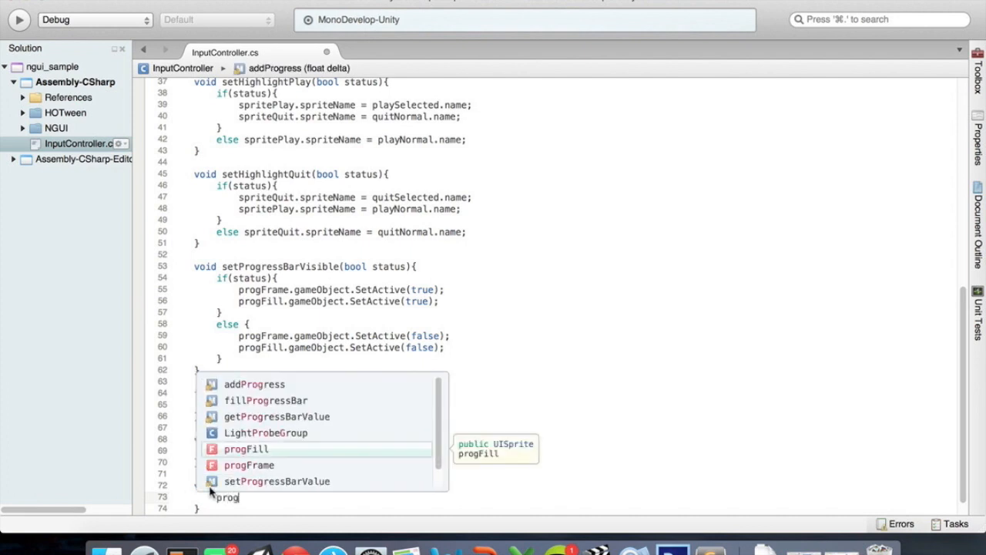
pyautogui.write('Fill.fil')
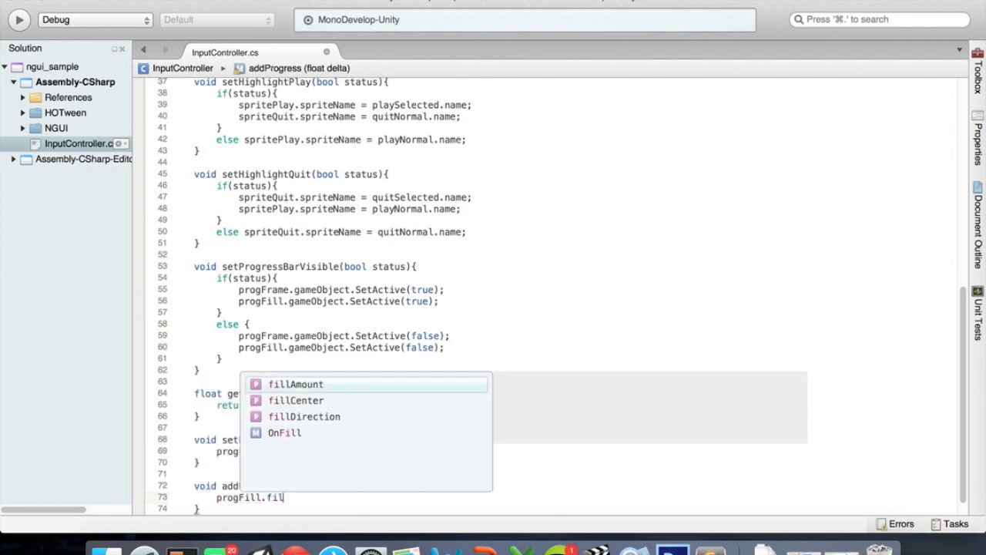
pyautogui.write('lAmount += delta;')
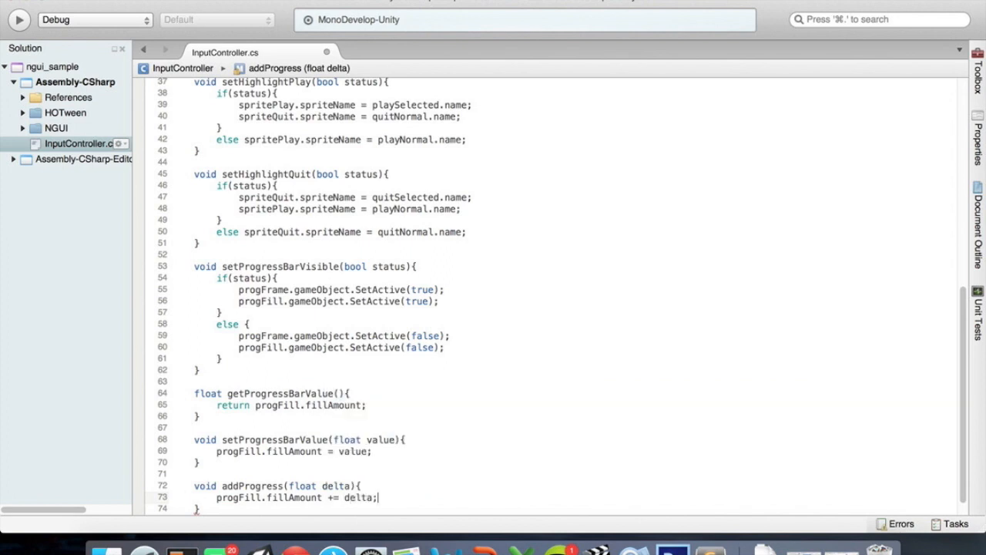
pyautogui.press('super+s')
# Add the call addProgress(0.01f); inside the while loop of fillProgressBar()
pyautogui.scroll(12, 192, 488)
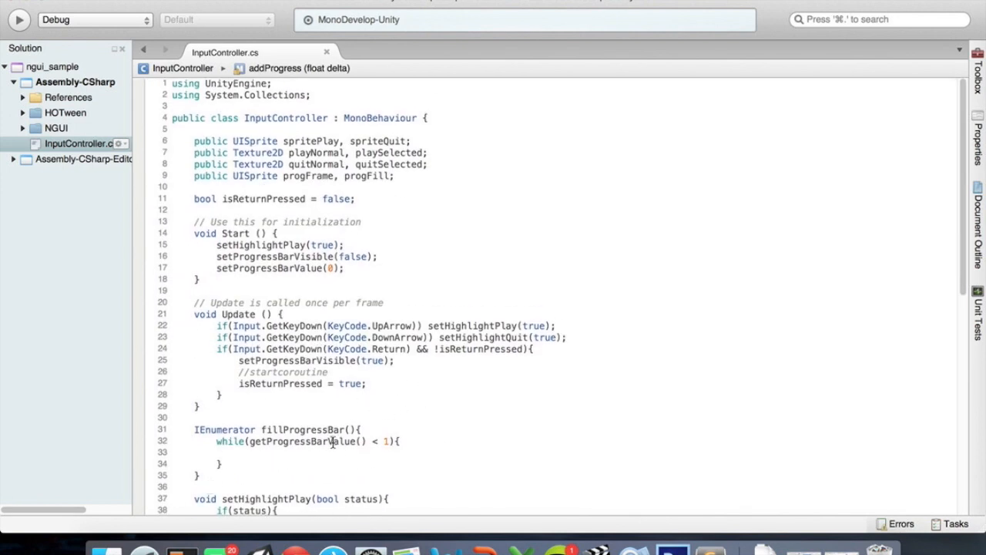
pyautogui.click(311, 452)
pyautogui.write('addProgress')
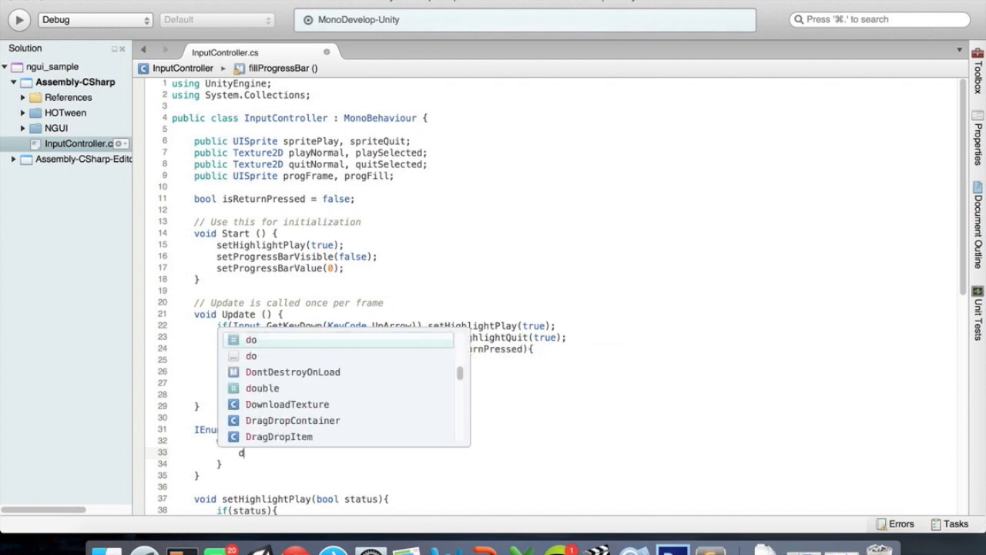
pyautogui.write('(')
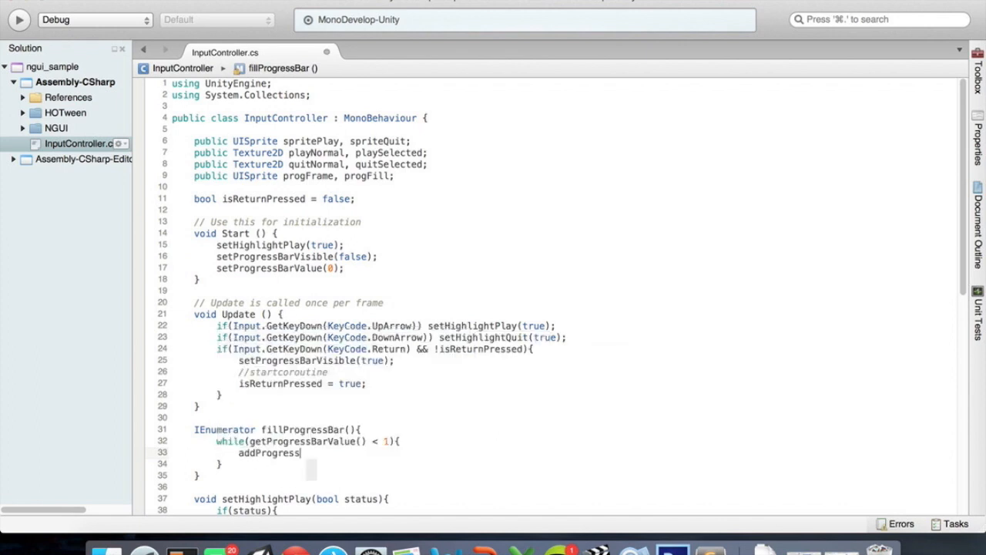
pyautogui.write('0.')
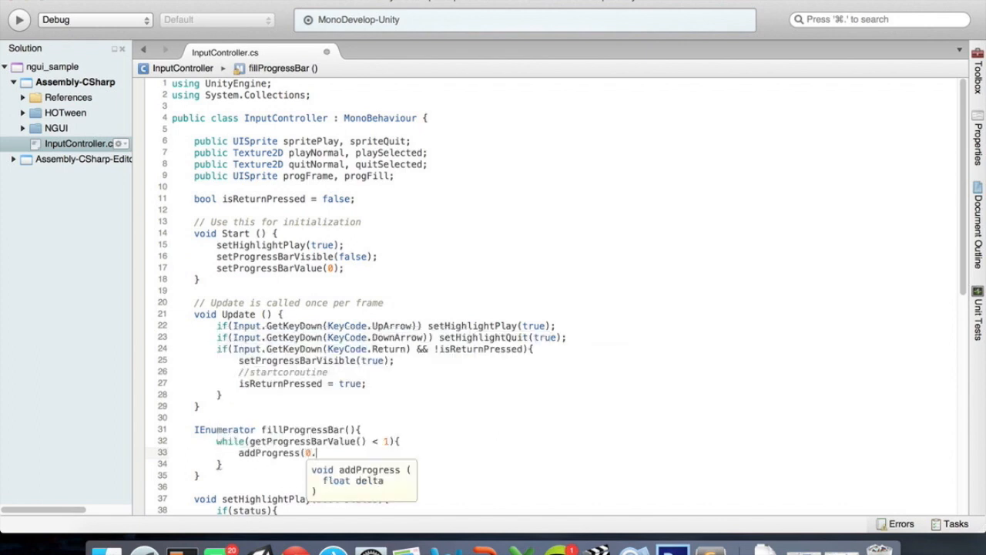
pyautogui.write('01f);')
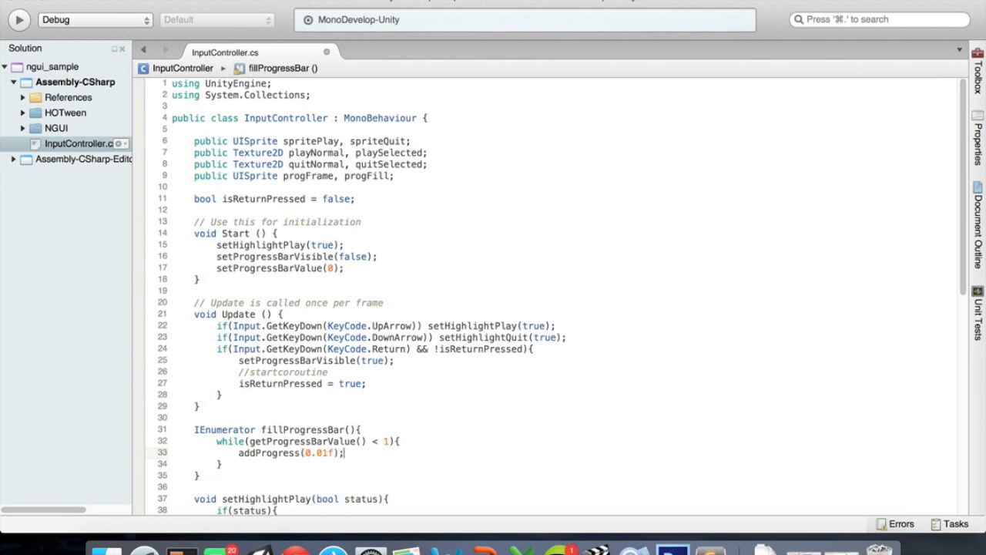
# Below the addProgress call in the loop, add yield return new WaitForSeconds(0.1f);
pyautogui.press('Return')
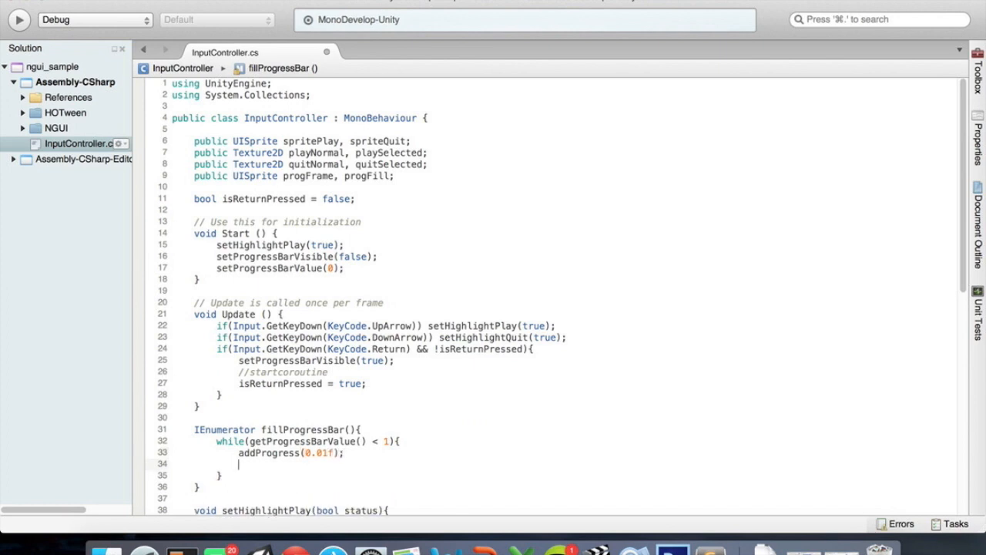
pyautogui.write('yiel')
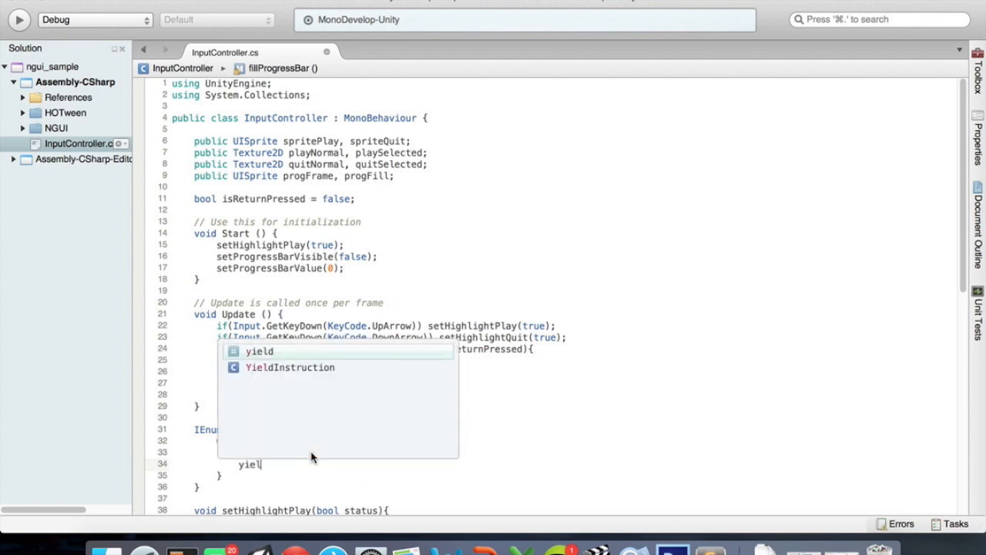
pyautogui.write('d return n')
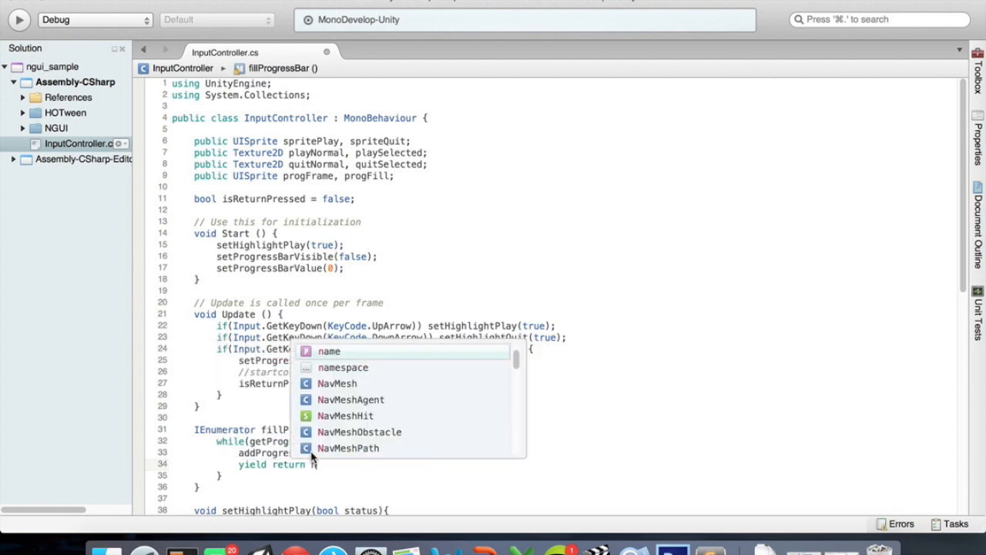
pyautogui.write('ew WaitForSeconds(o')
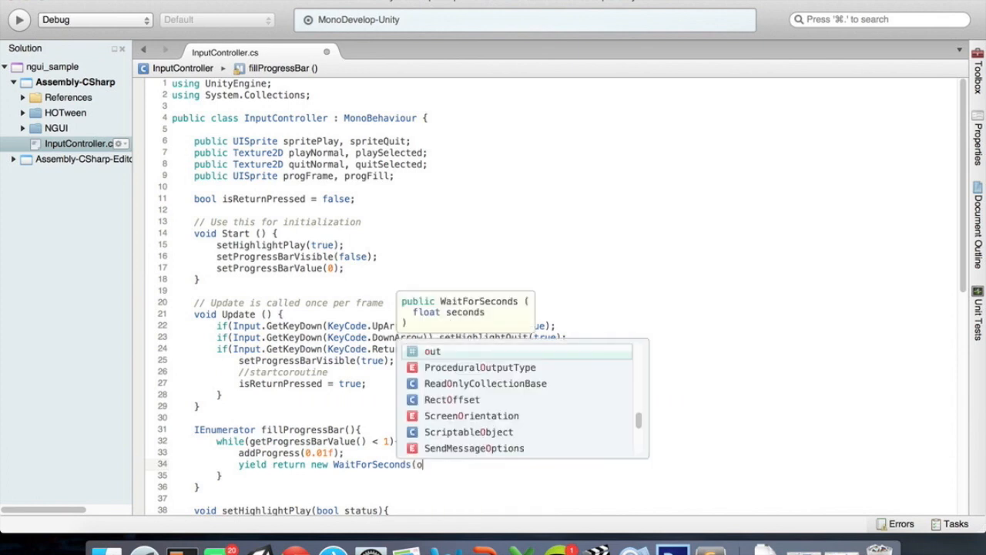
pyautogui.press('Escape')
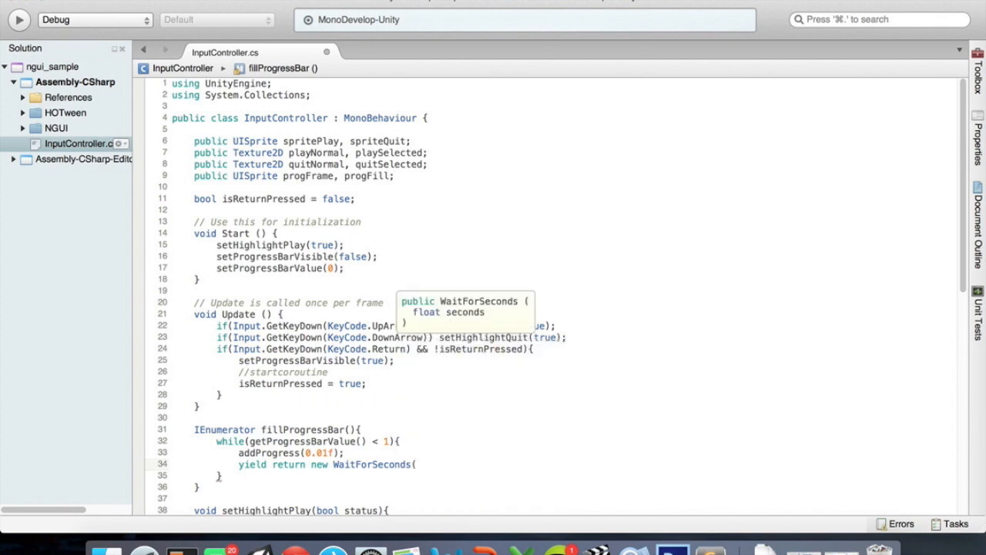
pyautogui.write('0.1f')
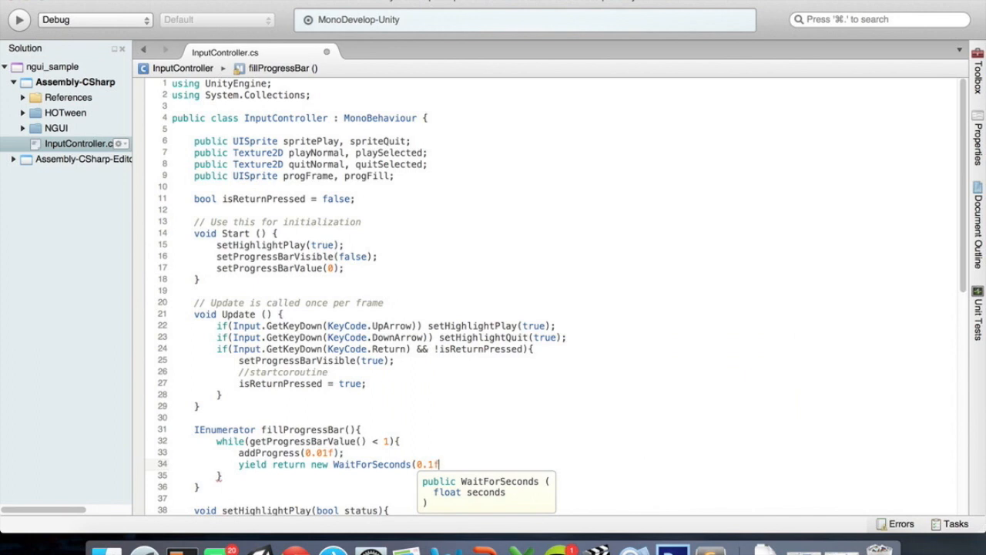
pyautogui.write(');')
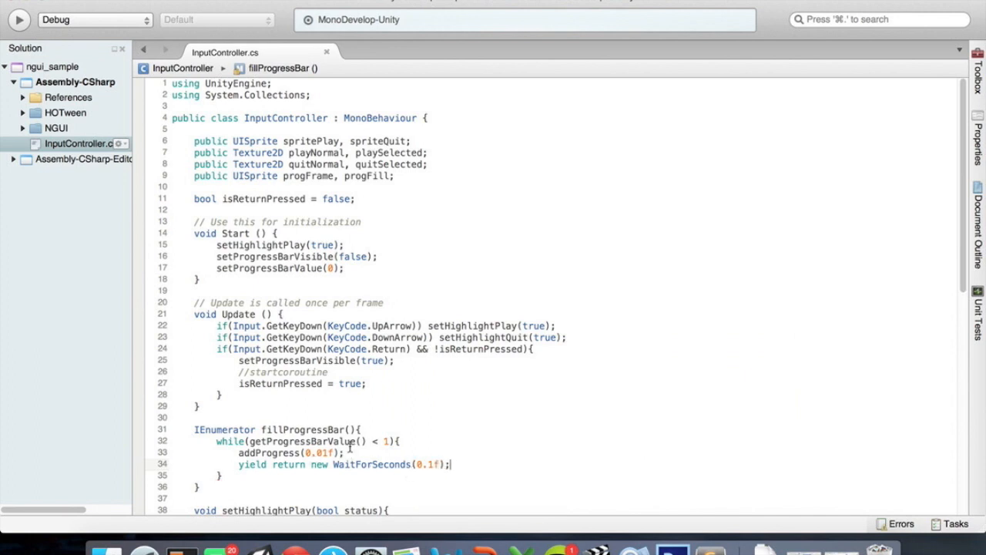
# Add yield return null; after the while loop in fillProgressBar(), separated by a blank line, and save the script
pyautogui.click(343, 373)
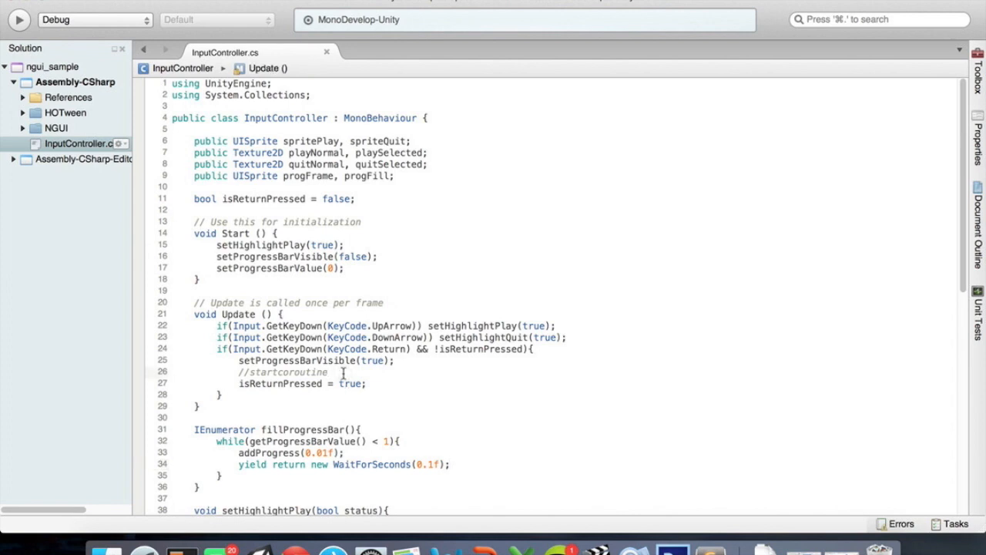
pyautogui.press('super+shift+Left')
pyautogui.click(271, 475)
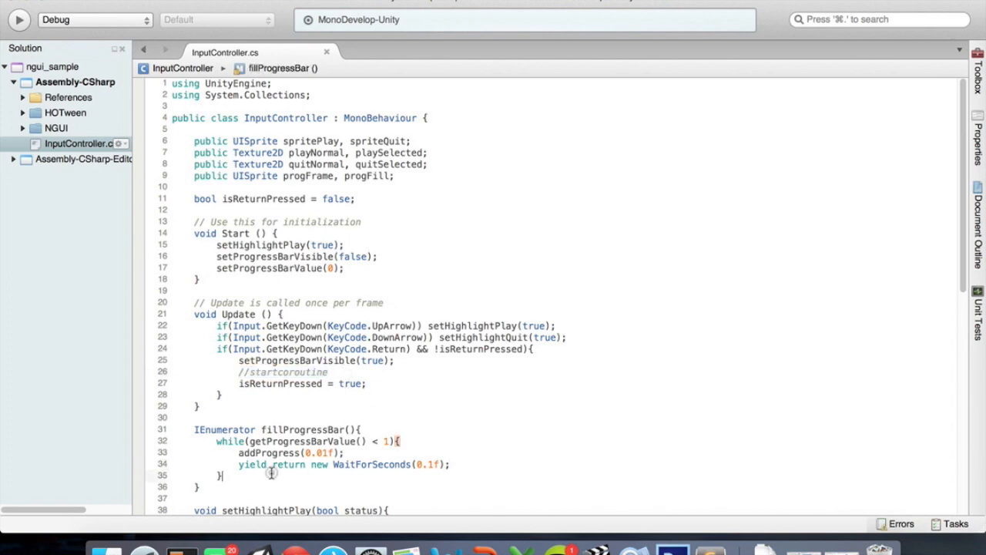
pyautogui.press('Return')
pyautogui.press('Return')
pyautogui.write('yield return null;;s')
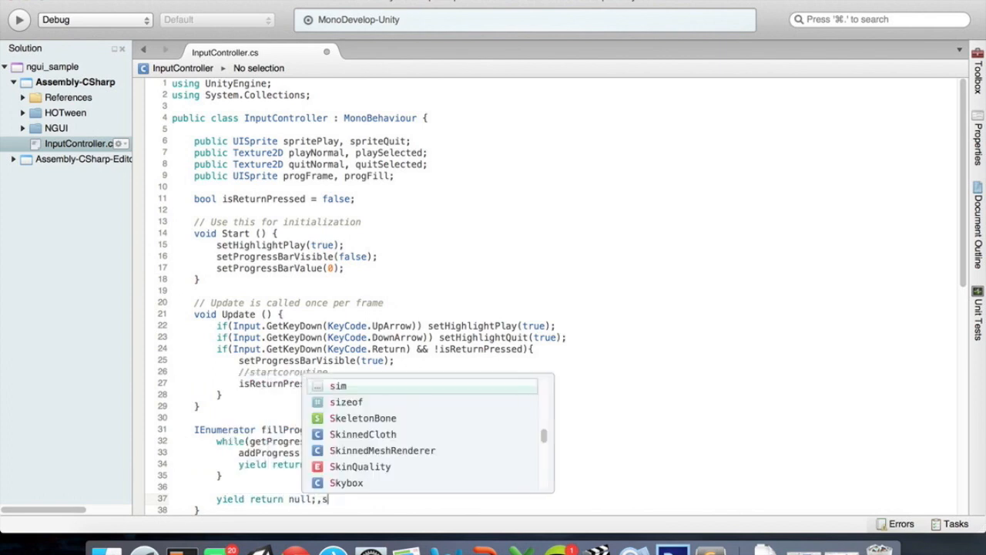
pyautogui.press('Escape')
pyautogui.press('super+s')
# Replace the //startcoroutine comment in Update() with StartCoroutine(fillProgressBar());
pyautogui.click(341, 382)
pyautogui.press('Up')
pyautogui.press('shift+super+Left')
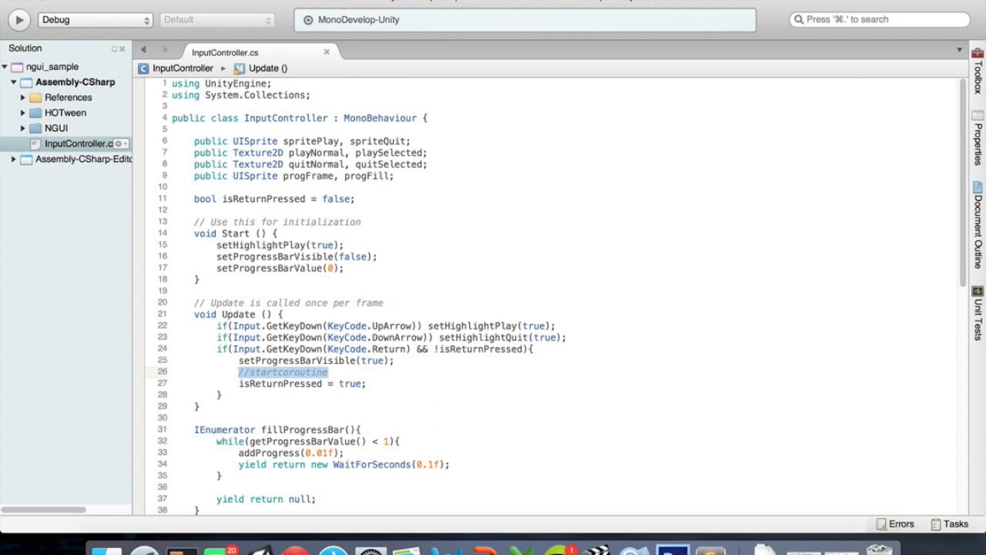
pyautogui.write('Start')
pyautogui.press('Down')
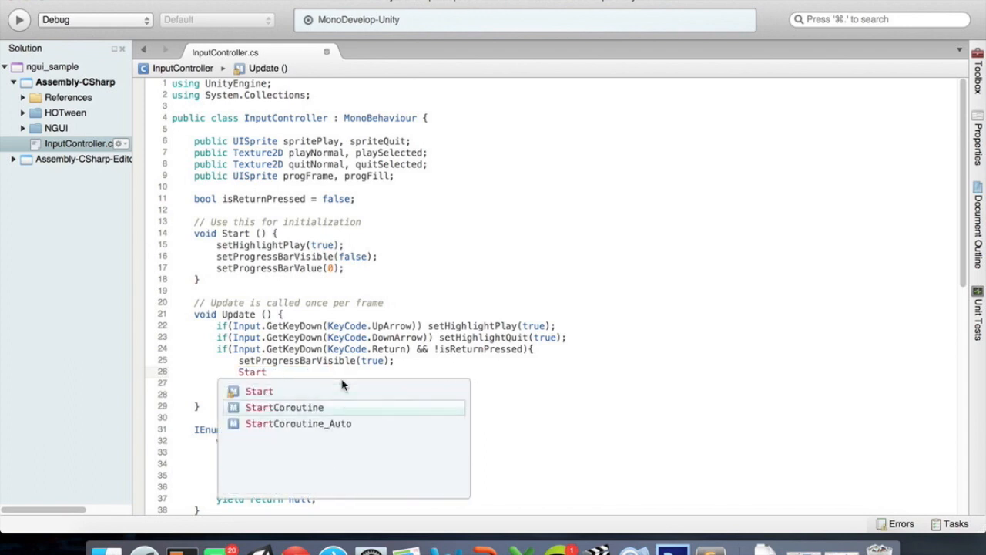
pyautogui.press('Return')
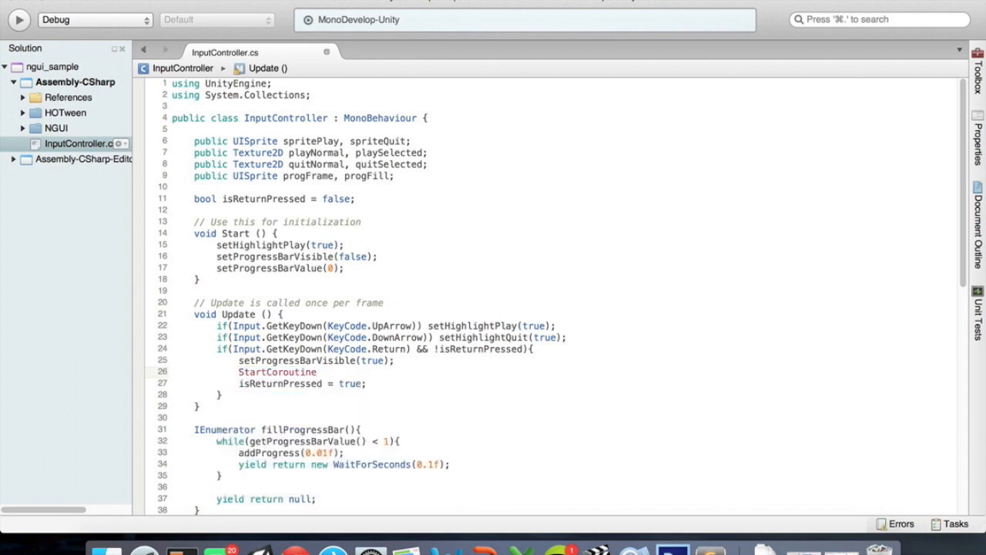
pyautogui.write('(')
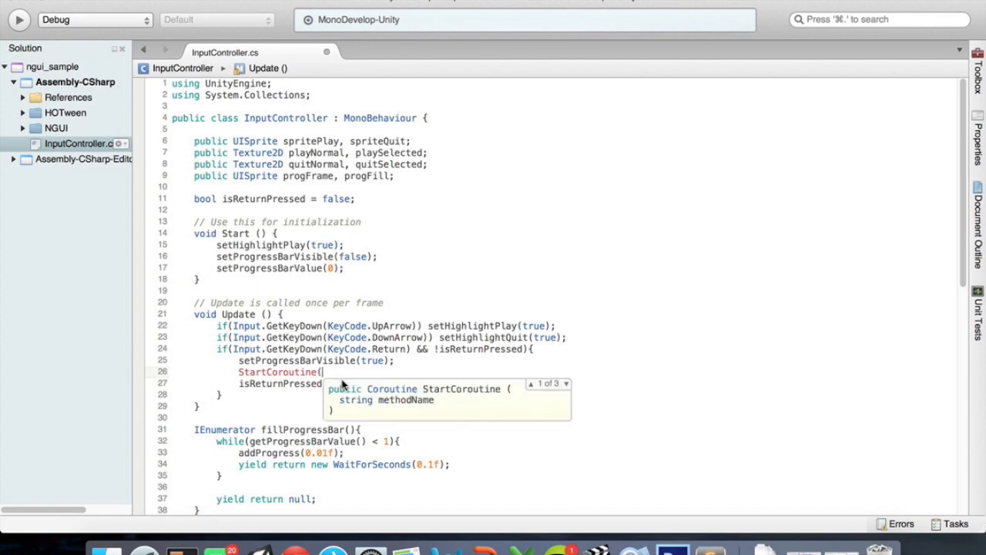
pyautogui.write('fillP')
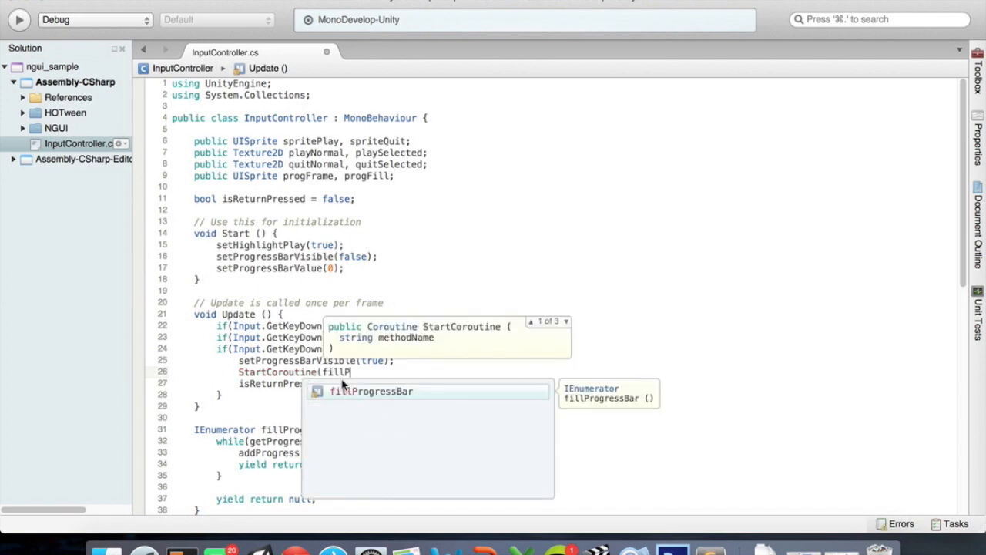
pyautogui.write('rogressBar());')
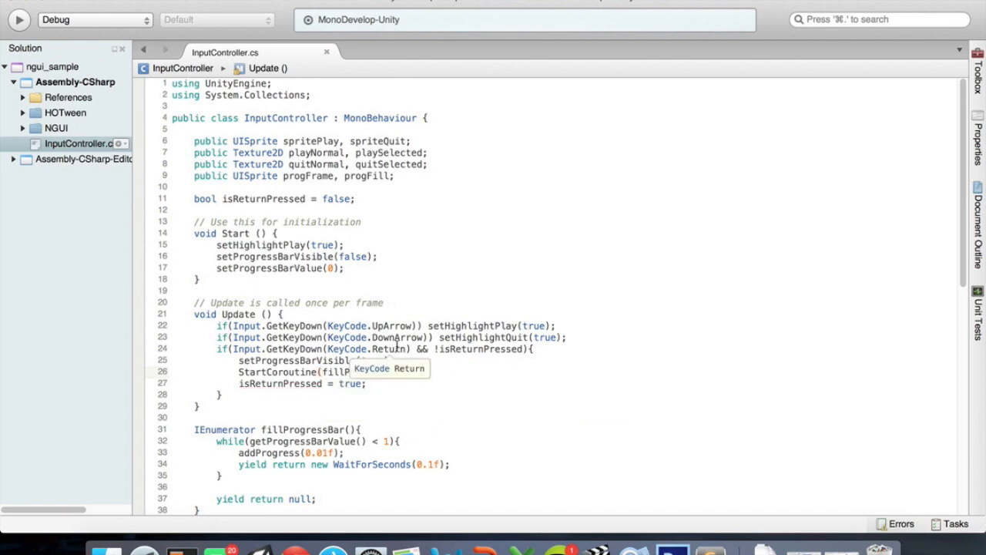
# Switch to Unity, run the game, highlight PLAY and confirm it to test the progress bar filling, and stop the game
pyautogui.hotkey('ctrl', 'Left')
pyautogui.click(460, 18)
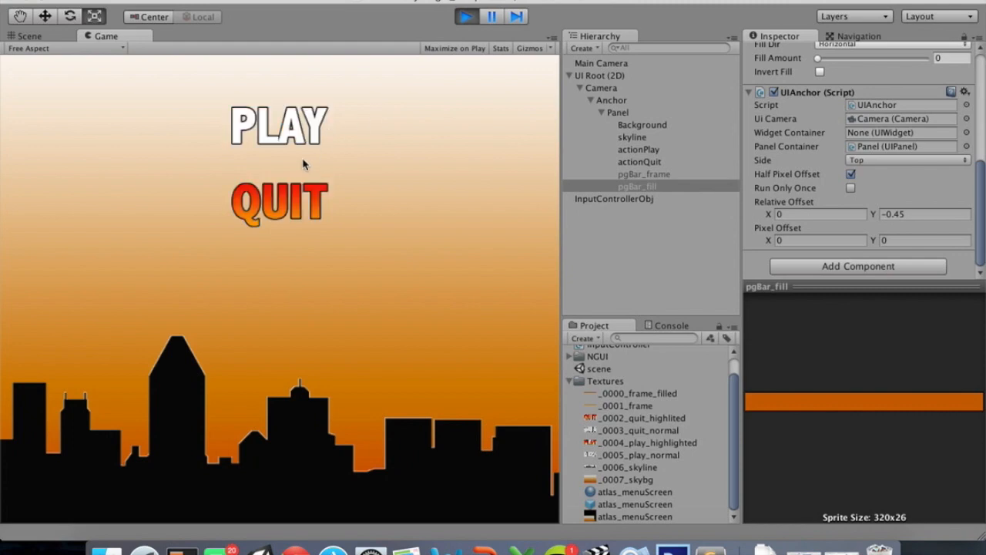
pyautogui.press('Up')
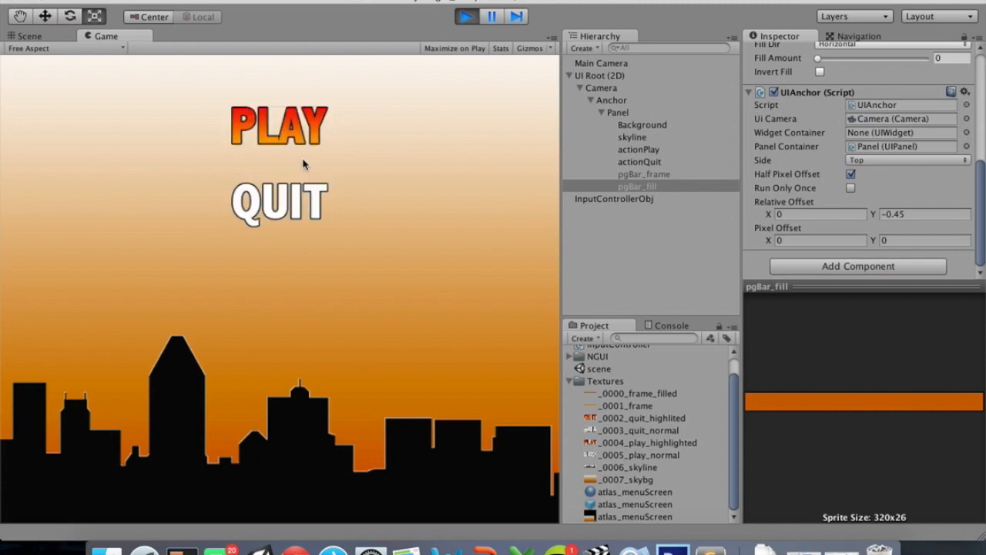
pyautogui.press('Return')
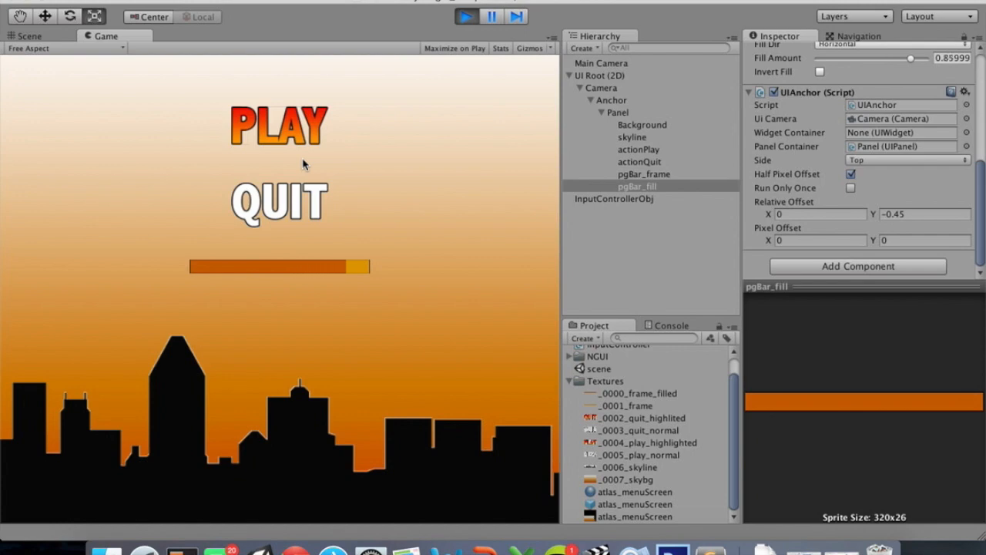
pyautogui.click(465, 17)
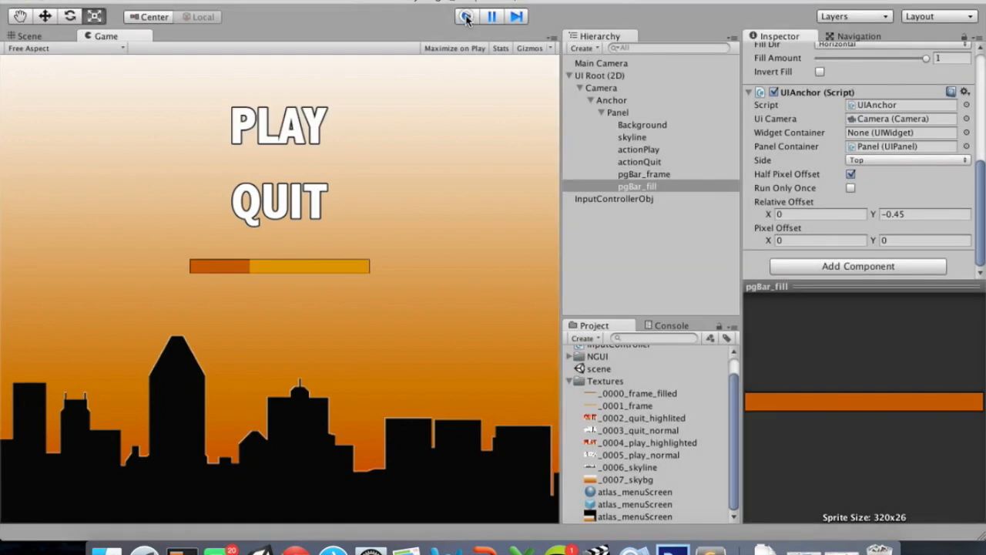
# Switch back to MonoDevelop, review the InputController methods, and place the cursor after the while loop's closing brace in fillProgressBar()
pyautogui.hotkey('ctrl', 'Up')
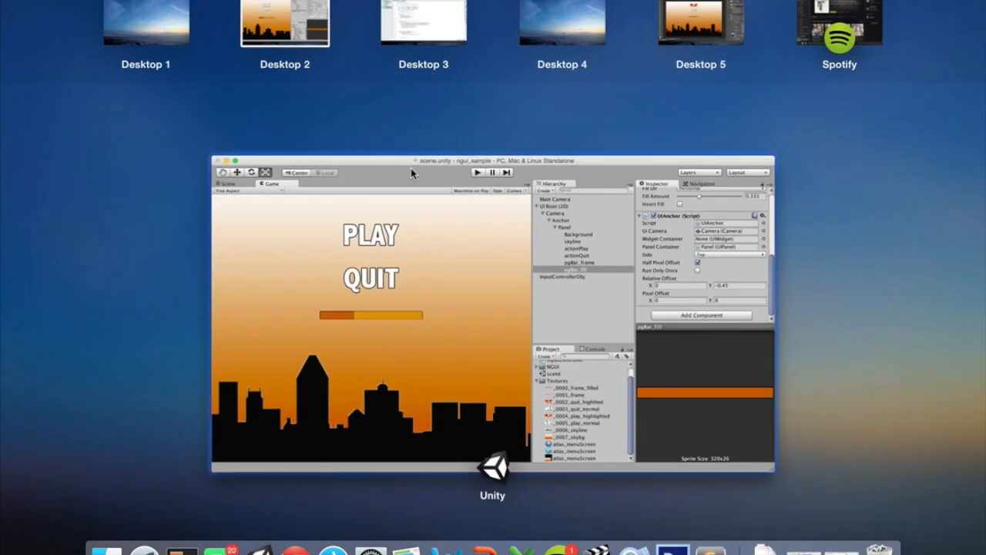
pyautogui.click(370, 313)
pyautogui.press('super+Tab')
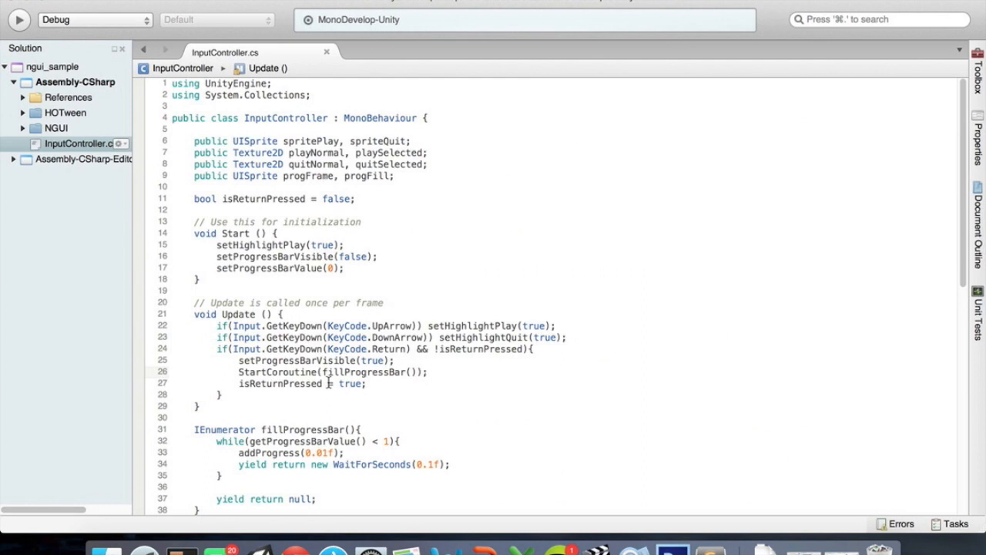
pyautogui.scroll(-3, 328, 383)
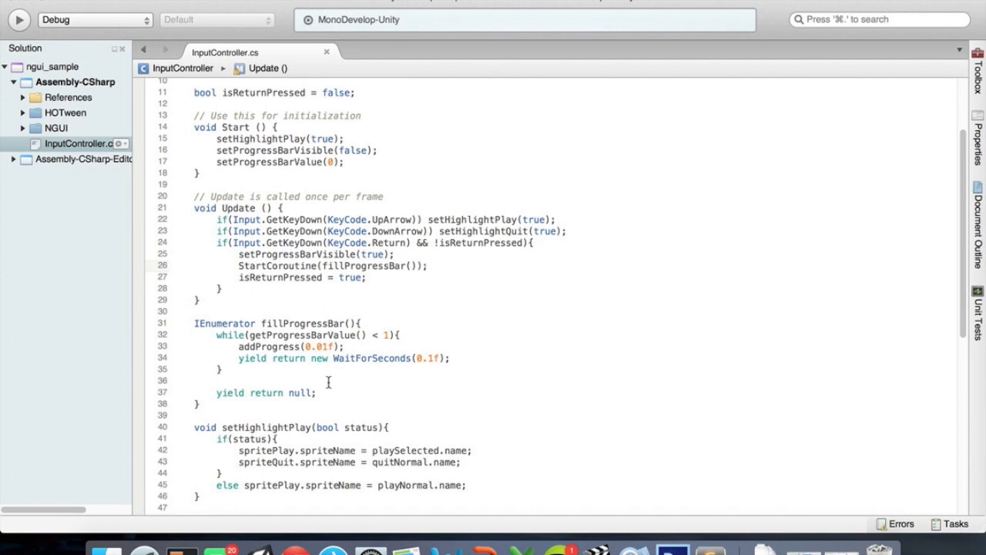
pyautogui.scroll(-3, 329, 382)
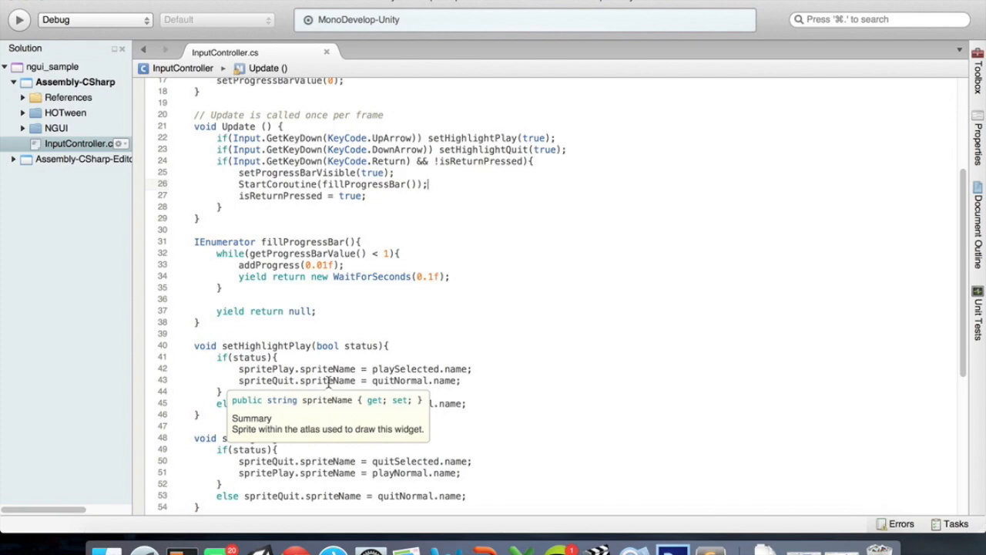
pyautogui.scroll(-5, 328, 383)
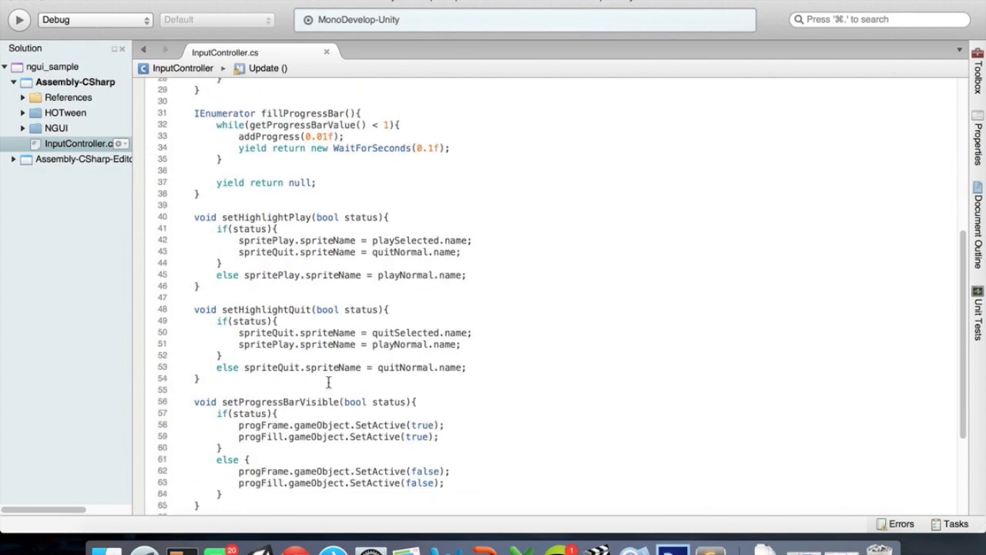
pyautogui.scroll(-3, 329, 383)
pyautogui.scroll(9, 329, 383)
pyautogui.scroll(-2, 328, 383)
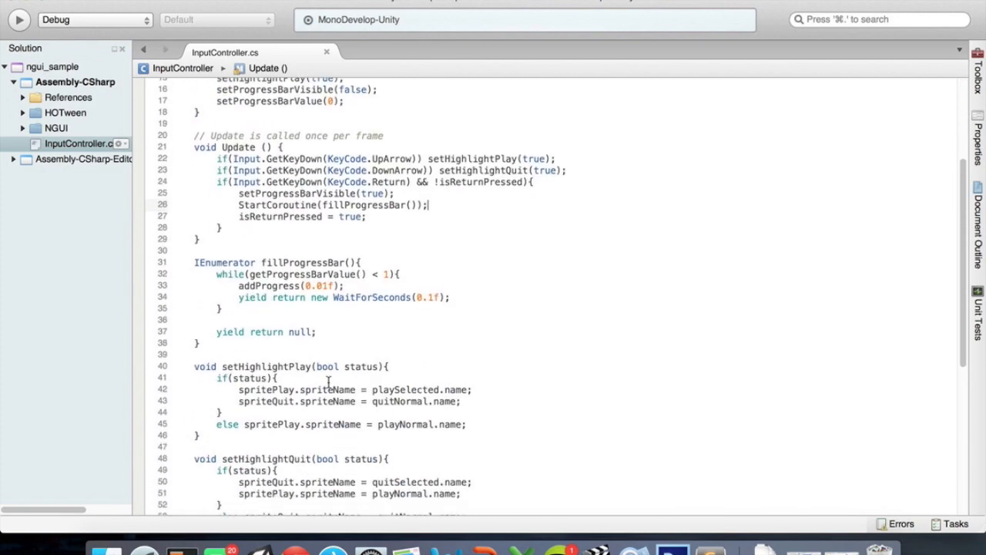
pyautogui.click(251, 305)
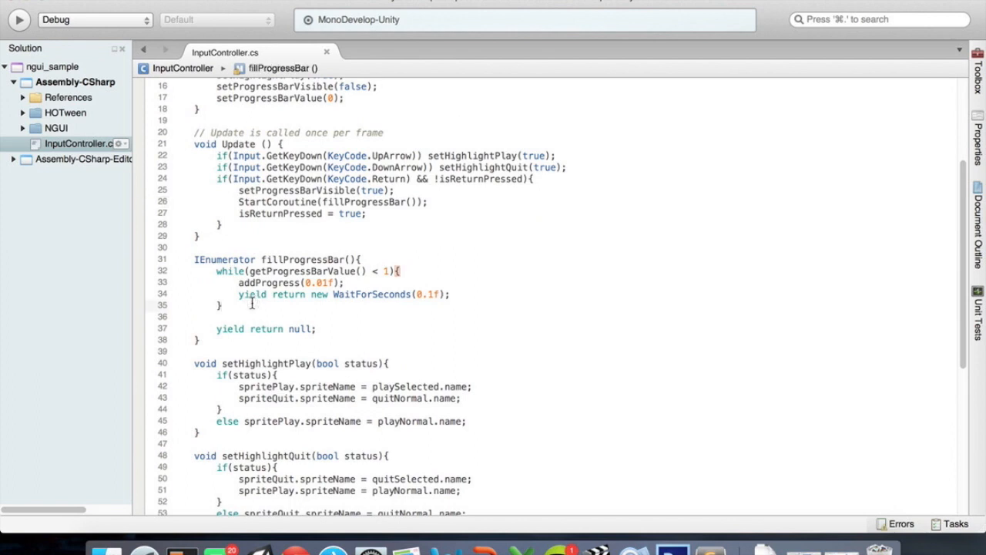
# Insert two extra blank lines between the while loop and yield return null; in fillProgressBar()
pyautogui.press('Down')
pyautogui.press('Return')
pyautogui.press('Return')
pyautogui.press('Up')
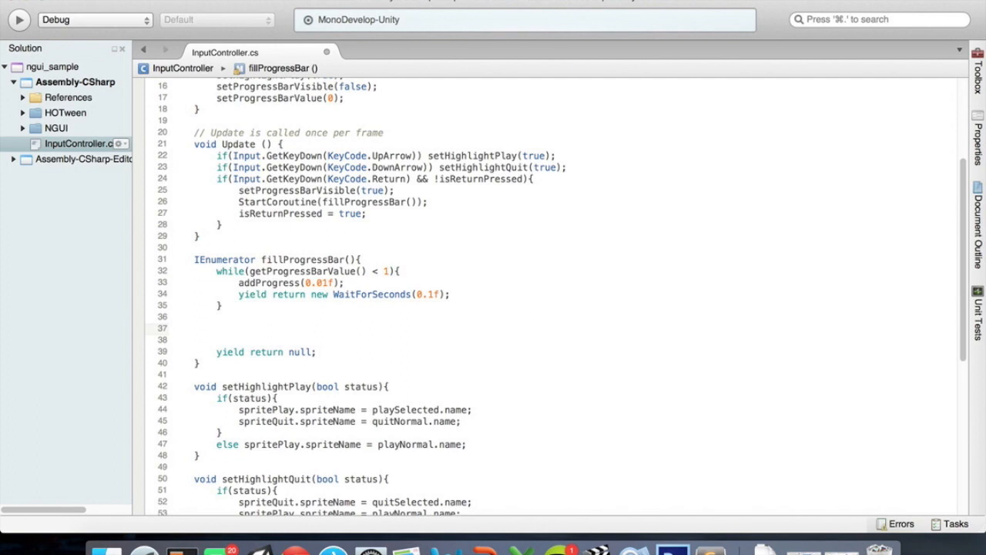
pyautogui.write('while(){')
pyautogui.press('Return')
pyautogui.write('}')
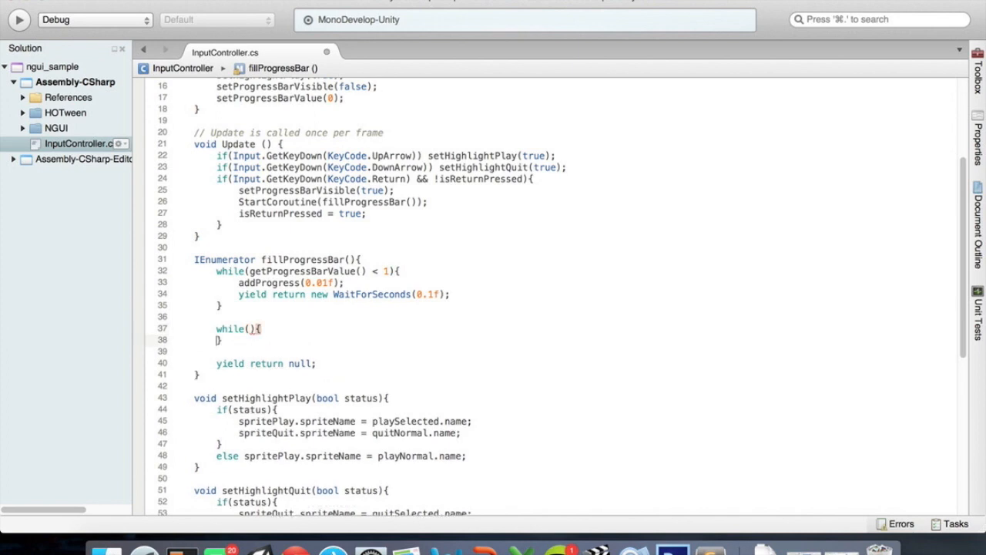
pyautogui.moveTo(215, 329); pyautogui.dragTo(254, 339)
pyautogui.press('BackSpace')
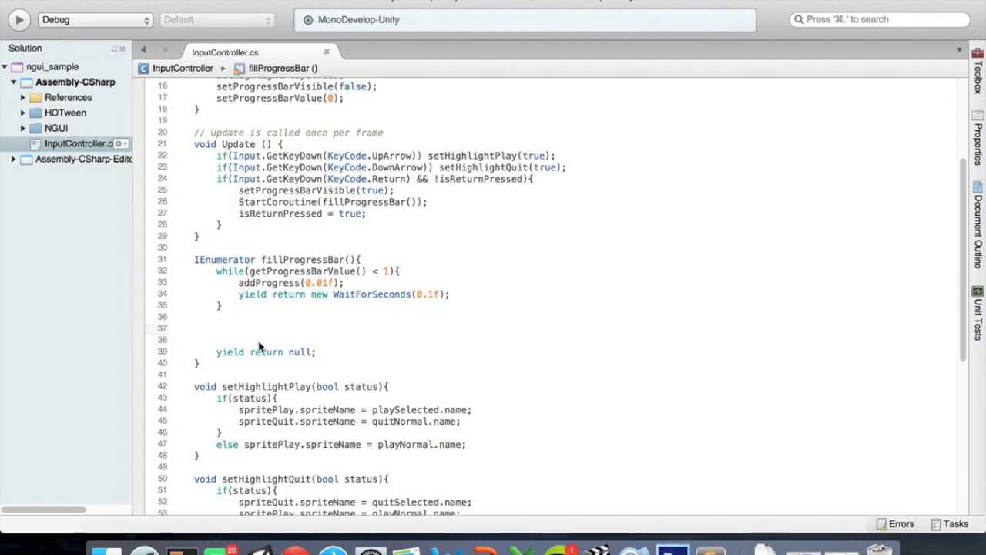
# Switch to Unity, select Panel under UI Root (2D), and try out its UIPanel Alpha slider, leaving it at 1
pyautogui.press('super+Tab')
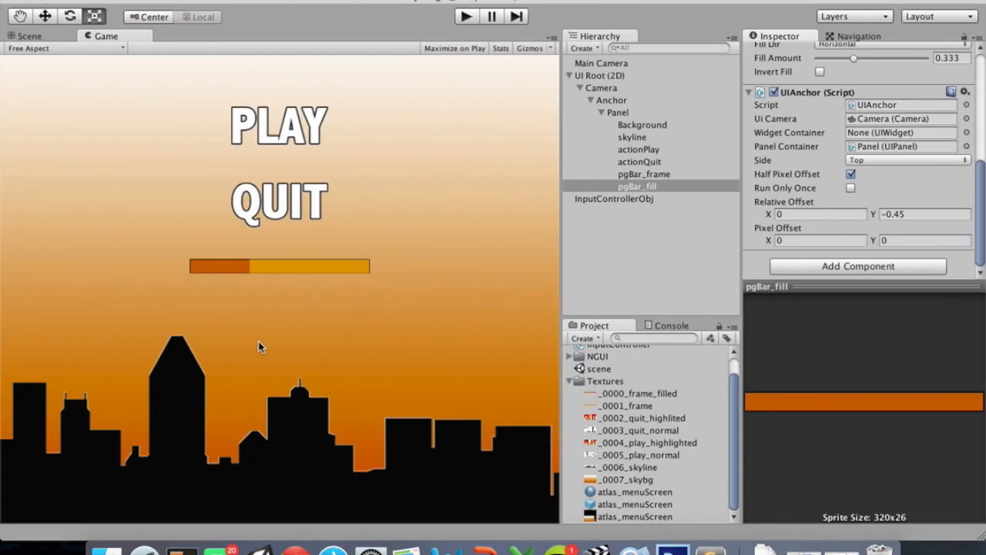
pyautogui.click(608, 76)
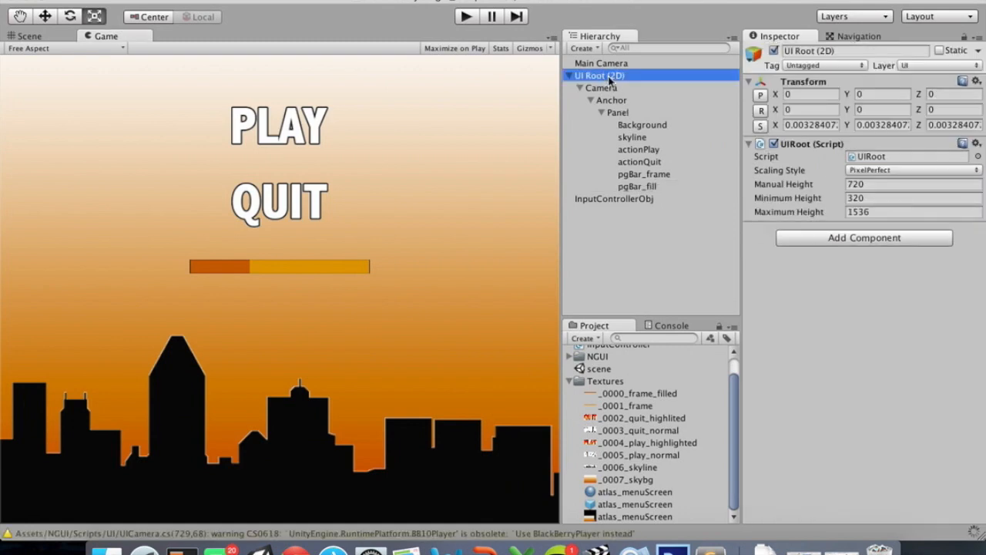
pyautogui.press('Down')
pyautogui.press('Down')
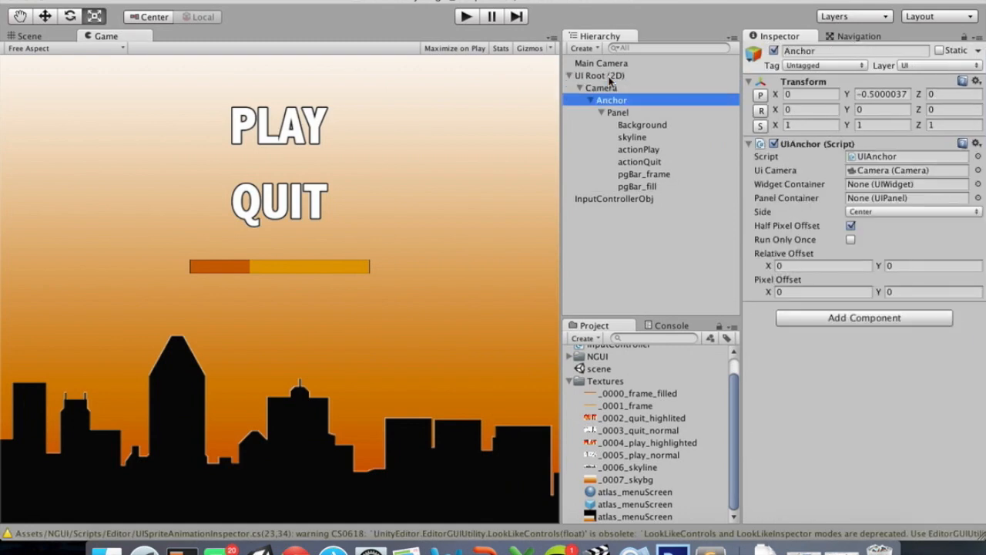
pyautogui.press('Down')
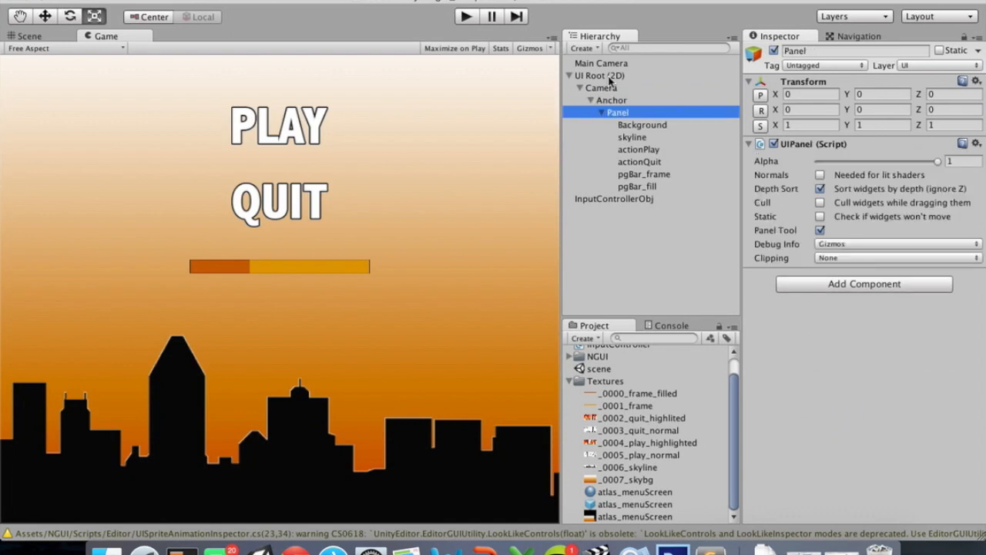
pyautogui.click(941, 164)
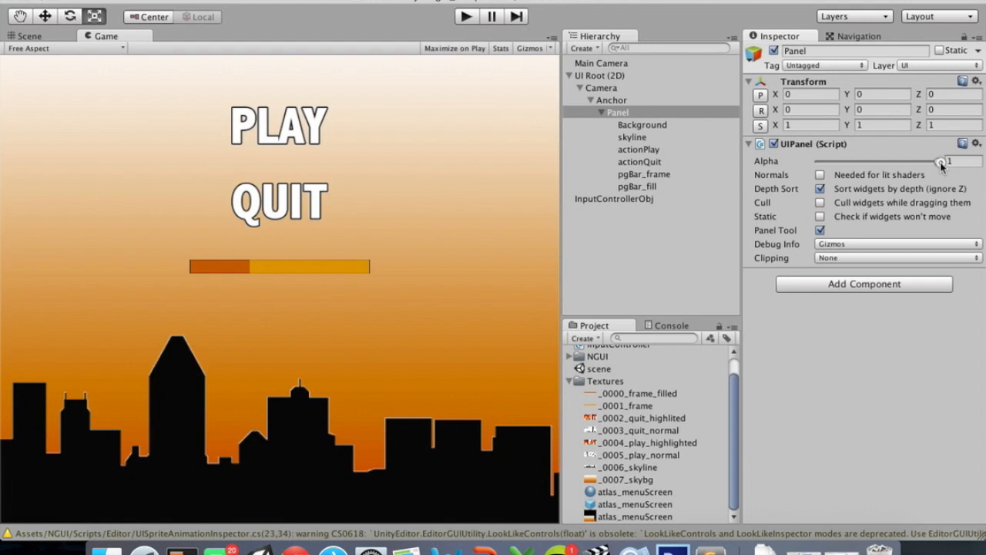
pyautogui.click(939, 164)
pyautogui.moveTo(938, 164)
pyautogui.mouseDown()
pyautogui.moveTo(824, 165)
pyautogui.moveTo(955, 165)
pyautogui.mouseUp()
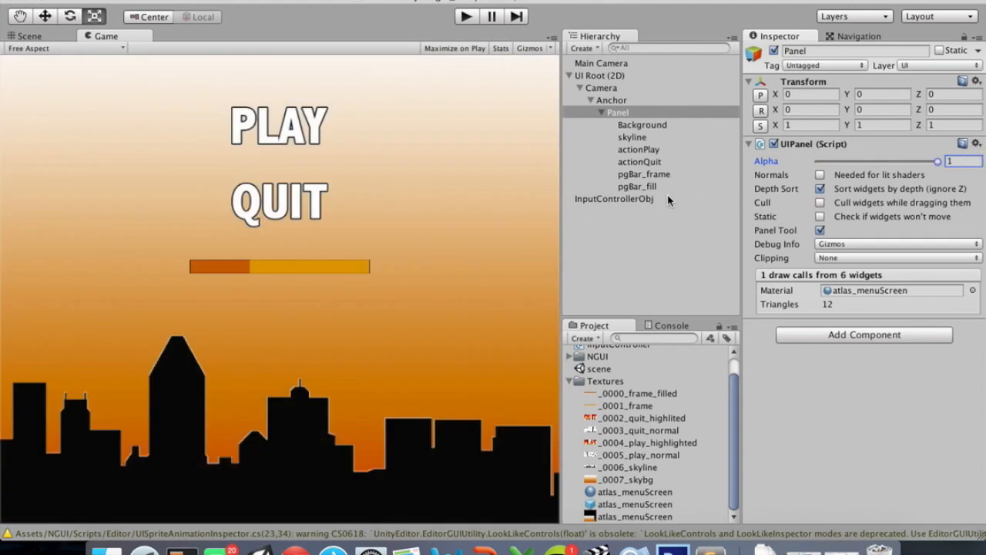
# Switch back to MonoDevelop, declare public UIPanel panel; below the progFrame and progFill fields, and save the script
pyautogui.hotkey('ctrl', 'Right')
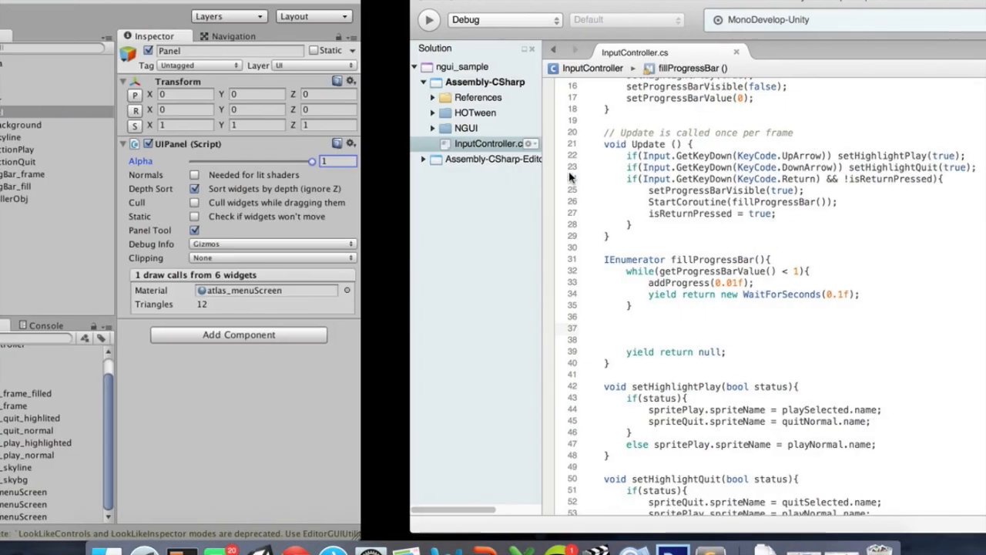
pyautogui.scroll(5, 292, 154)
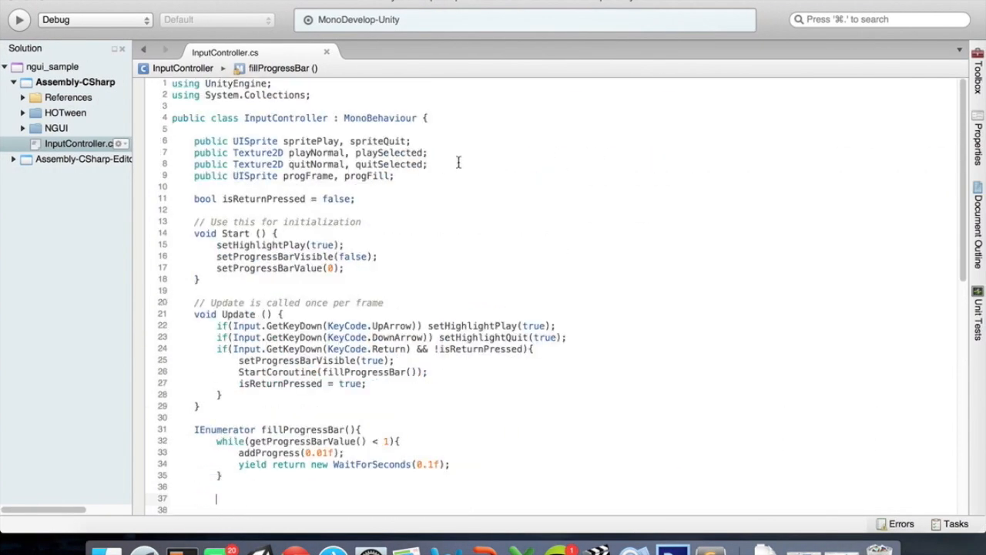
pyautogui.click(427, 177)
pyautogui.press('Return')
pyautogui.write('publi')
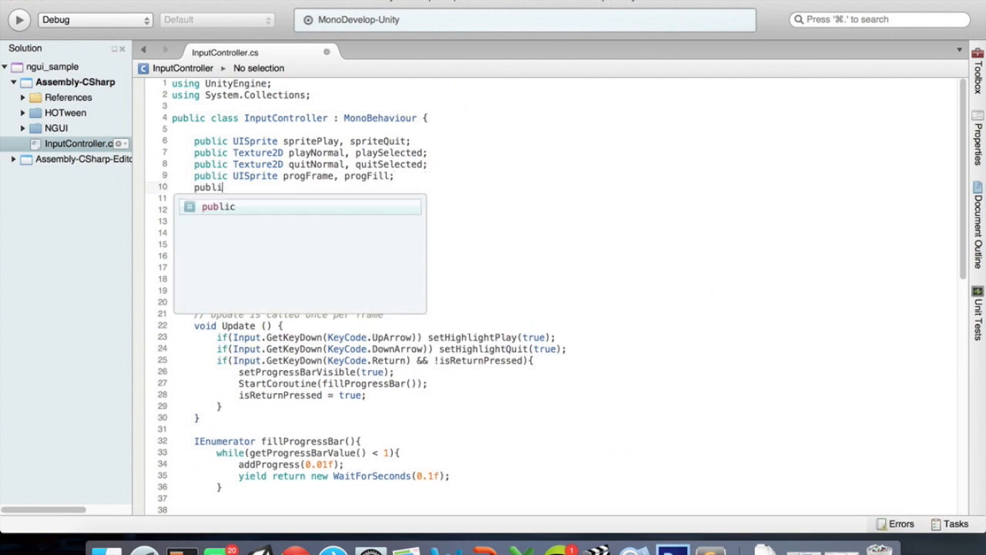
pyautogui.write('c UIPanel ')
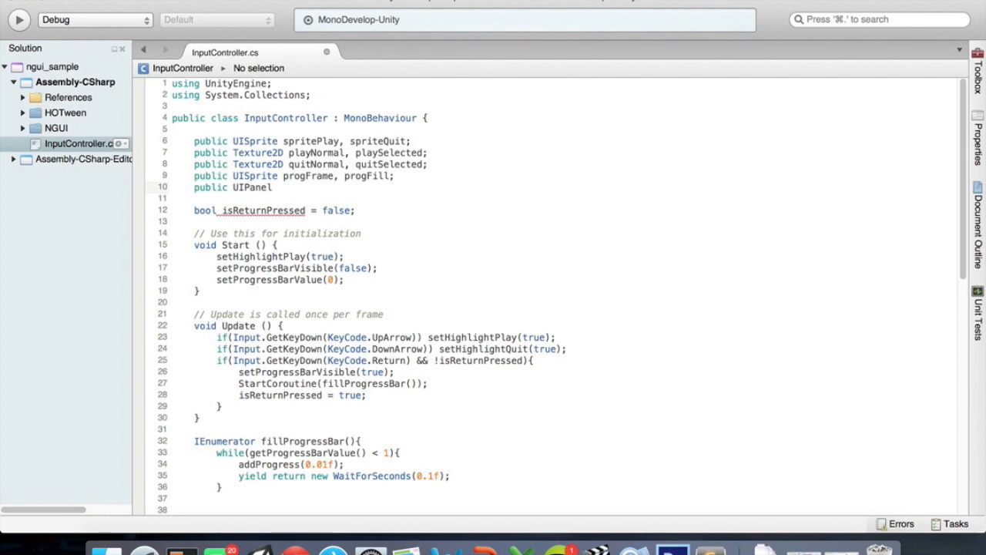
pyautogui.write('panel;')
pyautogui.press('super+s')
# Switch to Unity and assign the Panel object to the Panel field of InputControllerObj's Input Controller script
pyautogui.press('super+Tab')
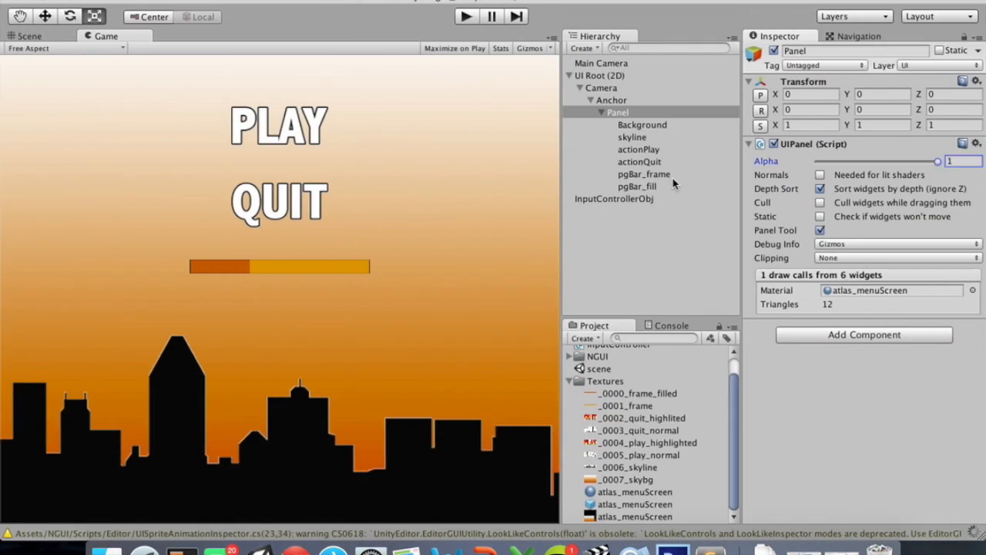
pyautogui.click(620, 199)
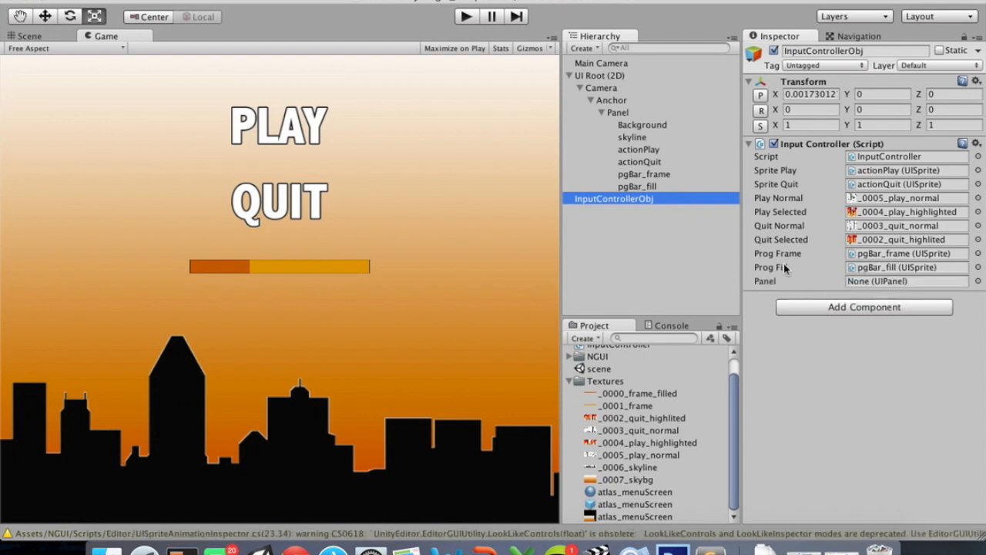
pyautogui.moveTo(616, 113); pyautogui.dragTo(855, 283)
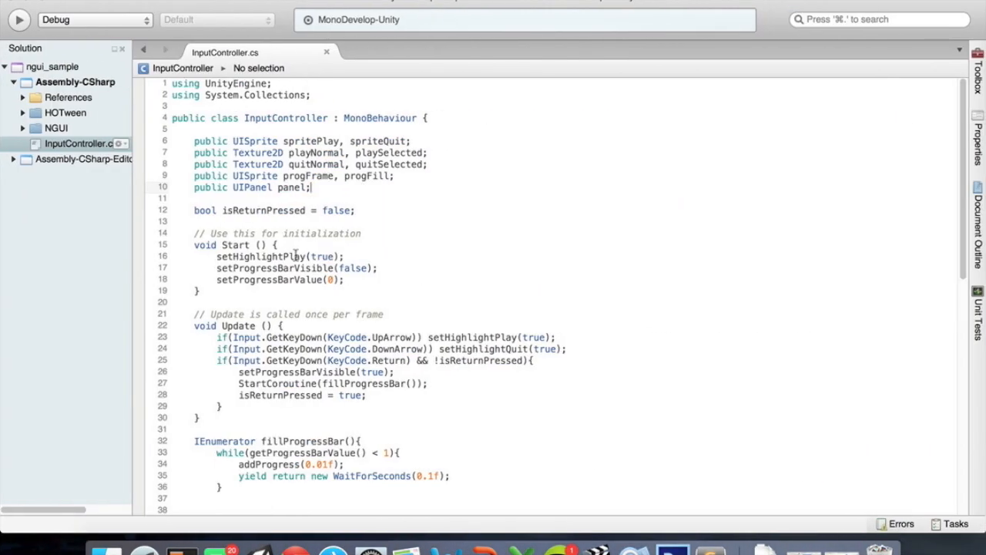
# Add an empty while(panel.alpha > 0){ } loop in fillProgressBar(), between the first while loop and yield return null;
pyautogui.scroll(-10, 314, 227)
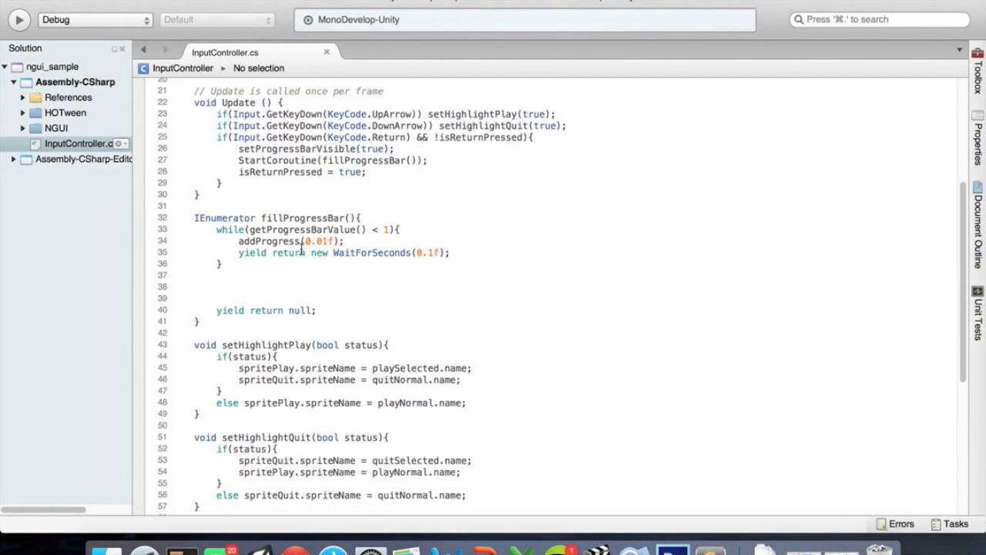
pyautogui.click(250, 287)
pyautogui.write('while(panel.')
pyautogui.write('ap')
pyautogui.press('BackSpace')
pyautogui.press('BackSpace')
pyautogui.write('al')
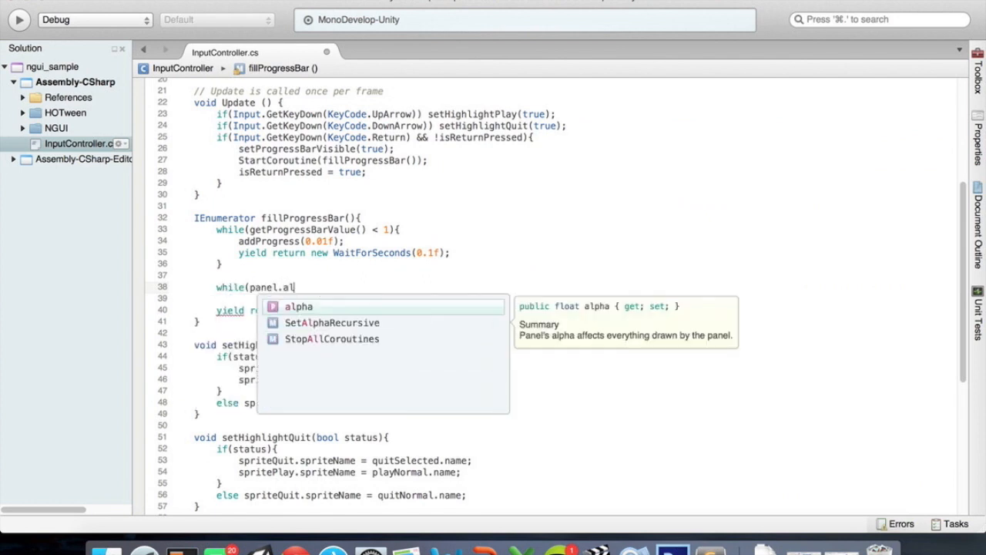
pyautogui.press('Return')
pyautogui.write('> 0)')
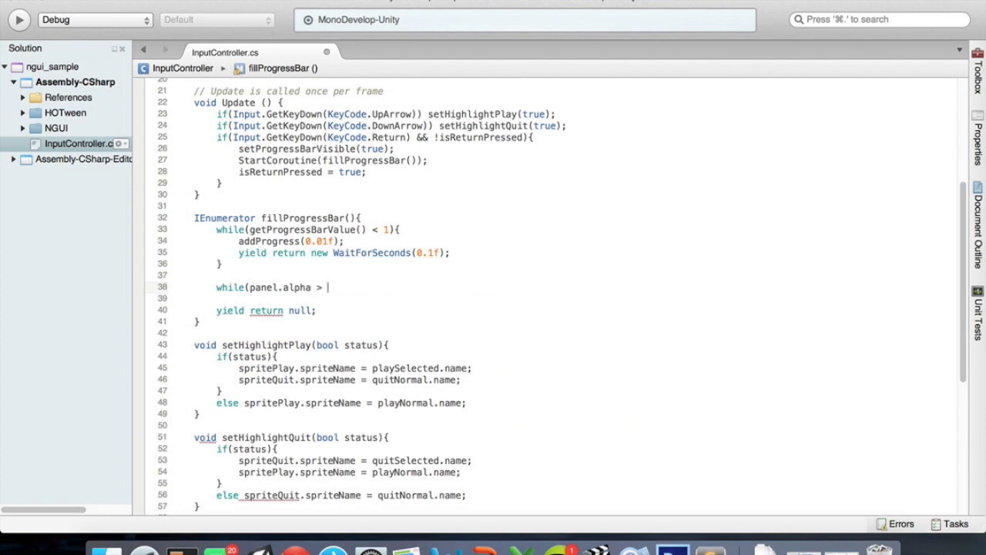
pyautogui.write('{')
pyautogui.press('Return')
pyautogui.write('}')
pyautogui.press('Return')
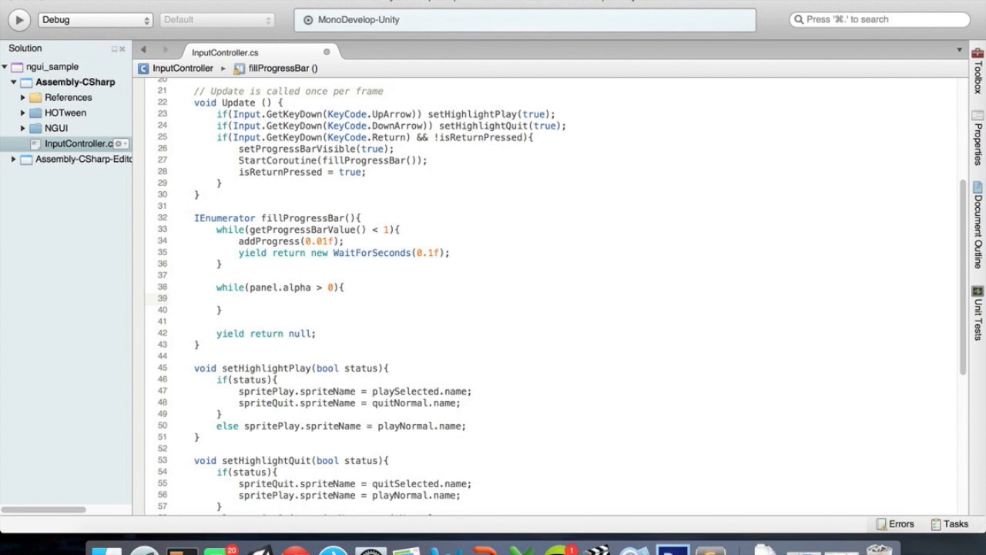
# Add panel.alpha -= 0.01f; inside the panel.alpha while loop, followed by a new line
pyautogui.write('panel')
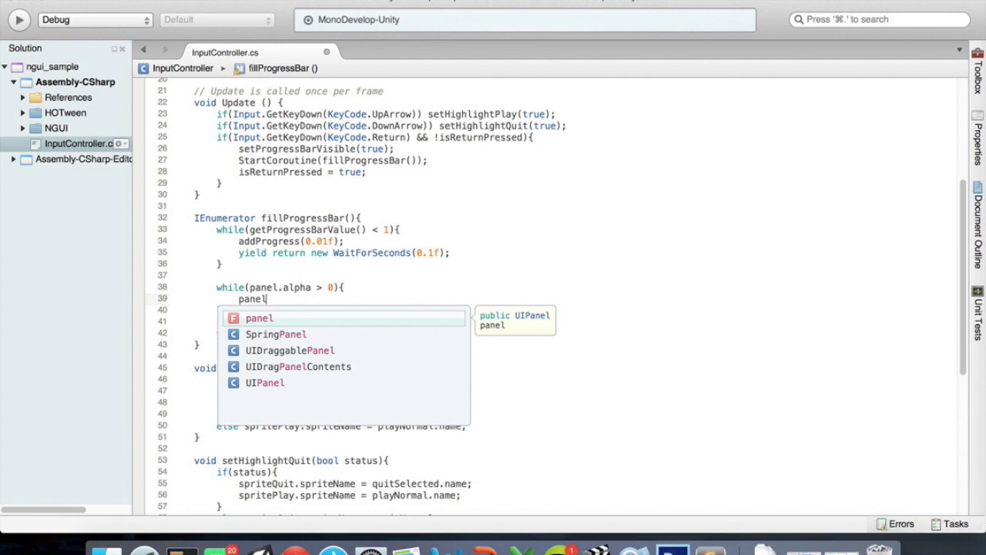
pyautogui.write('.al')
pyautogui.press('Return')
pyautogui.write('-=')
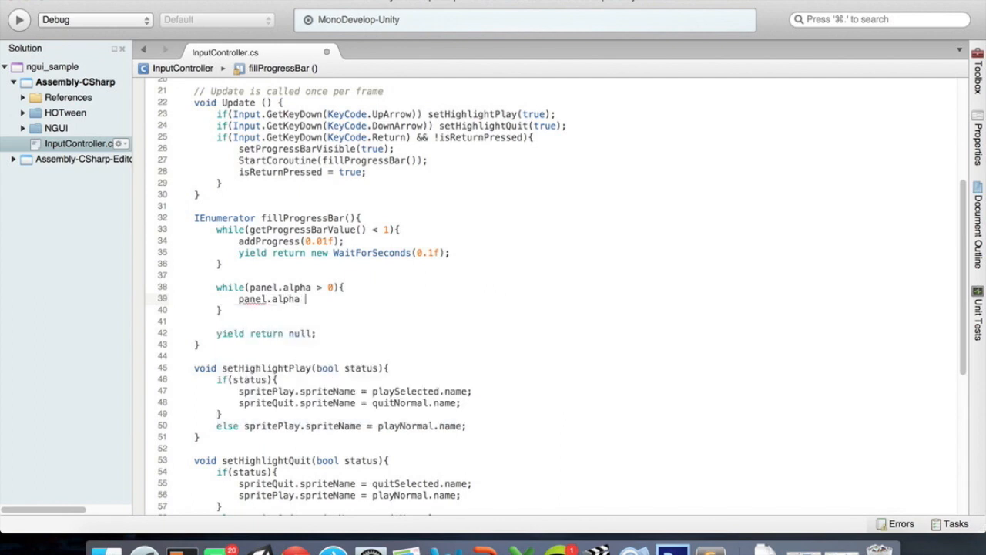
pyautogui.write(' 0.01f;')
pyautogui.press('Return')
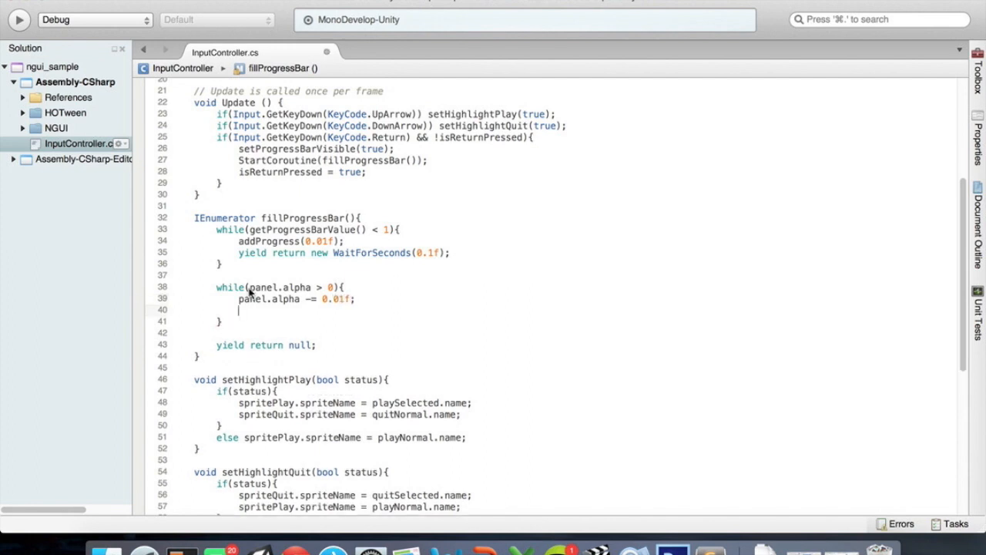
# Copy the WaitForSeconds yield line from the first loop into the panel.alpha loop and set its wait to 0.01f
pyautogui.click(237, 252)
pyautogui.moveTo(237, 251); pyautogui.dragTo(451, 253)
pyautogui.press('super+c')
pyautogui.press('Down')
pyautogui.press('Down')
pyautogui.press('Down')
pyautogui.press('Down')
pyautogui.press('Down')
pyautogui.press('super+v')
pyautogui.press('Left')
pyautogui.press('Left')
pyautogui.press('Left')
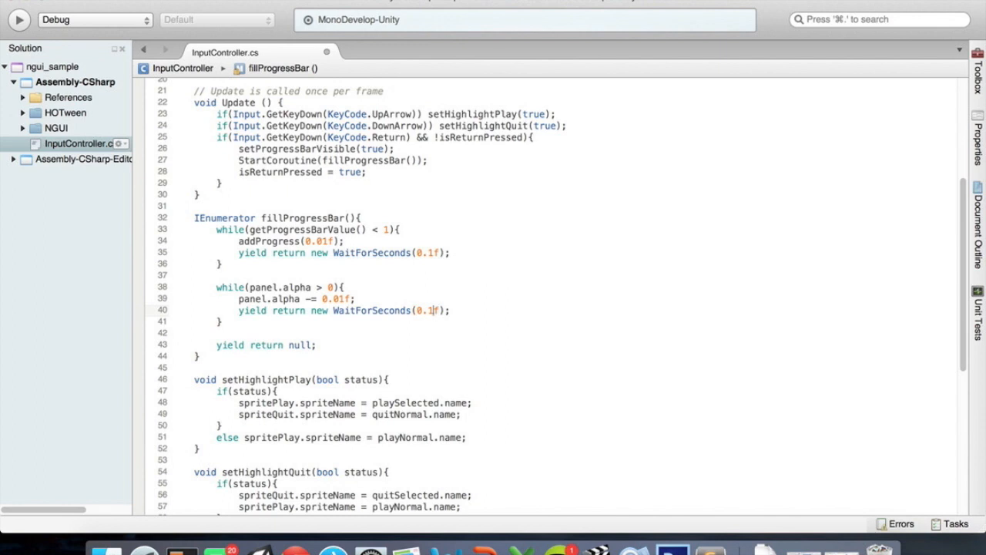
pyautogui.press('Left')
pyautogui.write('0')
# Switch to Unity, run the game, highlight QUIT and PLAY, confirm PLAY to test the panel fade-out, and stop the game
pyautogui.hotkey('ctrl', 'Left')
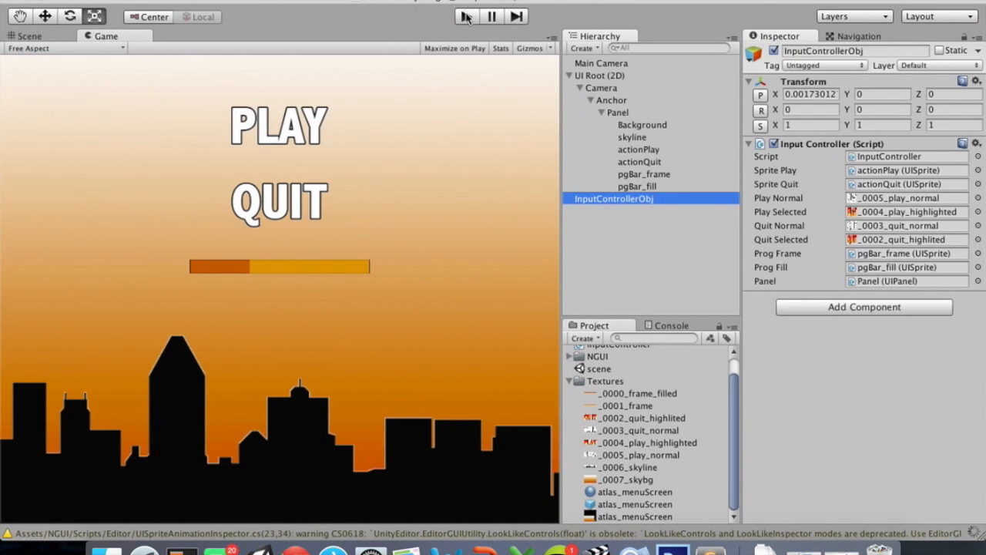
pyautogui.click(466, 16)
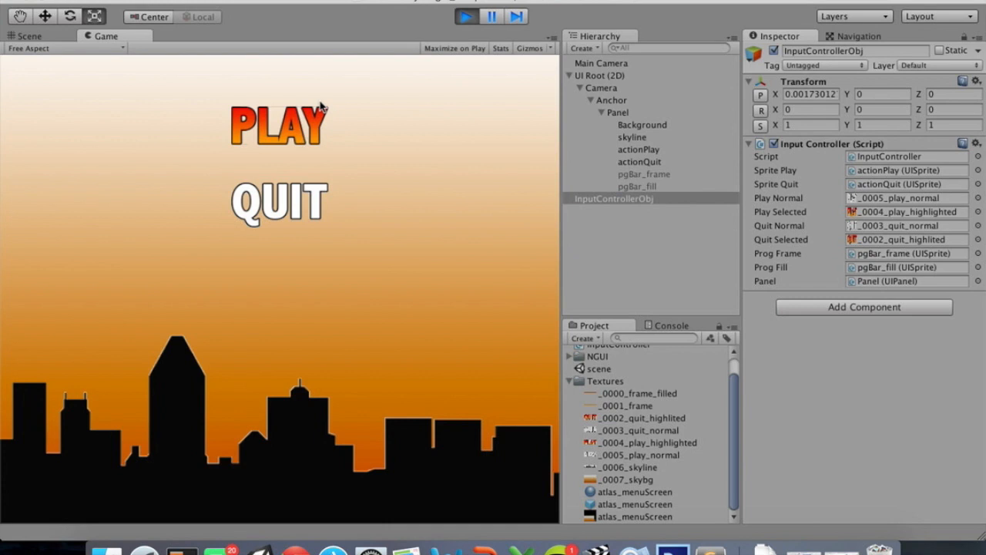
pyautogui.press('Down')
pyautogui.press('Up')
pyautogui.press('Return')
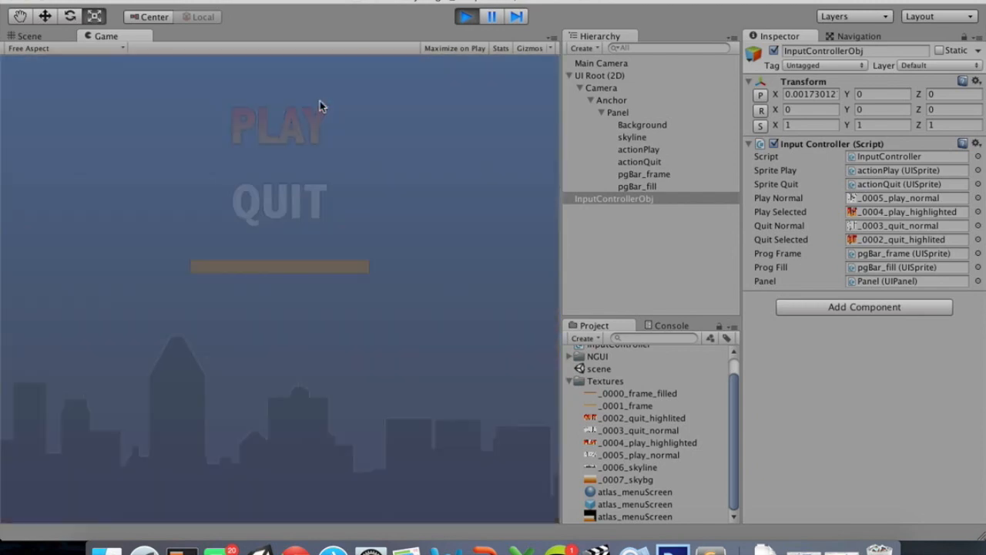
pyautogui.click(467, 16)
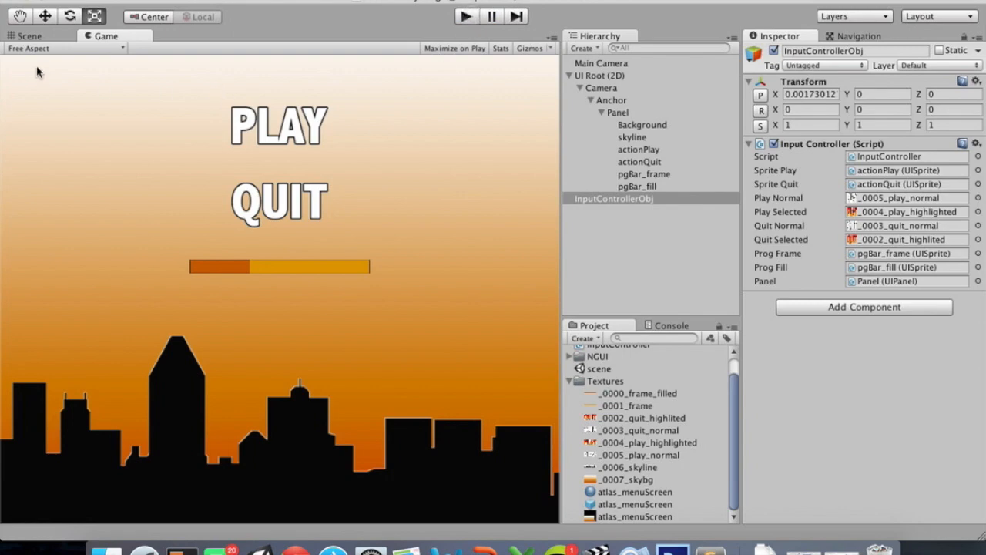
# Show the menu layout in the Scene view and select Panel to review its UIPanel settings
pyautogui.click(31, 36)
pyautogui.scroll(-3, 307, 125)
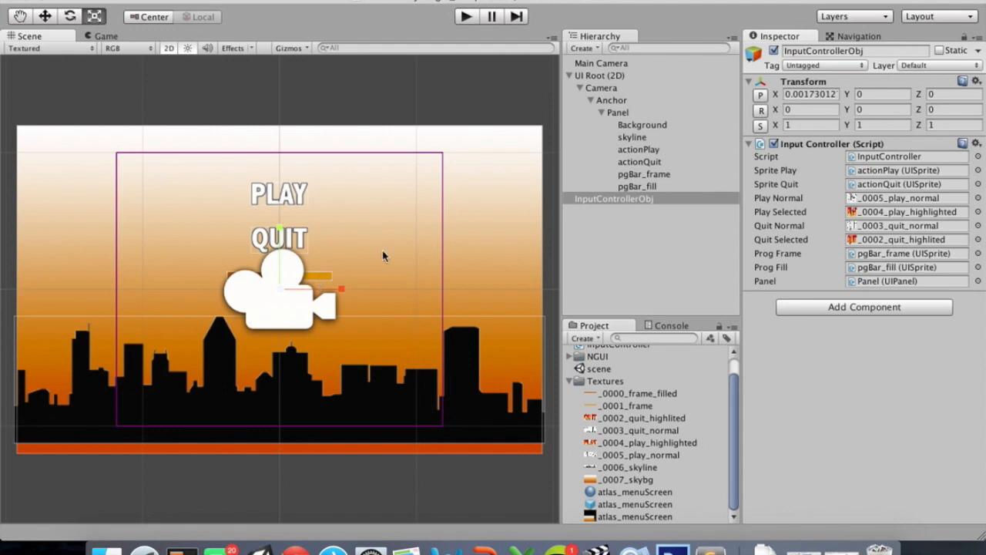
pyautogui.click(620, 114)
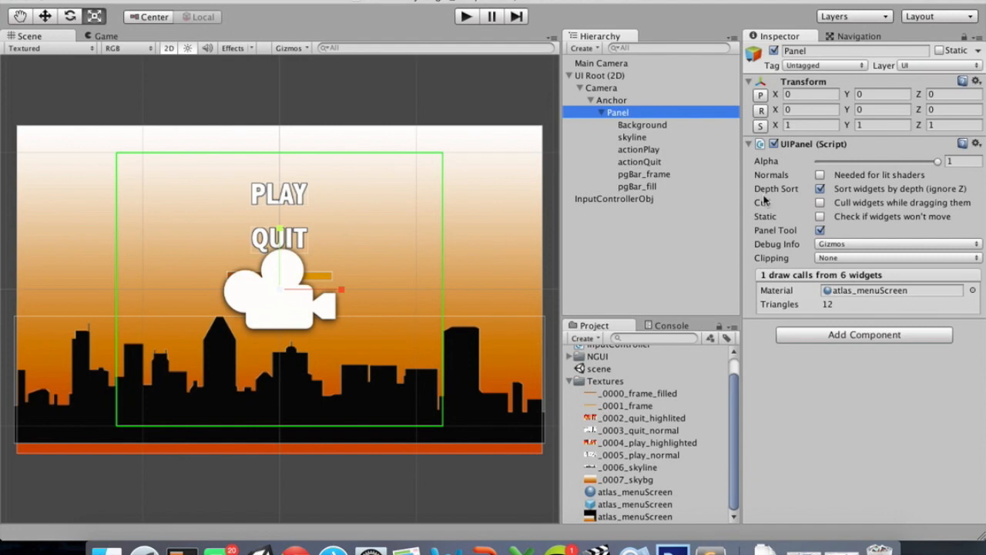
pyautogui.click(797, 1)
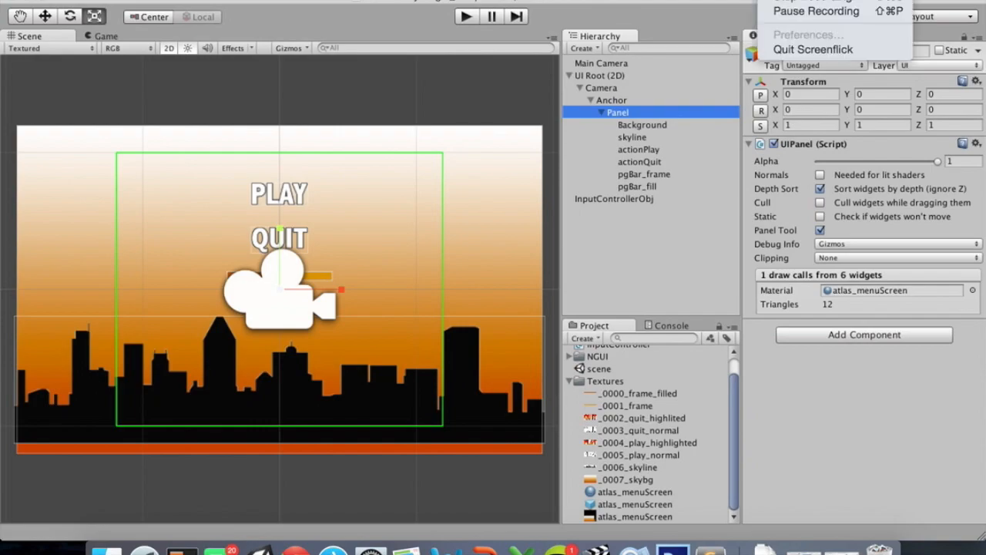